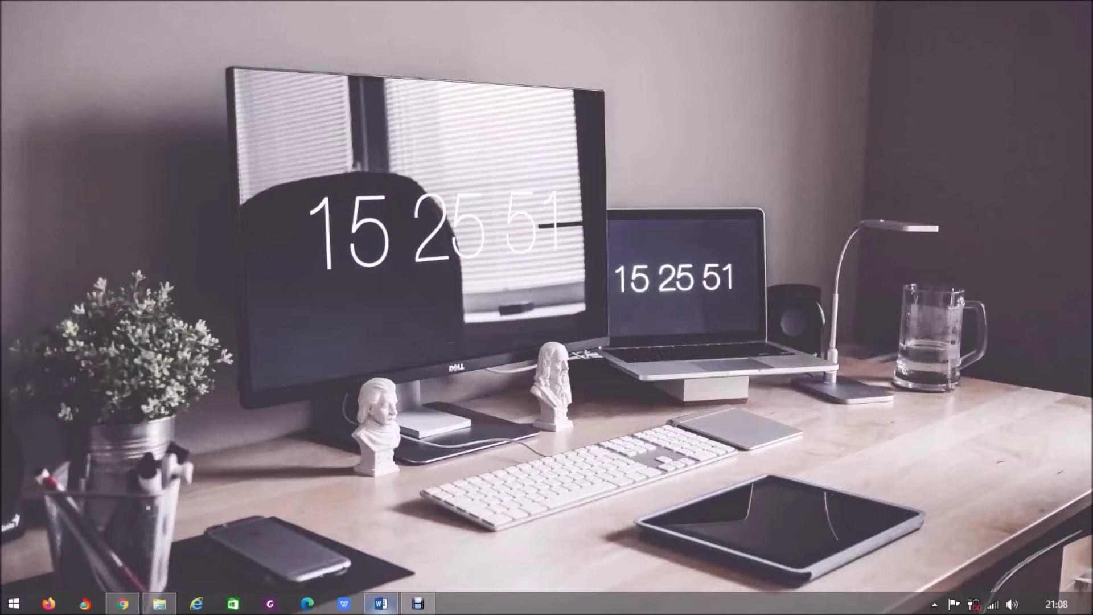
# Step: Read the Task A webpage requirements in the GRADUATION INFORMATION Word document, then minimize it
pyautogui.moveTo(385, 604)
pyautogui.click(381, 521)
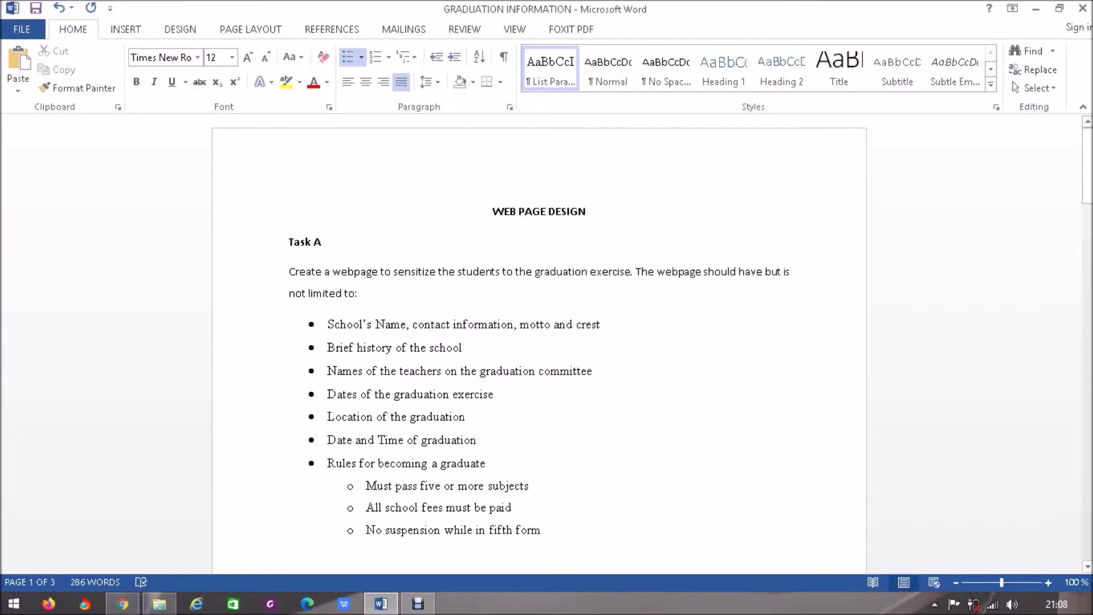
pyautogui.moveTo(1087, 165); pyautogui.dragTo(1087, 176)
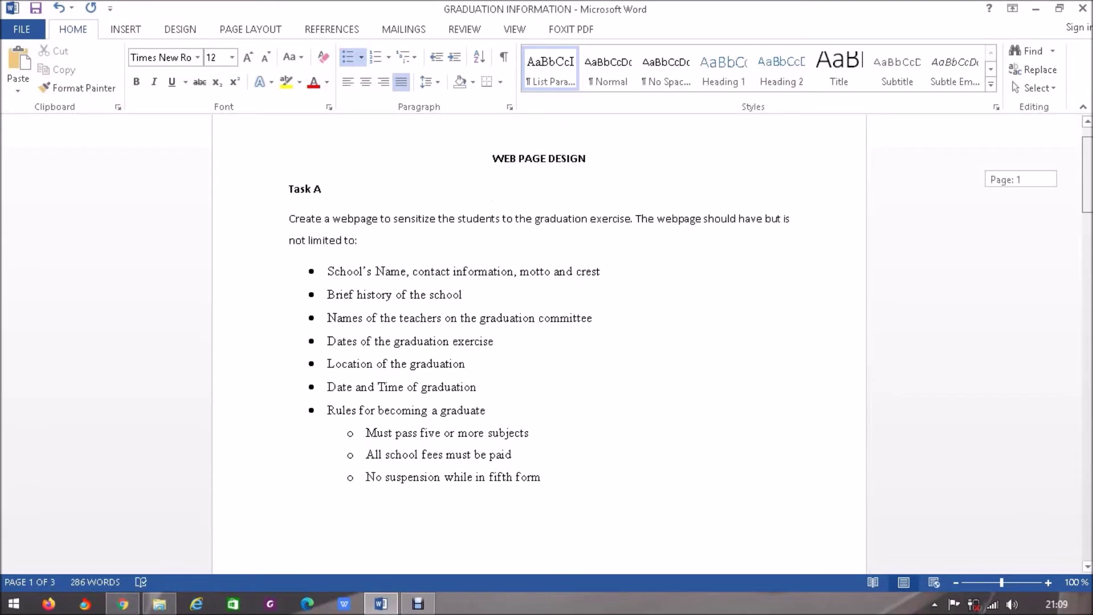
pyautogui.moveTo(1087, 175); pyautogui.dragTo(1088, 176)
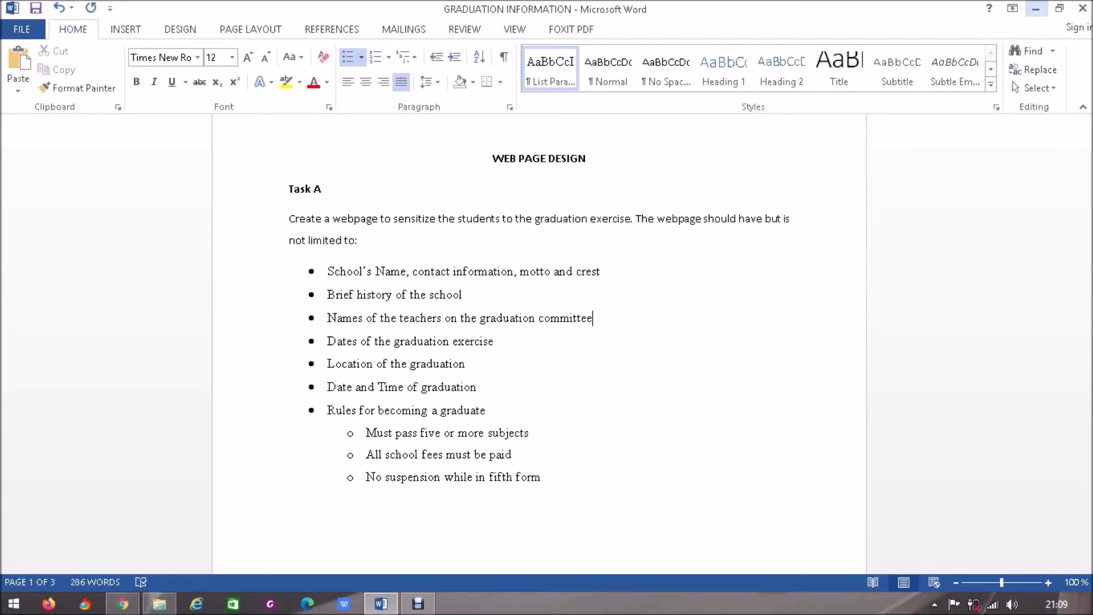
pyautogui.click(1036, 9)
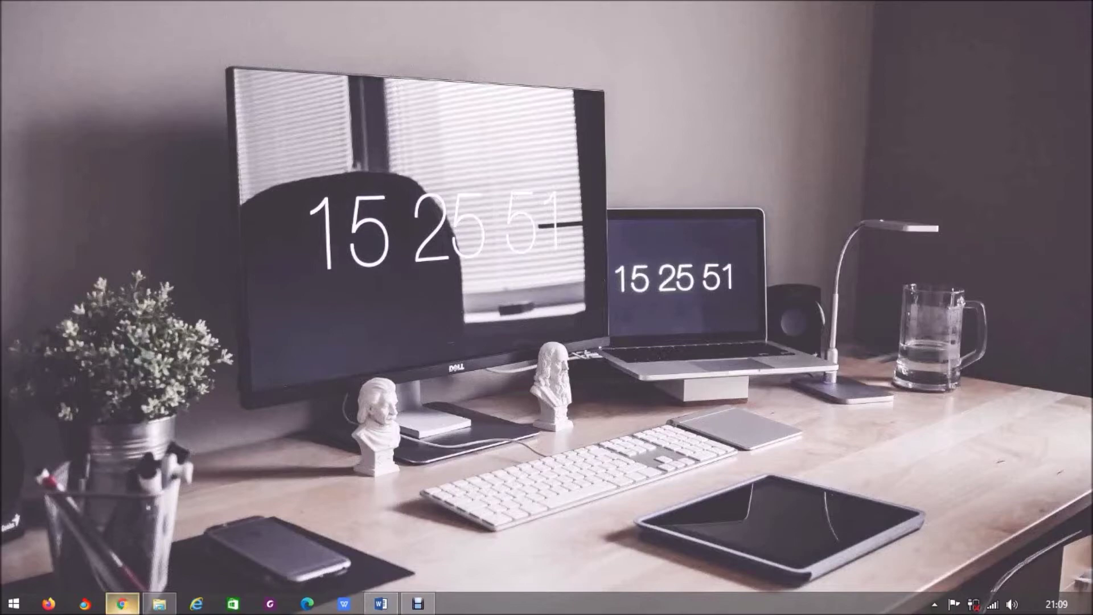
# Step: Switch to Chrome and bring up the Wix home page in a window without the logo maker tab
pyautogui.click(122, 603)
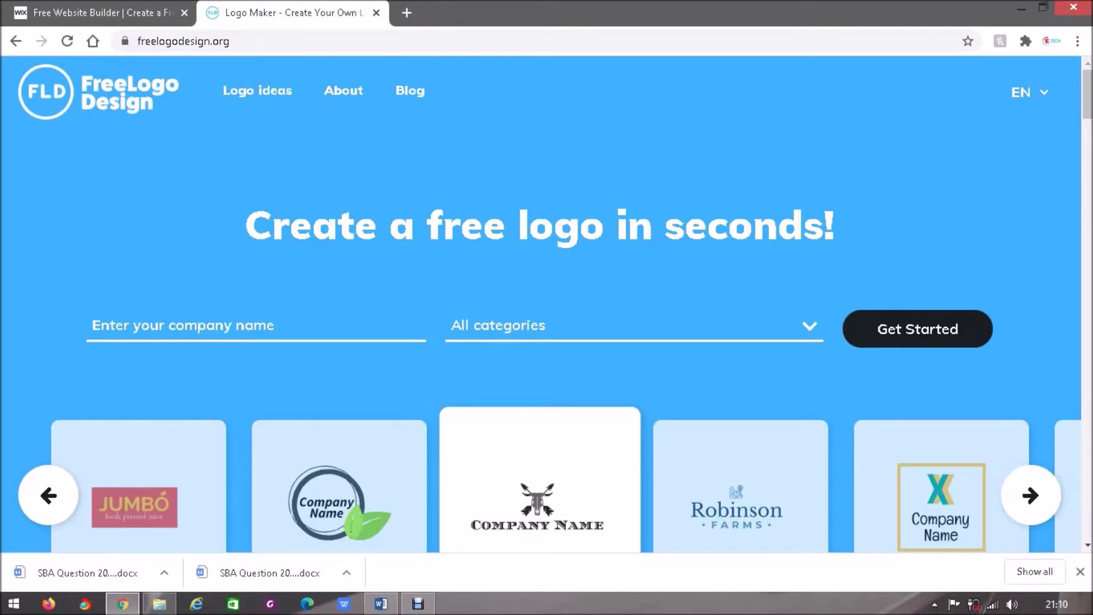
pyautogui.click(101, 13)
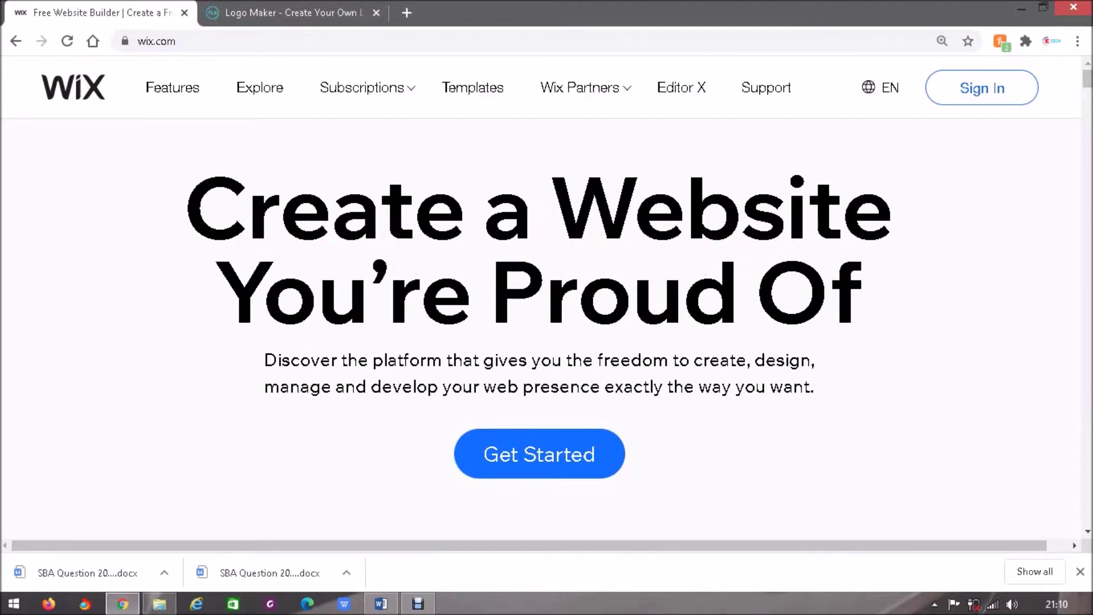
pyautogui.click(376, 12)
pyautogui.moveTo(365, 88)
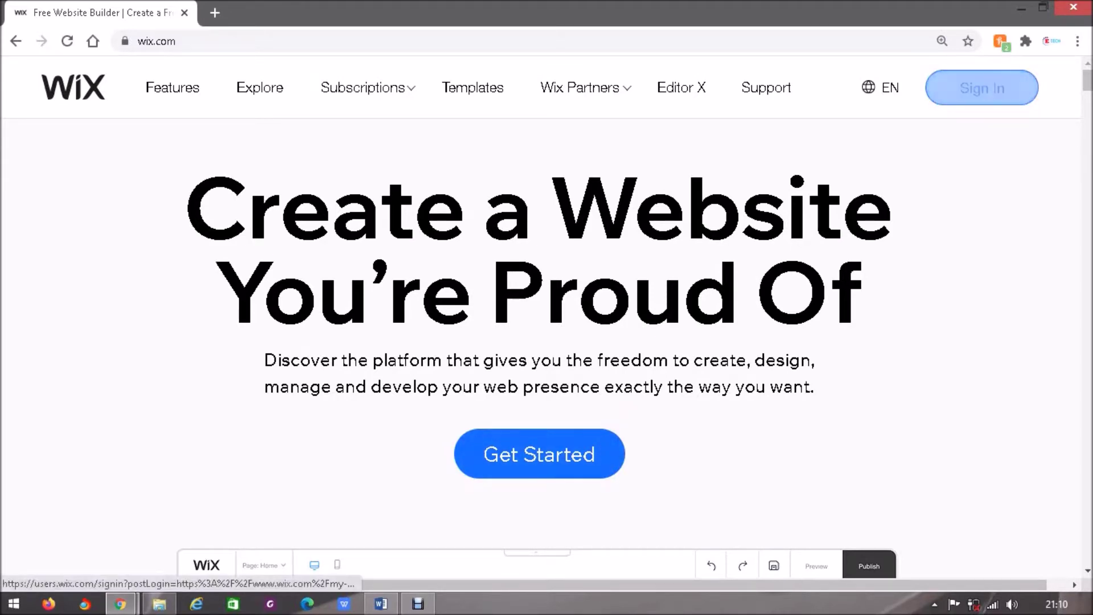
# Step: Get started with Wix and log in with the Google account
pyautogui.scroll(-2, 541, 317)
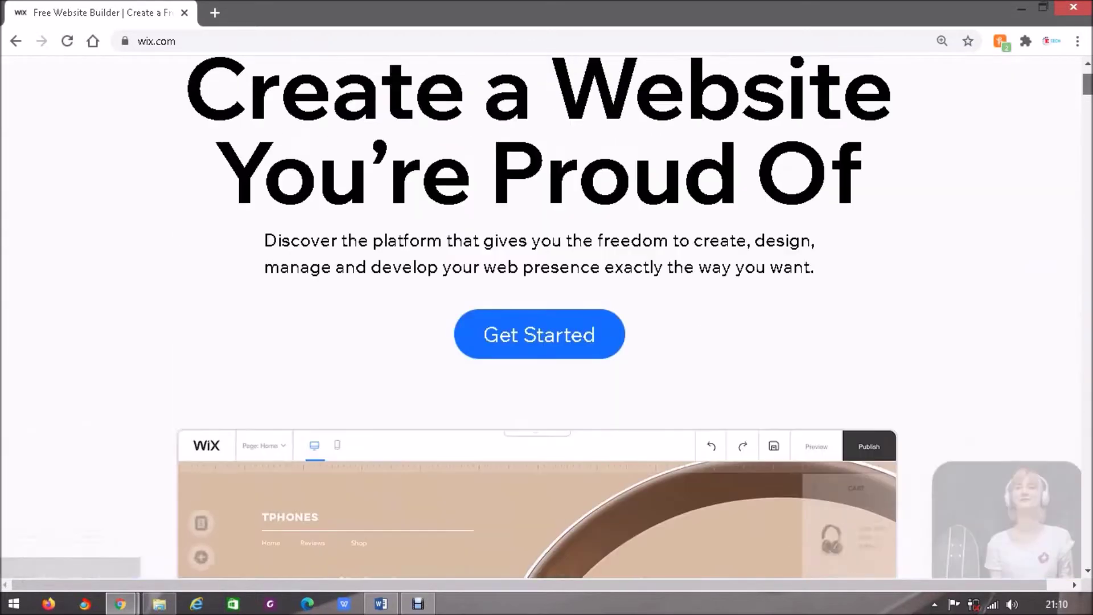
pyautogui.moveTo(1088, 84); pyautogui.dragTo(1088, 83)
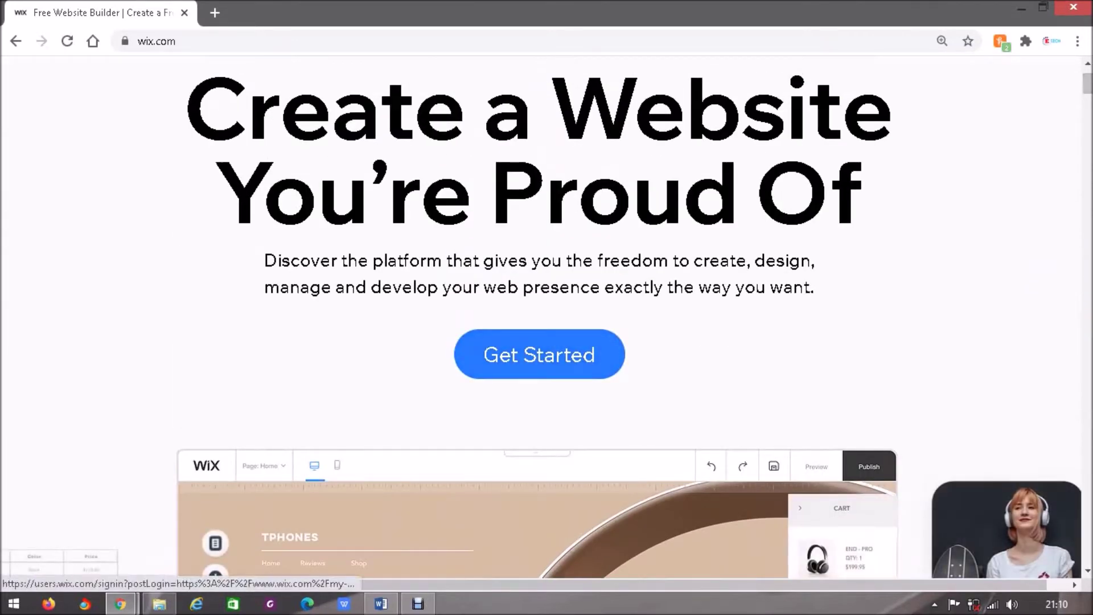
pyautogui.click(540, 355)
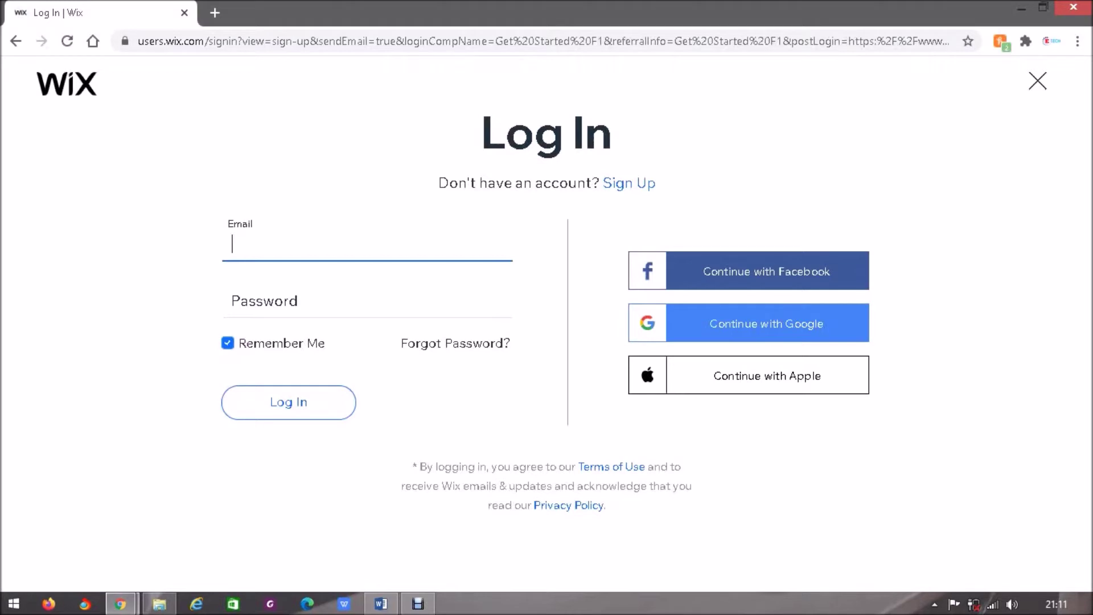
pyautogui.click(748, 323)
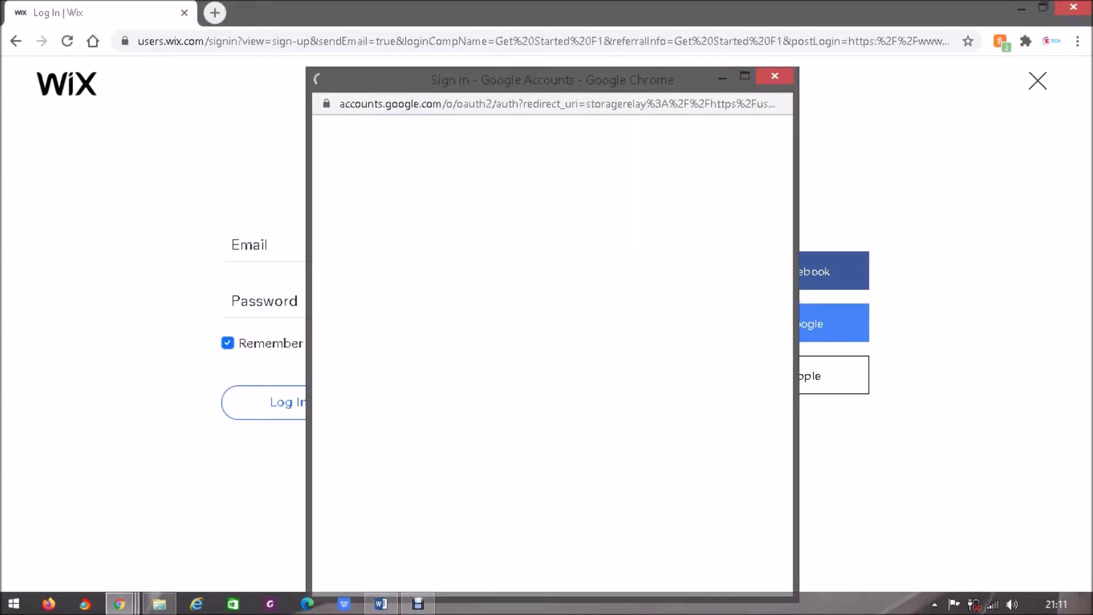
pyautogui.click(545, 279)
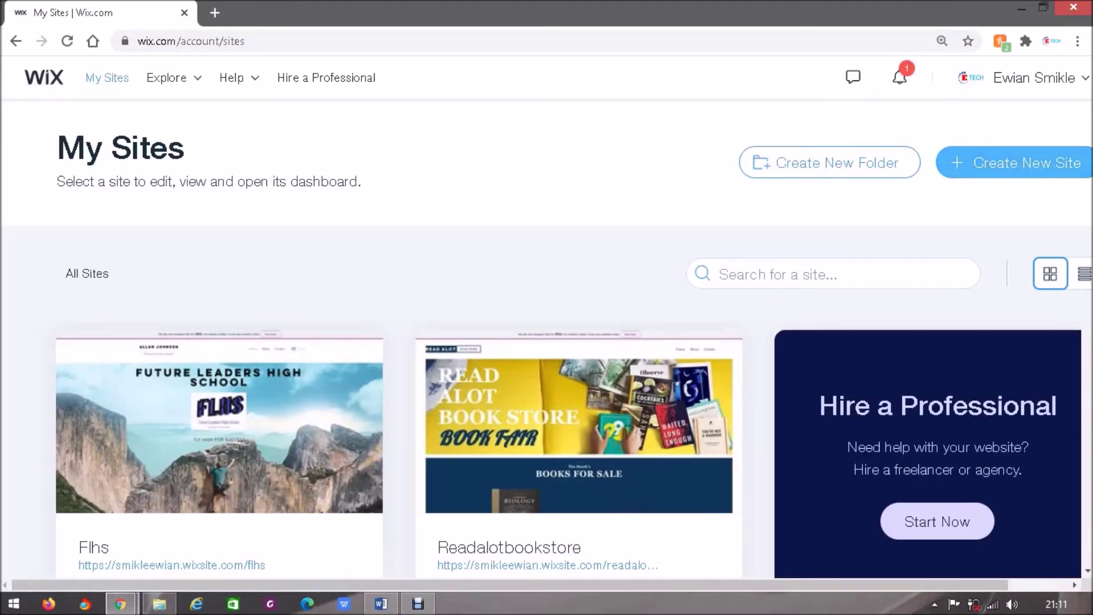
# Step: Create a new site of the kind Other and choose to build it from a template with the Editor
pyautogui.click(1013, 162)
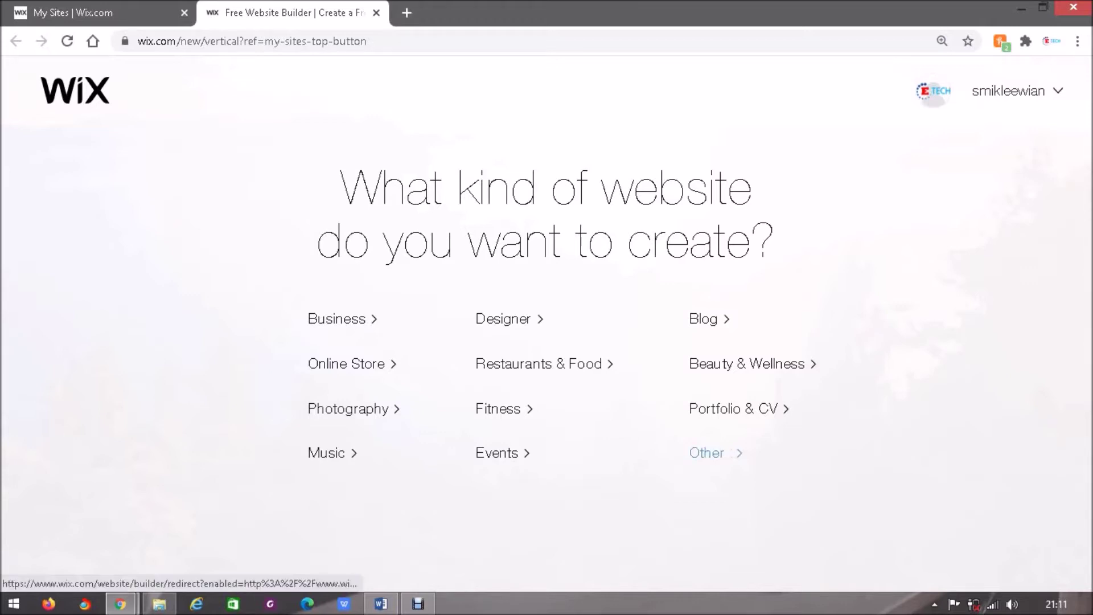
pyautogui.click(707, 452)
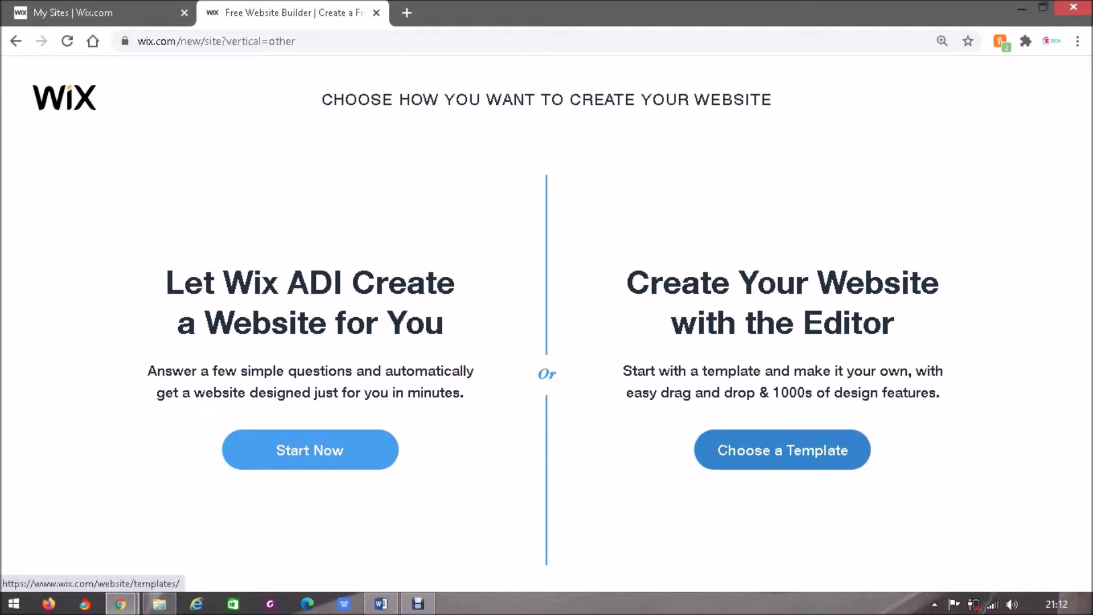
pyautogui.click(782, 450)
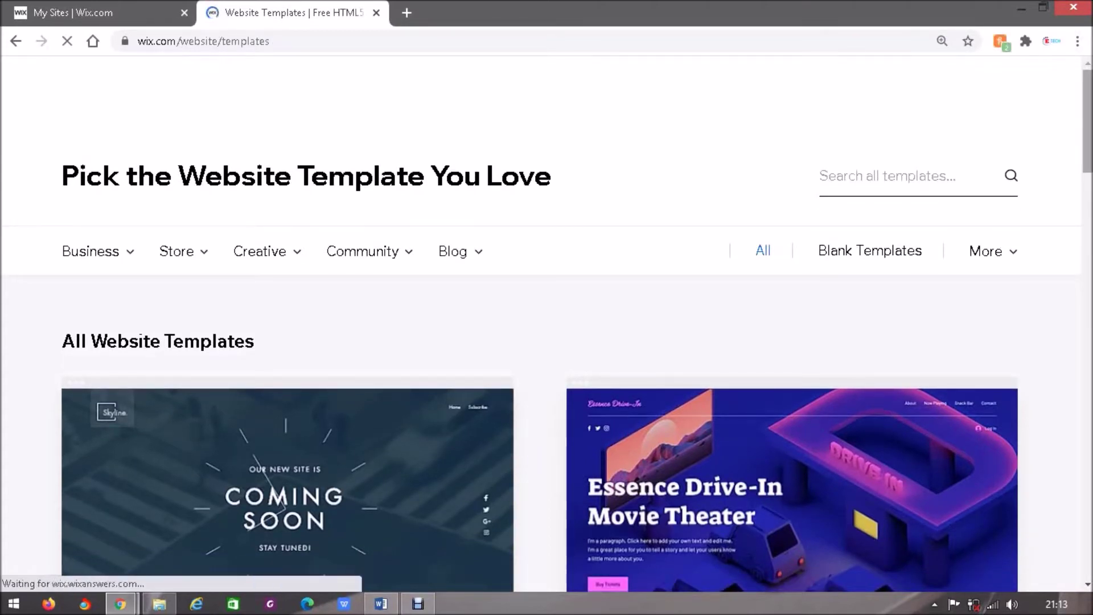
# Step: Browse all website templates, open the Success Coach template for editing and dismiss the introductory dialog
pyautogui.scroll(-10, 547, 325)
pyautogui.scroll(-18, 547, 324)
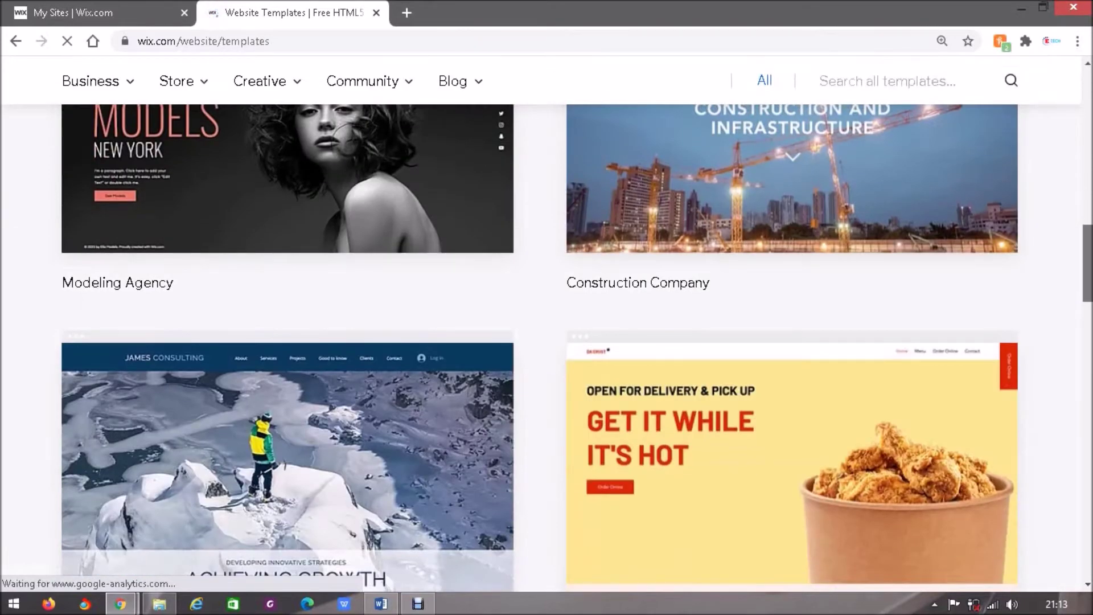
pyautogui.scroll(-9, 547, 324)
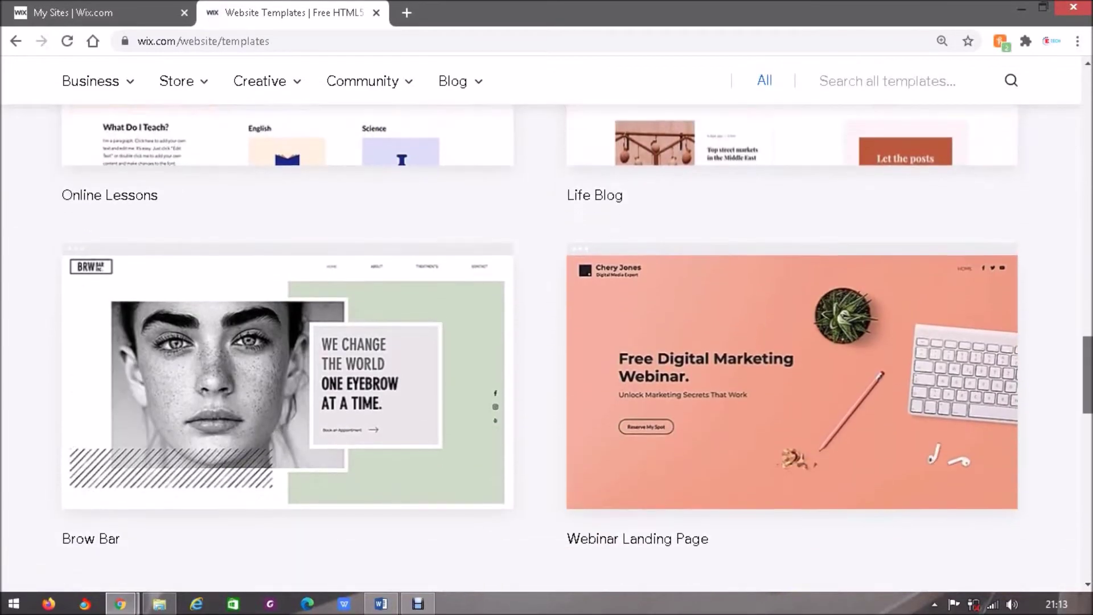
pyautogui.scroll(20, 546, 348)
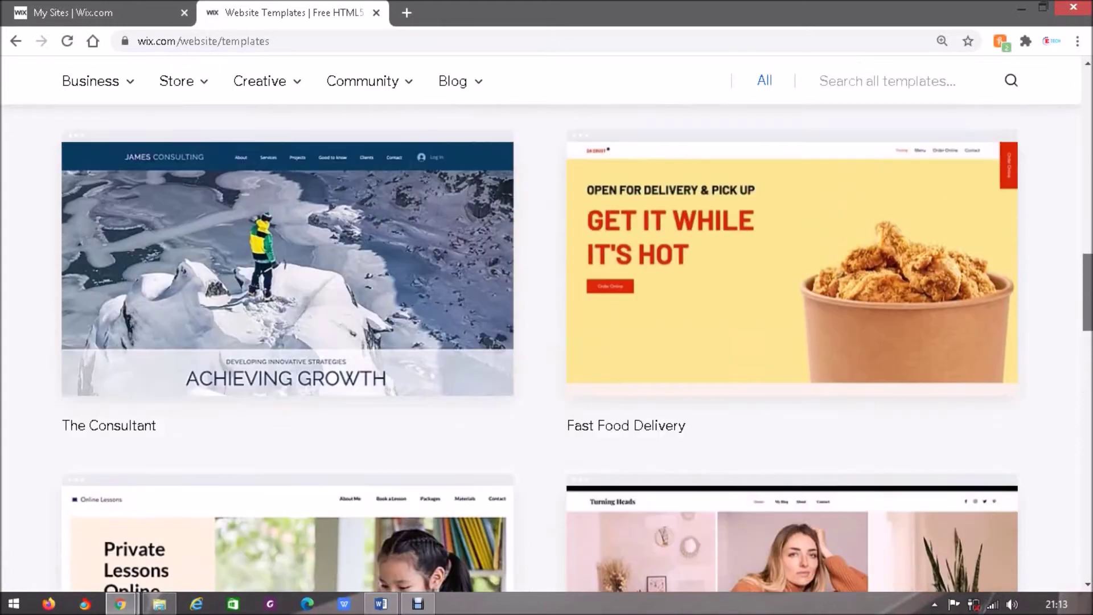
pyautogui.scroll(10, 547, 348)
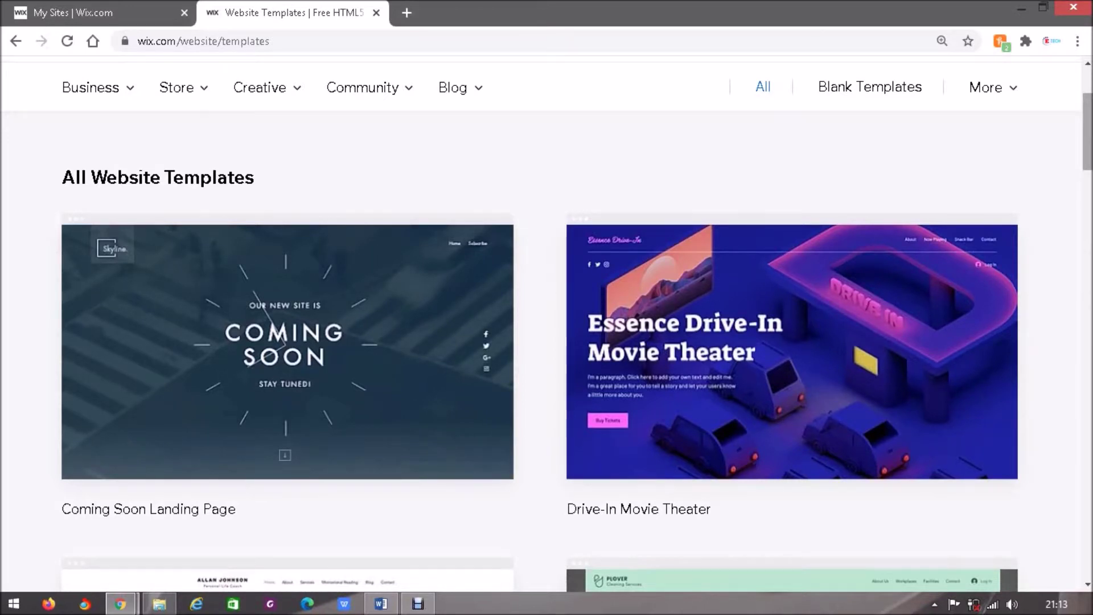
pyautogui.scroll(-3, 546, 342)
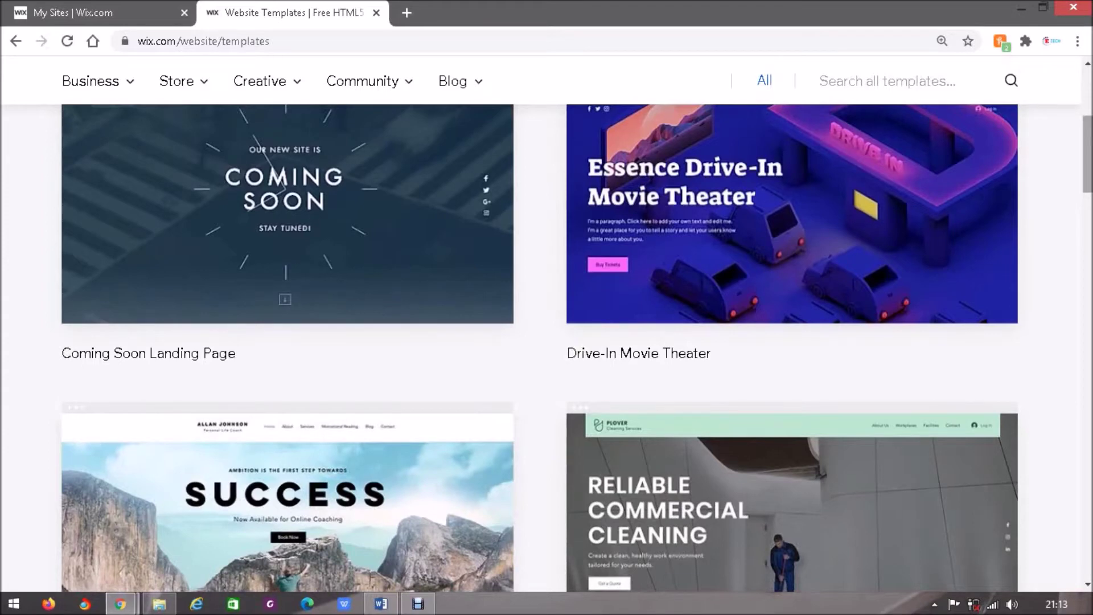
pyautogui.moveTo(1087, 154); pyautogui.dragTo(1087, 144)
pyautogui.moveTo(287, 263)
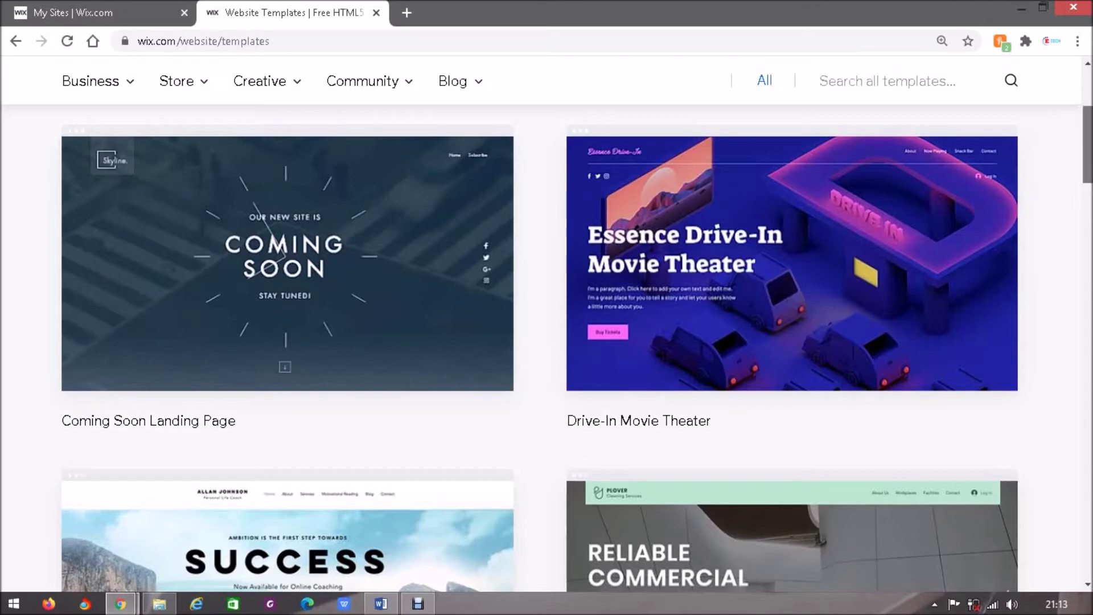
pyautogui.scroll(-5, 287, 285)
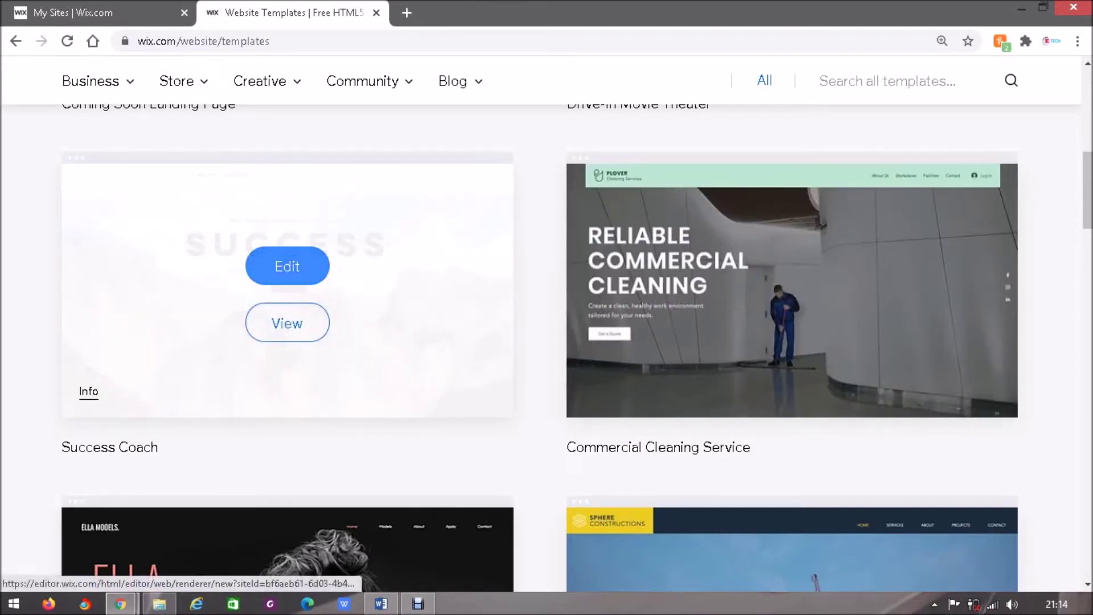
pyautogui.click(287, 266)
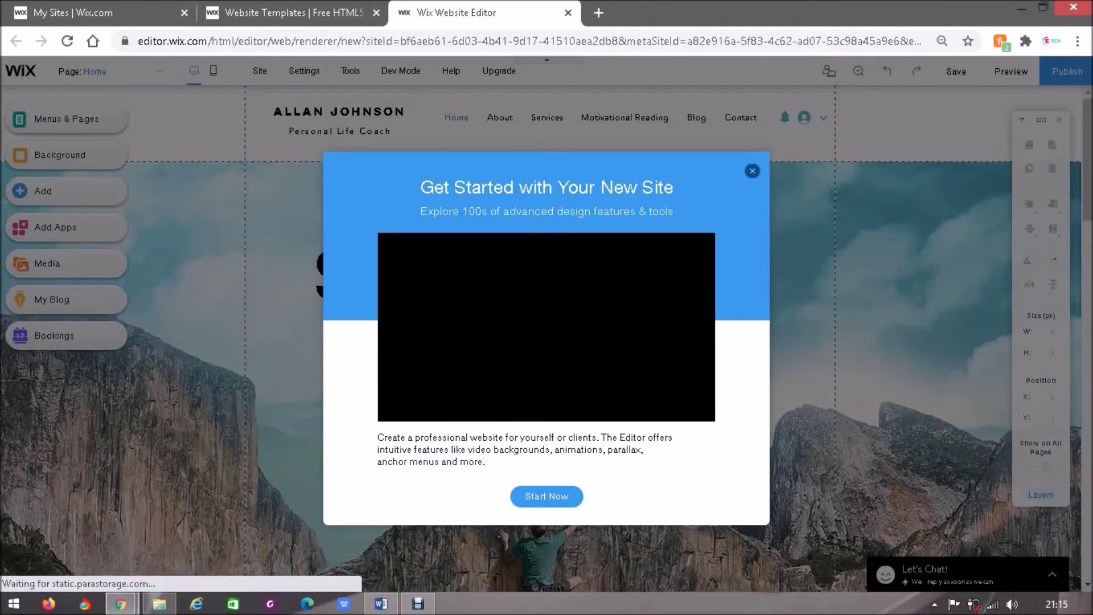
pyautogui.press('Escape')
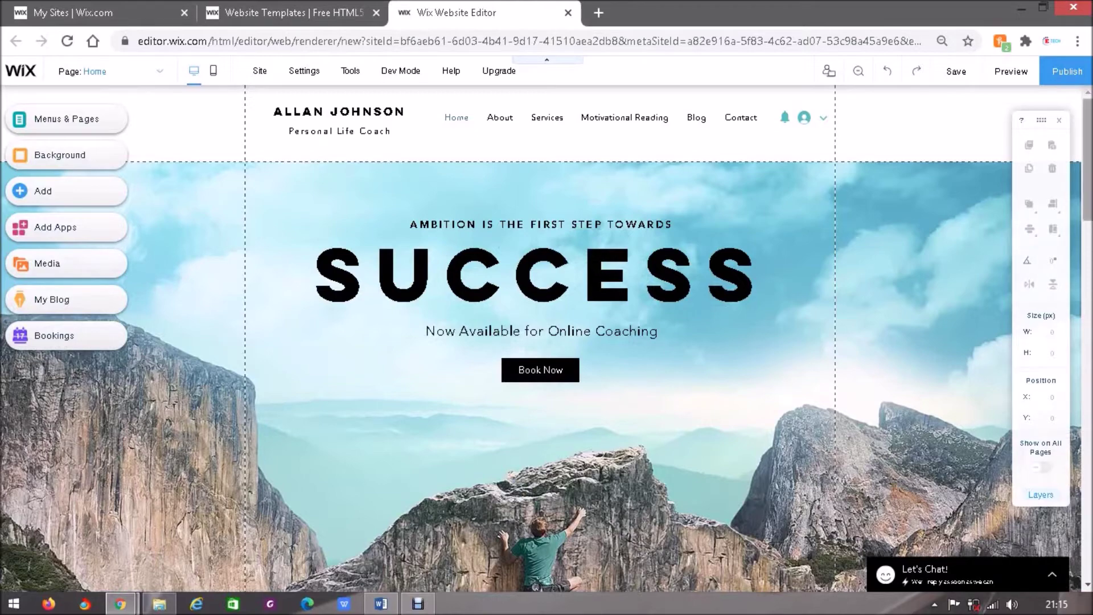
# Step: Look through the template's home page from the header down to the contact section and back
pyautogui.scroll(-8, 546, 339)
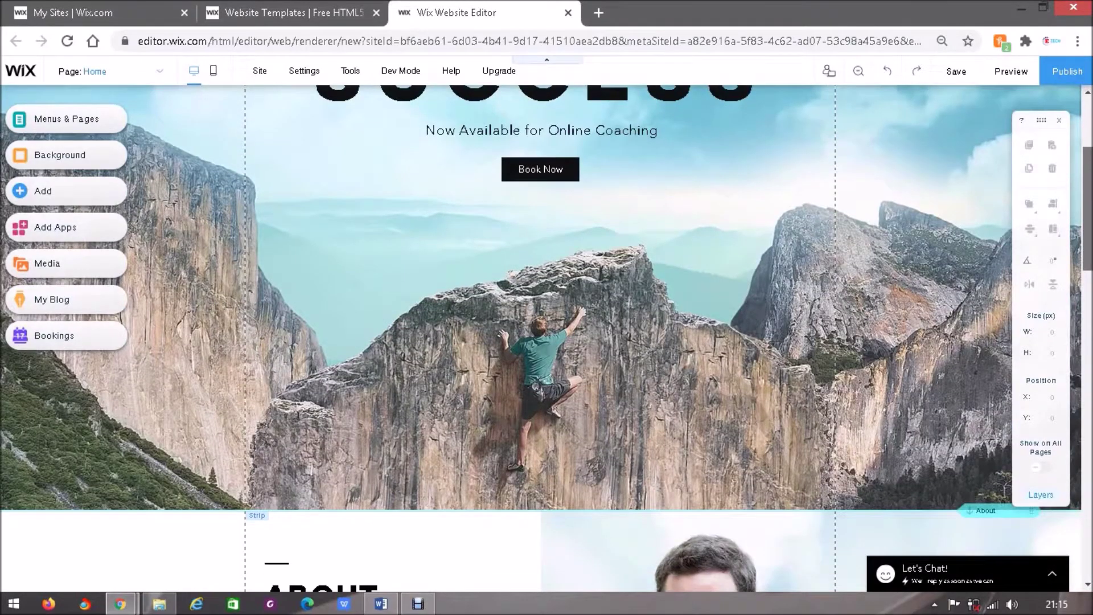
pyautogui.scroll(-6, 546, 339)
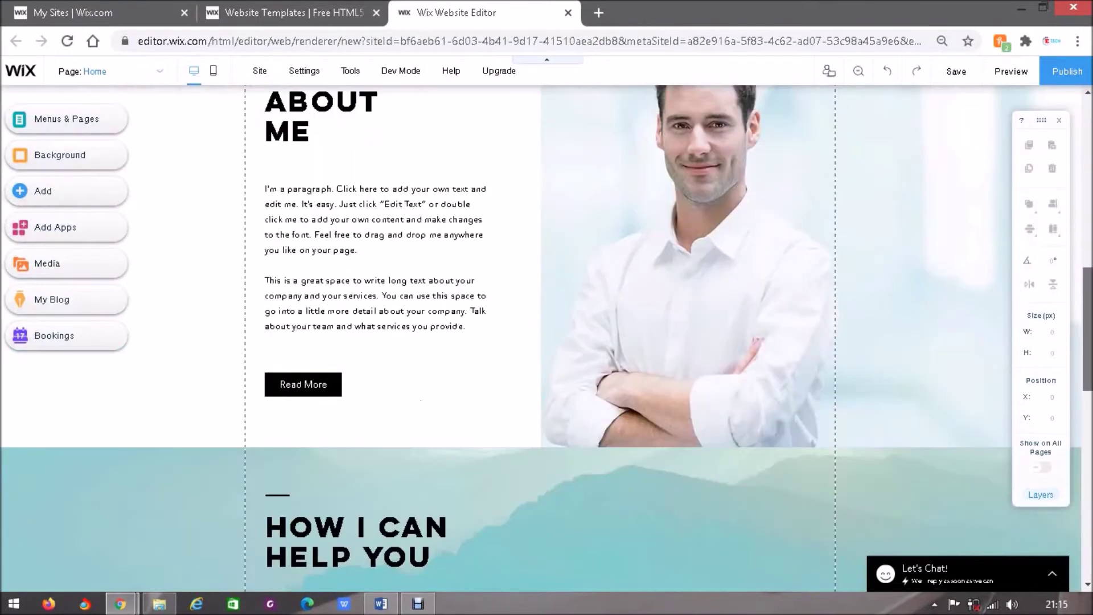
pyautogui.scroll(-7, 547, 338)
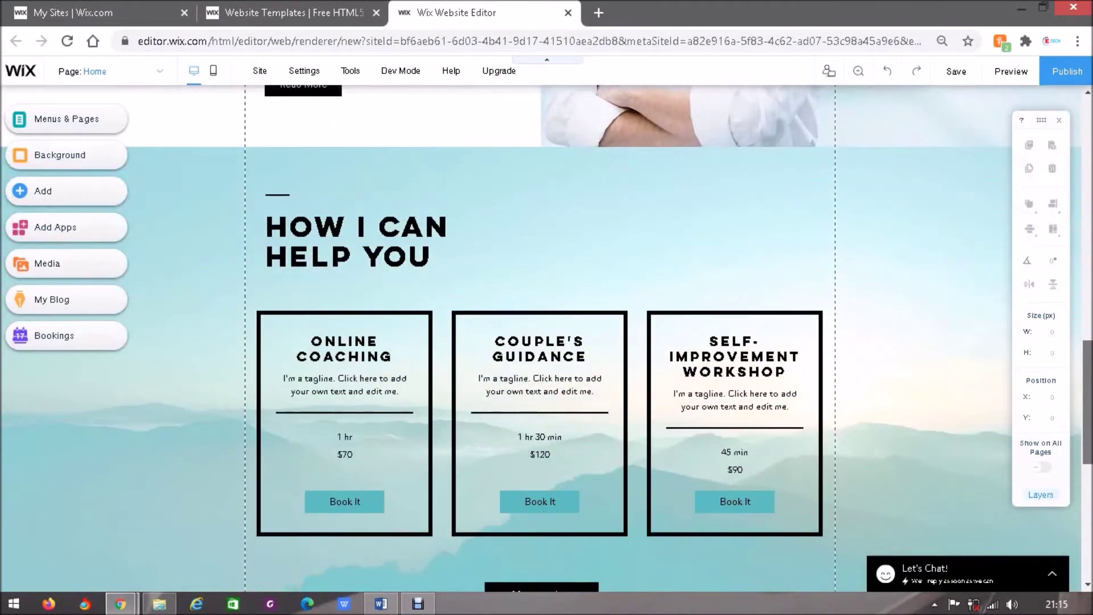
pyautogui.scroll(-1, 546, 338)
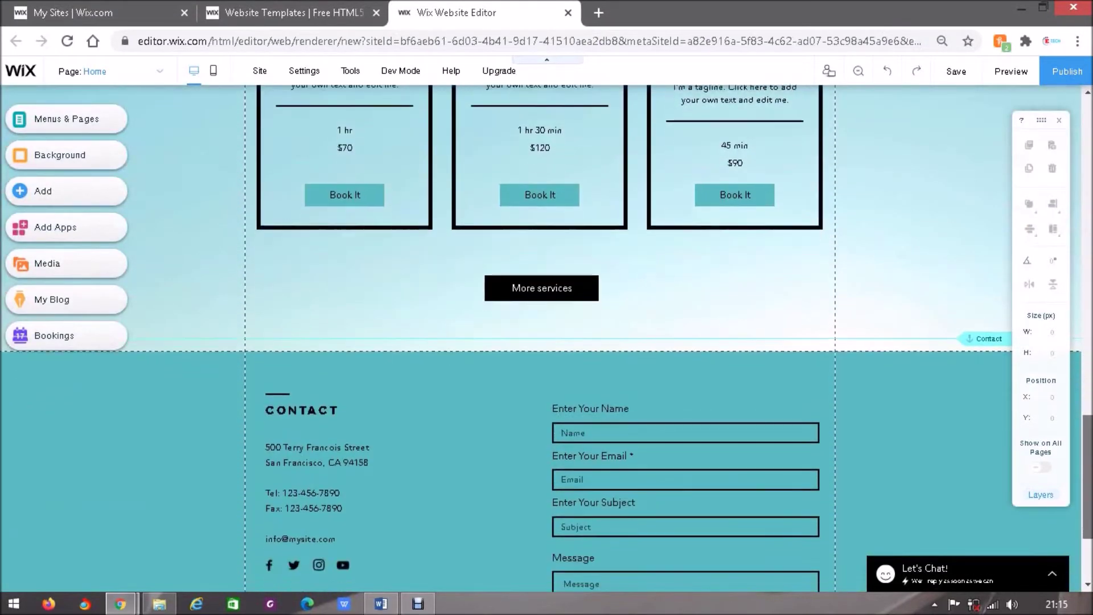
pyautogui.scroll(-3, 546, 338)
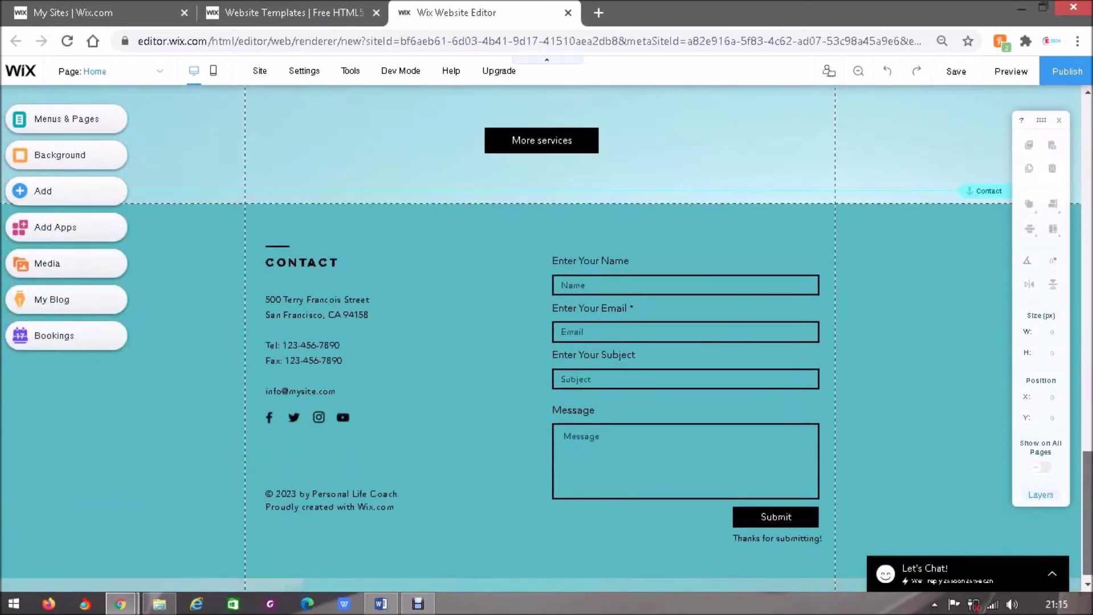
pyautogui.scroll(19, 546, 338)
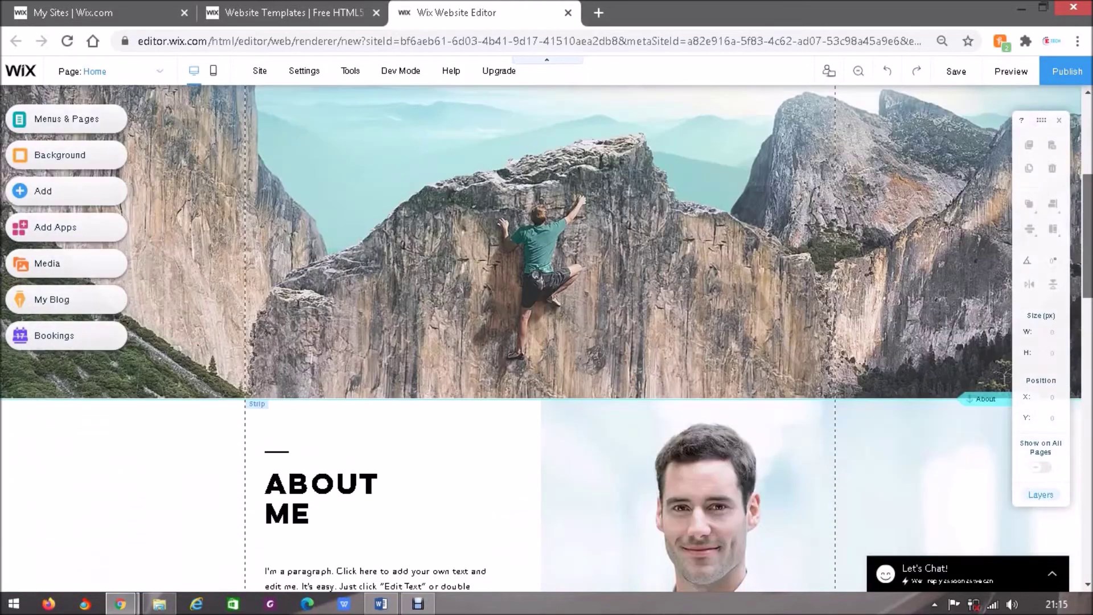
pyautogui.scroll(5, 546, 338)
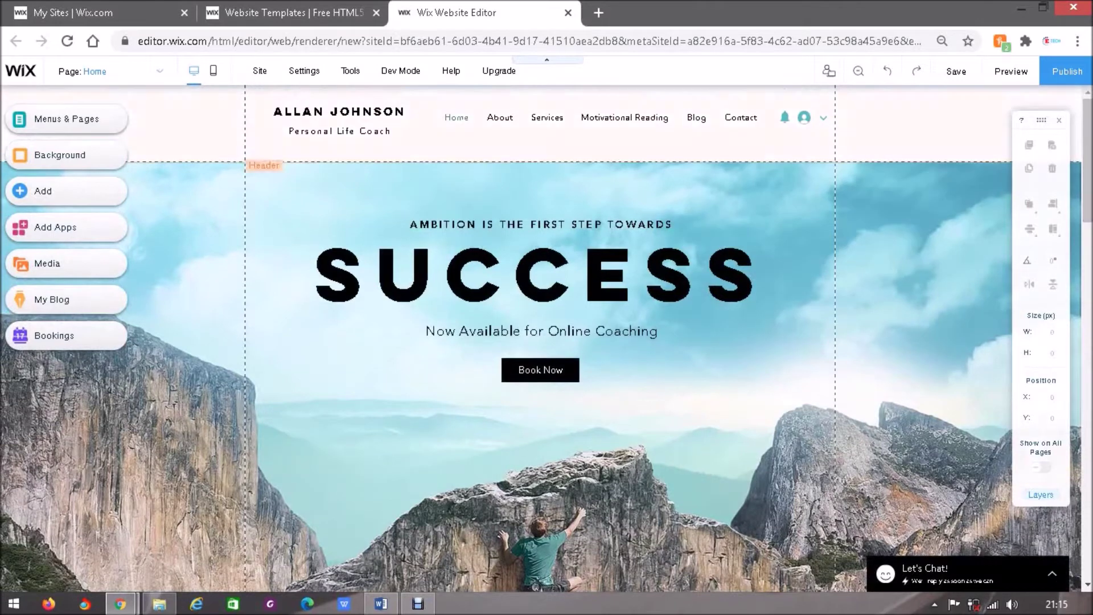
# Step: Reread the Task A requirements in the GRADUATION INFORMATION Word document and return to the Wix editor
pyautogui.moveTo(380, 603)
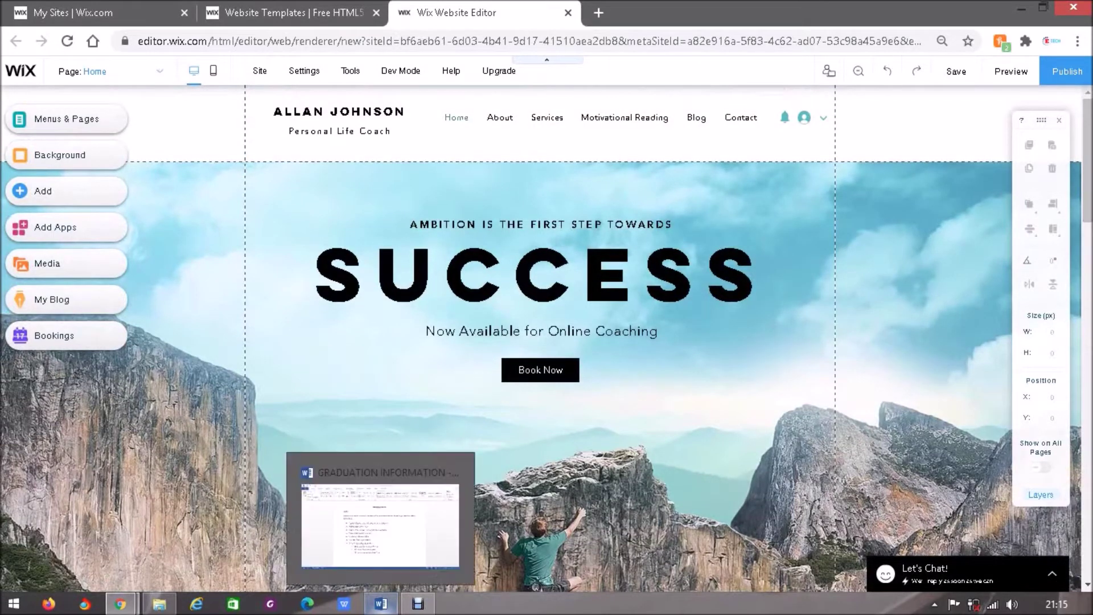
pyautogui.click(380, 524)
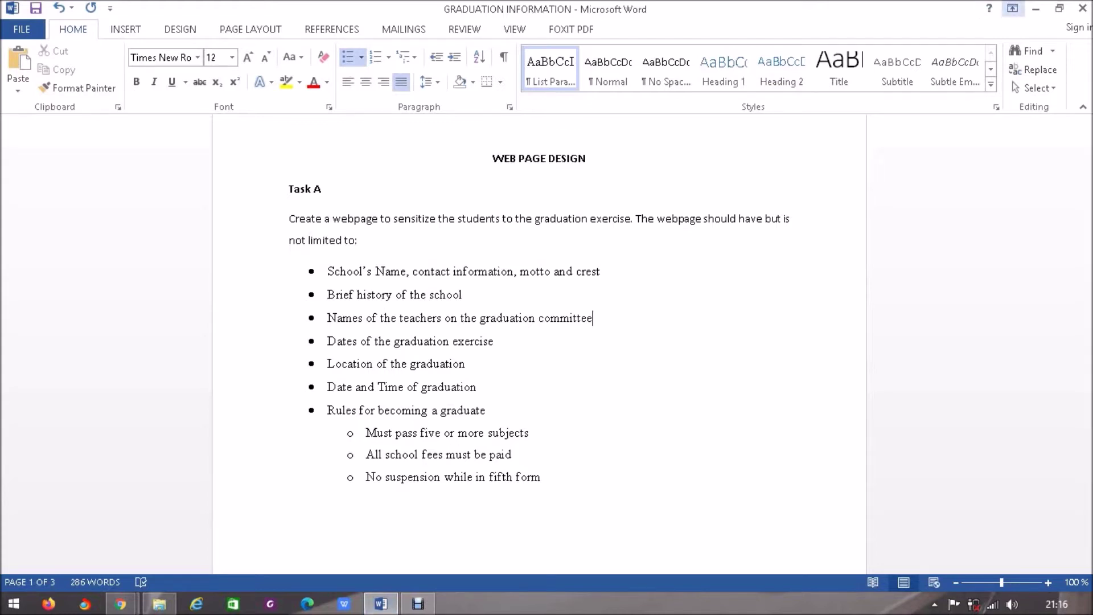
pyautogui.click(1036, 8)
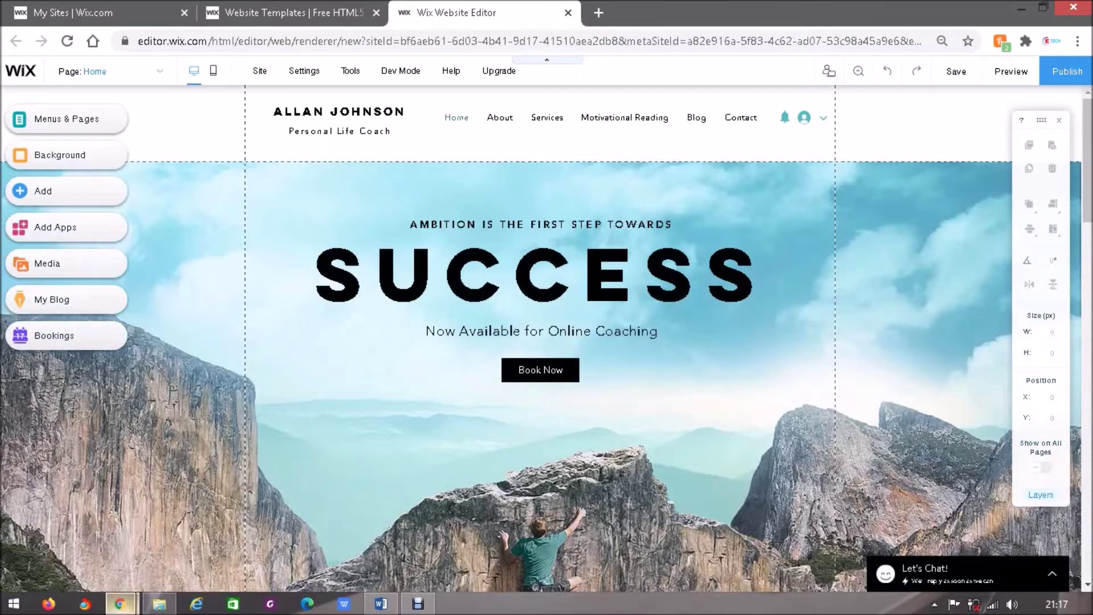
# Step: Switch to the FreeLogoDesign website window, look over its logo maker home page, and return to the Wix editor
pyautogui.moveTo(120, 604)
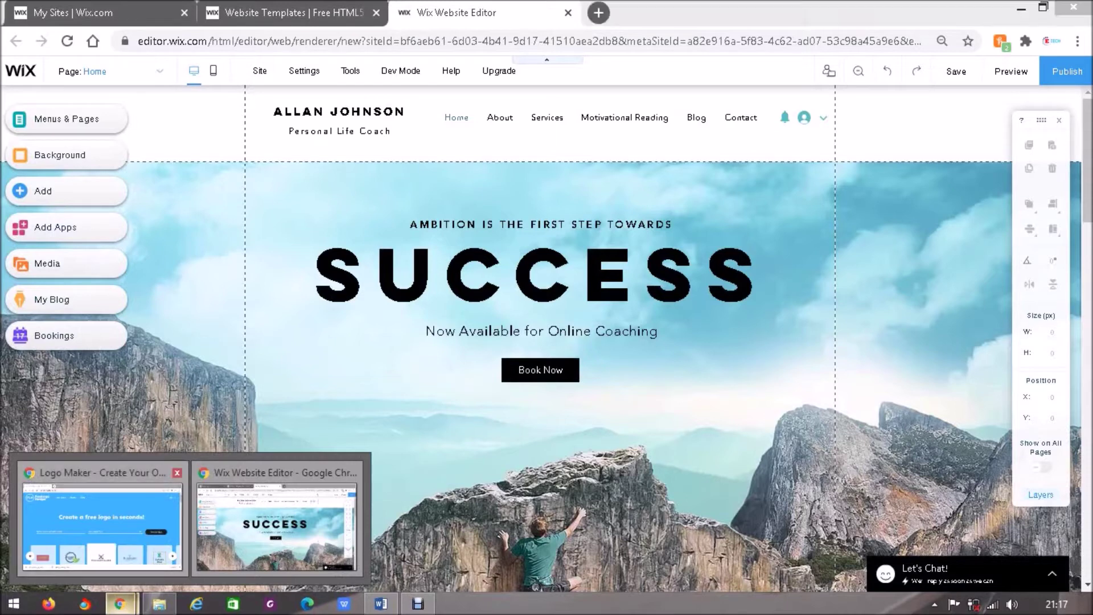
pyautogui.click(103, 521)
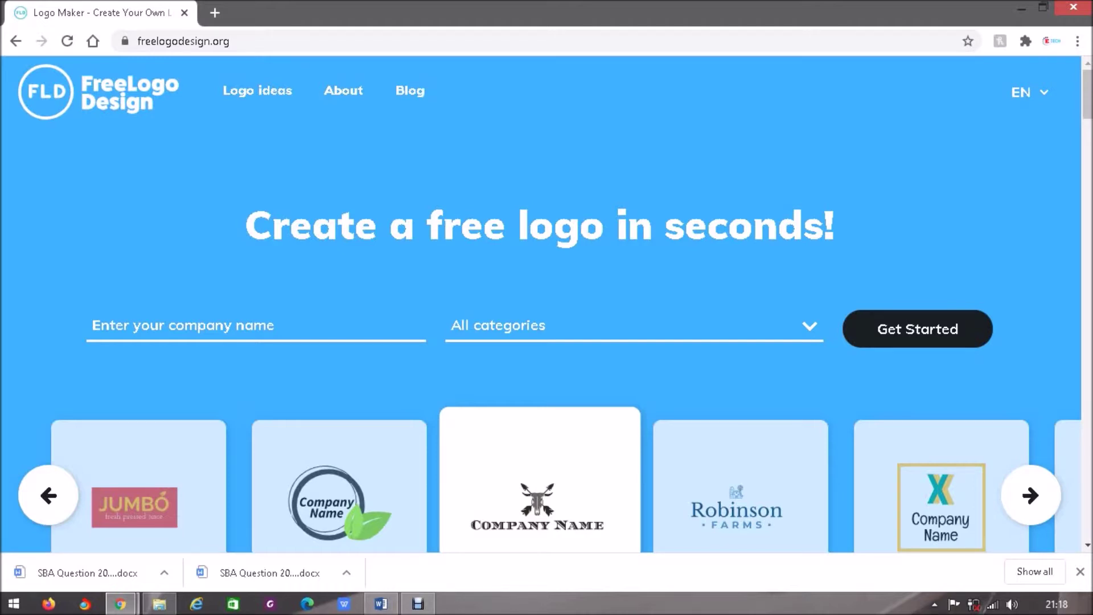
pyautogui.scroll(-6, 546, 308)
pyautogui.scroll(5, 547, 308)
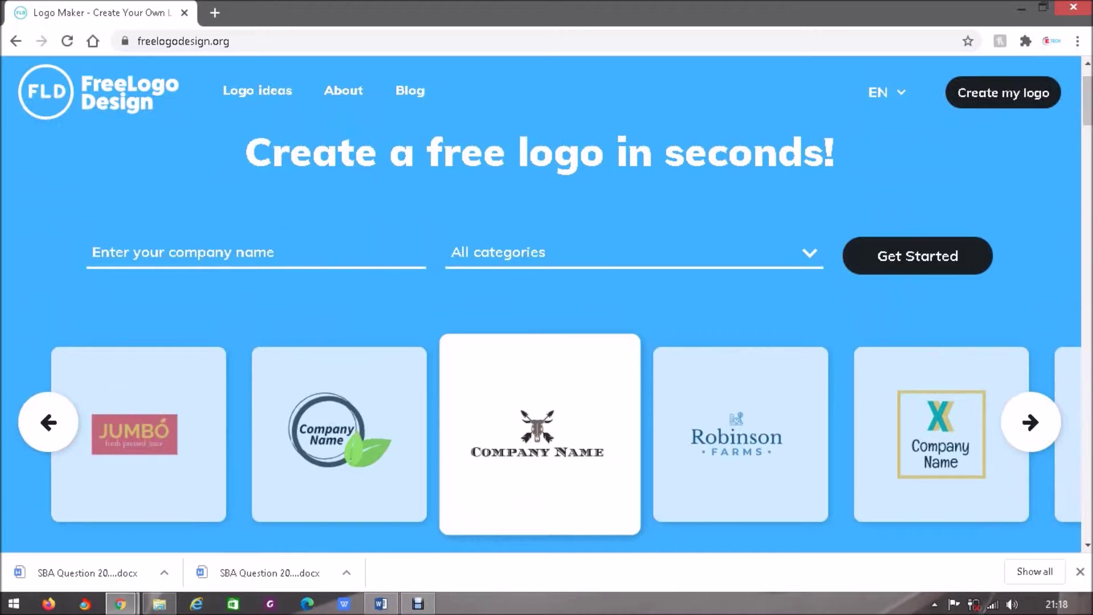
pyautogui.click(1021, 8)
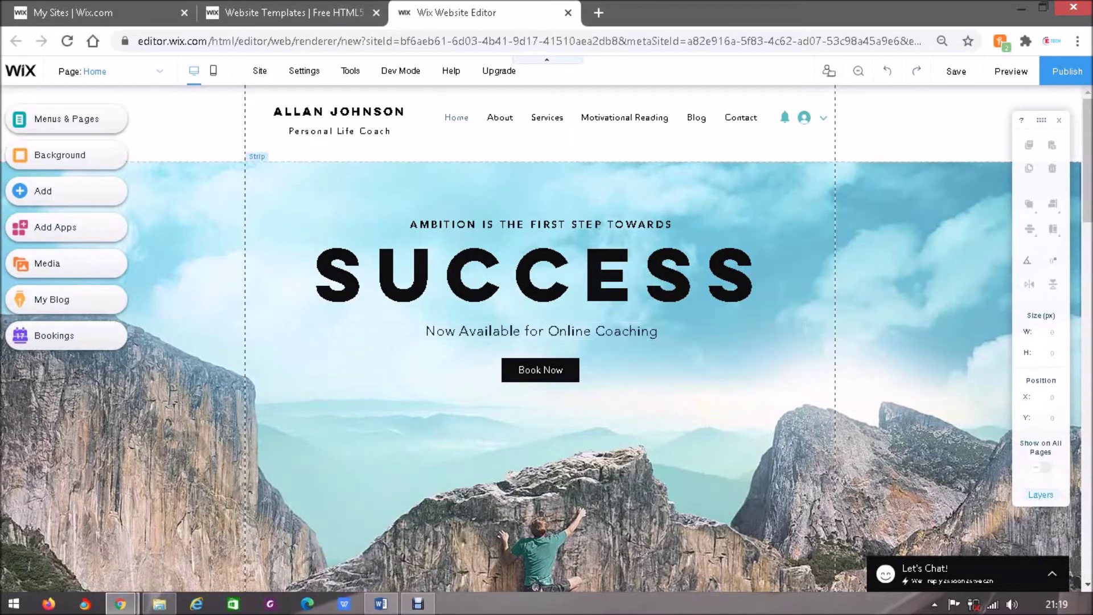
# Step: Open the Webpage Tutorial folder inside Pictures in File Explorer, check the files prepared for the site, and return to the Wix editor
pyautogui.click(159, 603)
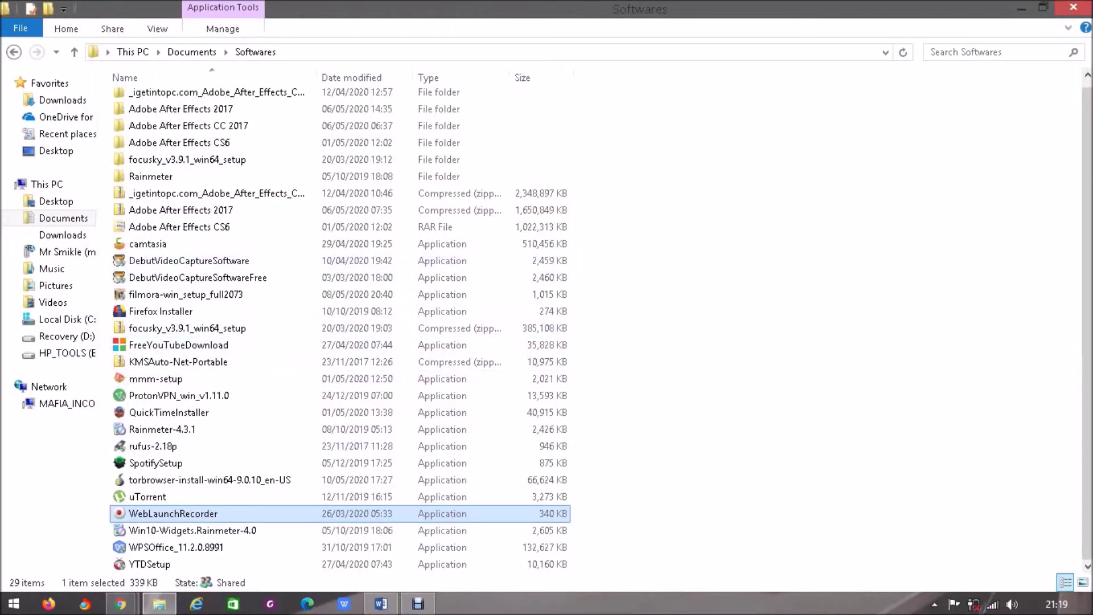
pyautogui.click(56, 285)
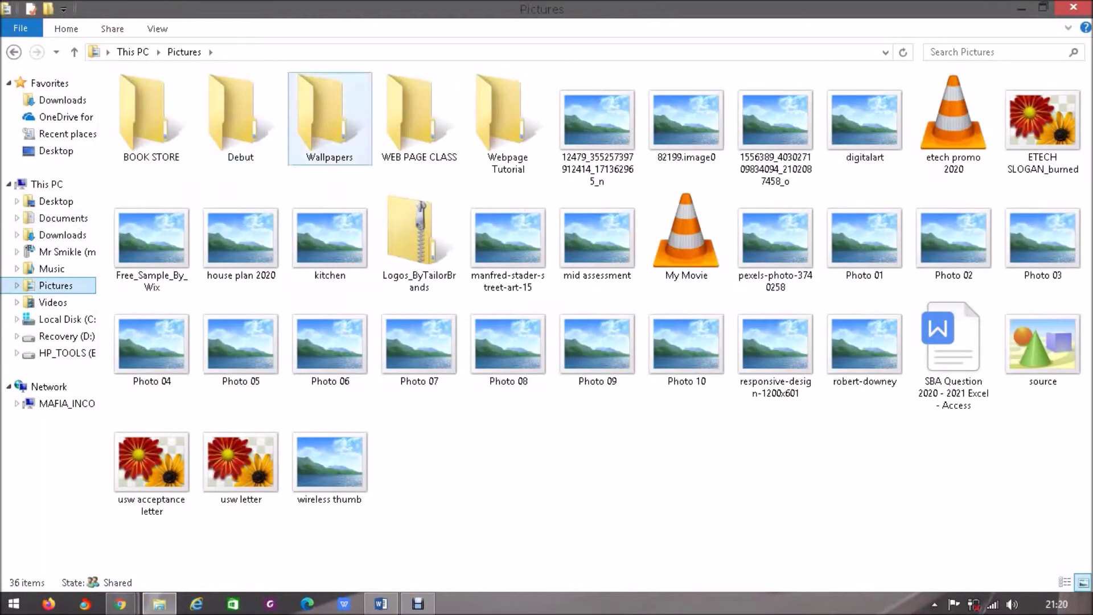
pyautogui.doubleClick(508, 119)
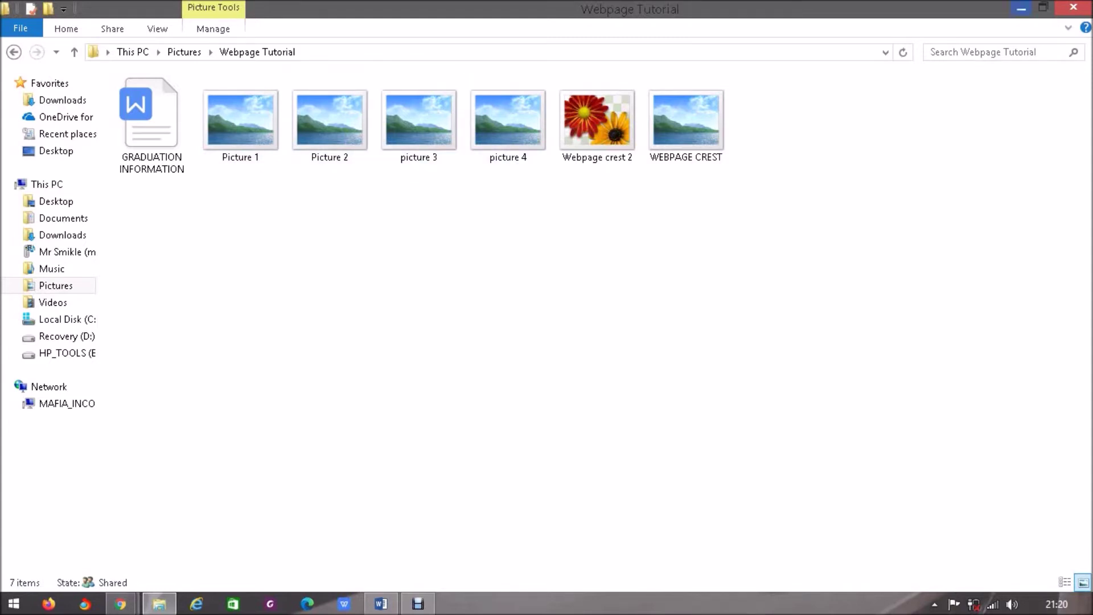
pyautogui.click(1021, 8)
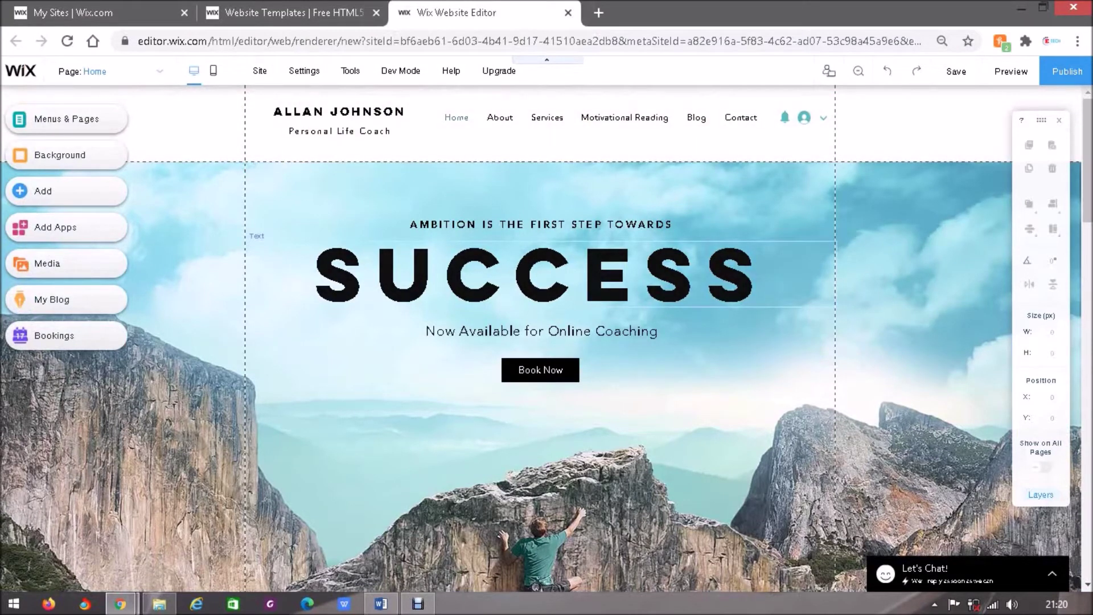
# Step: Replace the large SUCCESS heading in the hero strip with the school name FUTURE LEADERS HIGH SCHOOL
pyautogui.doubleClick(591, 250)
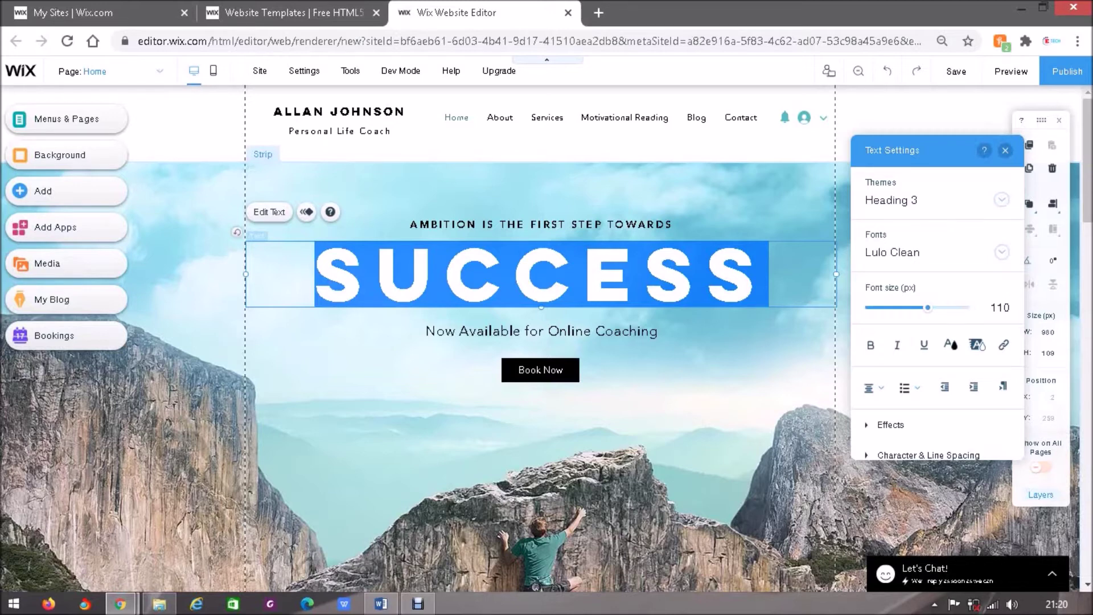
pyautogui.press('BackSpace')
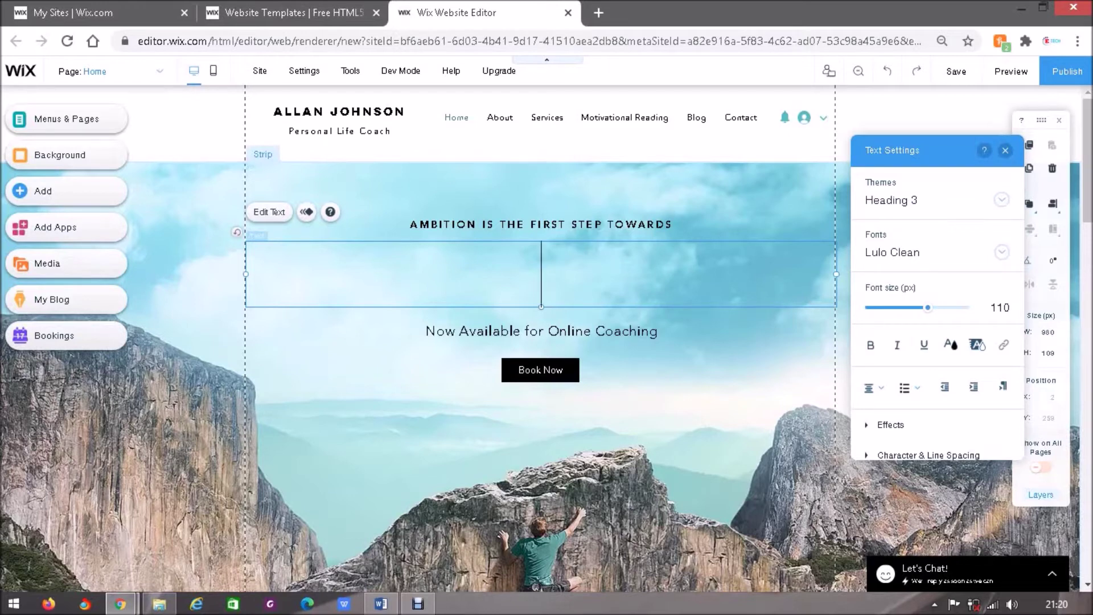
pyautogui.write('FUTURE LEA')
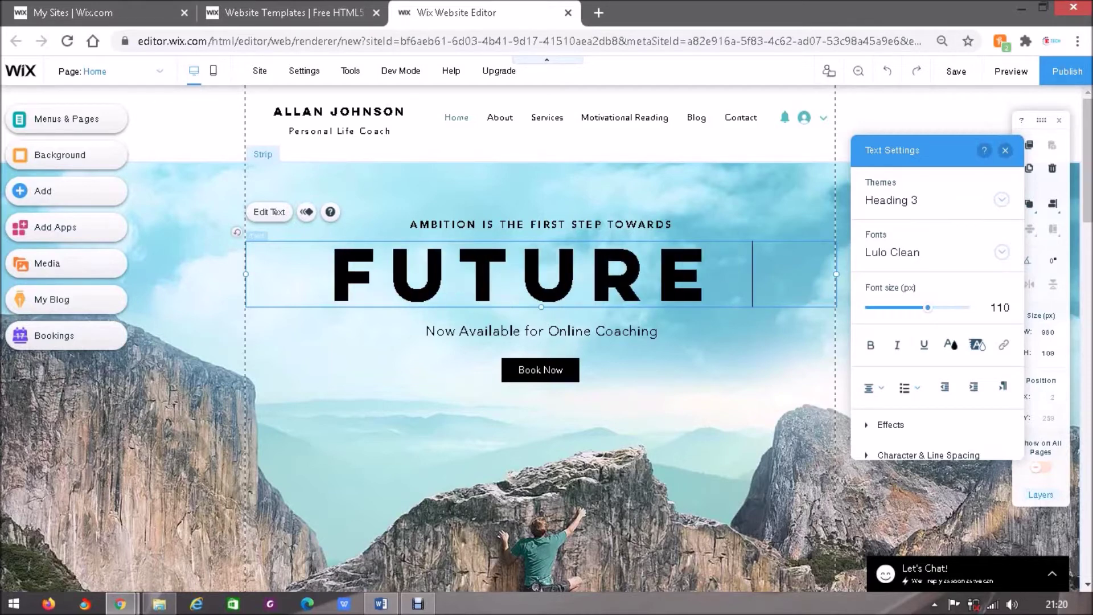
pyautogui.write('DER')
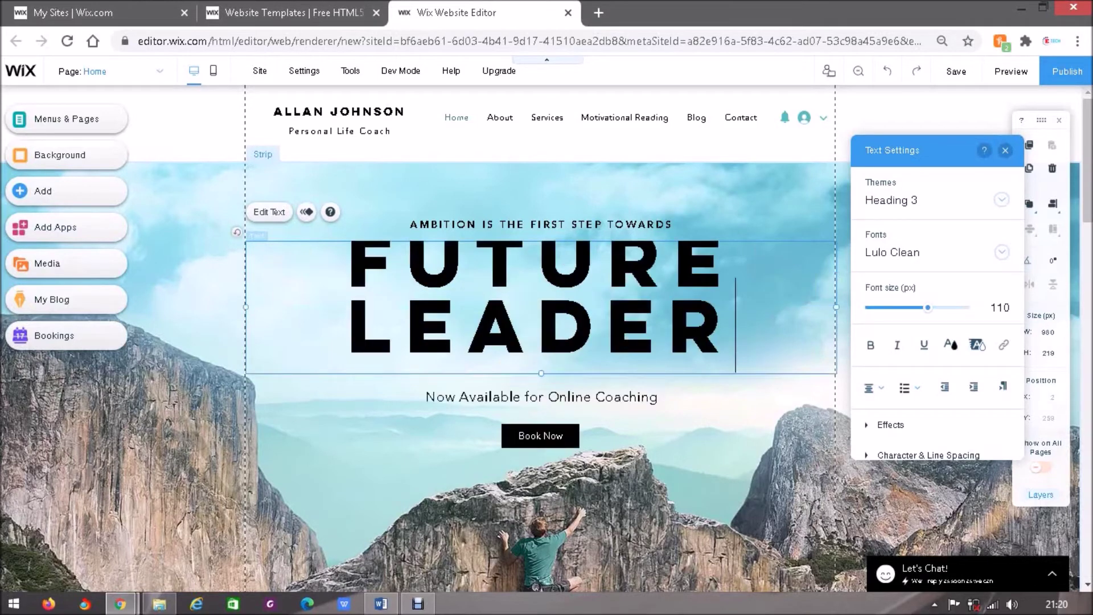
pyautogui.write('S')
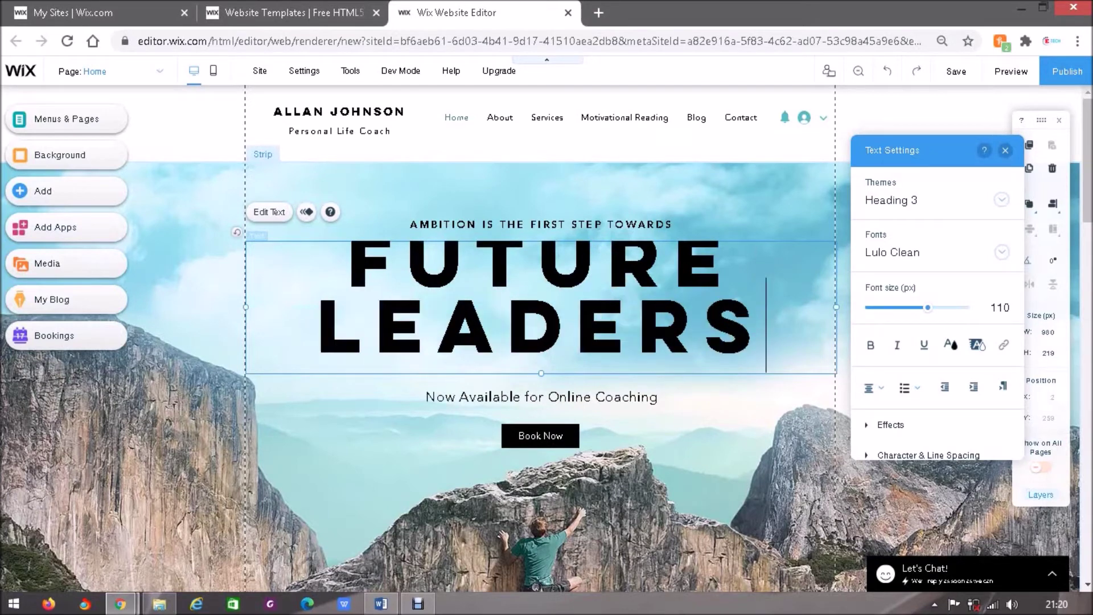
pyautogui.write(' HIG')
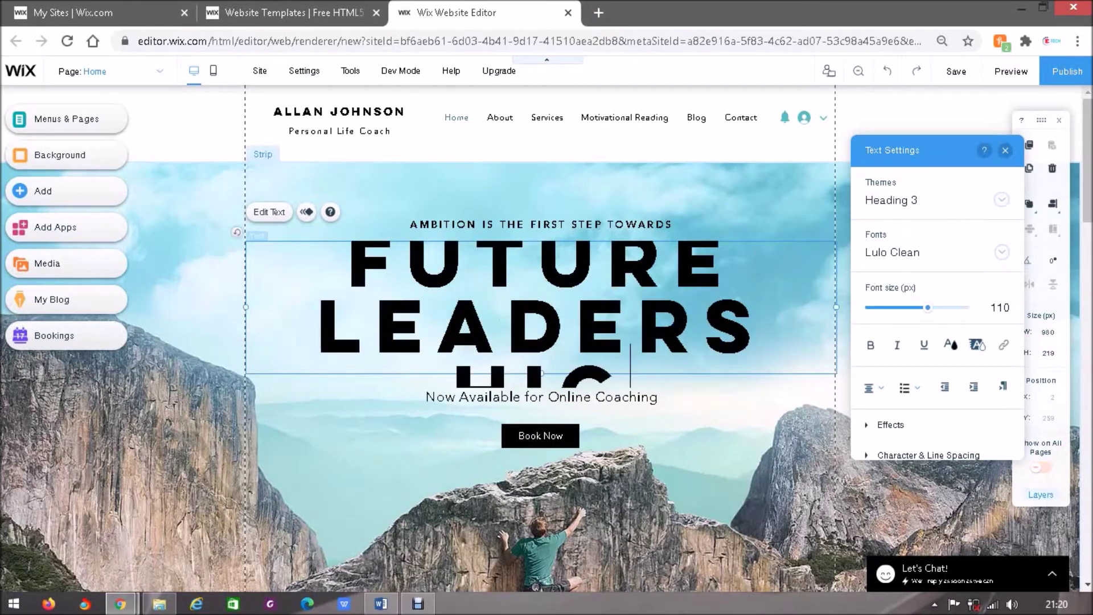
pyautogui.write('H S')
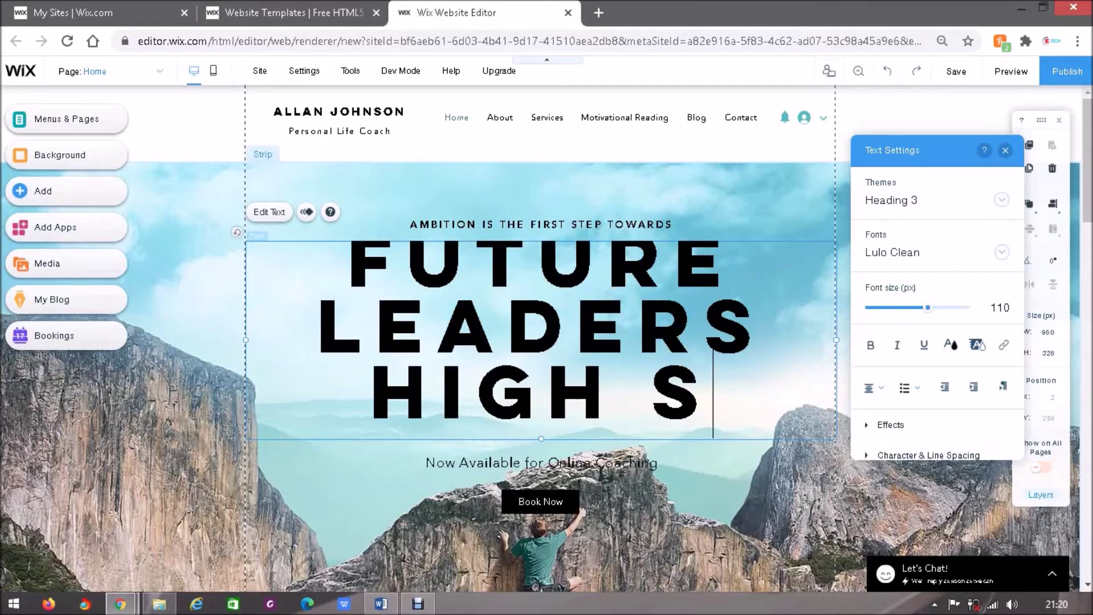
pyautogui.write('CHOOL')
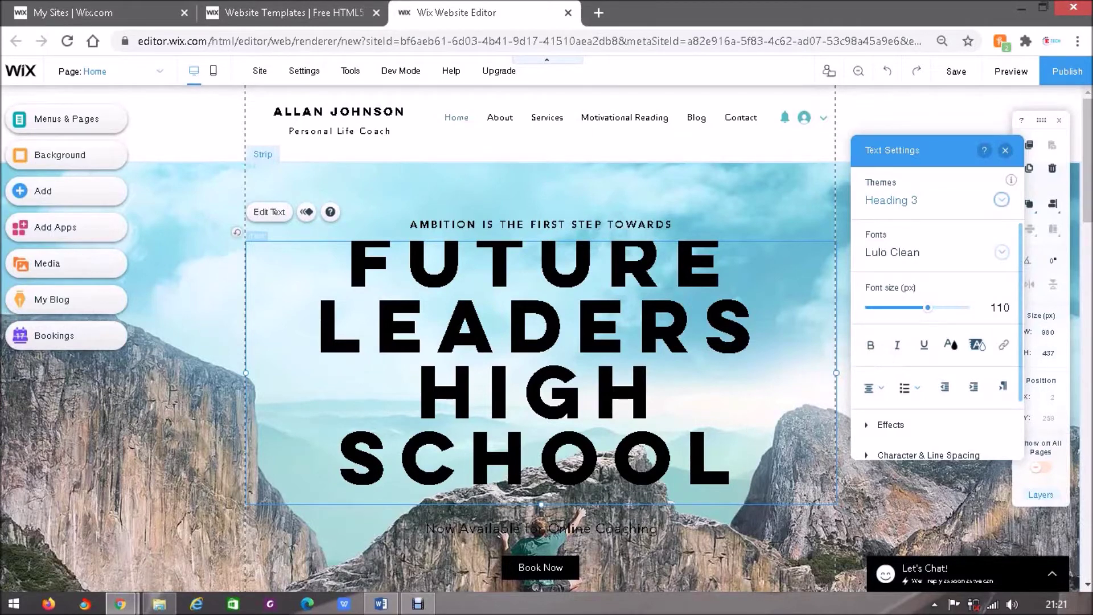
# Step: Apply the Heading 2 text theme to the school name heading, trying Heading 1 first, and finish editing the text
pyautogui.click(1001, 199)
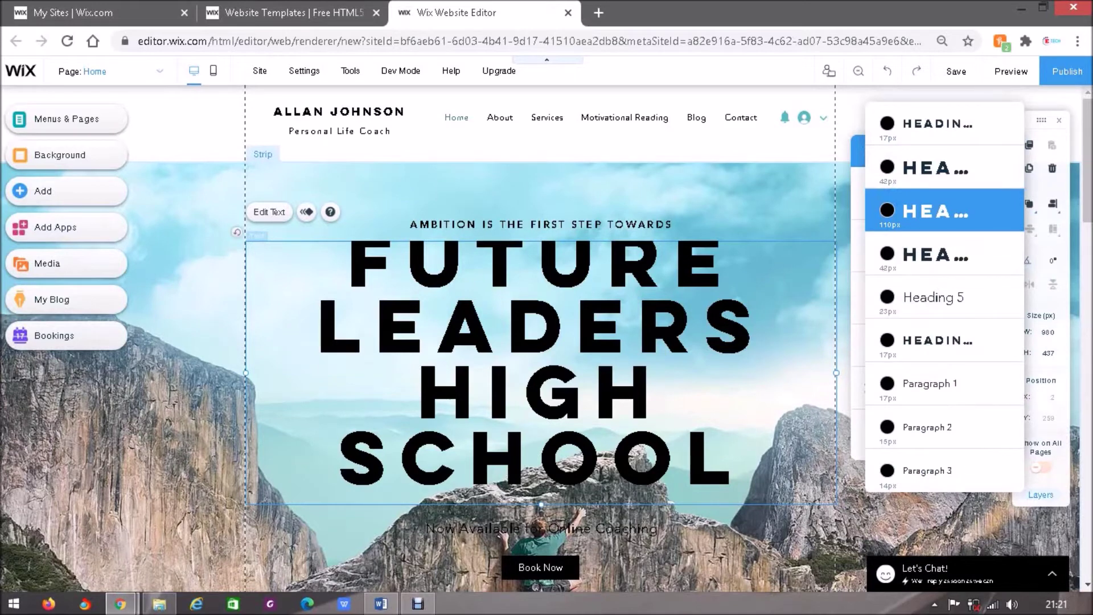
pyautogui.click(939, 123)
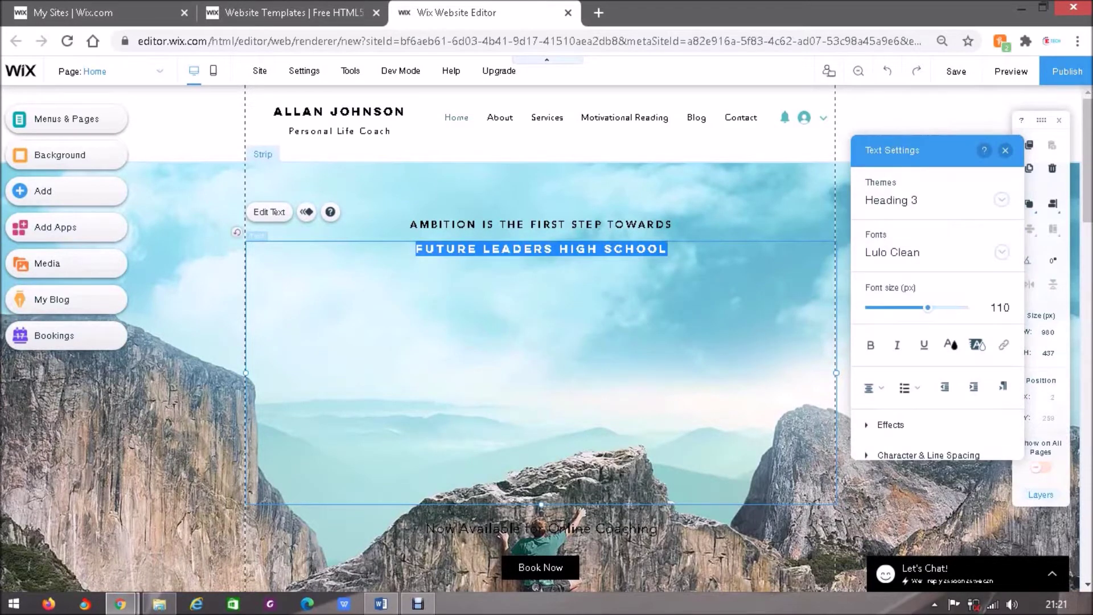
pyautogui.click(1001, 200)
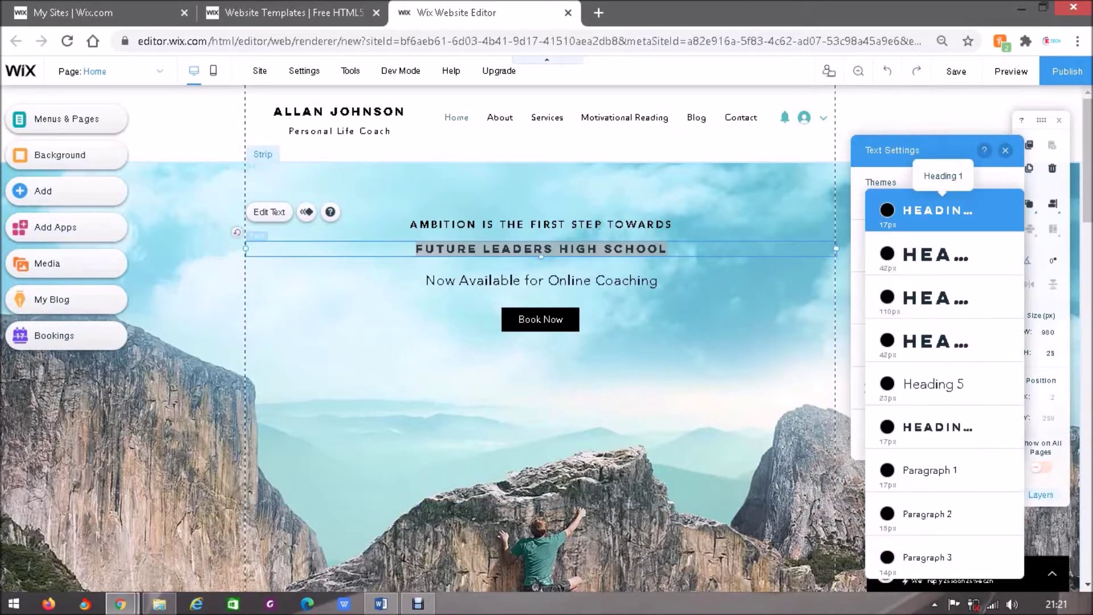
pyautogui.click(939, 256)
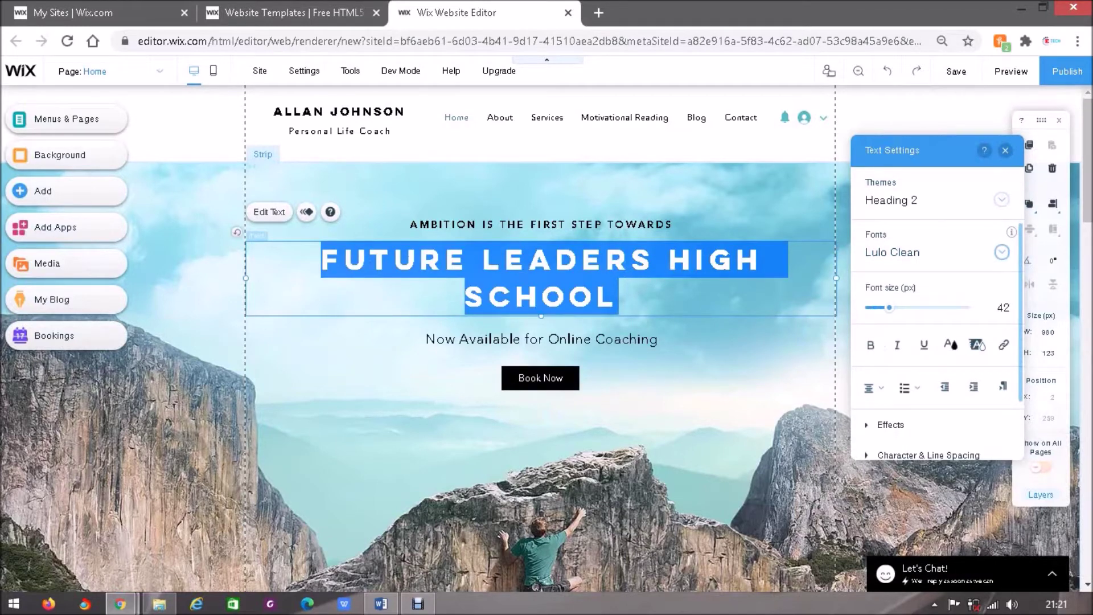
pyautogui.click(1002, 200)
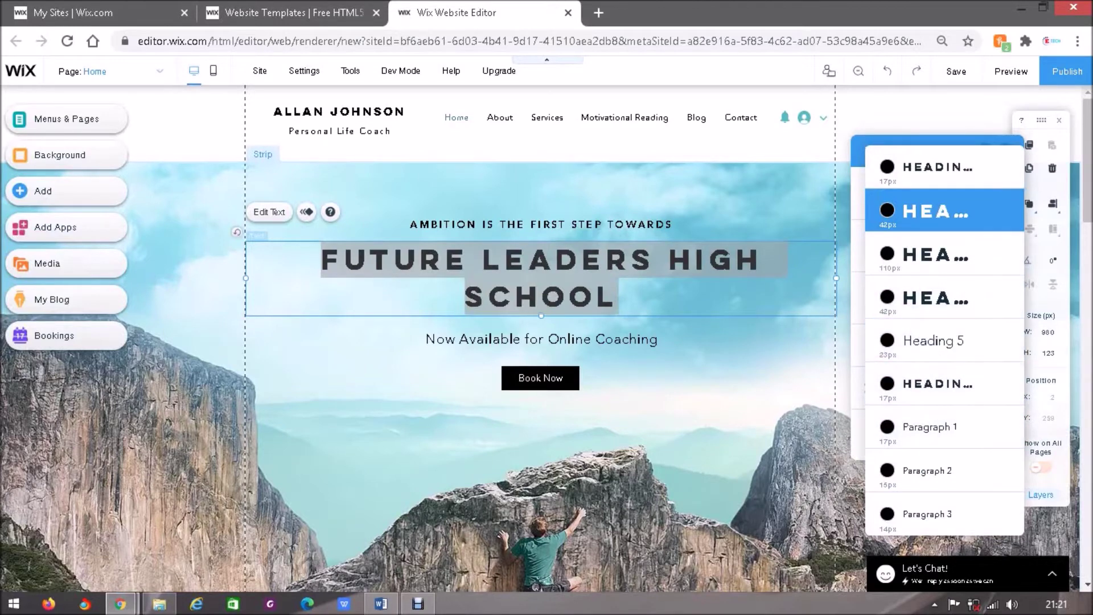
pyautogui.click(962, 210)
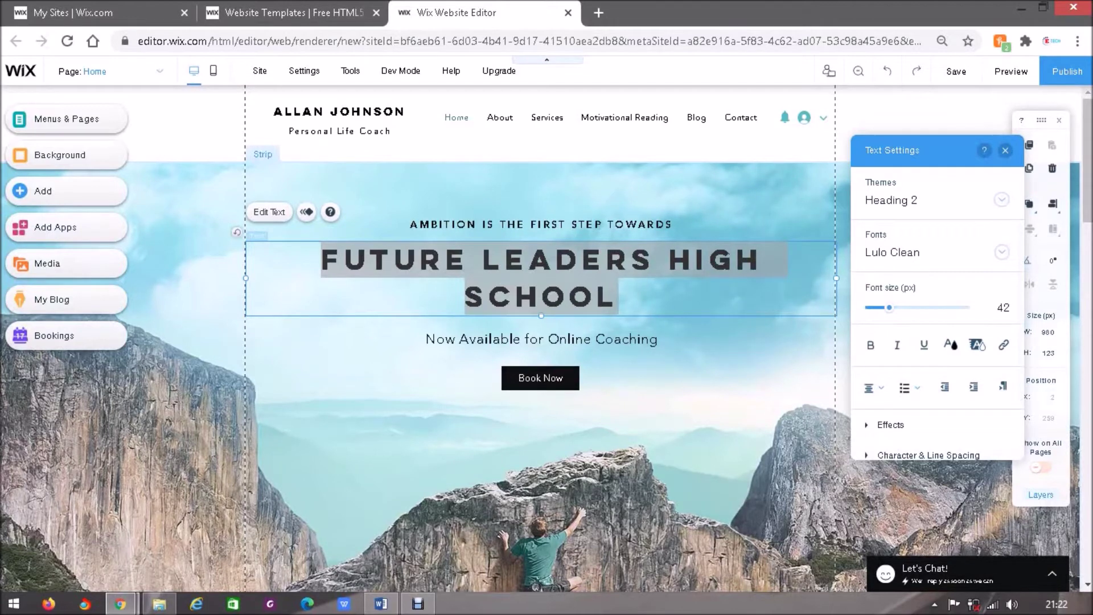
pyautogui.click(705, 195)
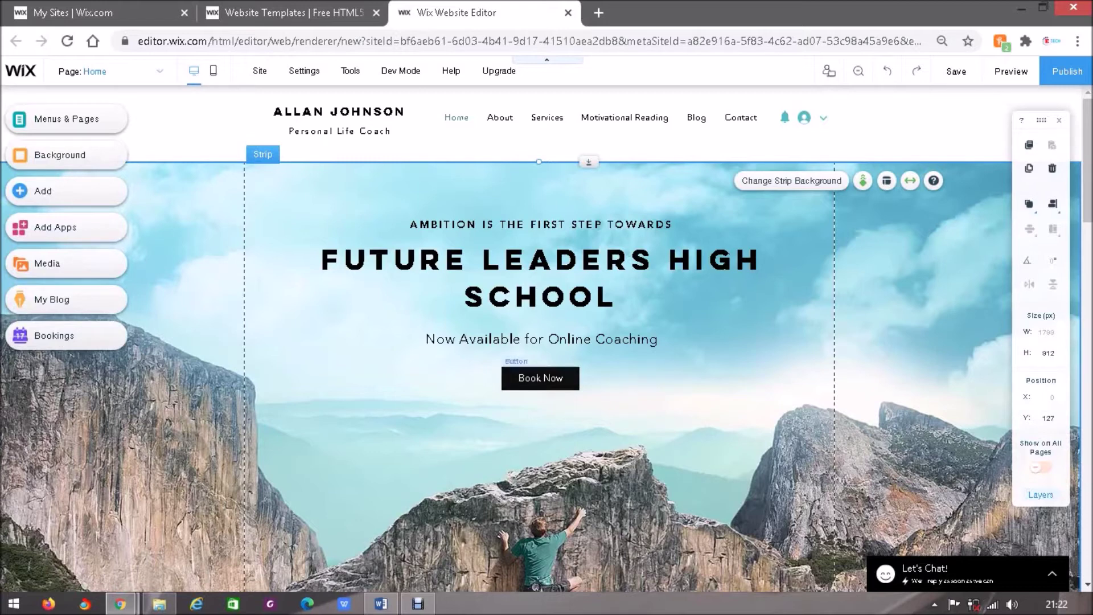
# Step: Delete the Book Now button and the "Ambition is the first step towards" text from the hero strip
pyautogui.click(541, 378)
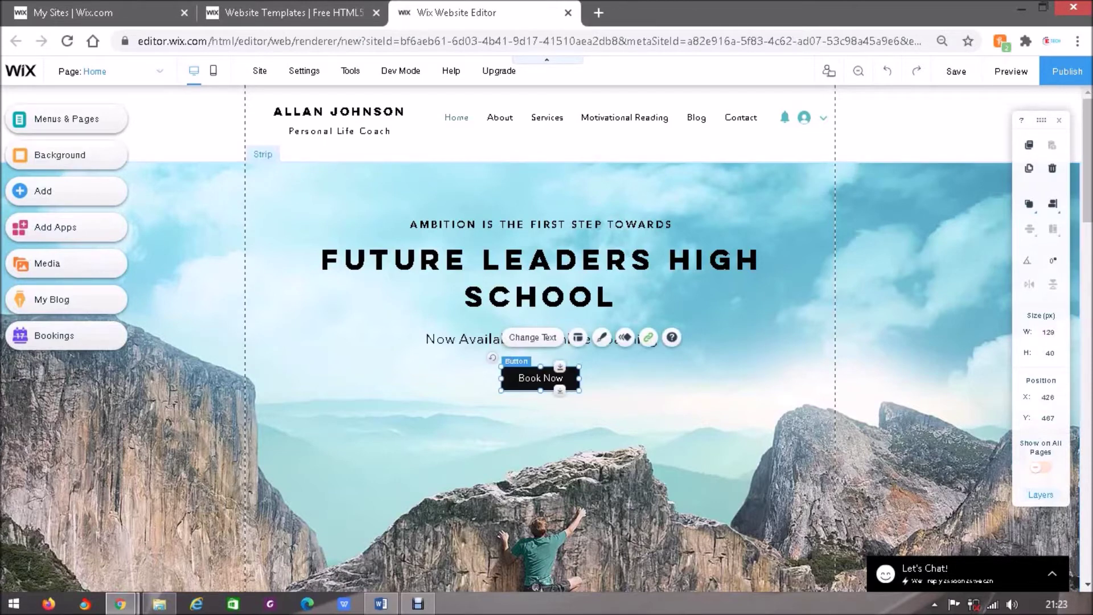
pyautogui.press('Delete')
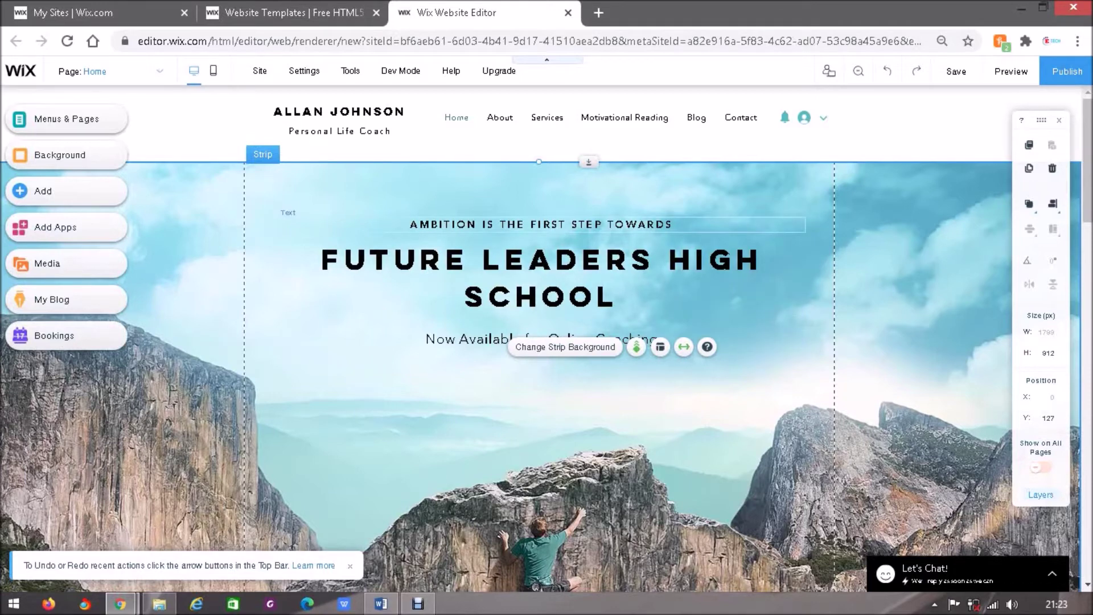
pyautogui.click(541, 224)
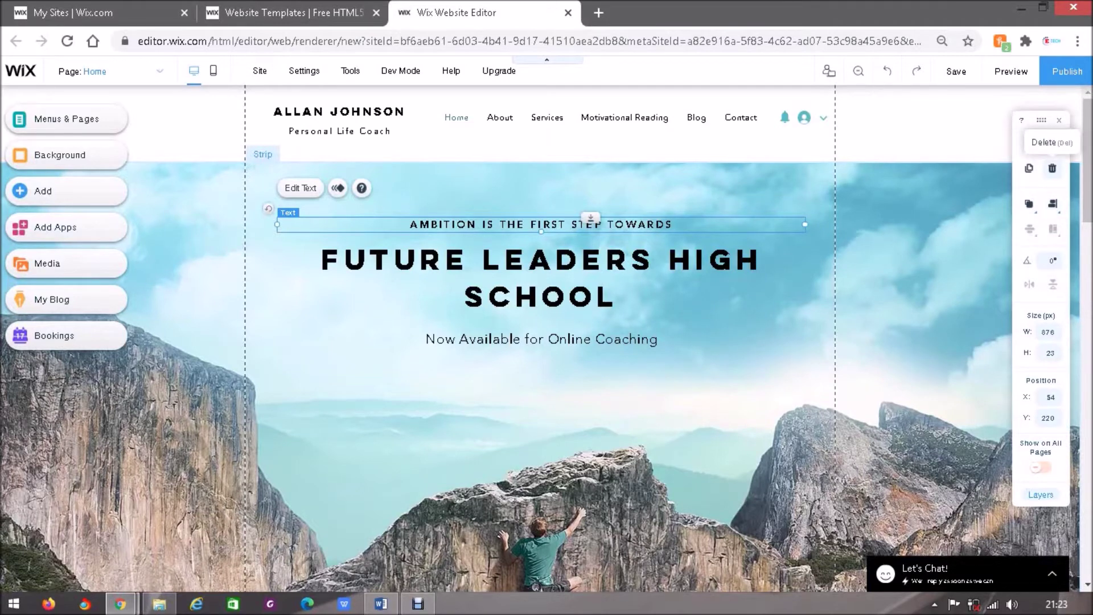
pyautogui.click(1052, 168)
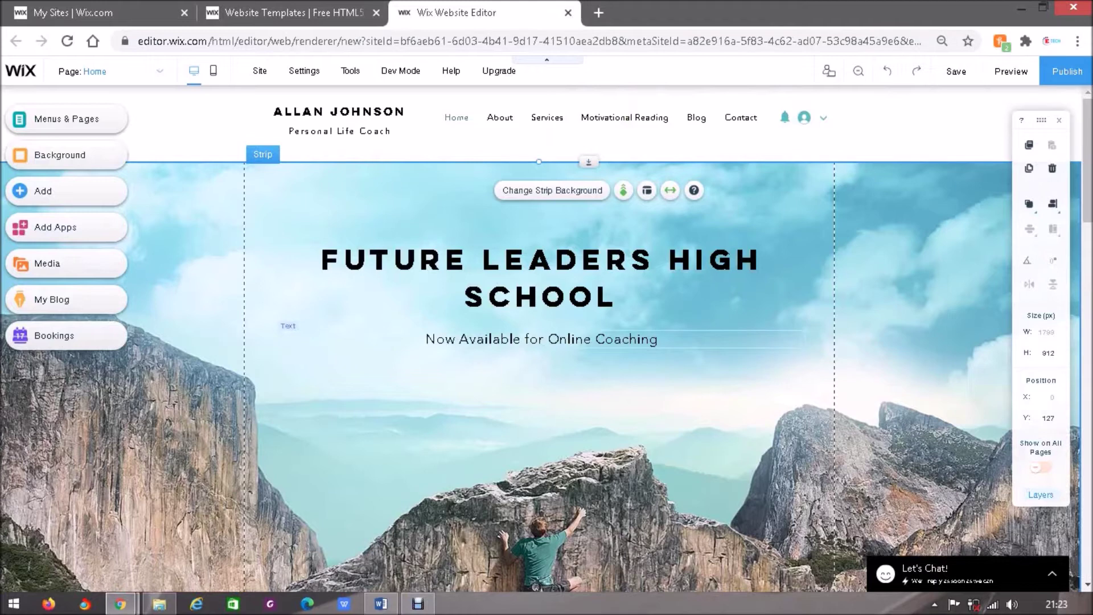
# Step: View the WEBPAGE CREST image from the Webpage Tutorial folder to read the school's motto, and return to the Wix editor
pyautogui.click(542, 339)
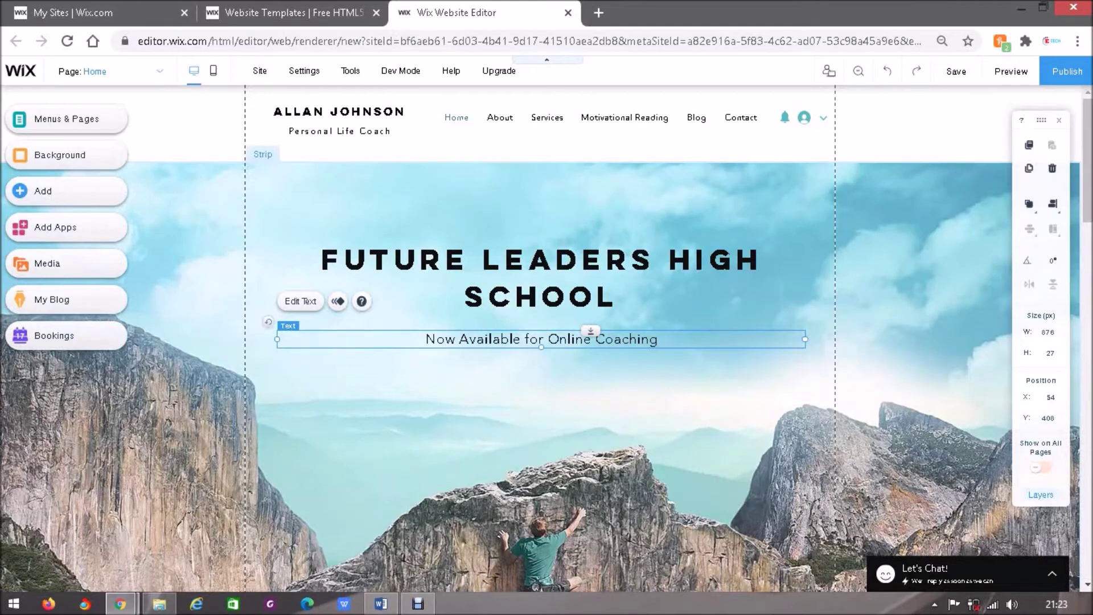
pyautogui.moveTo(159, 604)
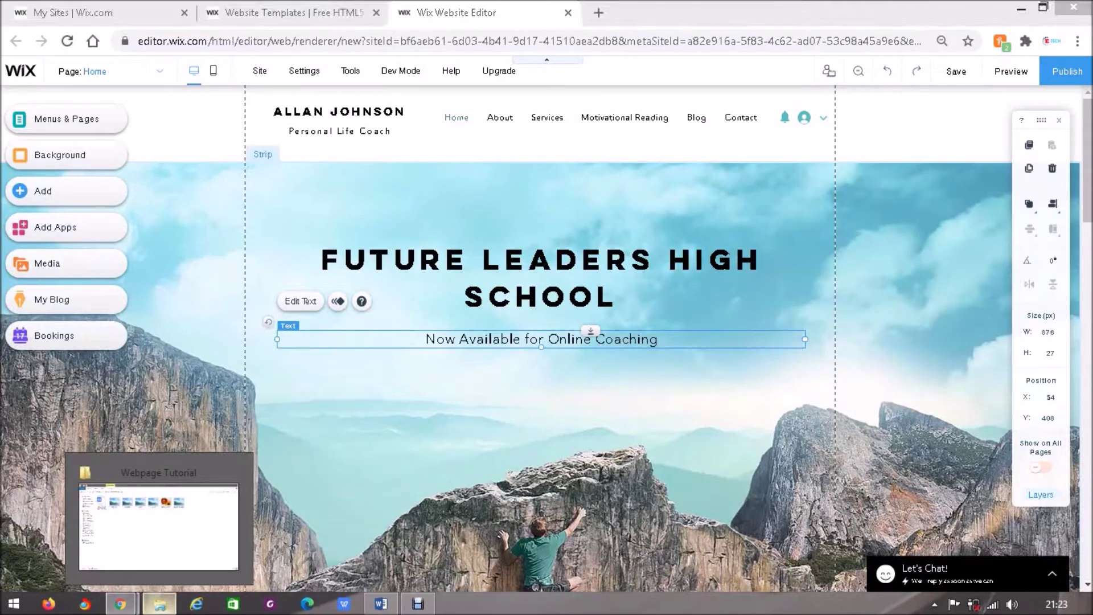
pyautogui.click(159, 603)
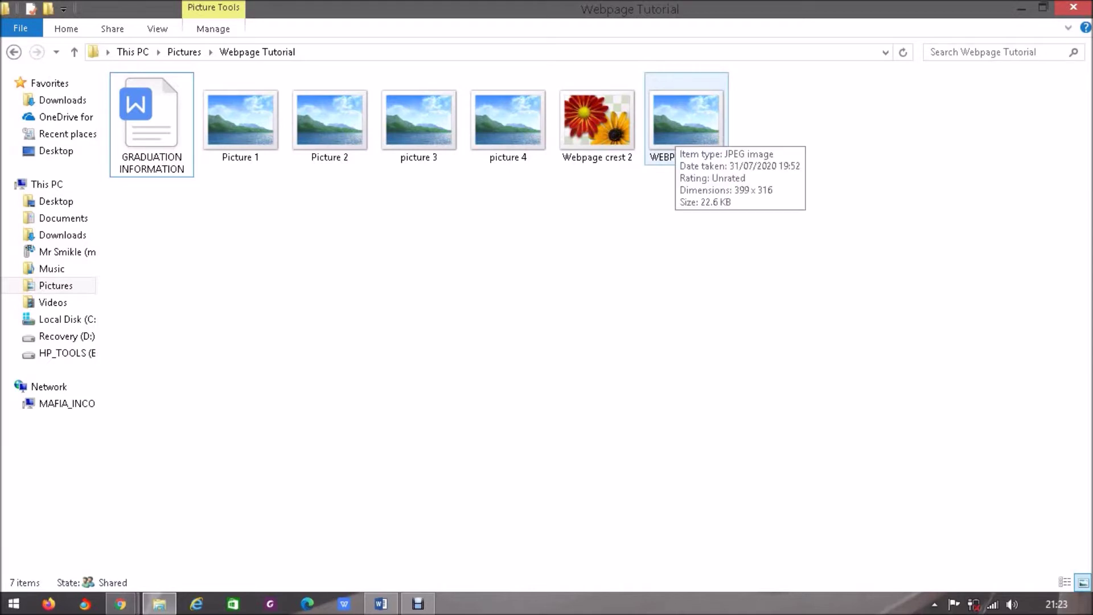
pyautogui.doubleClick(686, 119)
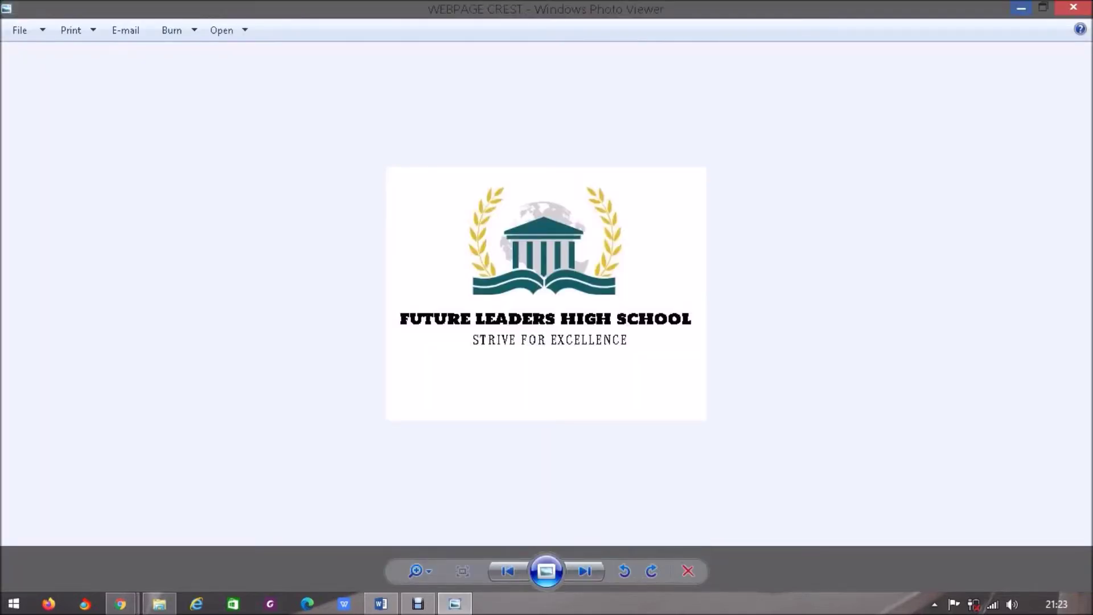
pyautogui.click(1022, 8)
pyautogui.click(1022, 8)
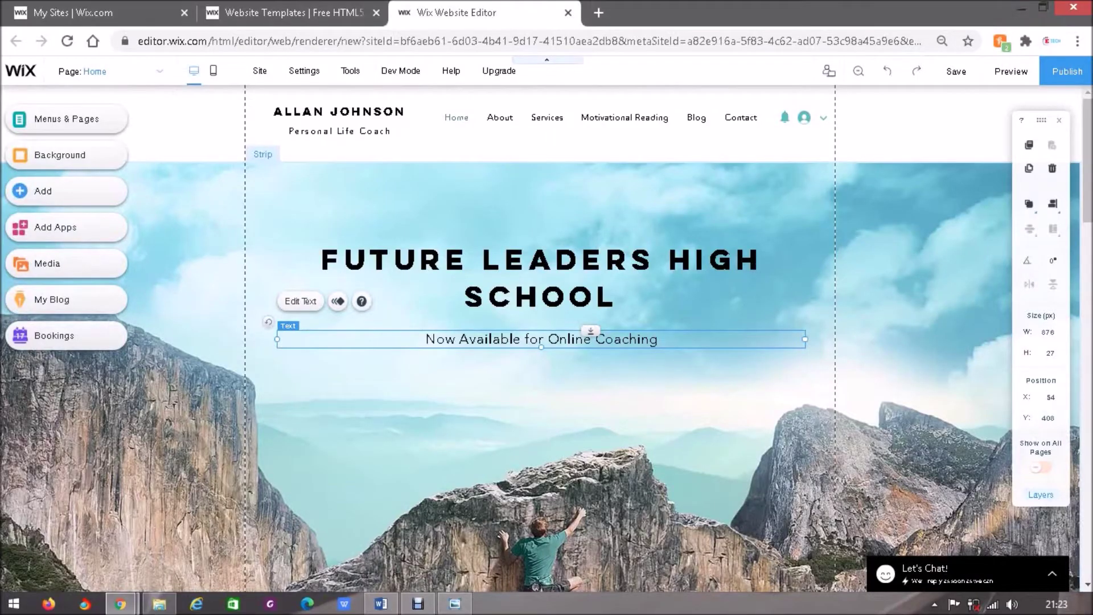
# Step: Replace the "Now Available for Online Coaching" line under the school name with the motto STRIVE FOR EXCELLENCE
pyautogui.doubleClick(591, 339)
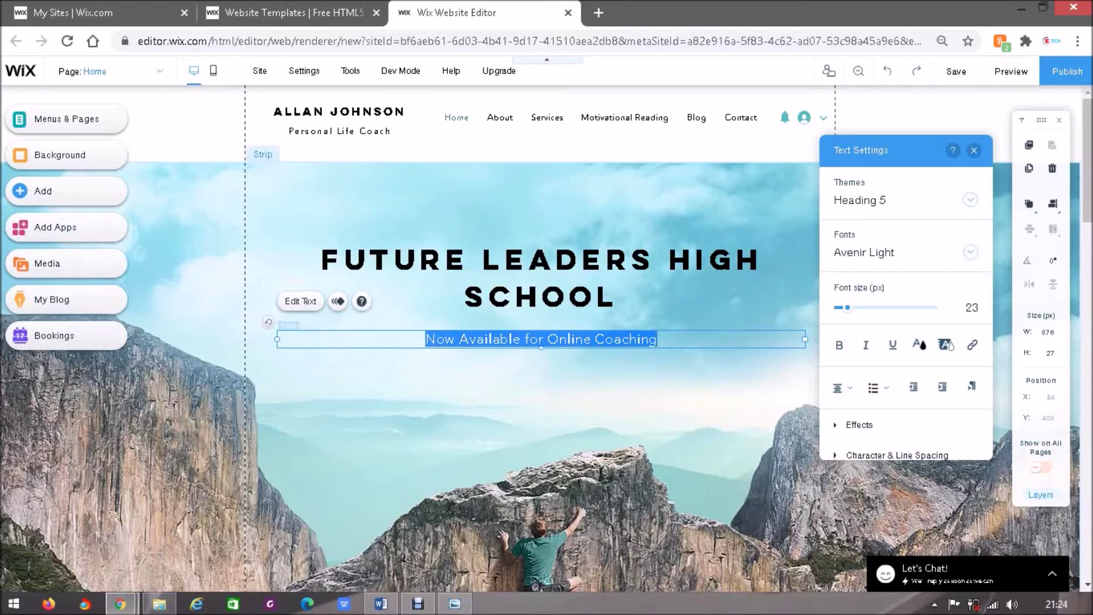
pyautogui.write('ST')
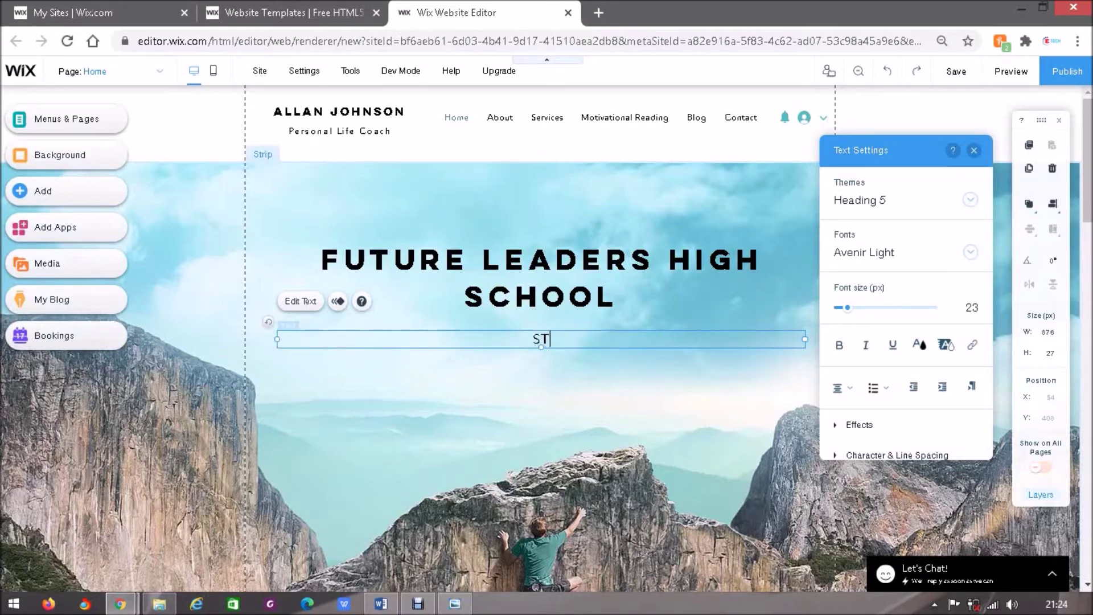
pyautogui.write('RIVE FOR')
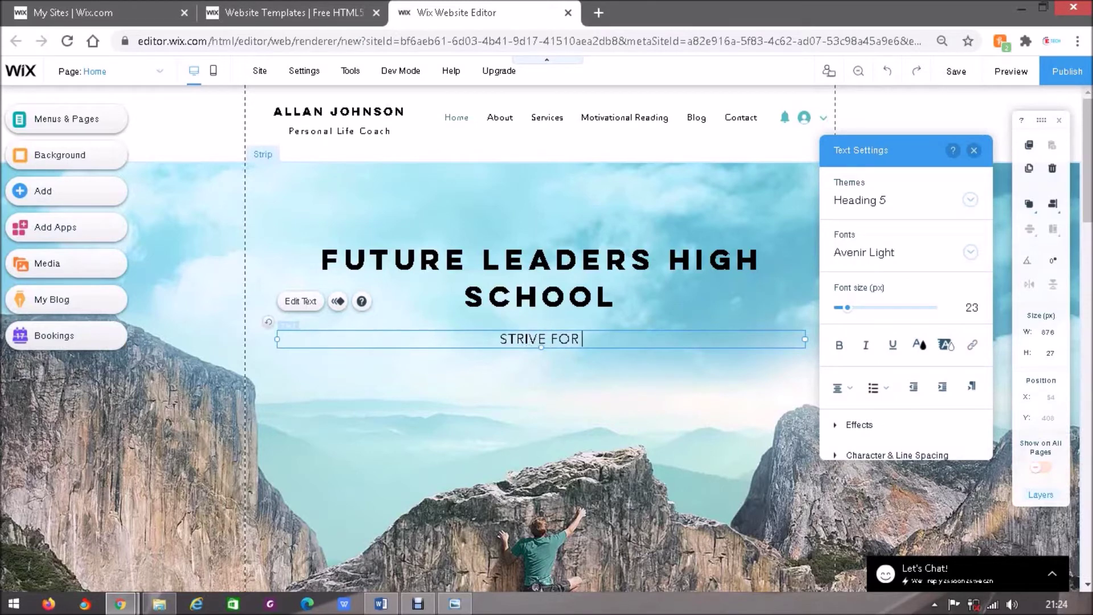
pyautogui.write(' EXE')
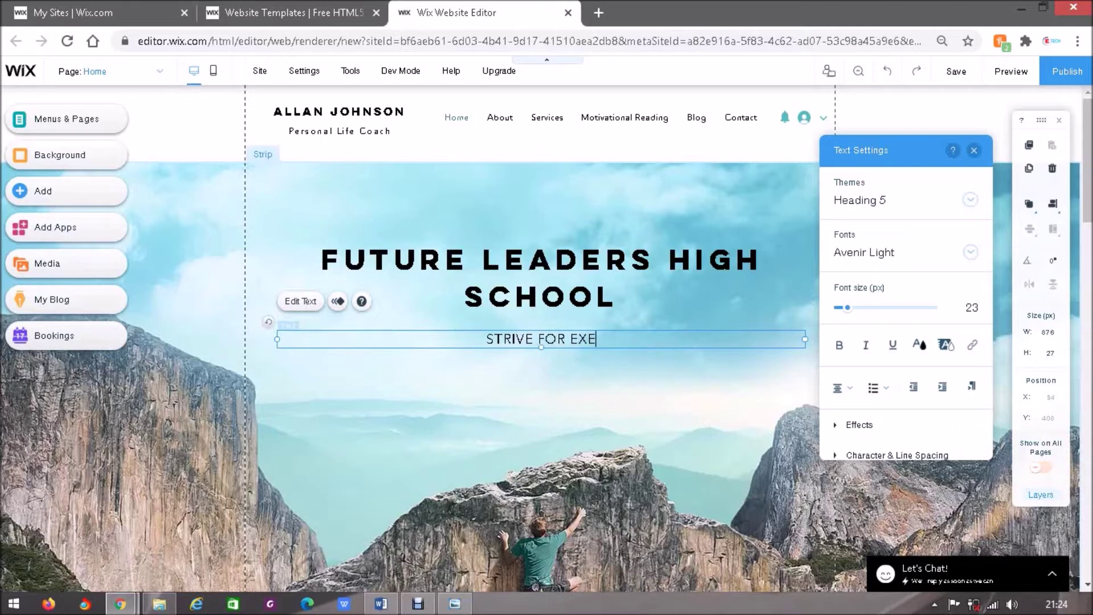
pyautogui.write('LLENCE')
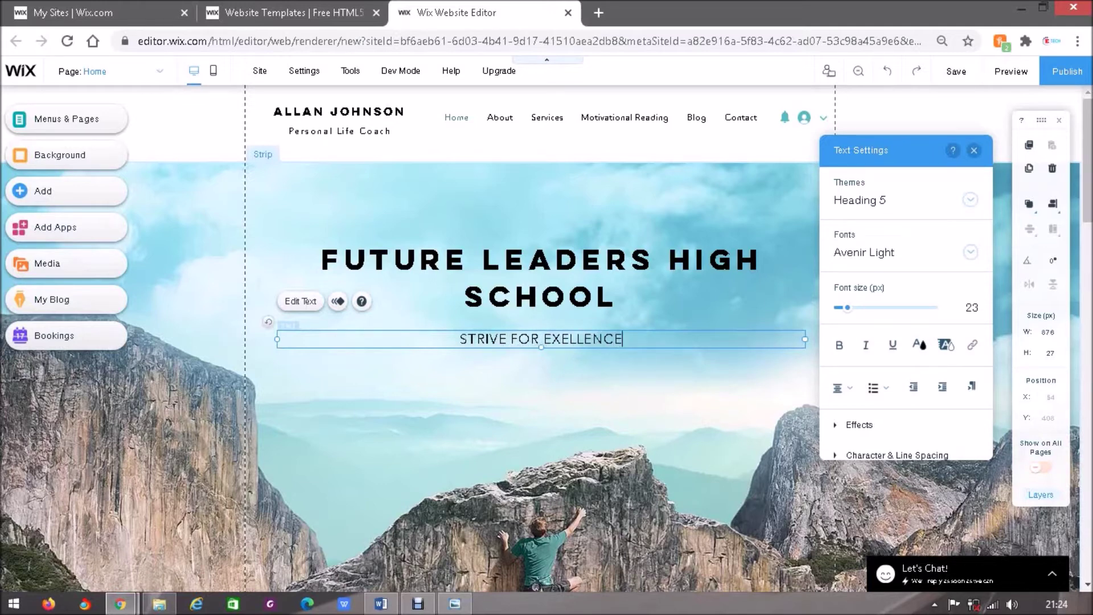
pyautogui.write('C')
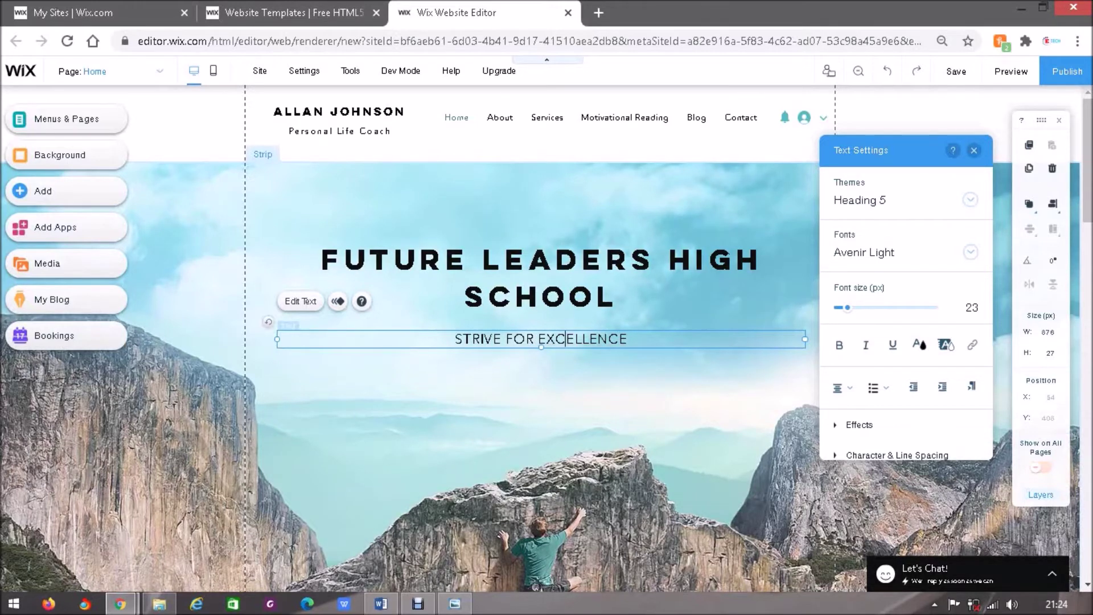
pyautogui.click(716, 319)
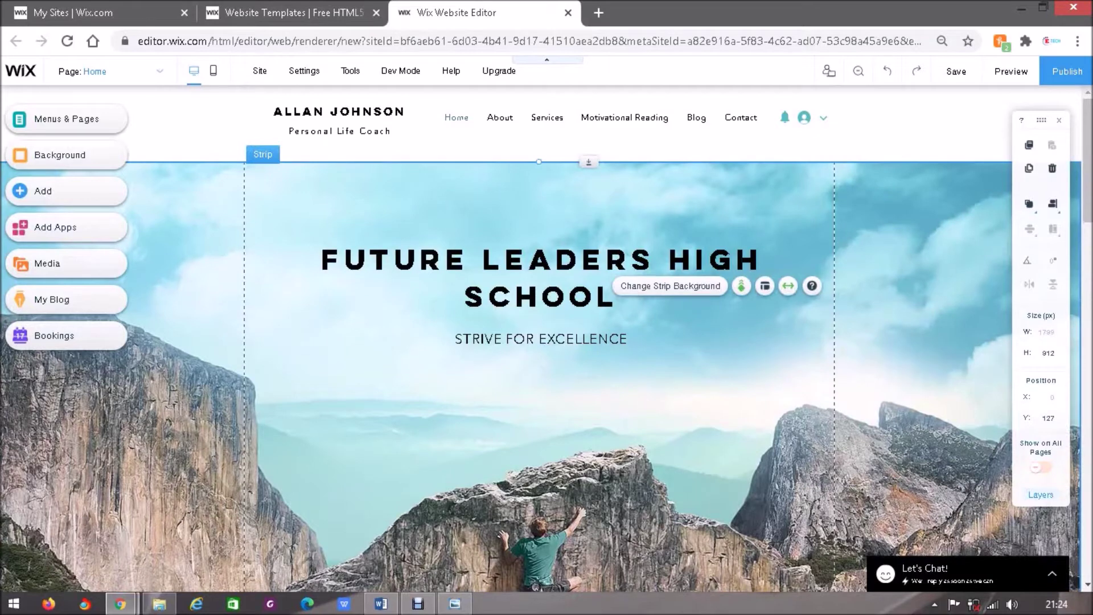
# Step: Increase the motto text's font size to 35 px and finish editing the text
pyautogui.click(581, 340)
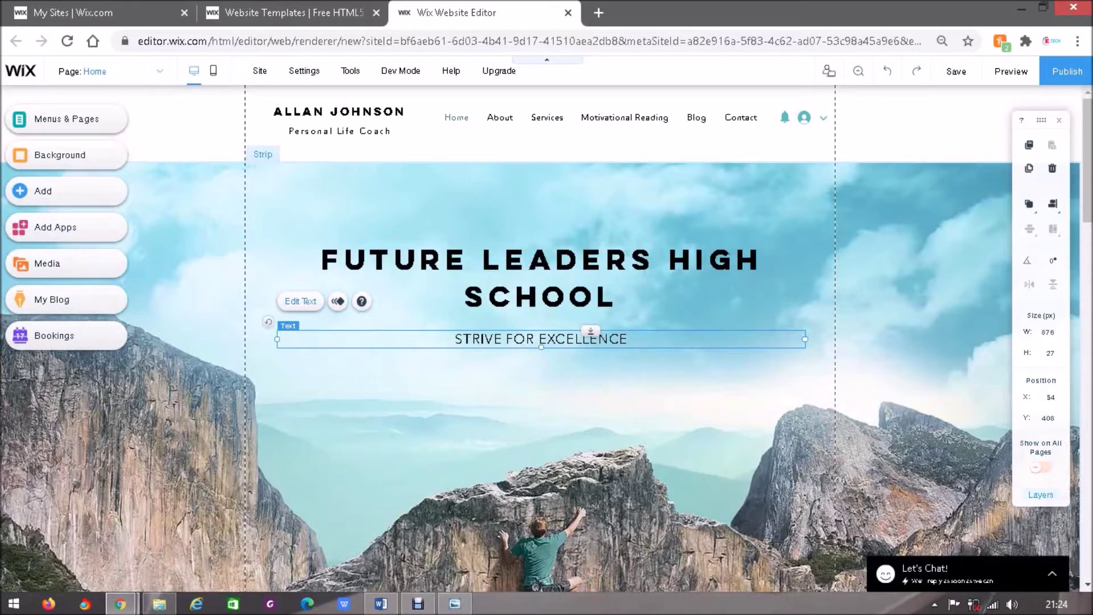
pyautogui.click(301, 301)
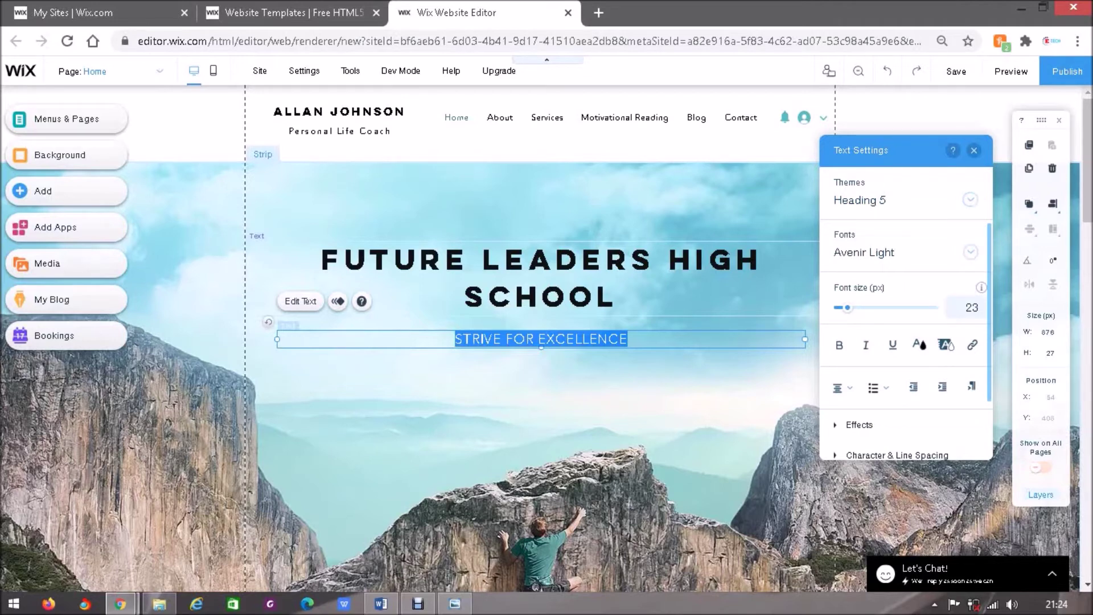
pyautogui.moveTo(847, 308); pyautogui.dragTo(854, 307)
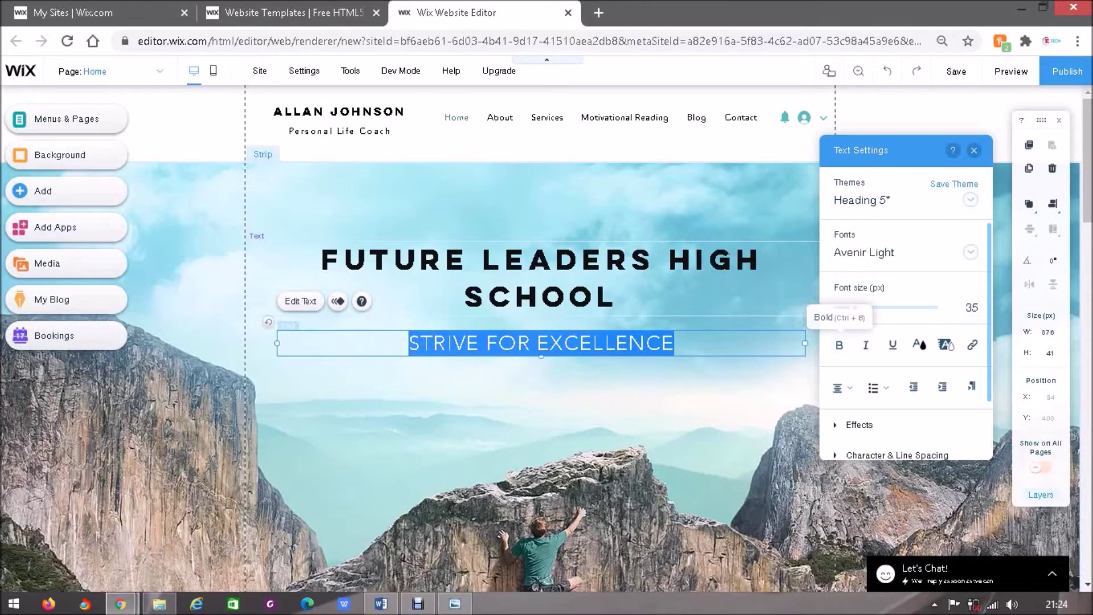
pyautogui.click(721, 393)
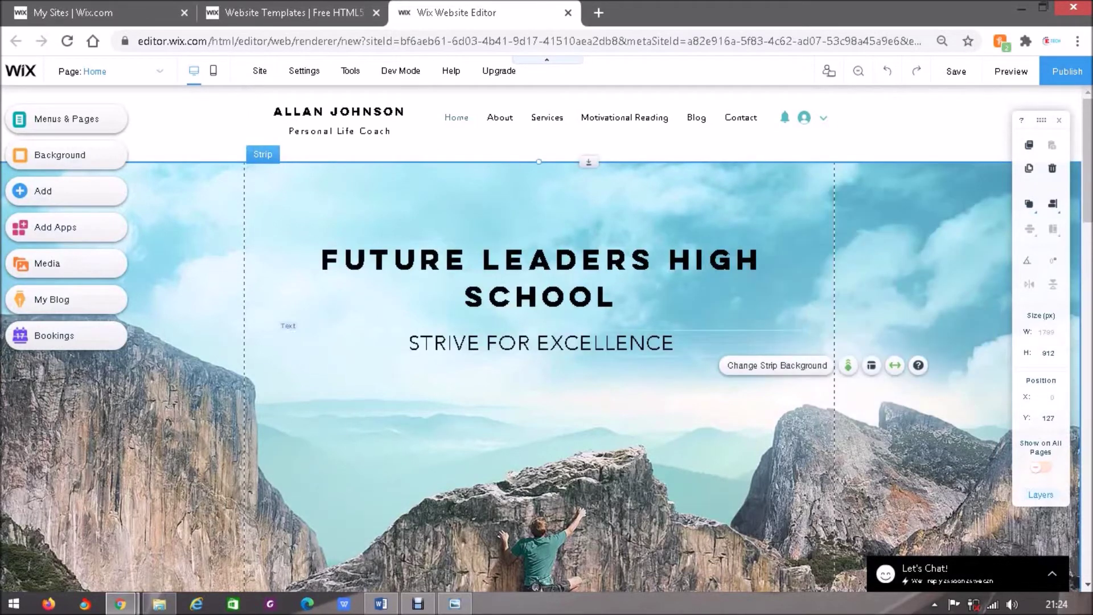
# Step: Shift the motto text sideways, move it back to X 54, Y 408 under the school name, and deselect it
pyautogui.click(632, 343)
pyautogui.moveTo(631, 343)
pyautogui.mouseDown()
pyautogui.moveTo(667, 338)
pyautogui.moveTo(646, 341)
pyautogui.mouseUp()
pyautogui.click(664, 375)
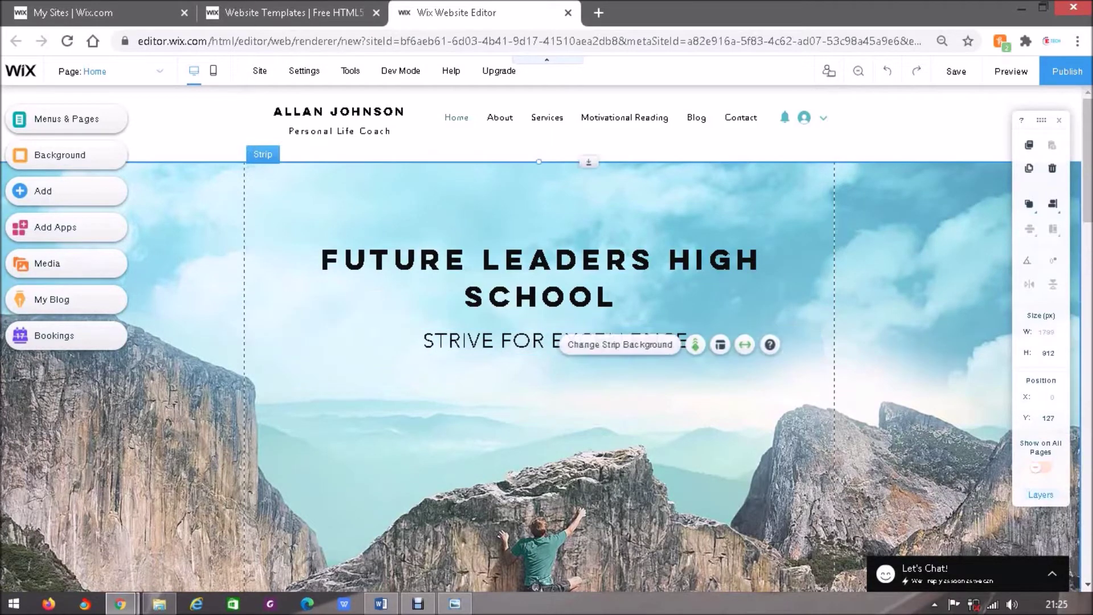
pyautogui.click(663, 431)
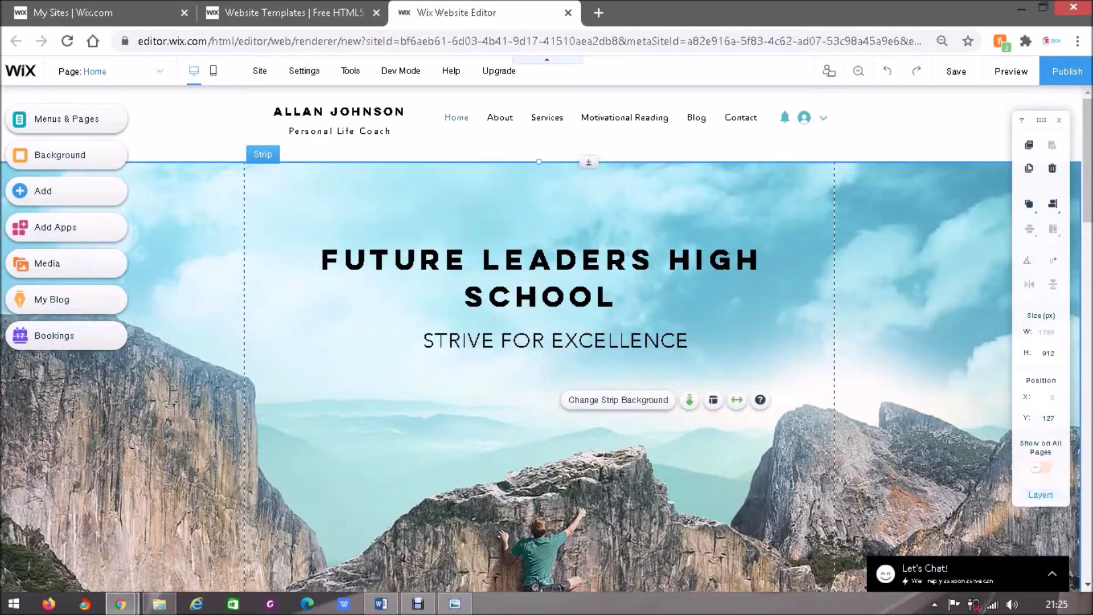
pyautogui.moveTo(655, 341); pyautogui.dragTo(639, 343)
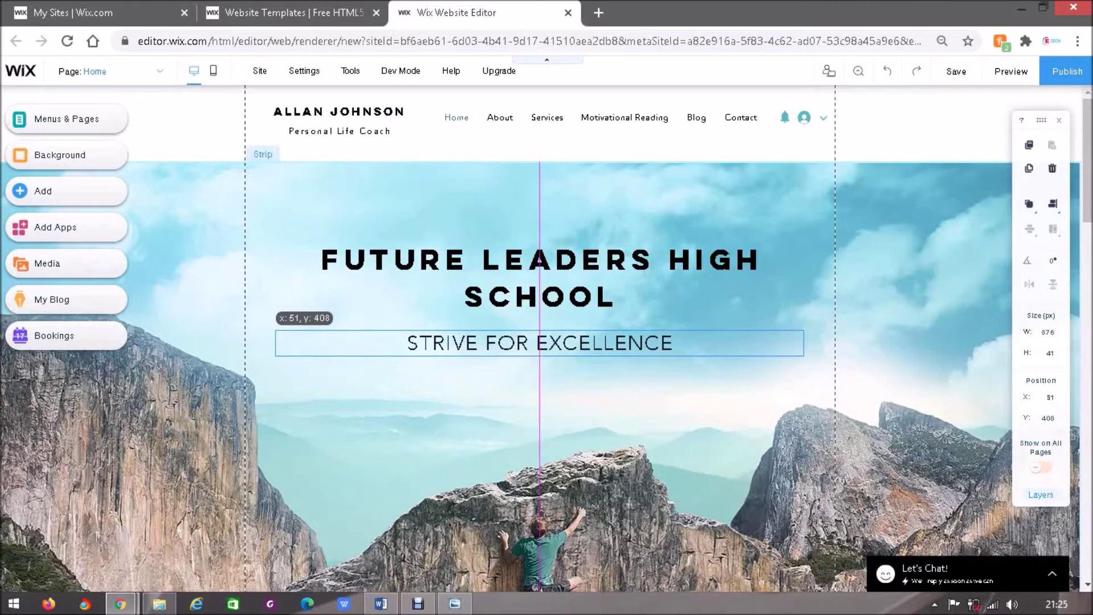
pyautogui.moveTo(539, 342); pyautogui.dragTo(542, 343)
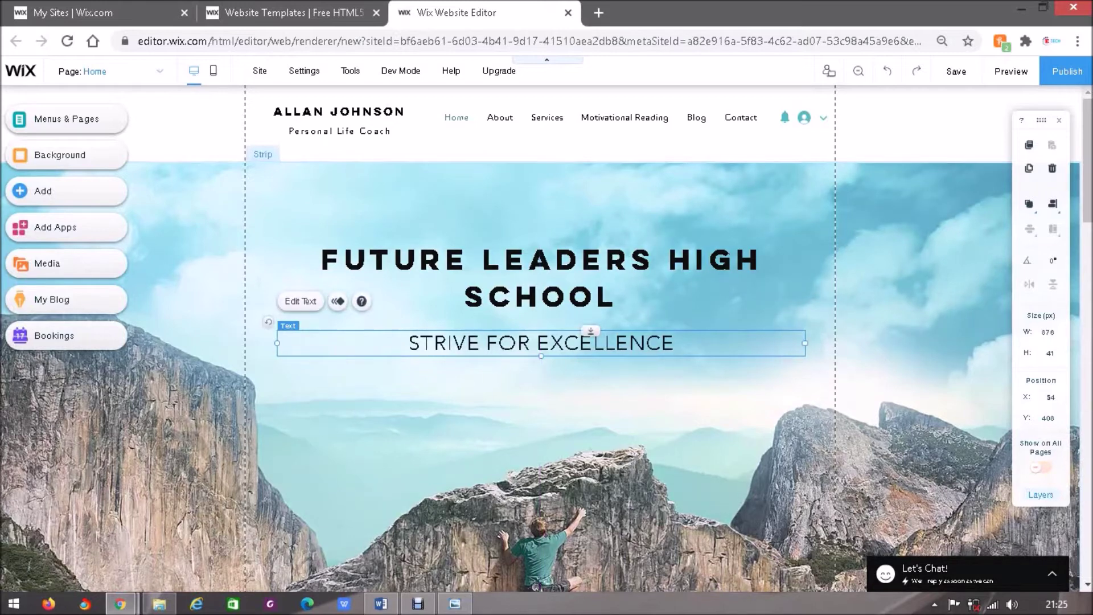
pyautogui.click(900, 336)
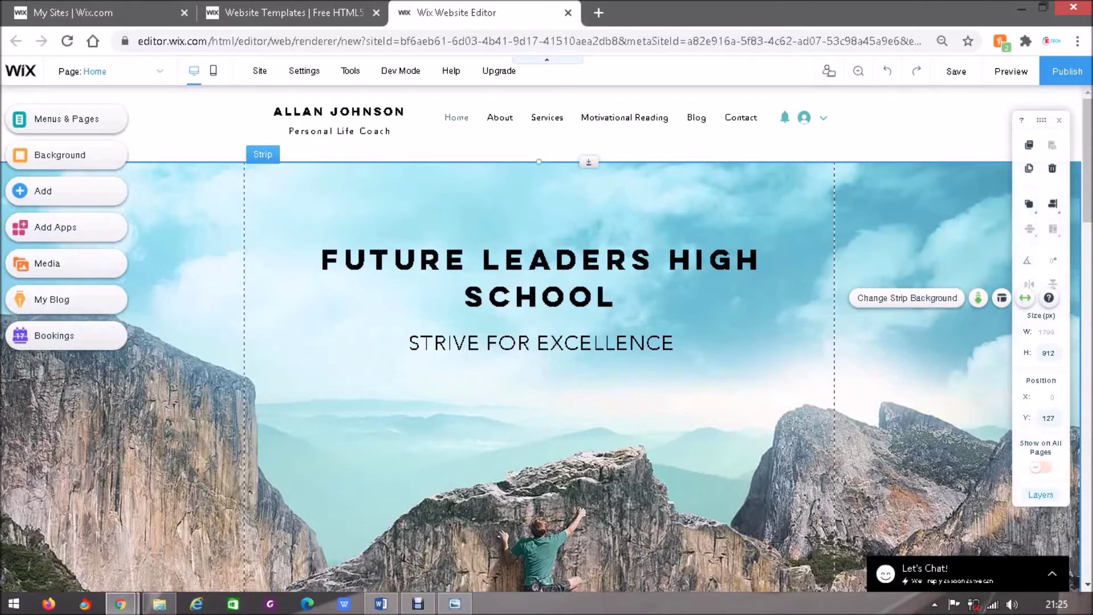
# Step: Review the hero strip and the WEBPAGE CREST image in the photo viewer, and return to the Wix editor
pyautogui.scroll(-3, 546, 342)
pyautogui.scroll(-1, 547, 342)
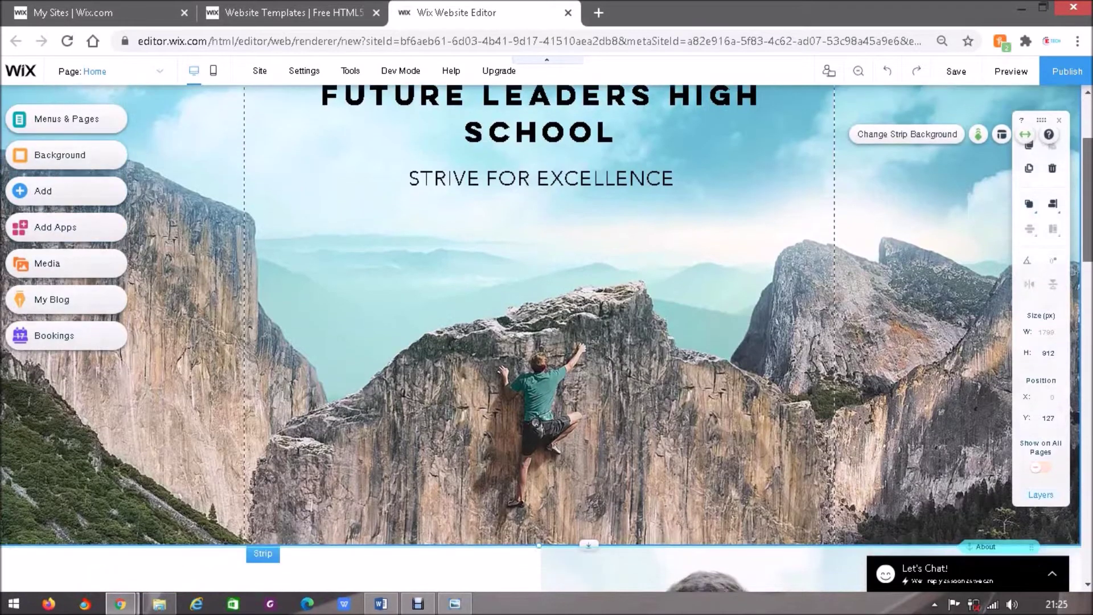
pyautogui.scroll(2, 546, 339)
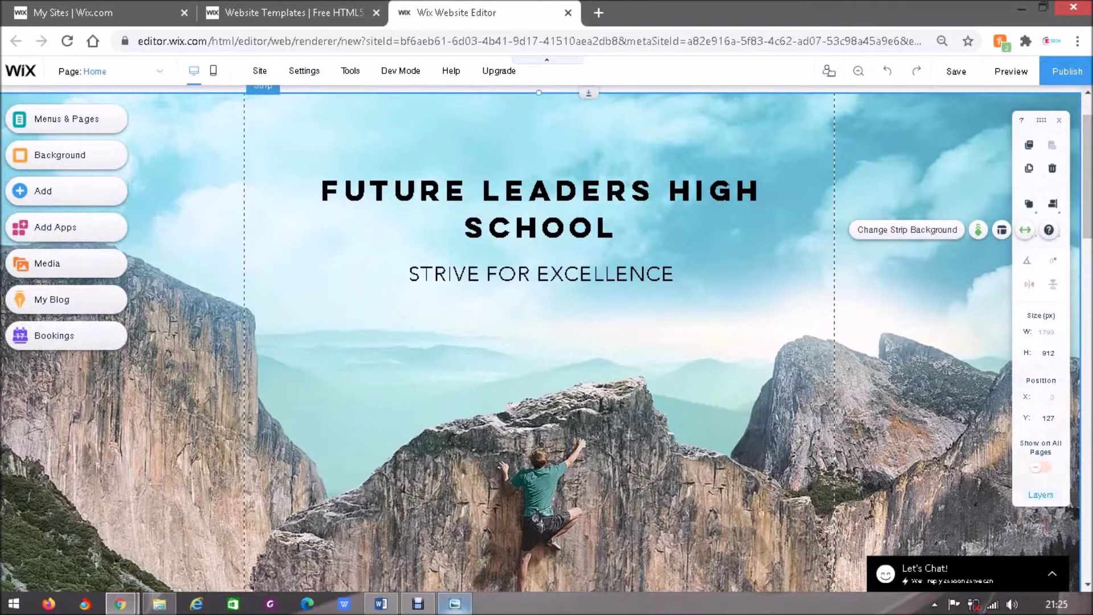
pyautogui.click(454, 603)
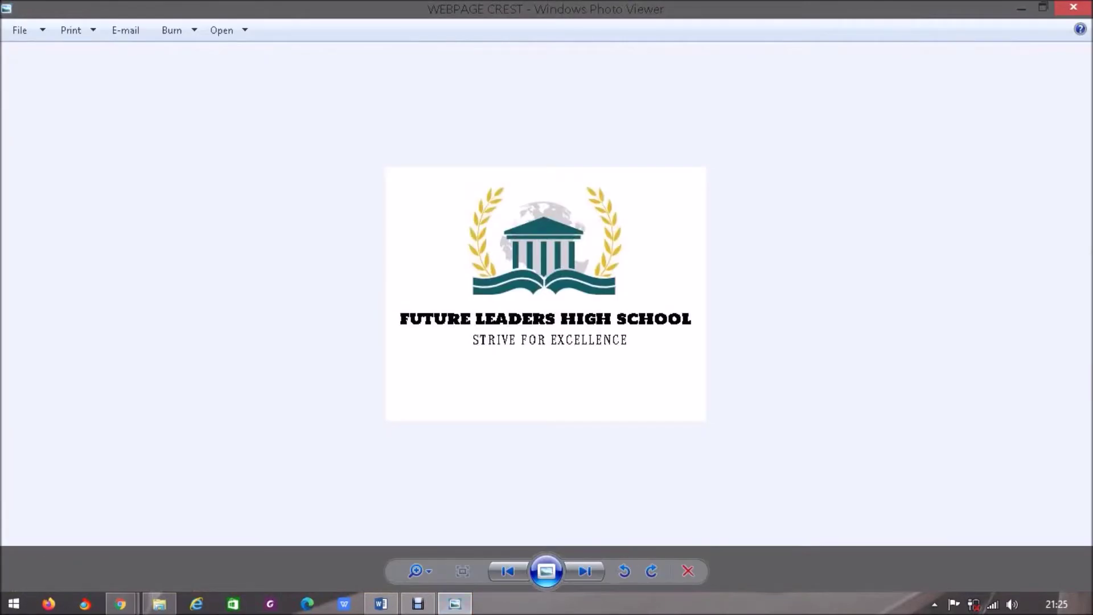
pyautogui.click(1022, 8)
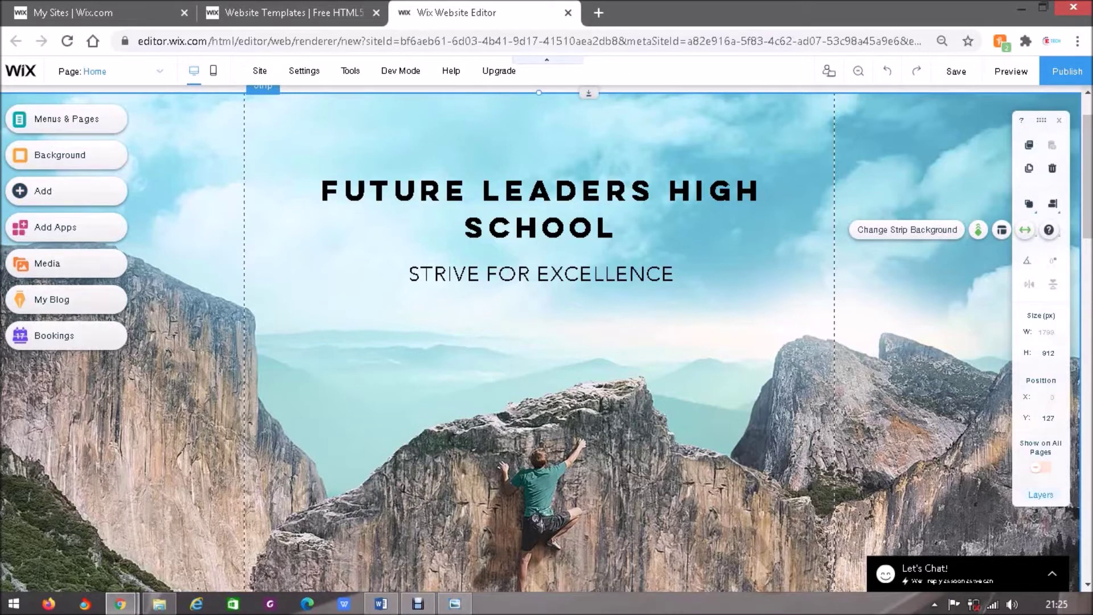
# Step: Open the site's own image uploads for adding an image and start a media upload from the computer
pyautogui.click(66, 195)
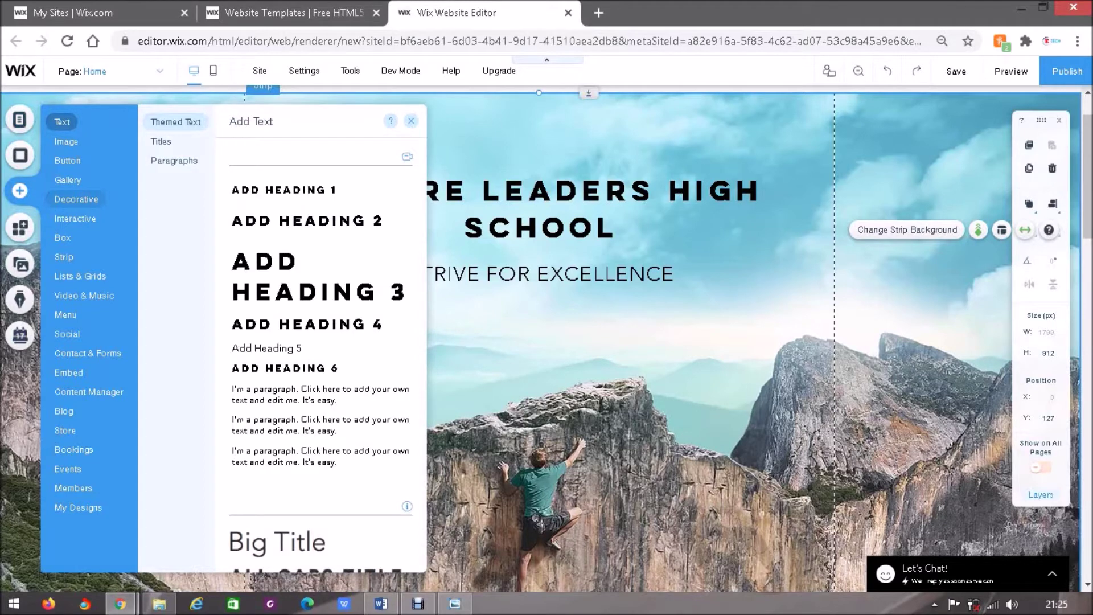
pyautogui.moveTo(66, 141)
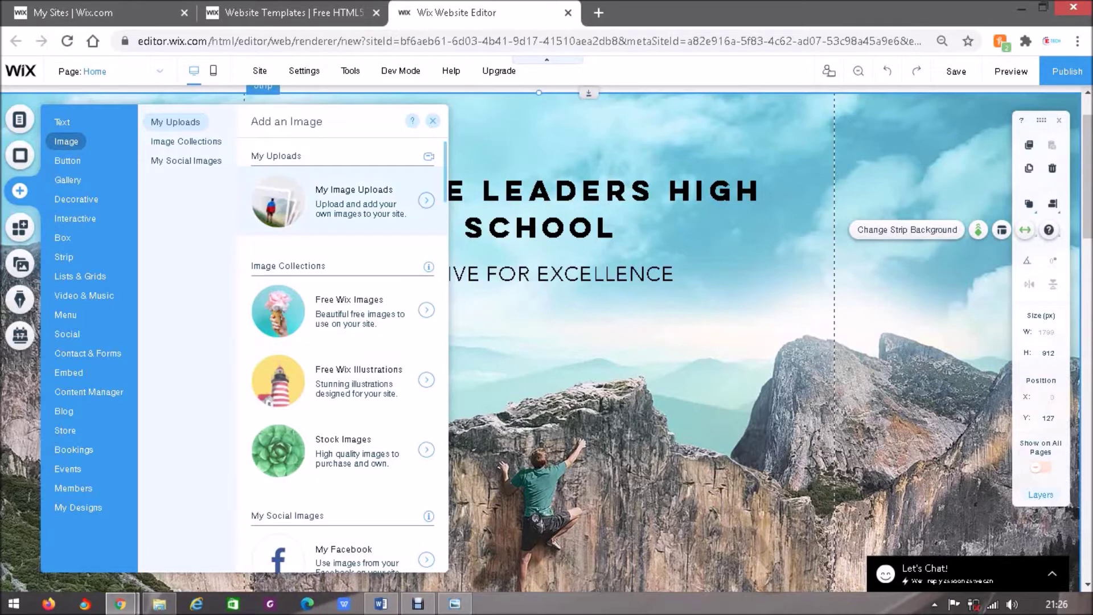
pyautogui.click(359, 201)
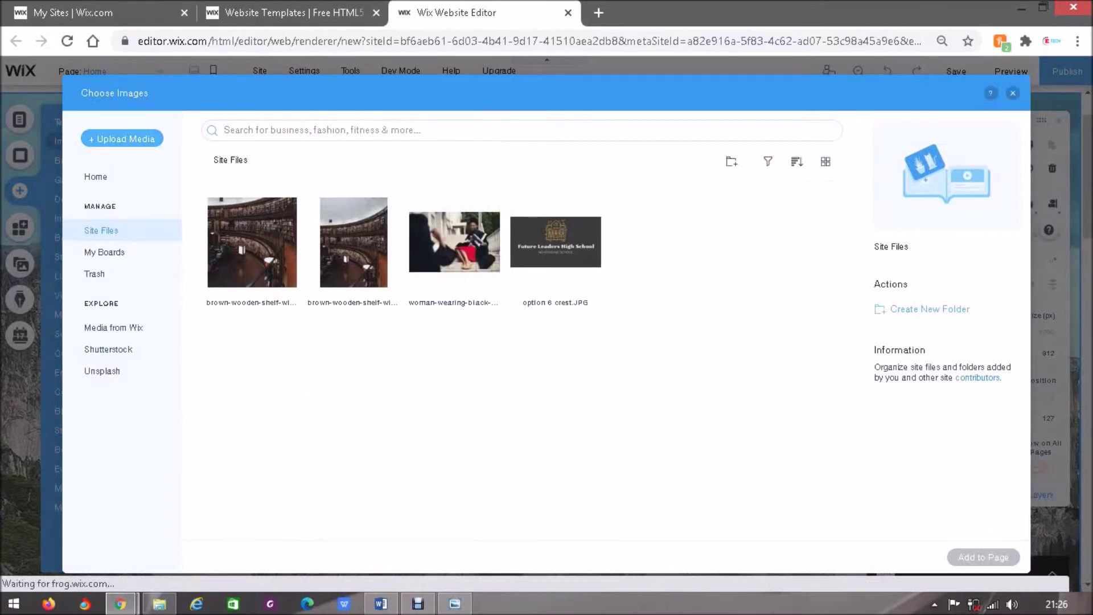
pyautogui.click(122, 138)
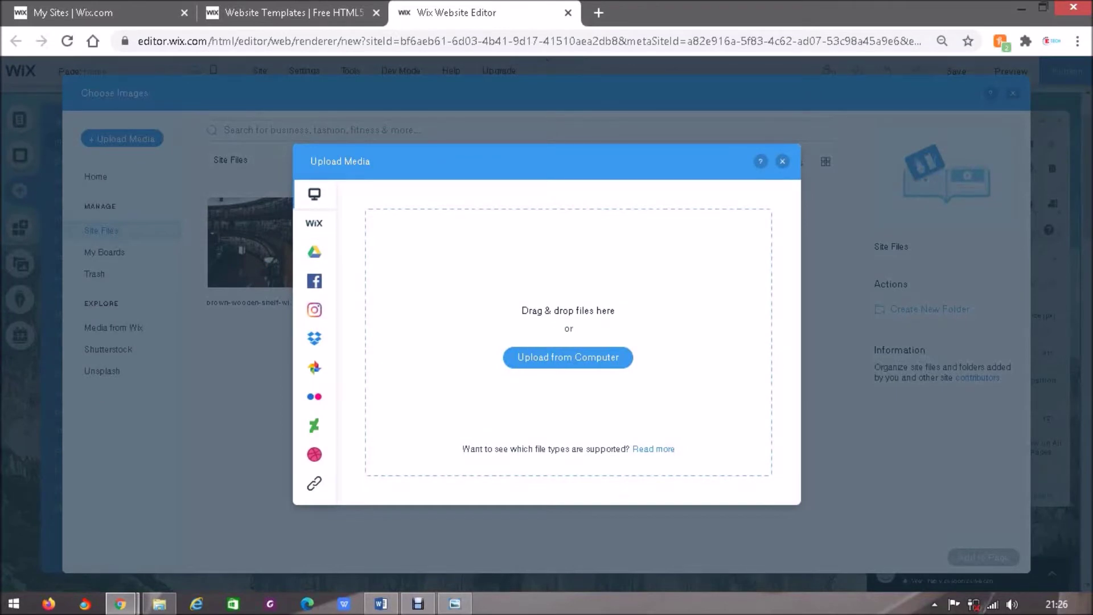
pyautogui.moveTo(315, 282)
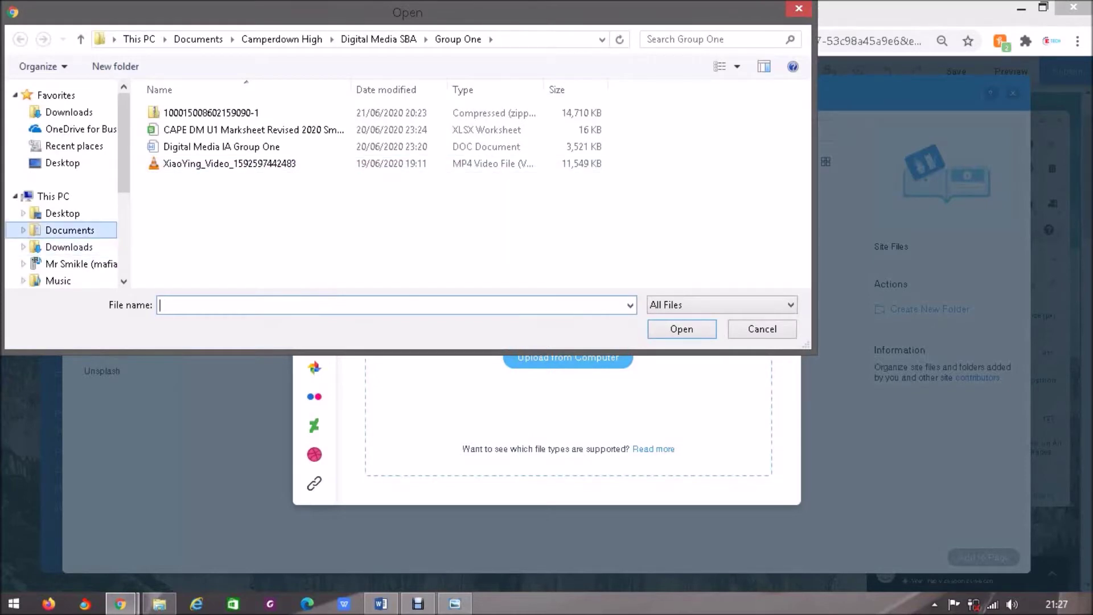
# Step: Upload the WEBPAGE CREST image from the Webpage Tutorial folder in Pictures to the site files
pyautogui.click(69, 230)
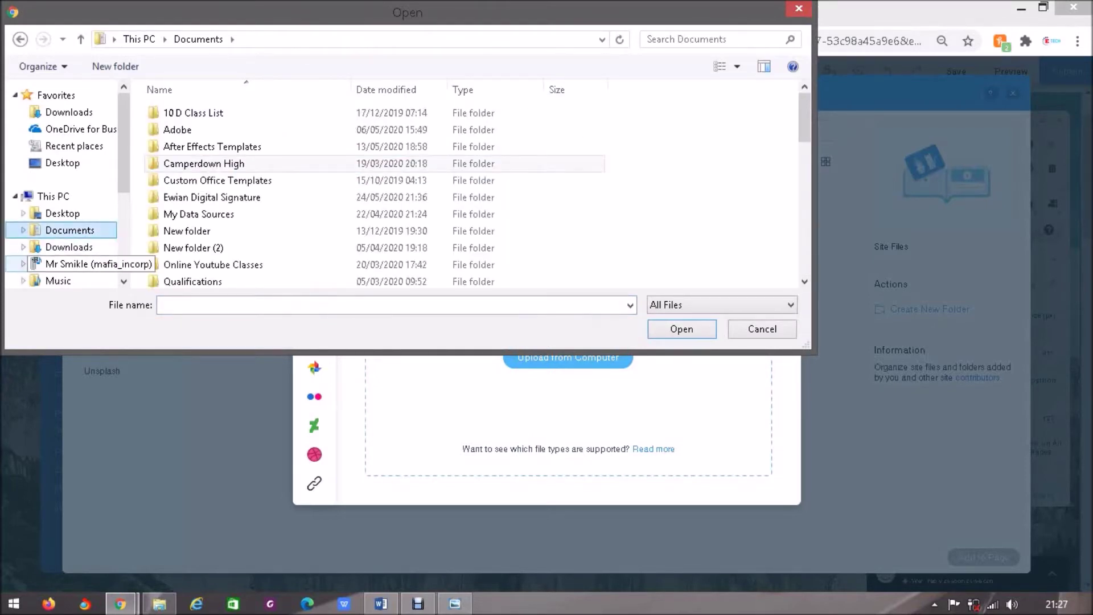
pyautogui.scroll(-1, 62, 267)
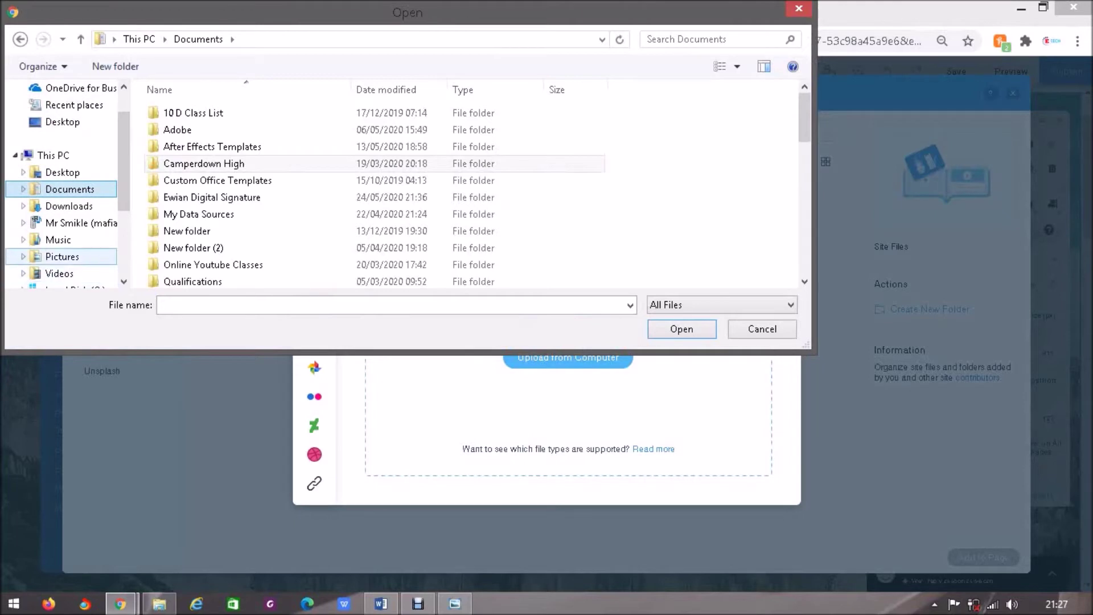
pyautogui.click(62, 256)
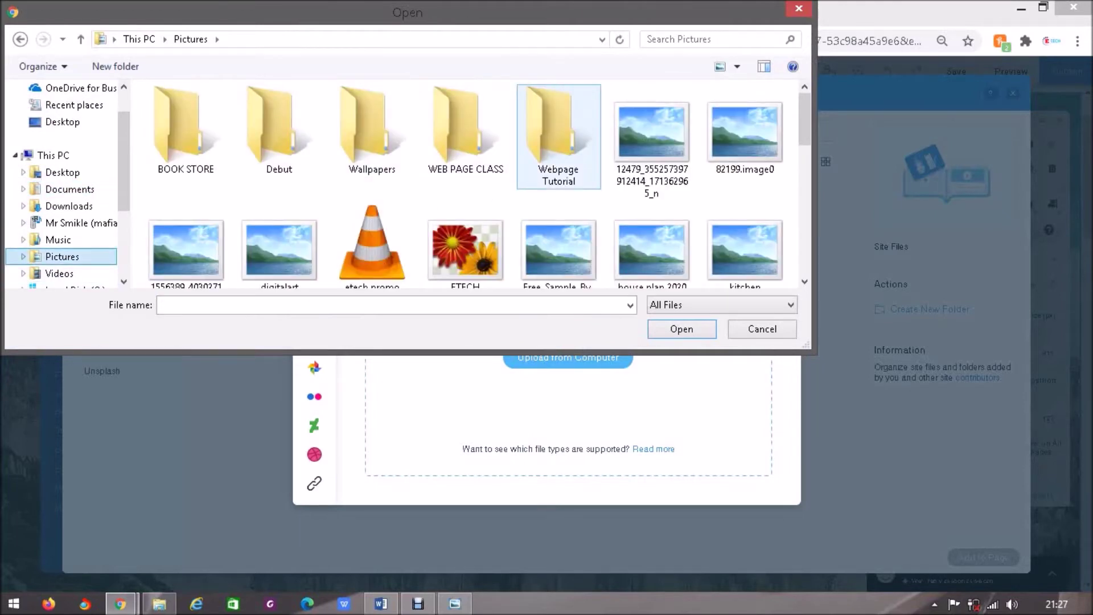
pyautogui.doubleClick(549, 142)
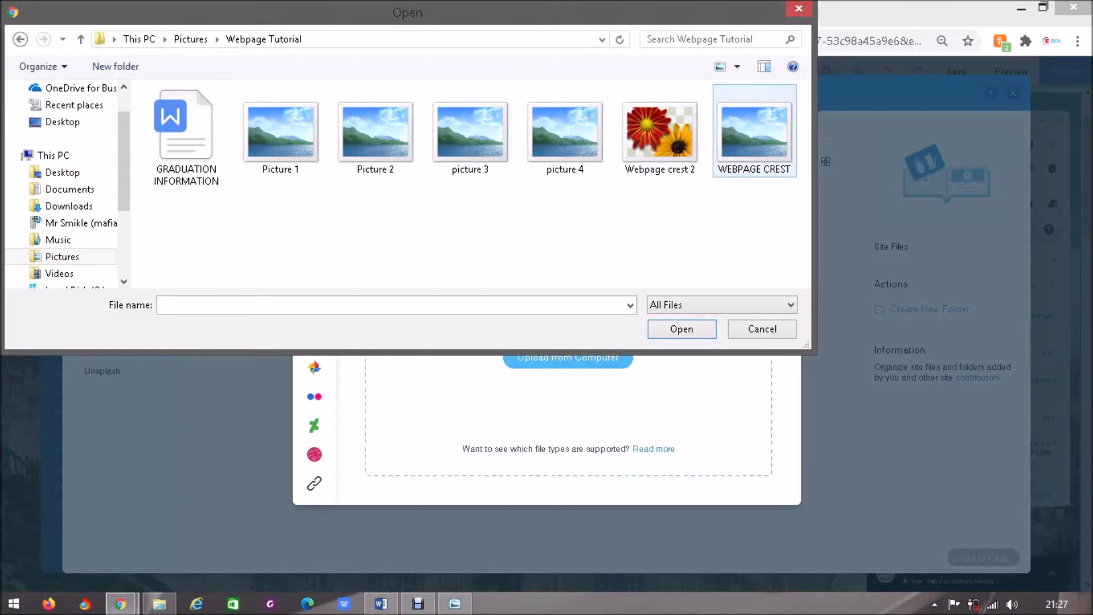
pyautogui.click(754, 132)
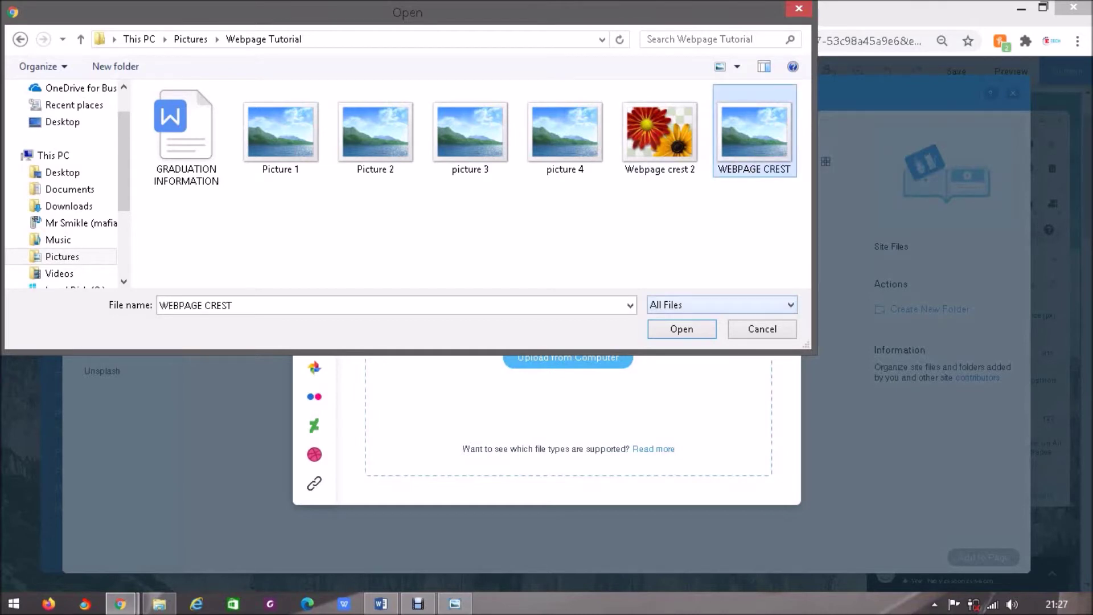
pyautogui.click(682, 328)
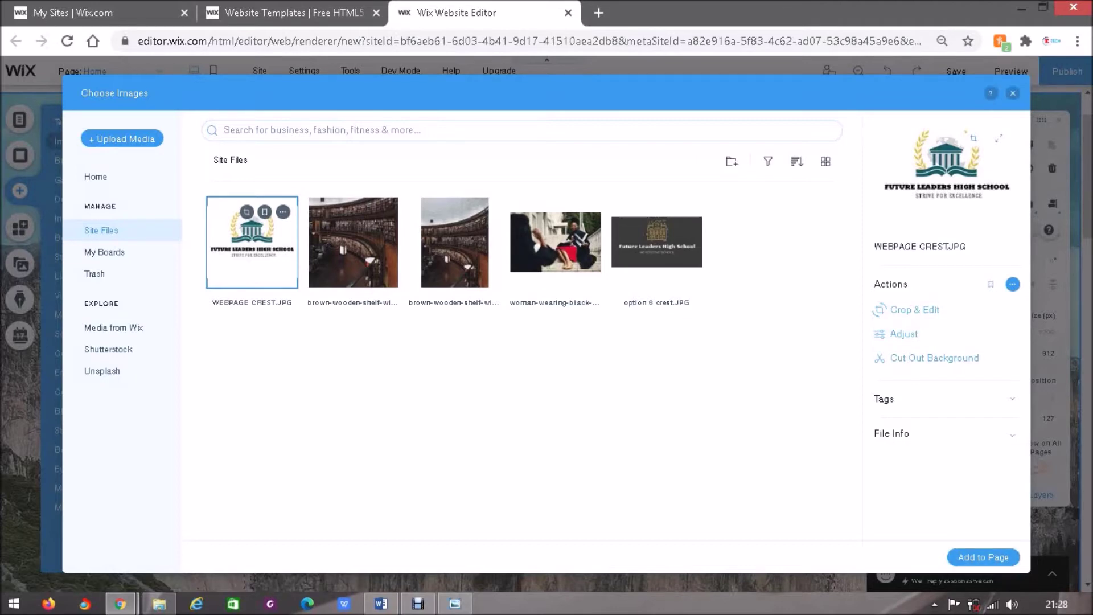
# Step: Add the WEBPAGE CREST image to the page and place it centred below the motto at X 292, Y 490
pyautogui.click(983, 557)
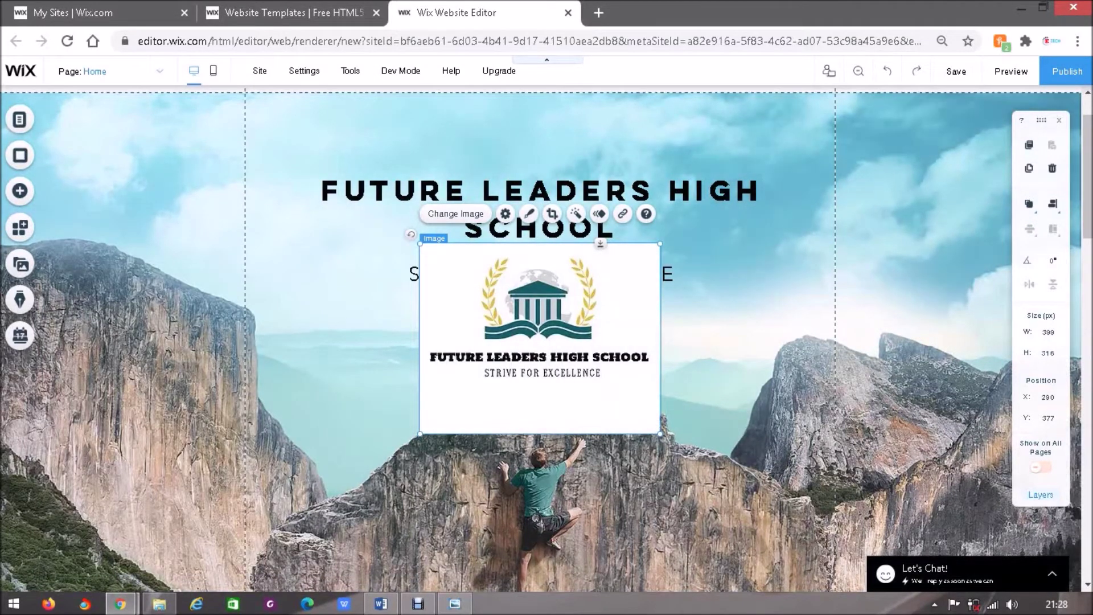
pyautogui.moveTo(540, 339); pyautogui.dragTo(541, 407)
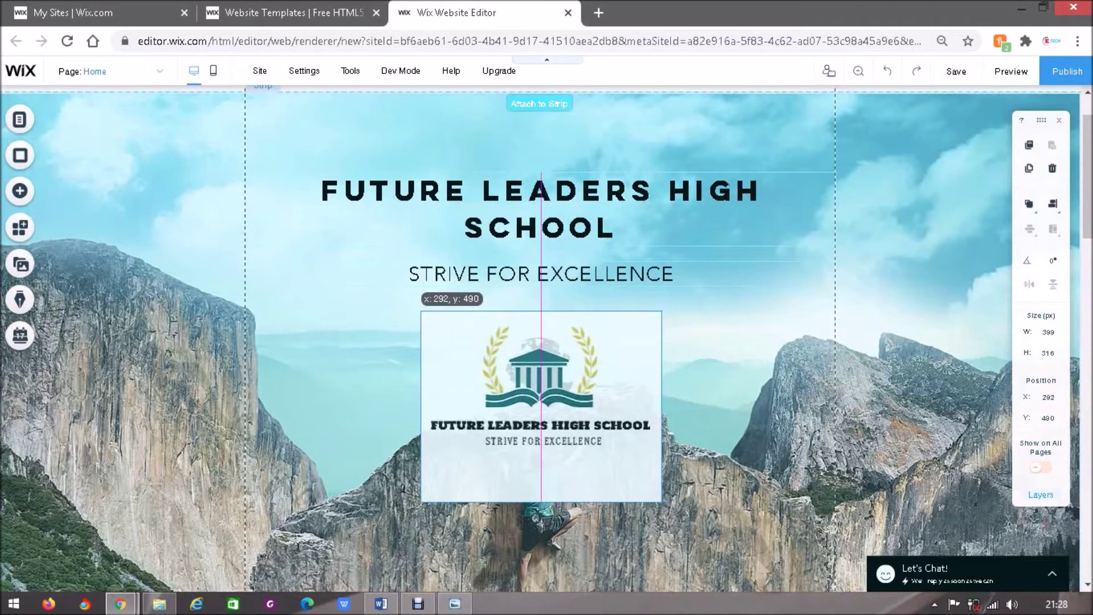
pyautogui.moveTo(541, 406); pyautogui.dragTo(541, 407)
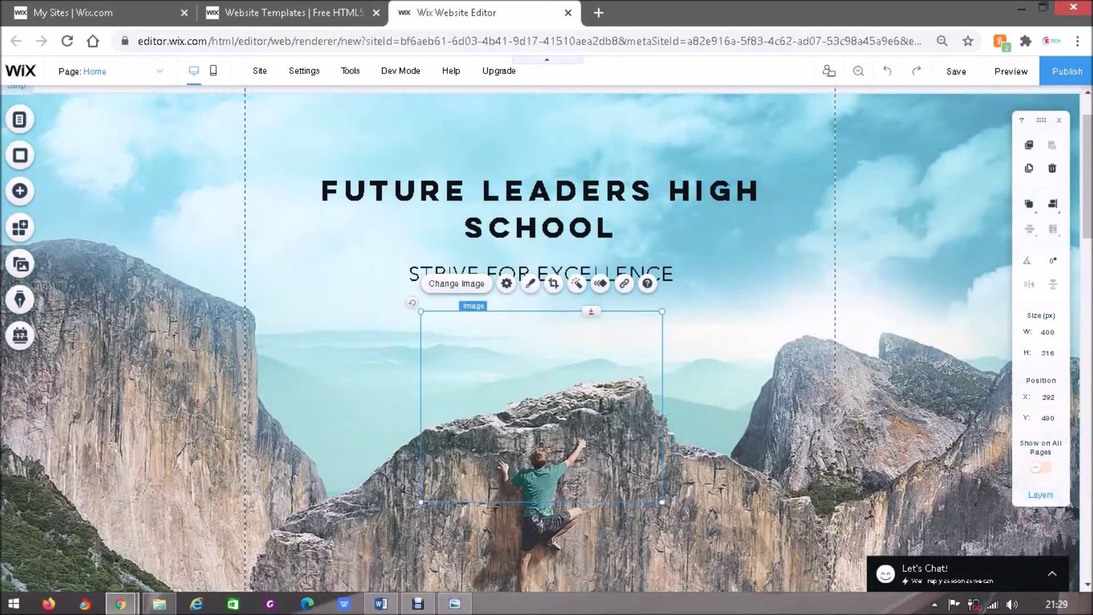
pyautogui.click(706, 406)
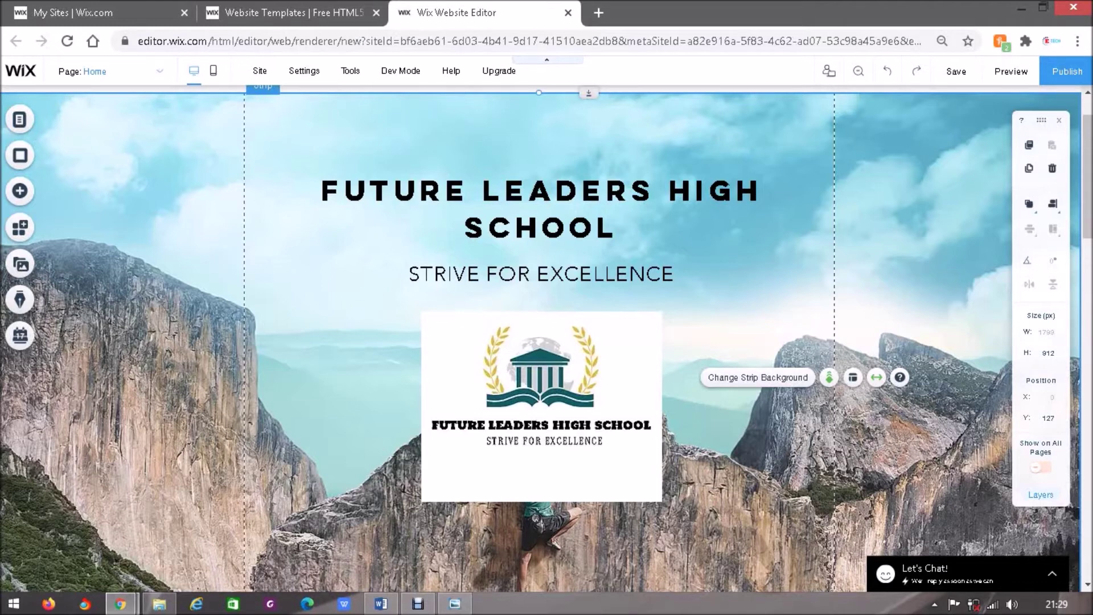
# Step: Review the Task A requirements in the GRADUATION INFORMATION document in Word and return to the Wix editor
pyautogui.scroll(-2, 541, 338)
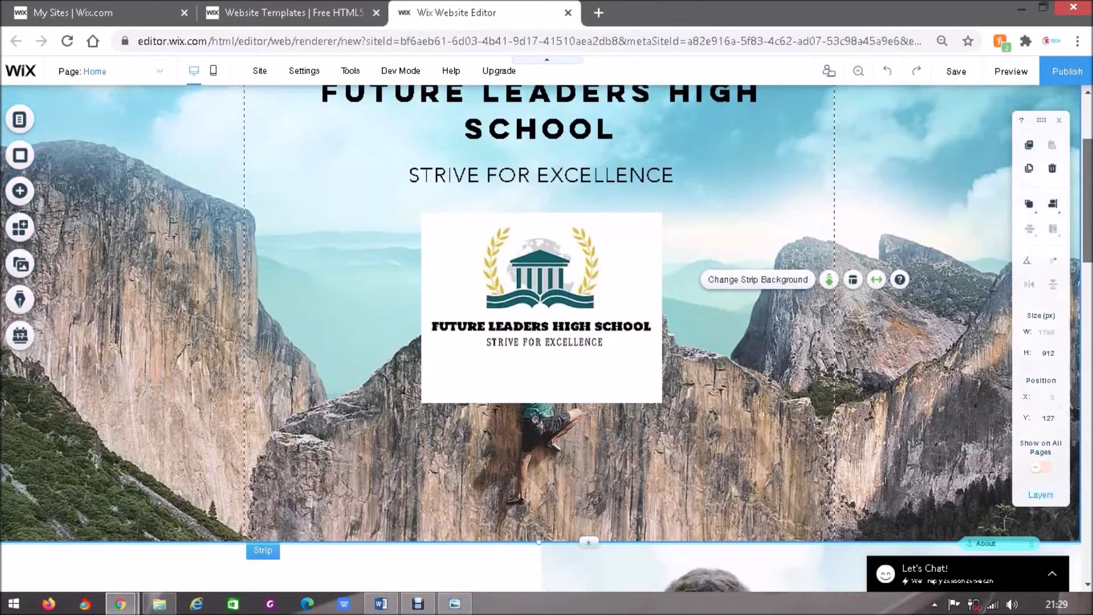
pyautogui.click(381, 604)
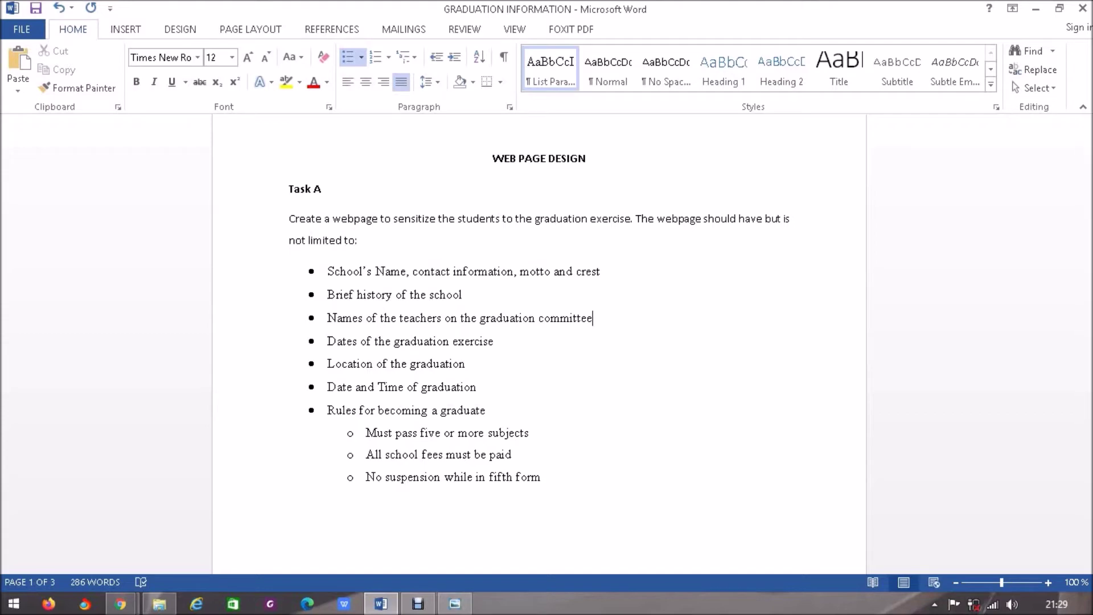
pyautogui.click(1036, 9)
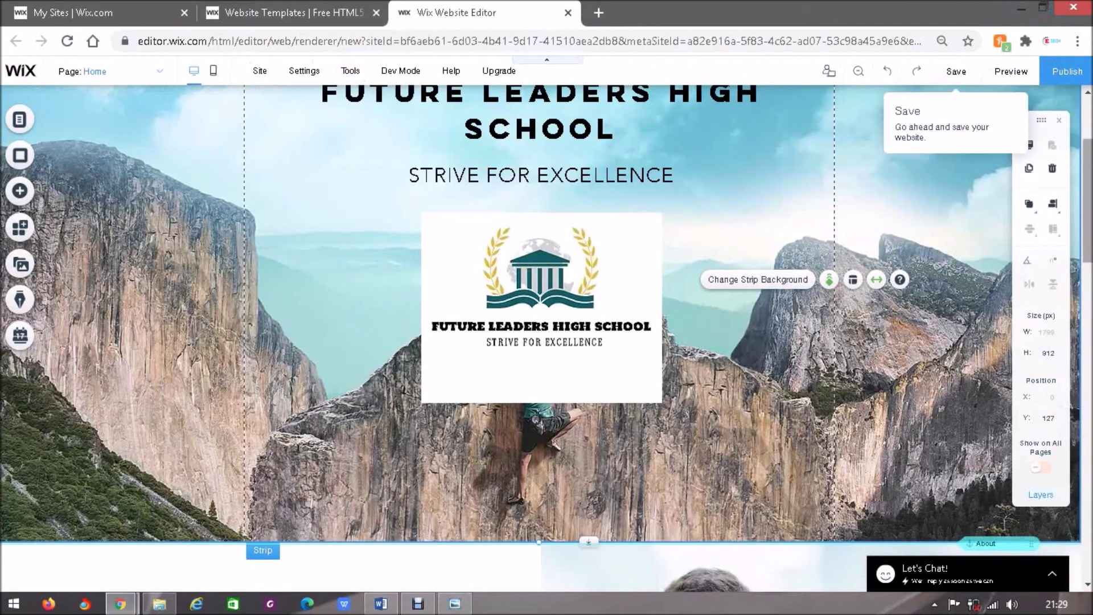
pyautogui.scroll(2, 547, 338)
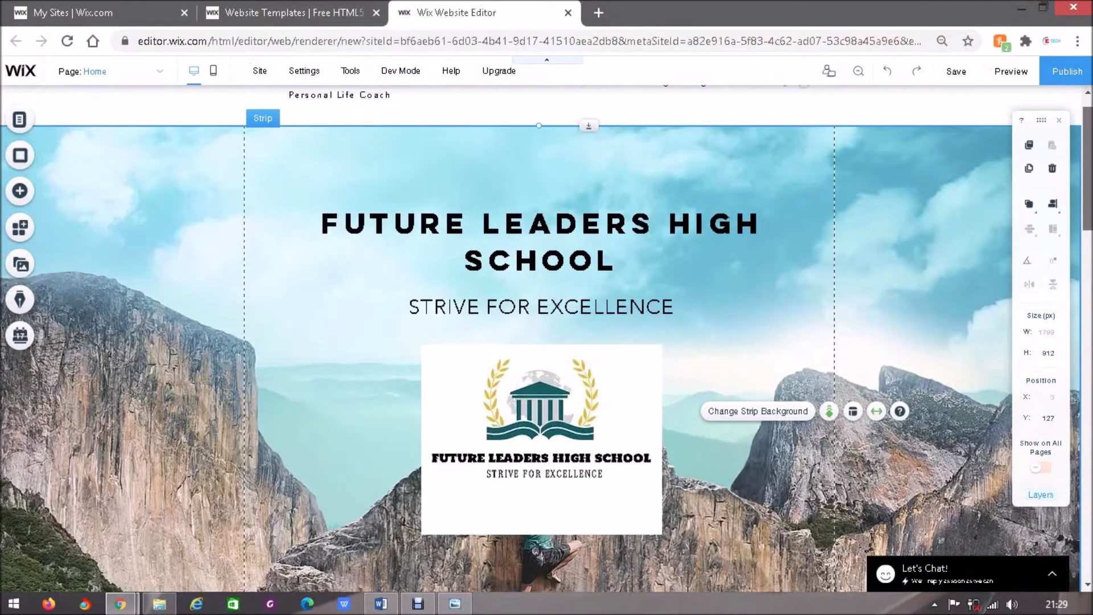
# Step: Examine the page's About Me, How I Can Help You and Contact sections below the hero strip
pyautogui.scroll(-3, 547, 338)
pyautogui.scroll(-2, 546, 338)
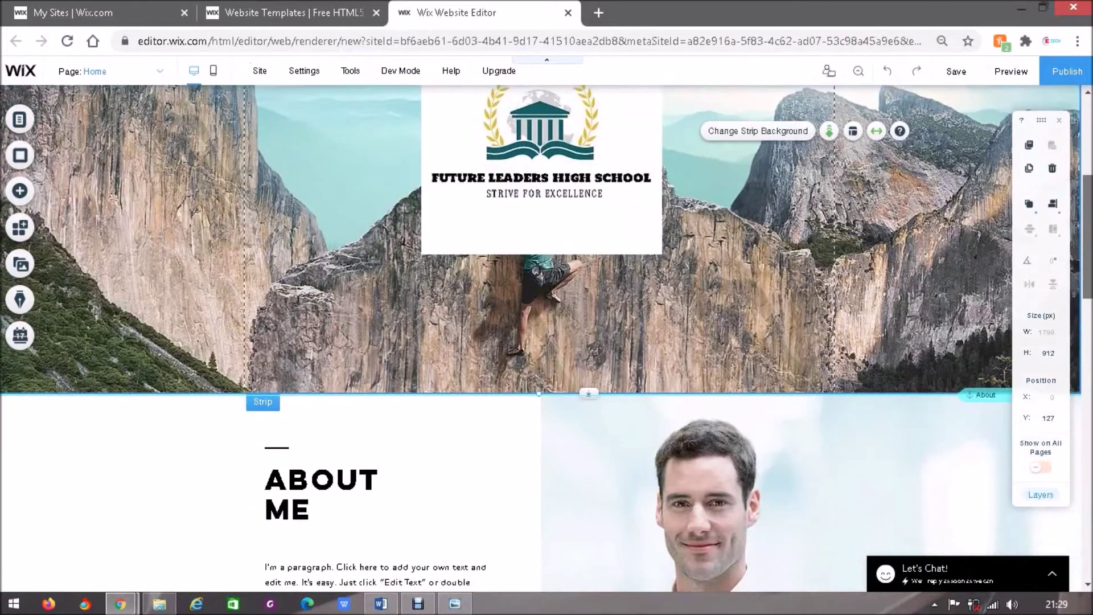
pyautogui.scroll(-3, 547, 339)
pyautogui.scroll(-1, 546, 338)
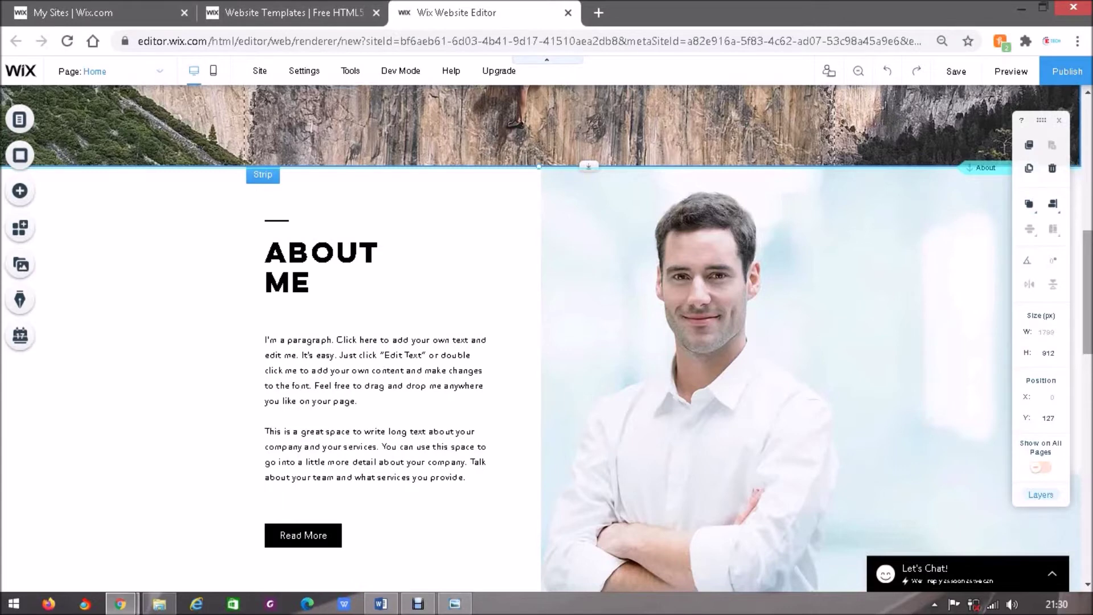
pyautogui.scroll(-4, 546, 339)
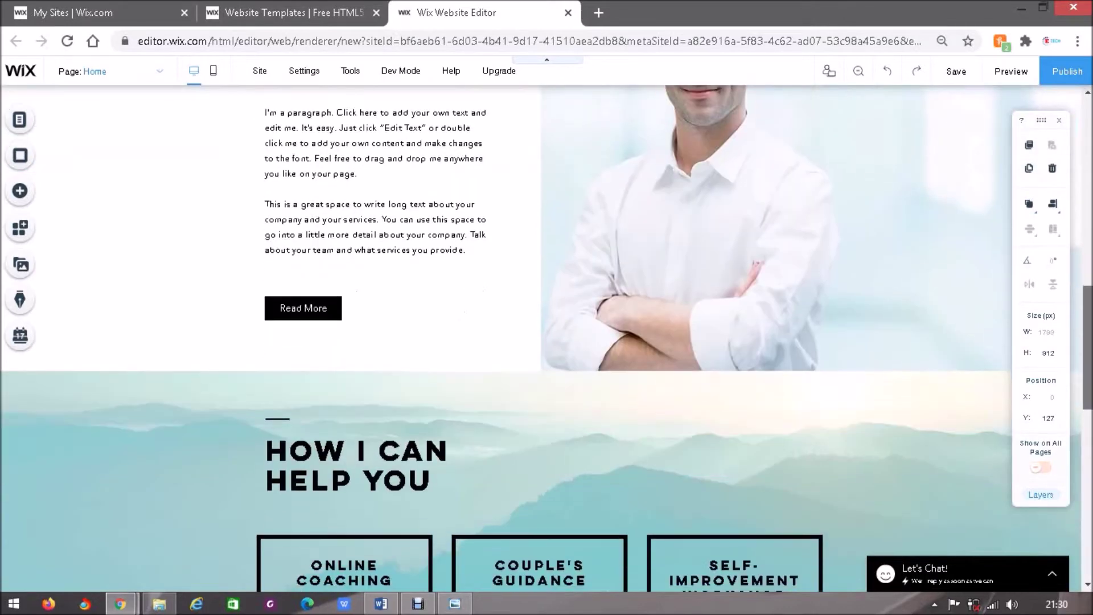
pyautogui.scroll(-3, 547, 338)
pyautogui.scroll(-1, 546, 338)
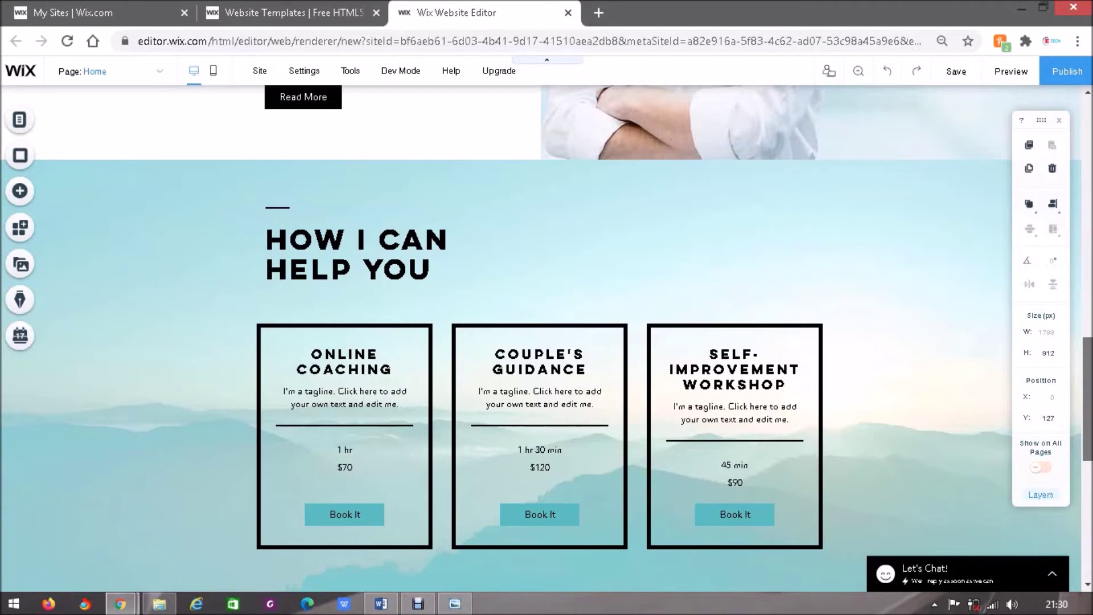
pyautogui.scroll(-7, 547, 338)
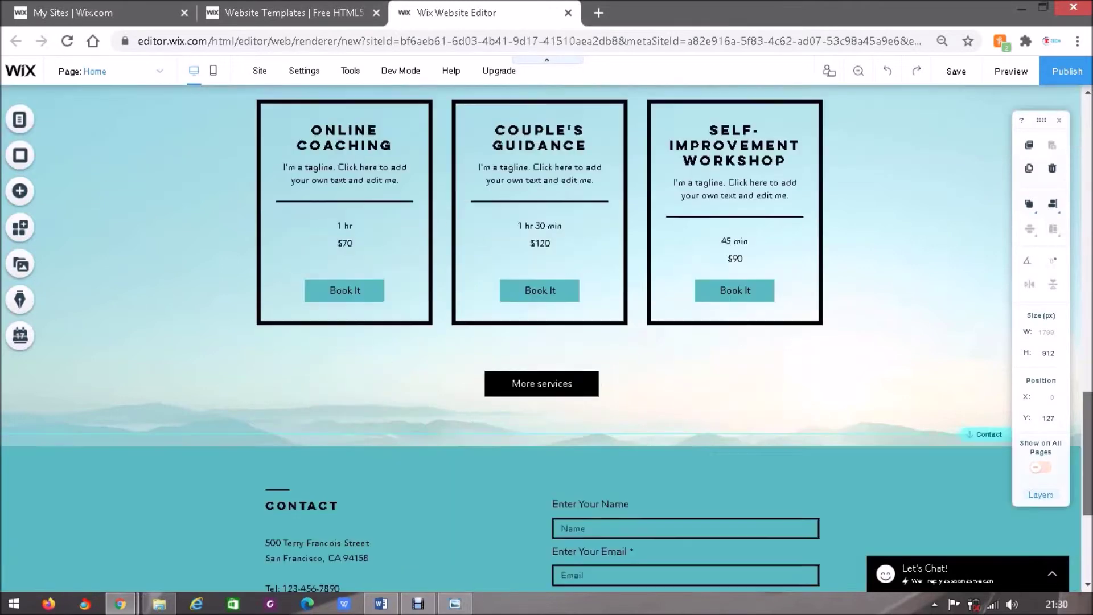
pyautogui.scroll(-1, 547, 339)
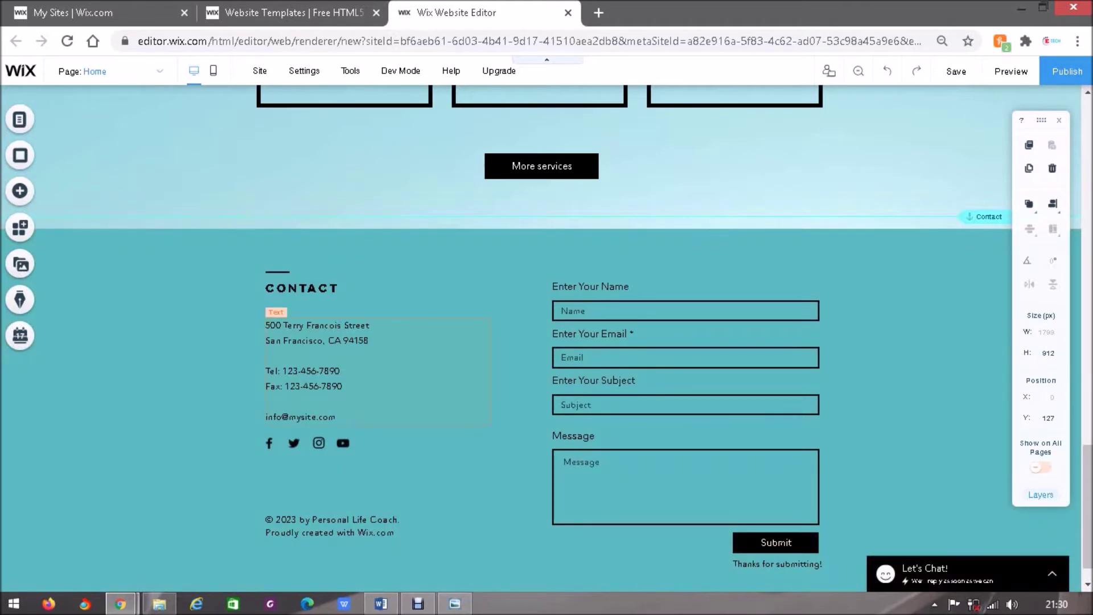
# Step: Replace the placeholder street line in the footer's contact text with "Future Leaders High School"
pyautogui.click(348, 371)
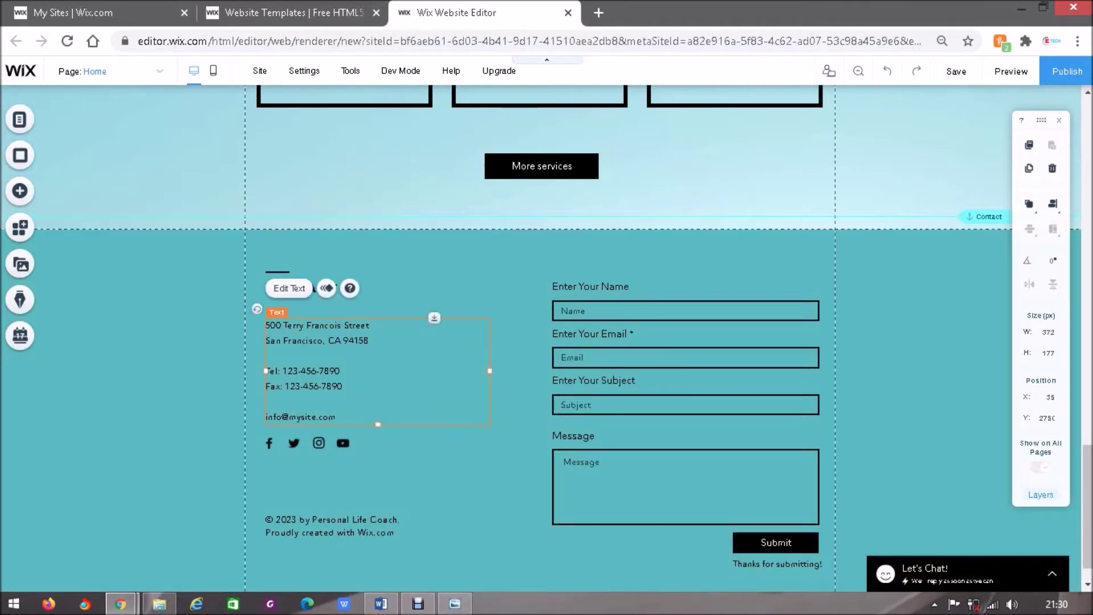
pyautogui.doubleClick(349, 371)
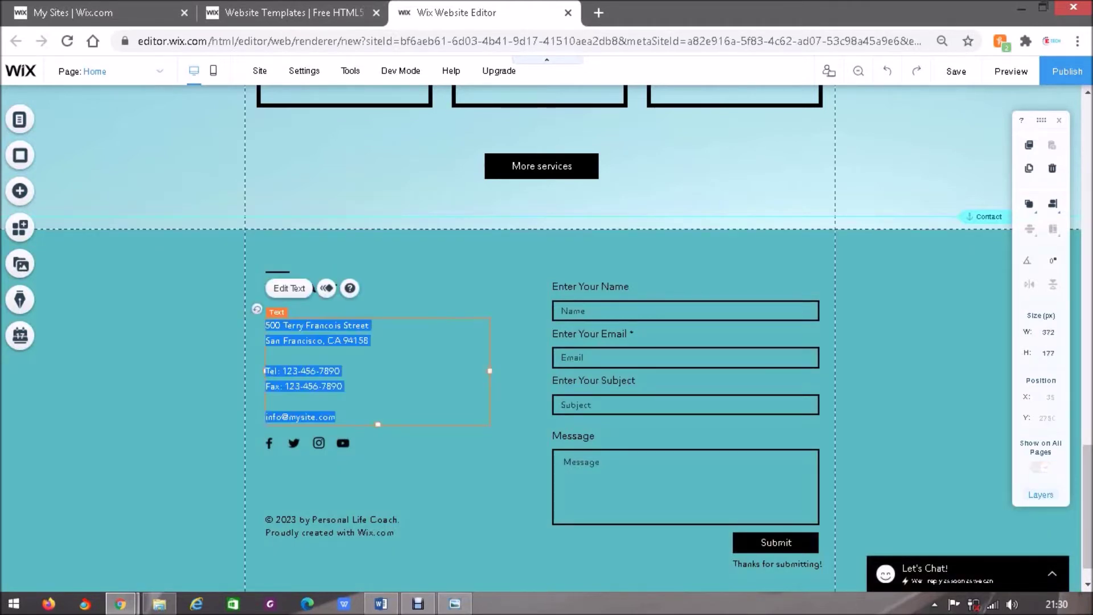
pyautogui.click(372, 325)
pyautogui.press('BackSpace')
pyautogui.press('BackSpace')
pyautogui.press('BackSpace')
pyautogui.press('BackSpace')
pyautogui.press('BackSpace')
pyautogui.press('BackSpace')
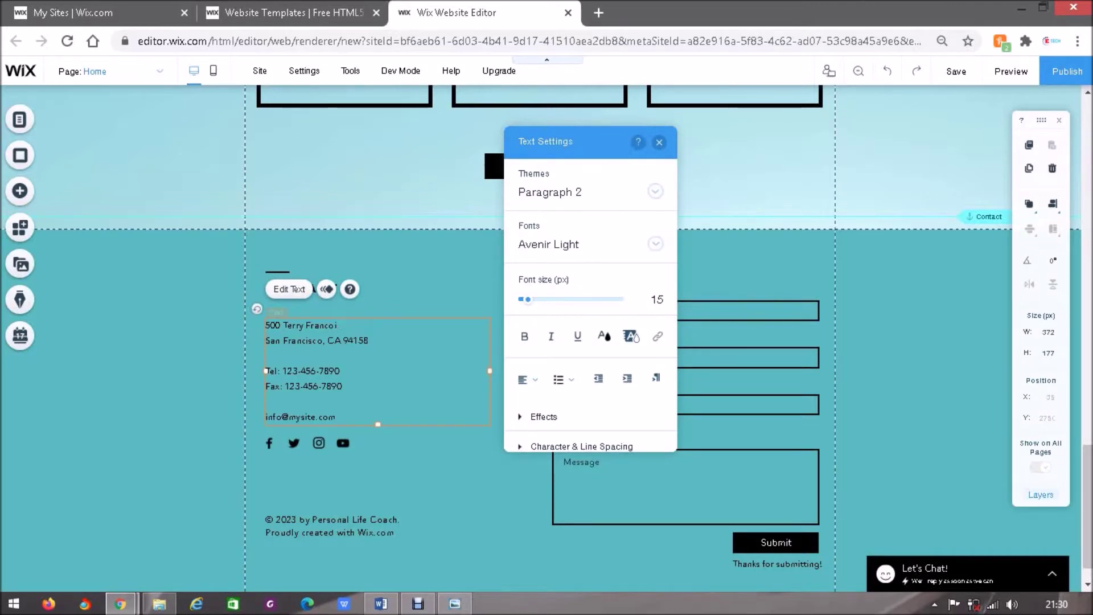
pyautogui.press('BackSpace')
pyautogui.press('BackSpace')
pyautogui.press('BackSpace')
pyautogui.press('BackSpace')
pyautogui.press('BackSpace')
pyautogui.press('BackSpace')
pyautogui.press('BackSpace')
pyautogui.press('BackSpace')
pyautogui.press('BackSpace')
pyautogui.press('BackSpace')
pyautogui.press('BackSpace')
pyautogui.press('BackSpace')
pyautogui.press('BackSpace')
pyautogui.press('BackSpace')
pyautogui.press('BackSpace')
pyautogui.press('BackSpace')
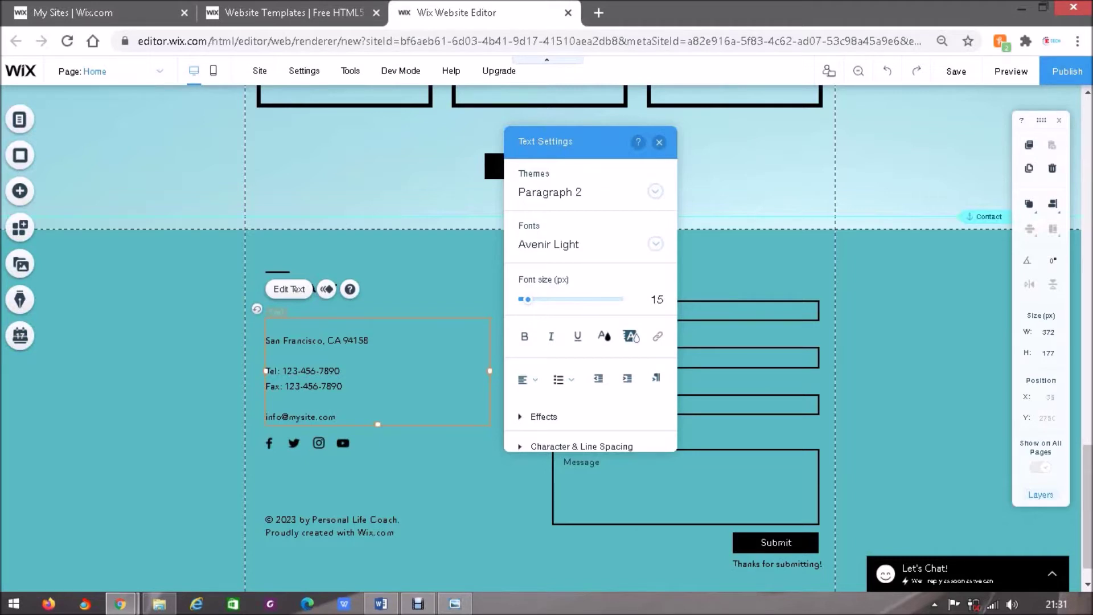
pyautogui.write('Future Leaders High School')
# Step: Replace the placeholder city line in the contact text with the school's postal address, split over three lines for street, city and country
pyautogui.click(369, 341)
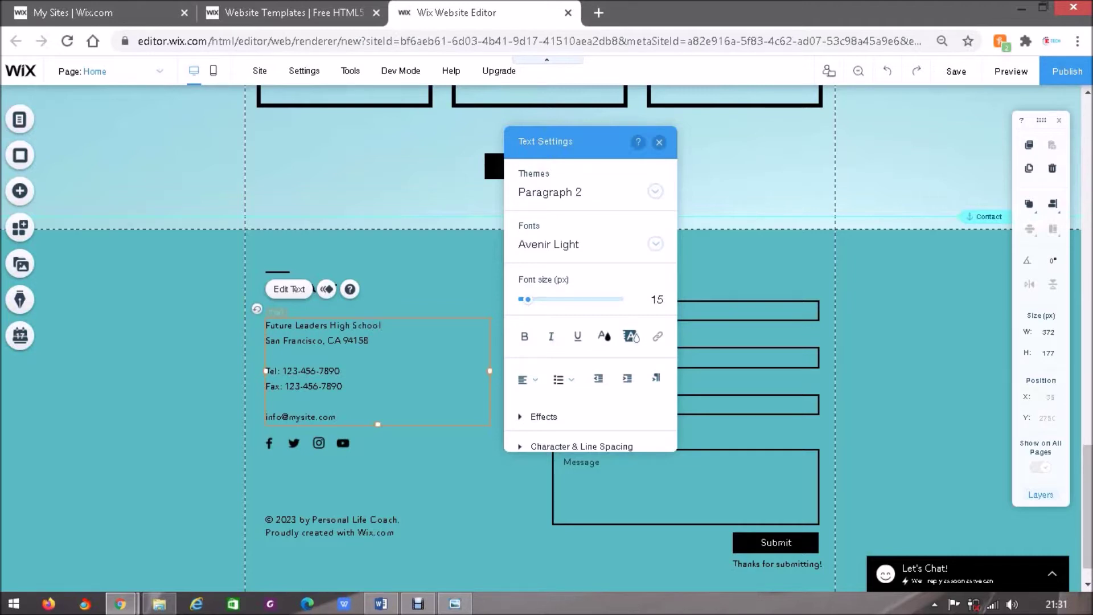
pyautogui.press('BackSpace')
pyautogui.press('BackSpace')
pyautogui.press('BackSpace')
pyautogui.press('BackSpace')
pyautogui.press('BackSpace')
pyautogui.press('BackSpace')
pyautogui.press('BackSpace')
pyautogui.press('BackSpace')
pyautogui.press('BackSpace')
pyautogui.press('BackSpace')
pyautogui.press('BackSpace')
pyautogui.press('BackSpace')
pyautogui.press('BackSpace')
pyautogui.press('BackSpace')
pyautogui.press('BackSpace')
pyautogui.press('BackSpace')
pyautogui.press('BackSpace')
pyautogui.press('BackSpace')
pyautogui.press('BackSpace')
pyautogui.press('BackSpace')
pyautogui.press('BackSpace')
pyautogui.press('BackSpace')
pyautogui.write('6B Camperdown Road')
pyautogui.press('Return')
pyautogui.write('Kingston ')
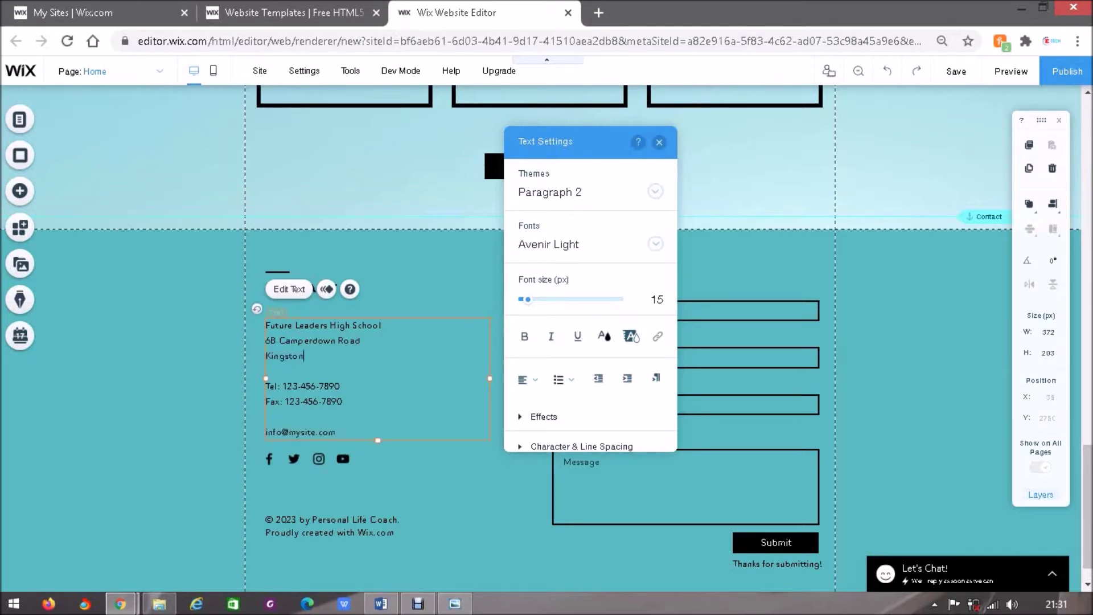
pyautogui.write('6')
pyautogui.press('Return')
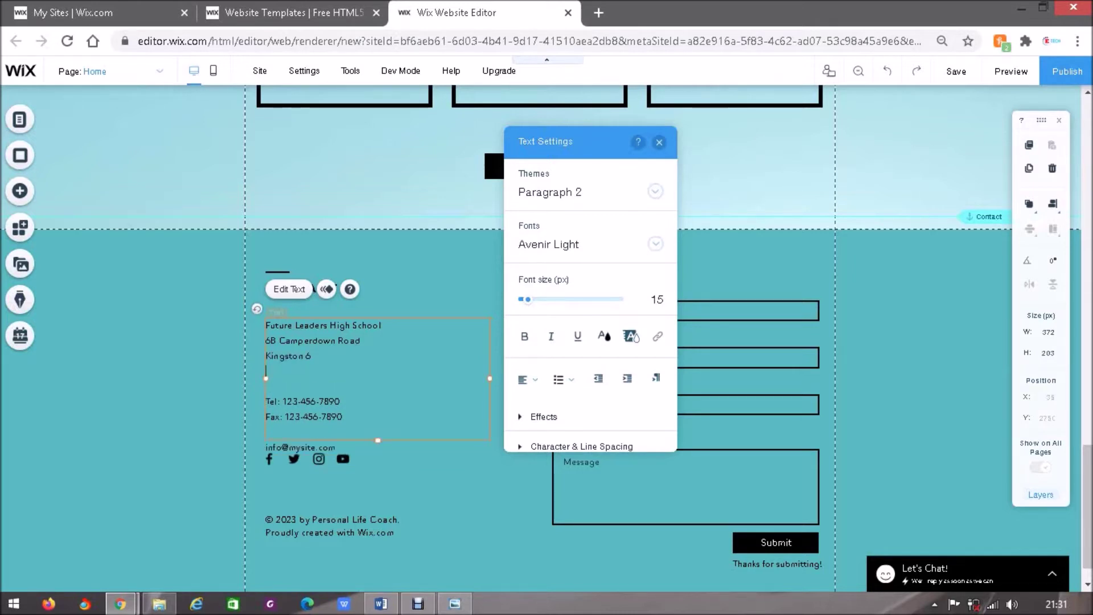
pyautogui.write('Jamaica W.I')
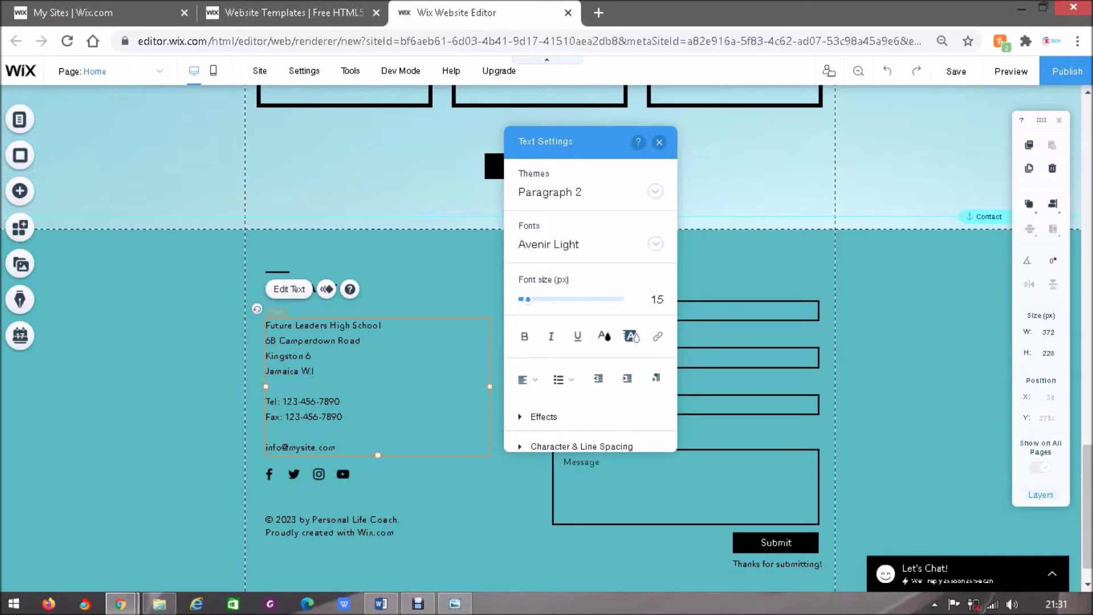
# Step: Remove the placeholder e-mail line from the end of the footer's contact text
pyautogui.click(343, 417)
pyautogui.click(308, 448)
pyautogui.click(336, 448)
pyautogui.moveTo(336, 448); pyautogui.dragTo(266, 448)
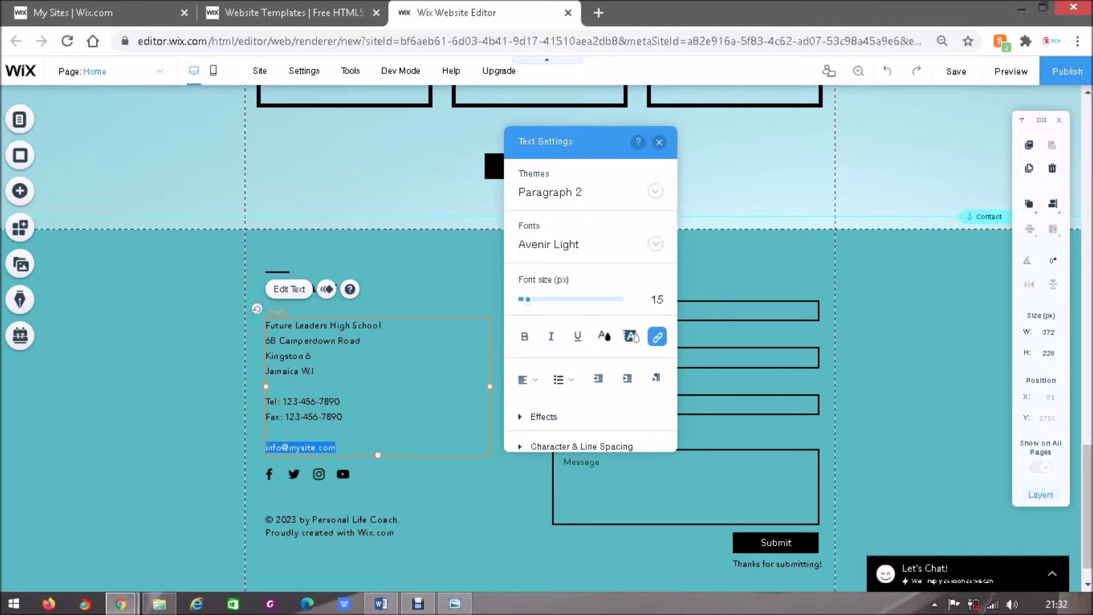
pyautogui.press('BackSpace')
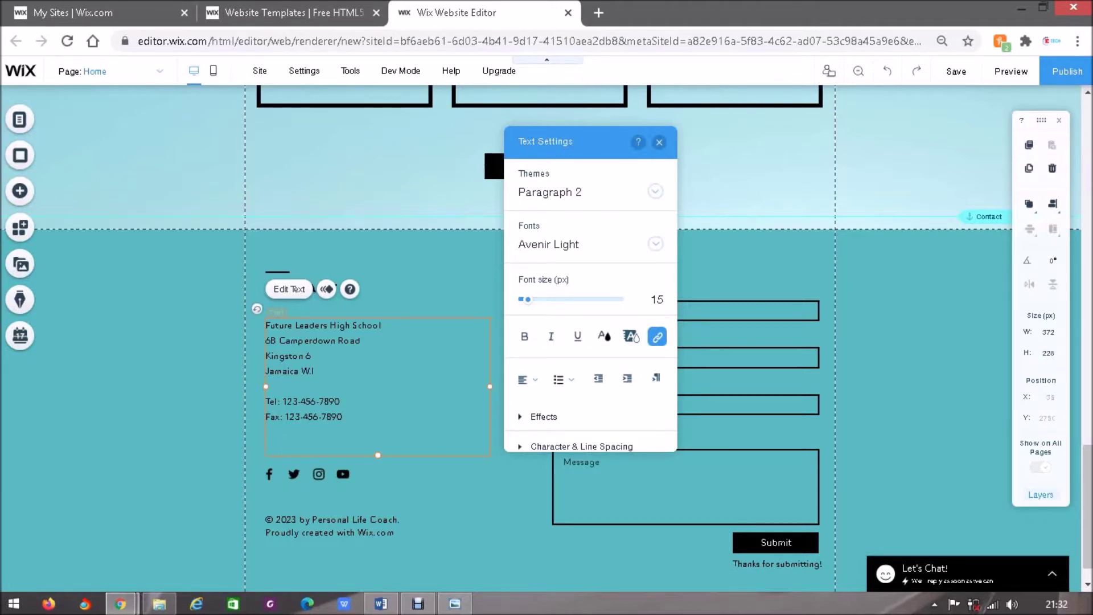
# Step: Delete the social bar and the copyright text from the footer
pyautogui.click(329, 469)
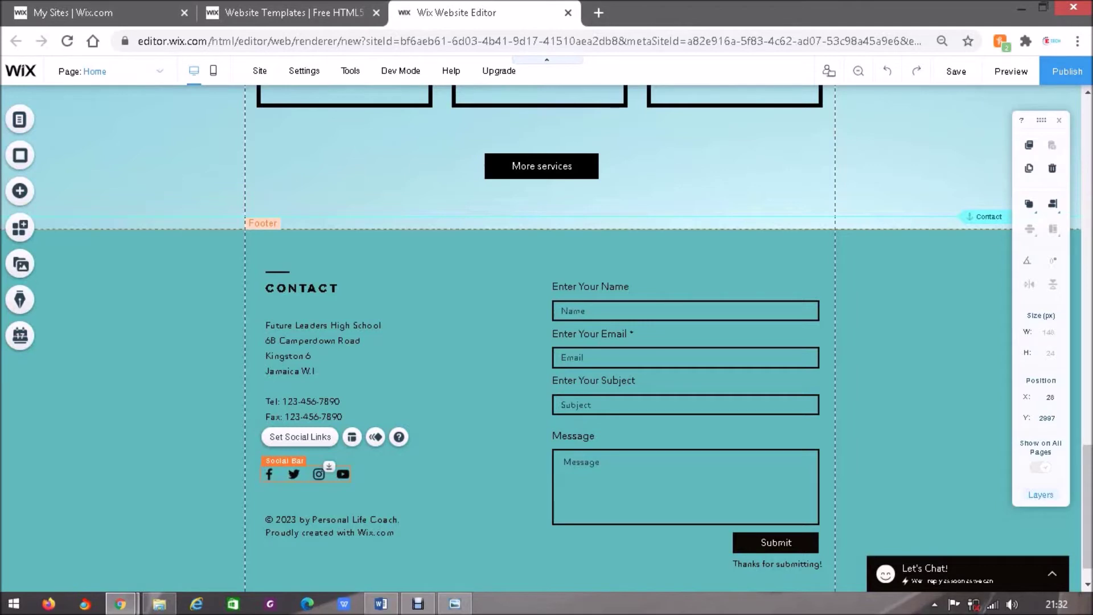
pyautogui.press('Delete')
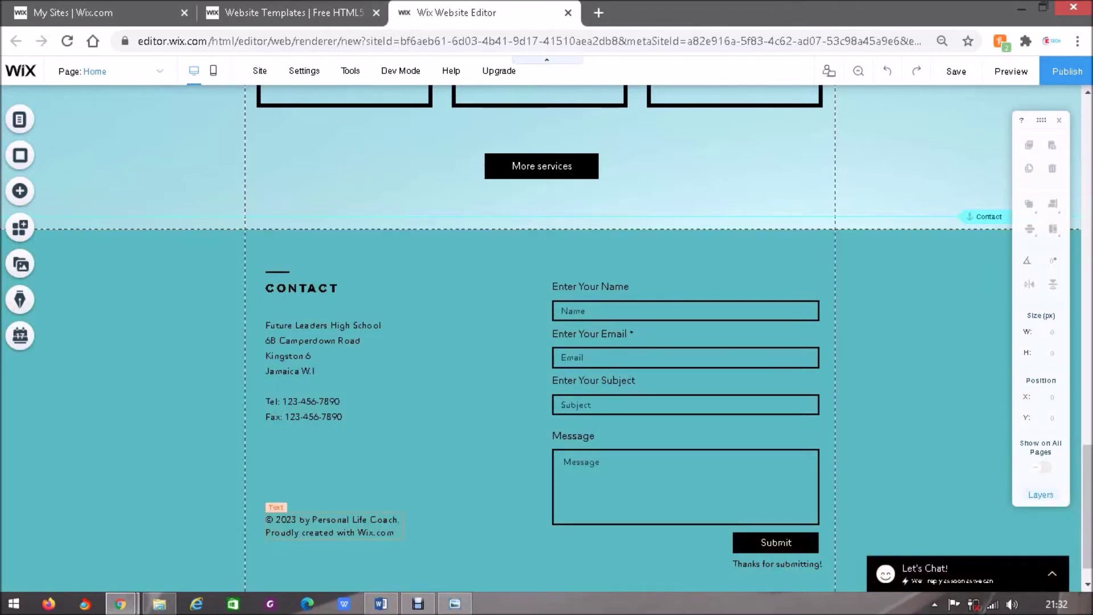
pyautogui.click(334, 527)
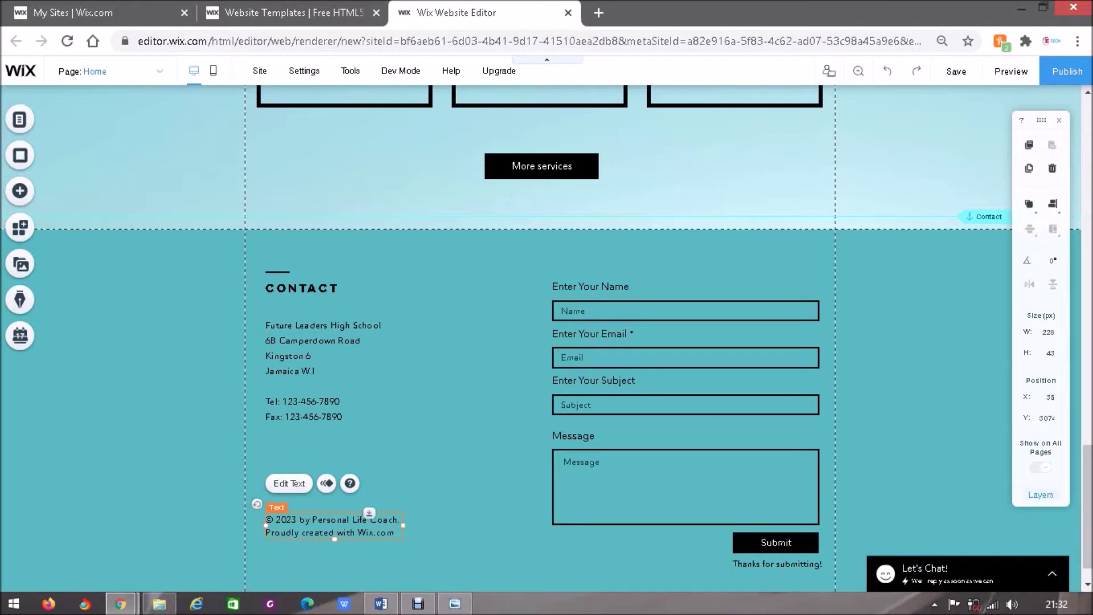
pyautogui.press('Delete')
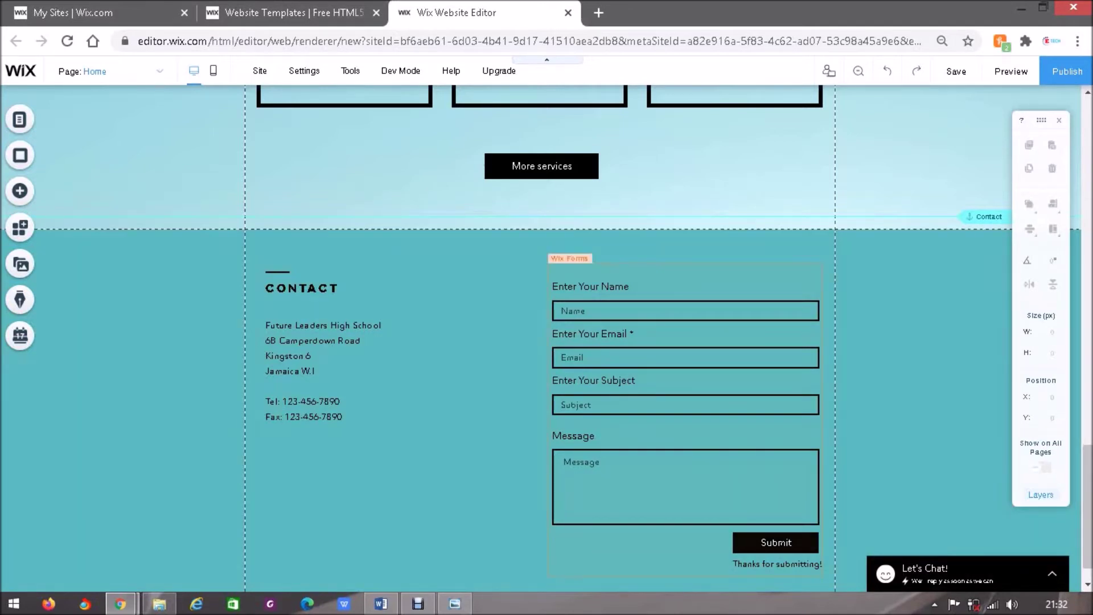
# Step: Review the edited footer and the page up to its header, and check the Task A list in Word before returning to Wix
pyautogui.moveTo(1087, 512); pyautogui.dragTo(1087, 522)
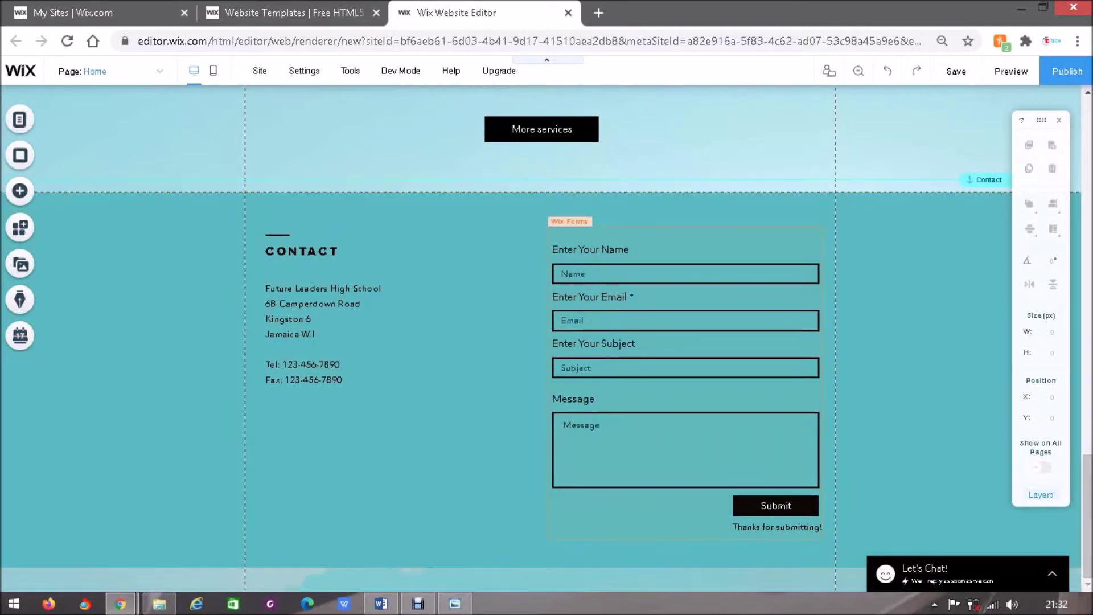
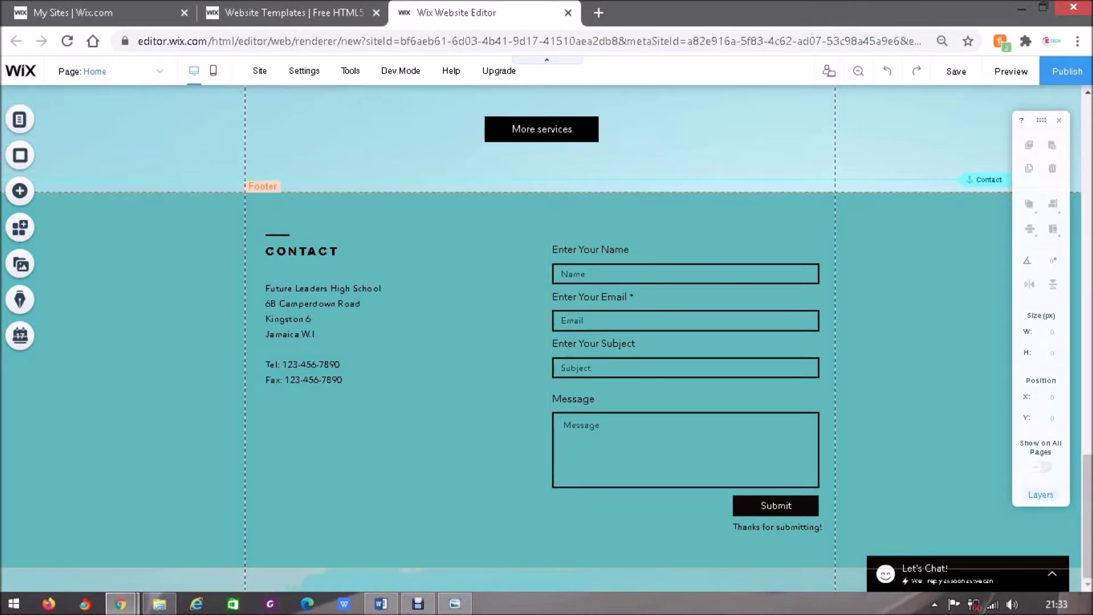
pyautogui.scroll(3, 541, 335)
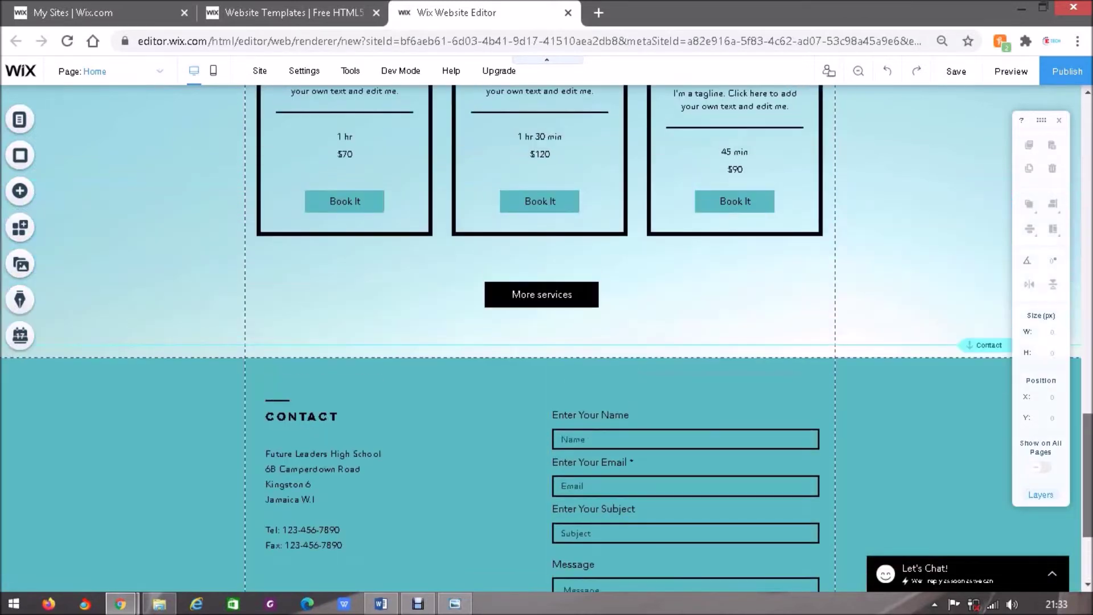
pyautogui.scroll(-3, 541, 336)
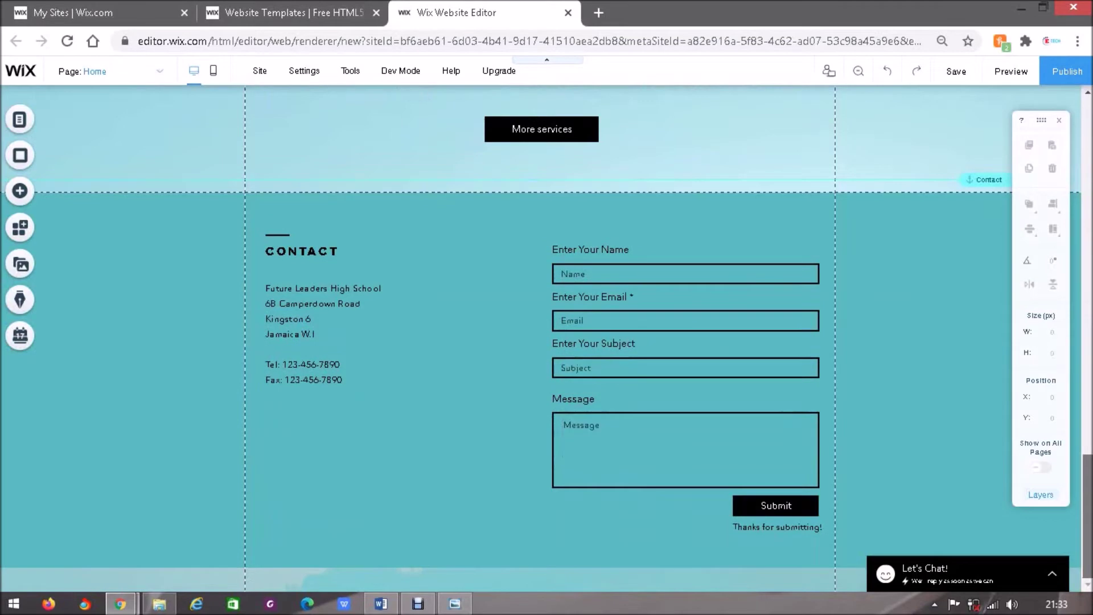
pyautogui.scroll(15, 541, 336)
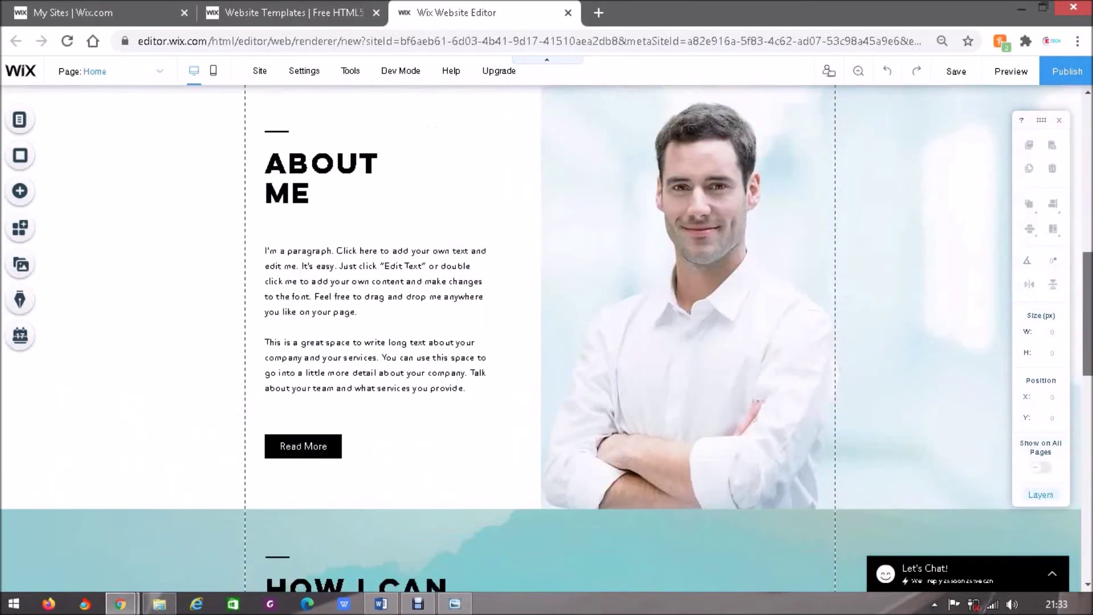
pyautogui.scroll(10, 541, 336)
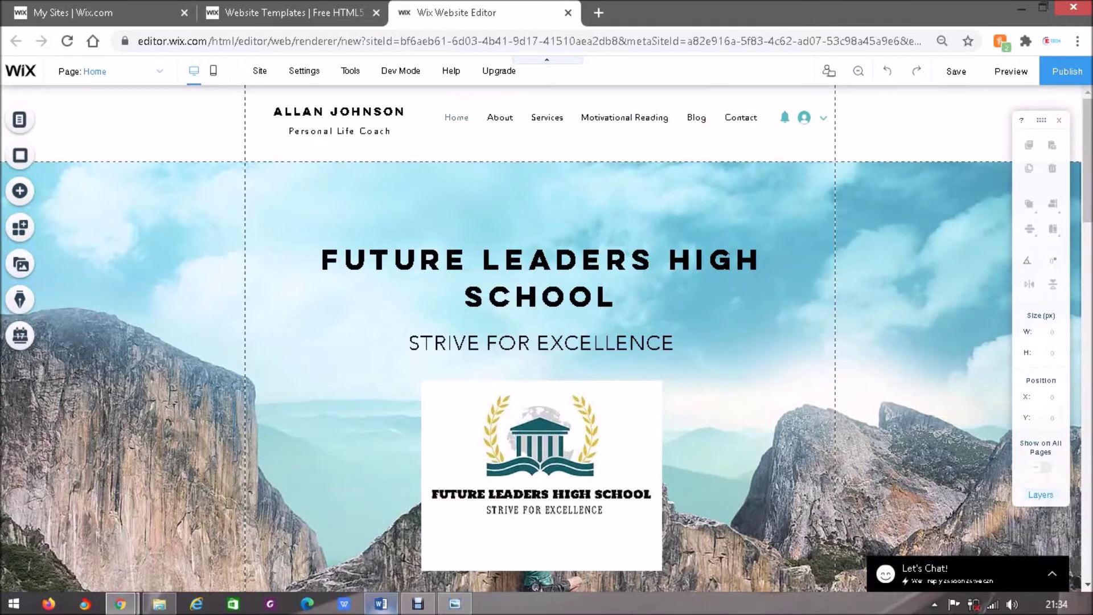
pyautogui.click(380, 604)
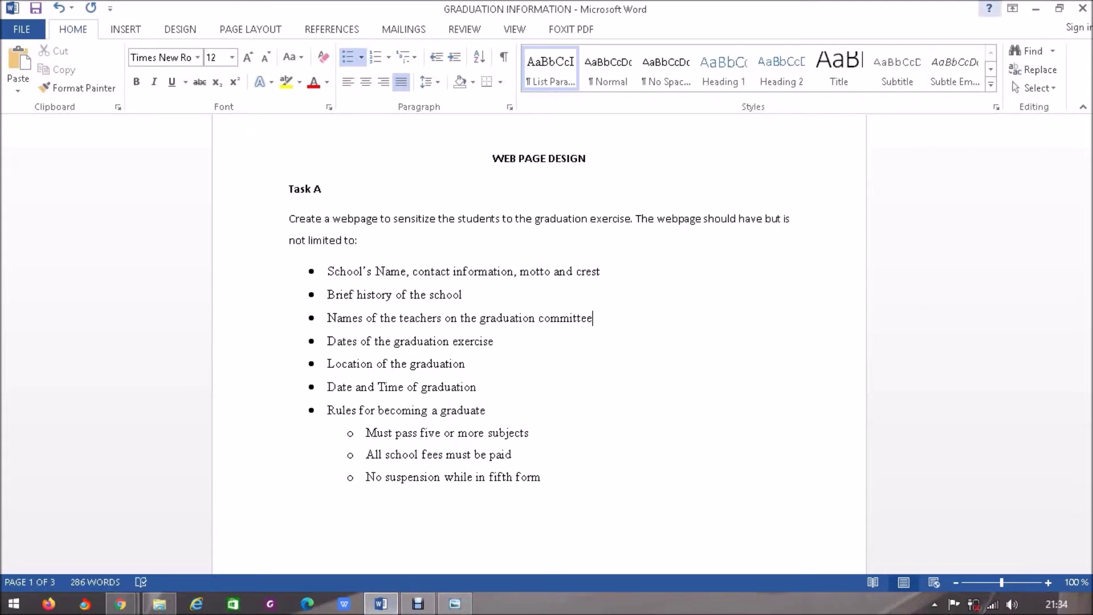
pyautogui.click(1036, 9)
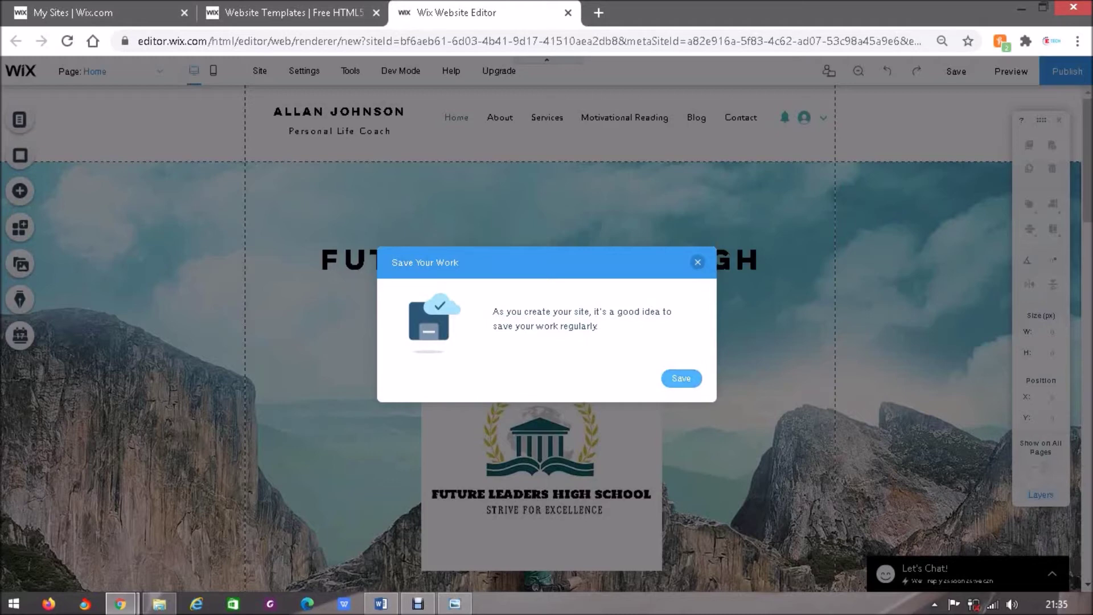
# Step: Save the site to the free Wix.com domain with the site name mysite-5, and dismiss the save confirmation with "Don't show this again" enabled
pyautogui.click(681, 378)
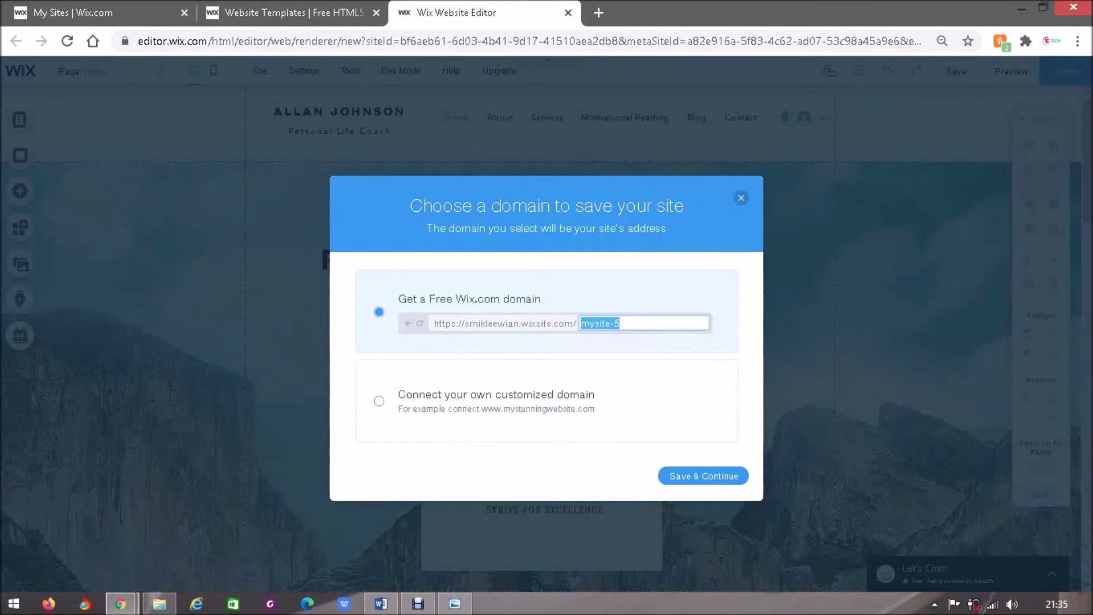
pyautogui.click(703, 476)
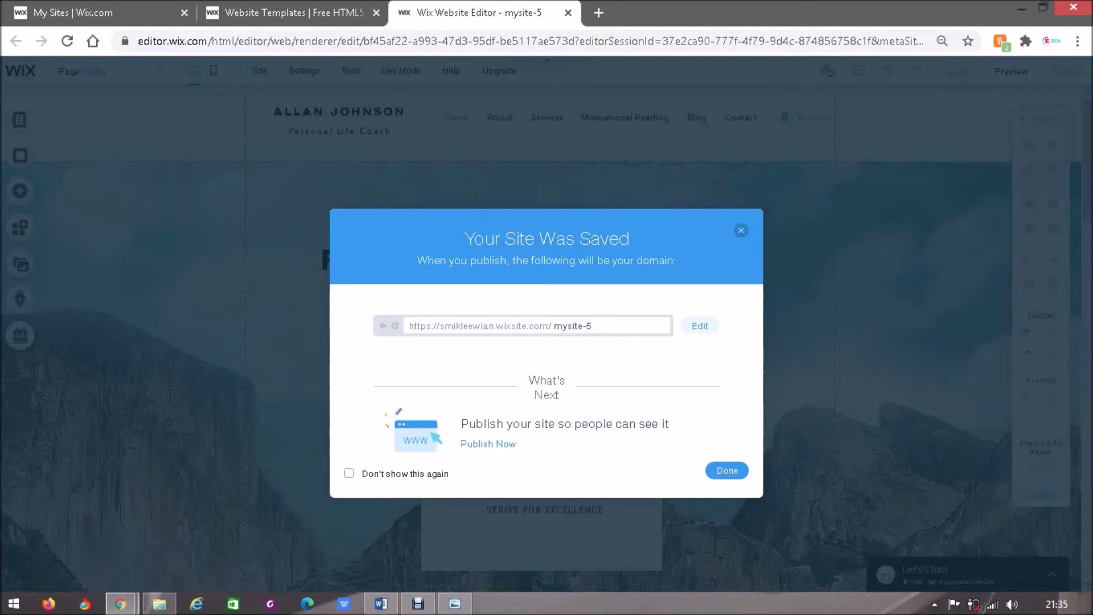
pyautogui.click(349, 473)
pyautogui.click(727, 470)
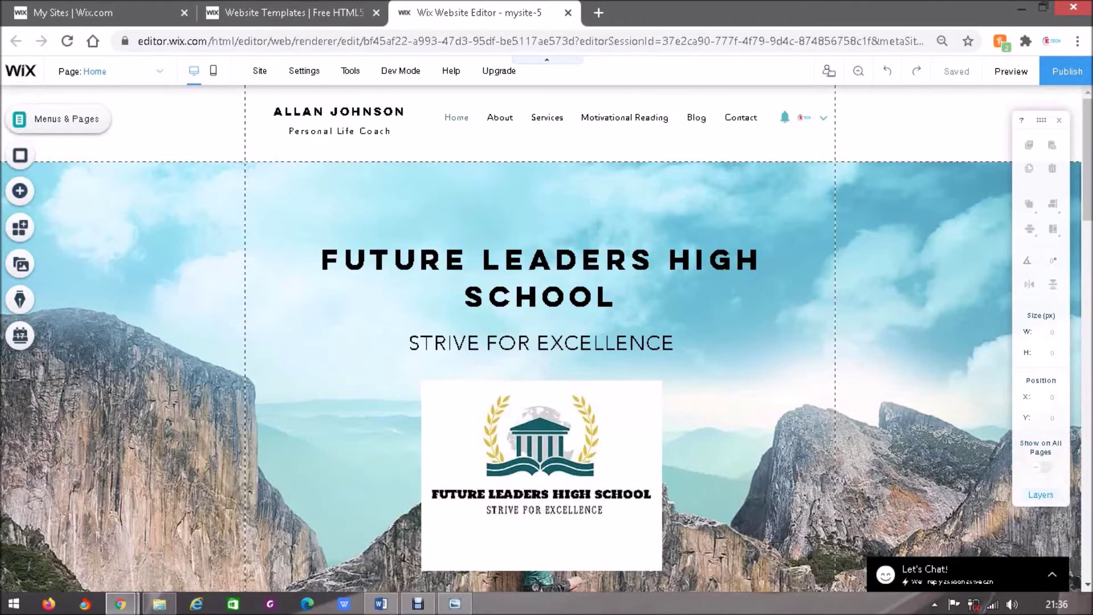
# Step: Delete the Blog page from the site menu and confirm the deletion
pyautogui.click(19, 119)
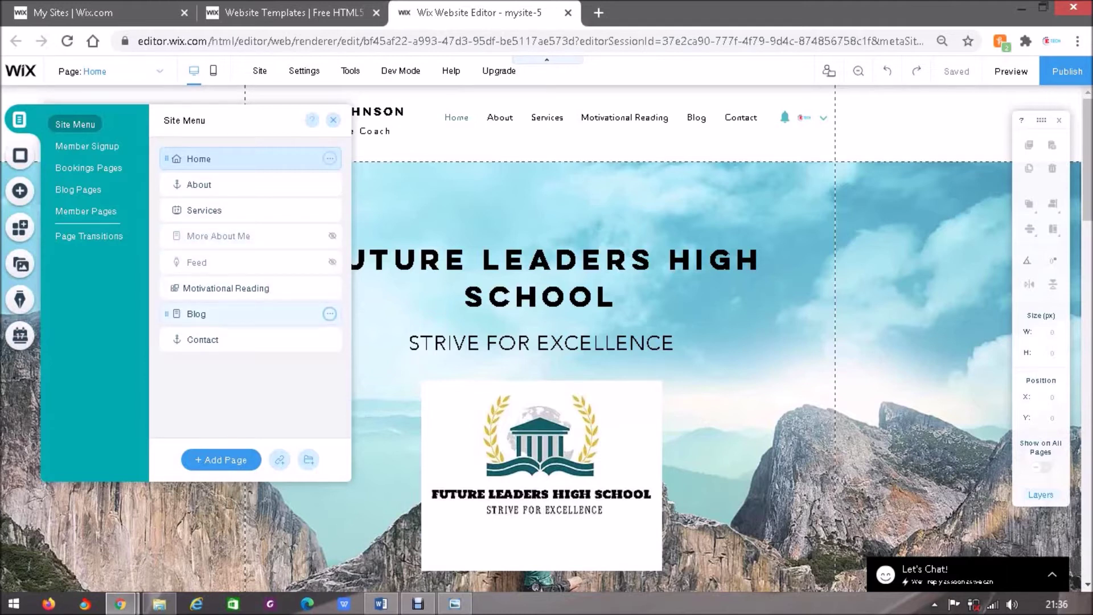
pyautogui.click(329, 314)
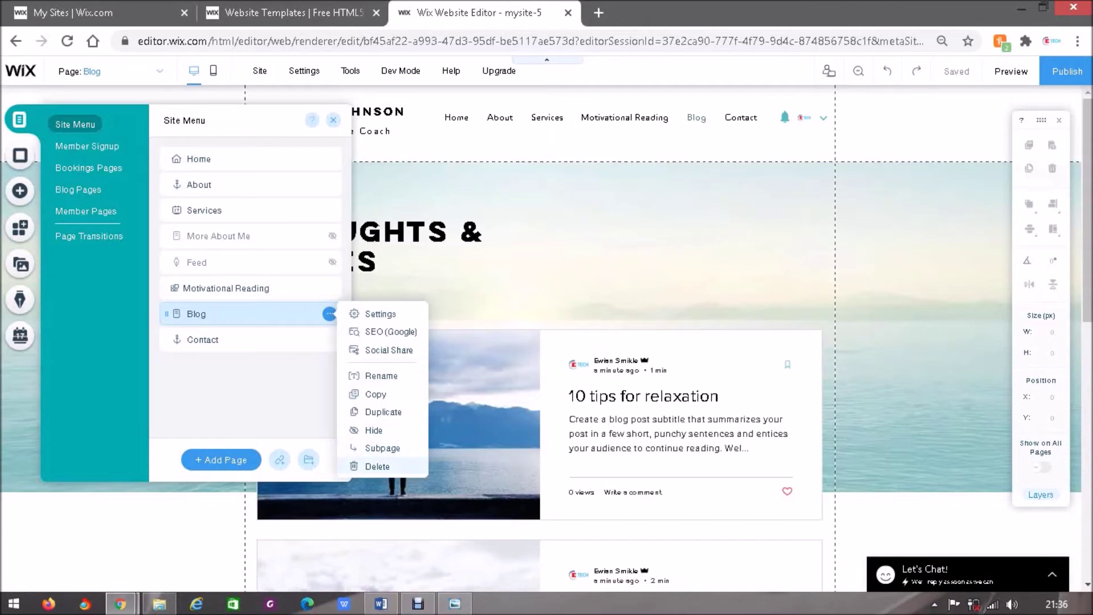
pyautogui.click(377, 466)
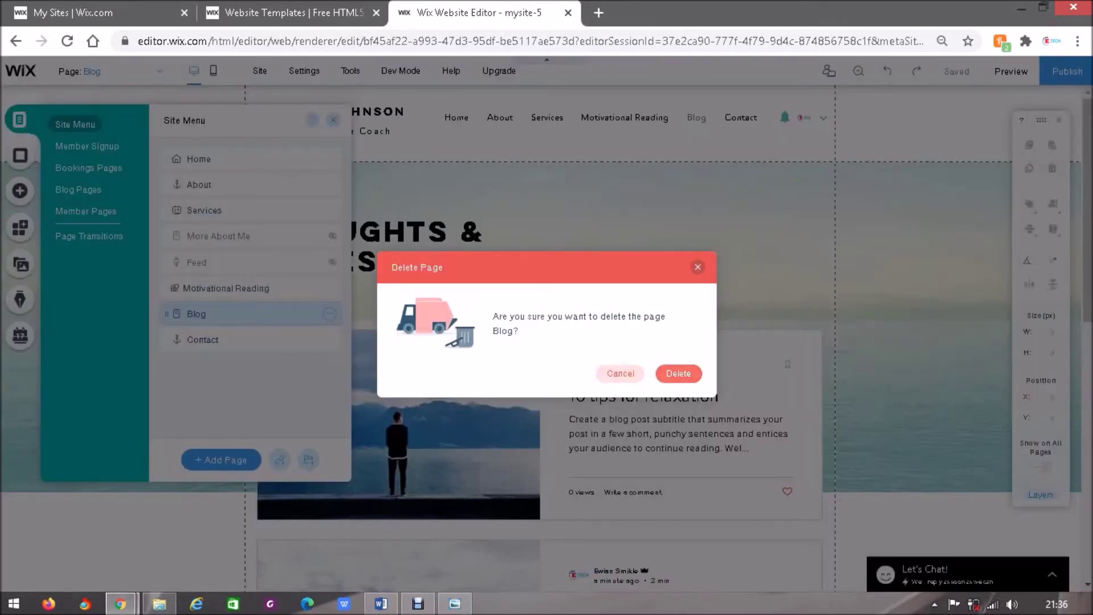
pyautogui.click(621, 373)
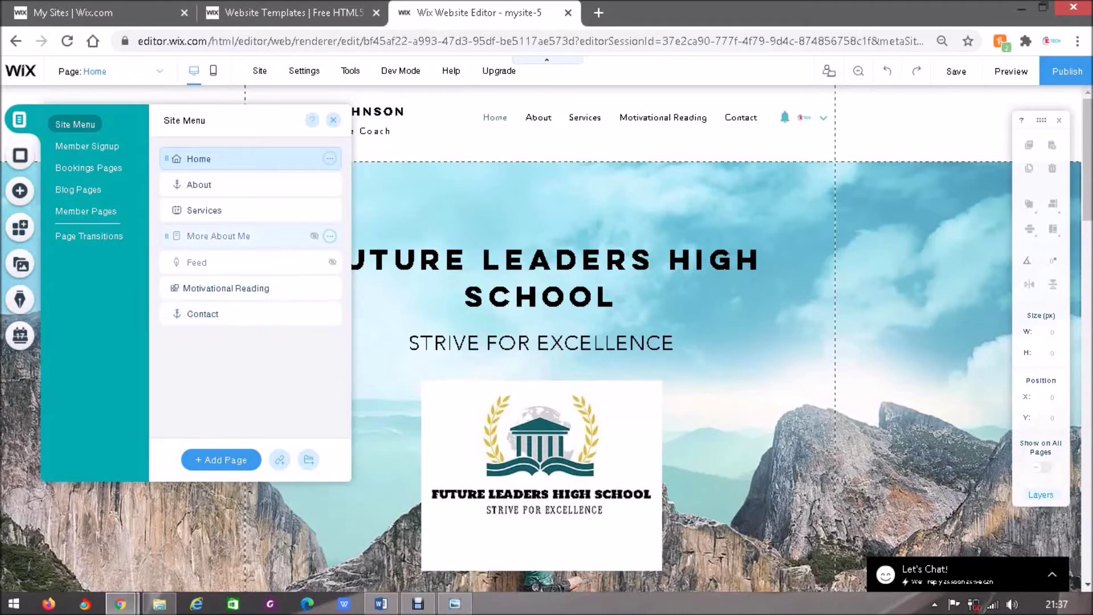
# Step: Delete the Motivational Reading page from the site together with its Wix File Share app
pyautogui.click(250, 288)
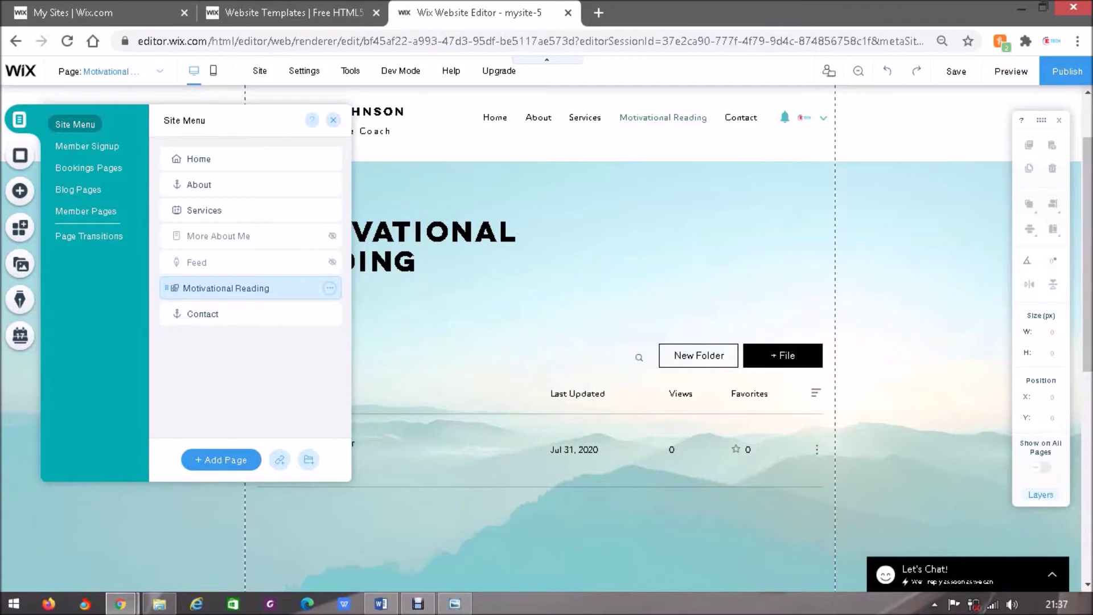
pyautogui.click(329, 288)
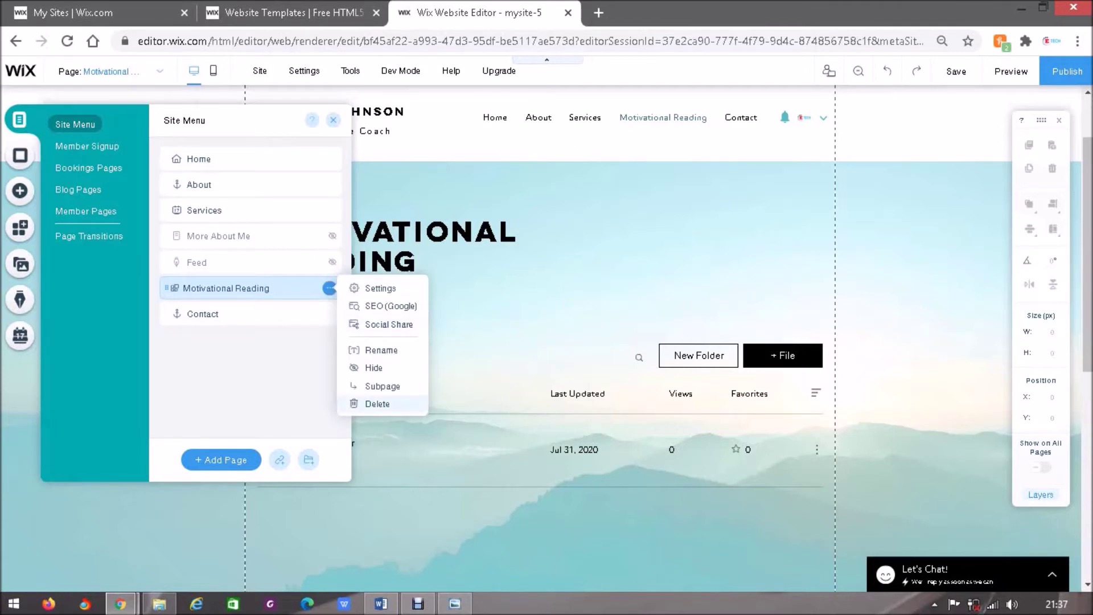
pyautogui.click(377, 404)
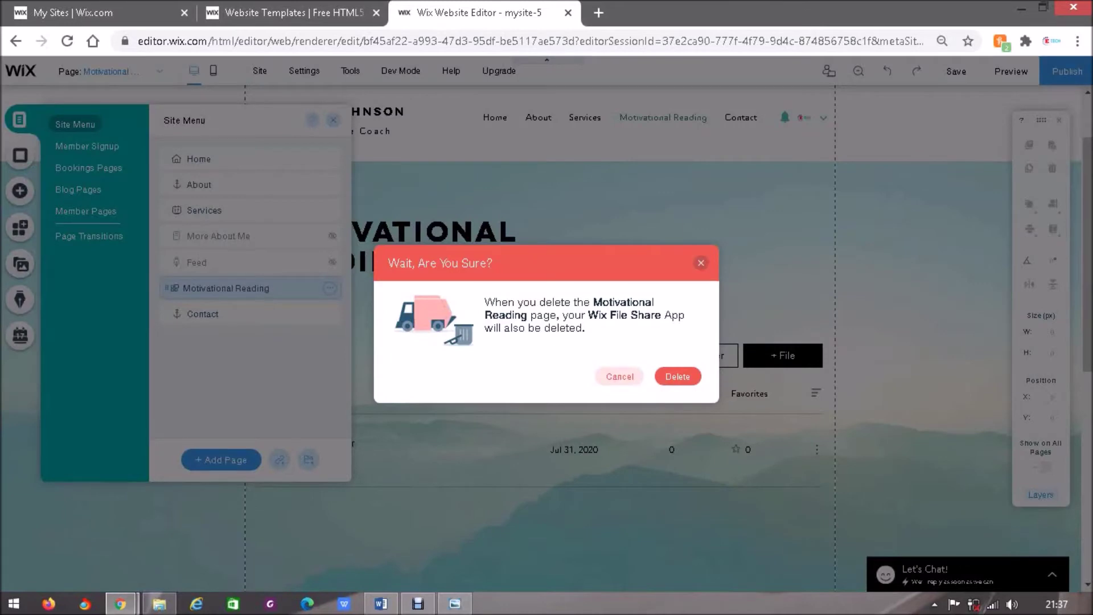
pyautogui.click(678, 376)
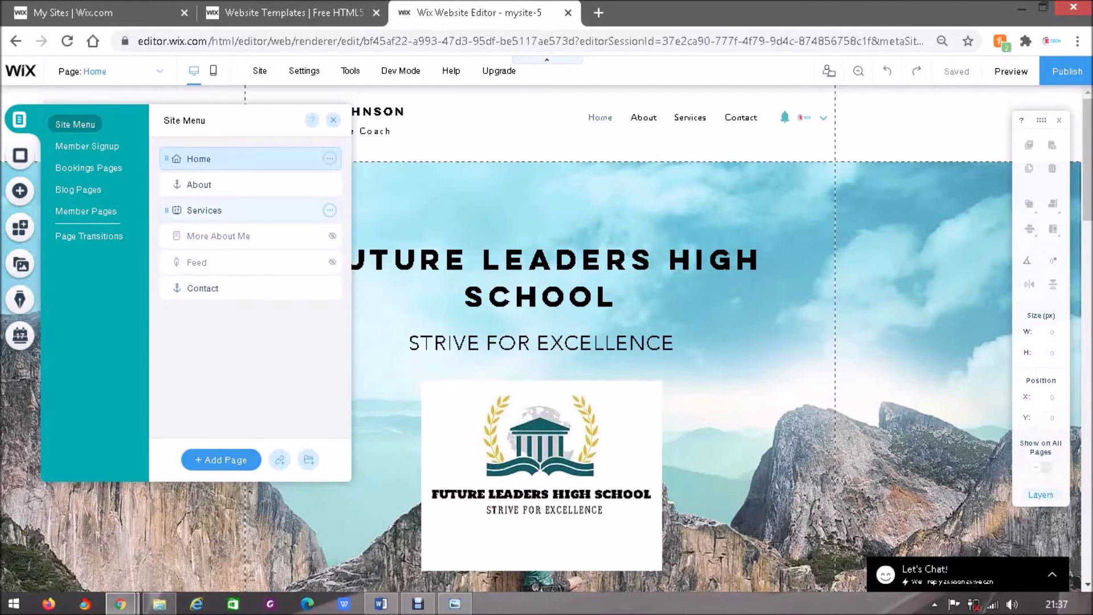
# Step: Look over the Services page, then delete it from the site together with its Wix Bookings app
pyautogui.click(245, 211)
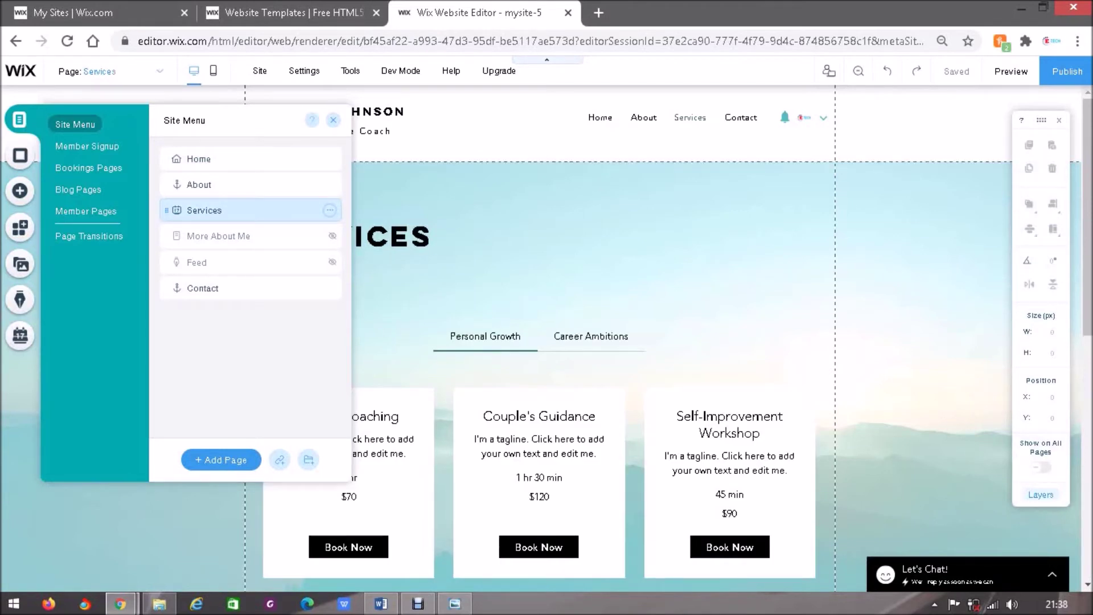
pyautogui.scroll(-3, 592, 341)
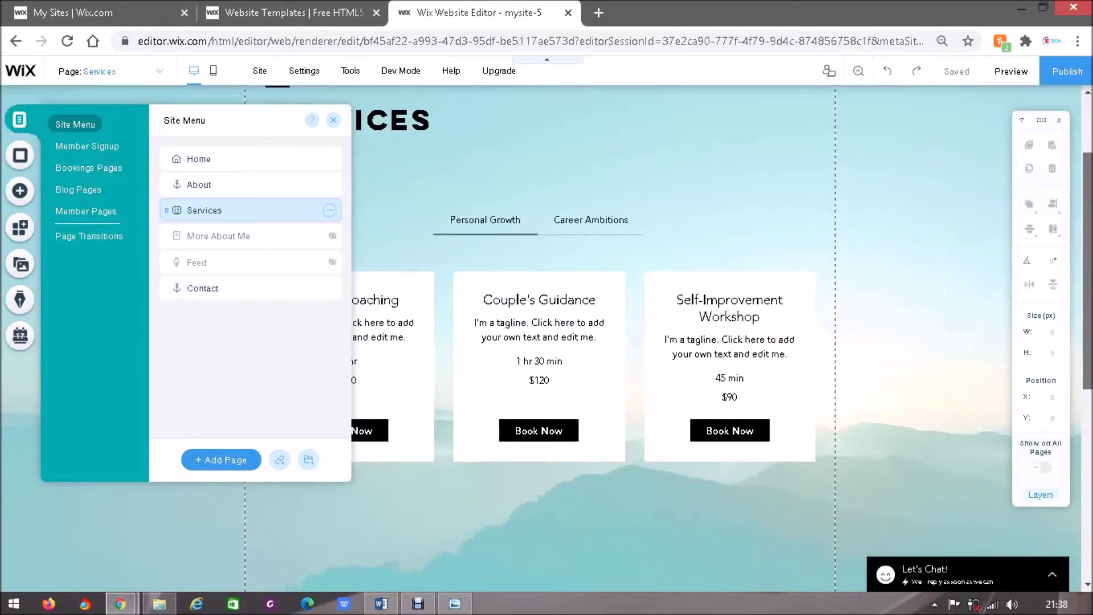
pyautogui.moveTo(1087, 294)
pyautogui.mouseDown()
pyautogui.moveTo(1088, 315)
pyautogui.moveTo(1087, 293)
pyautogui.mouseUp()
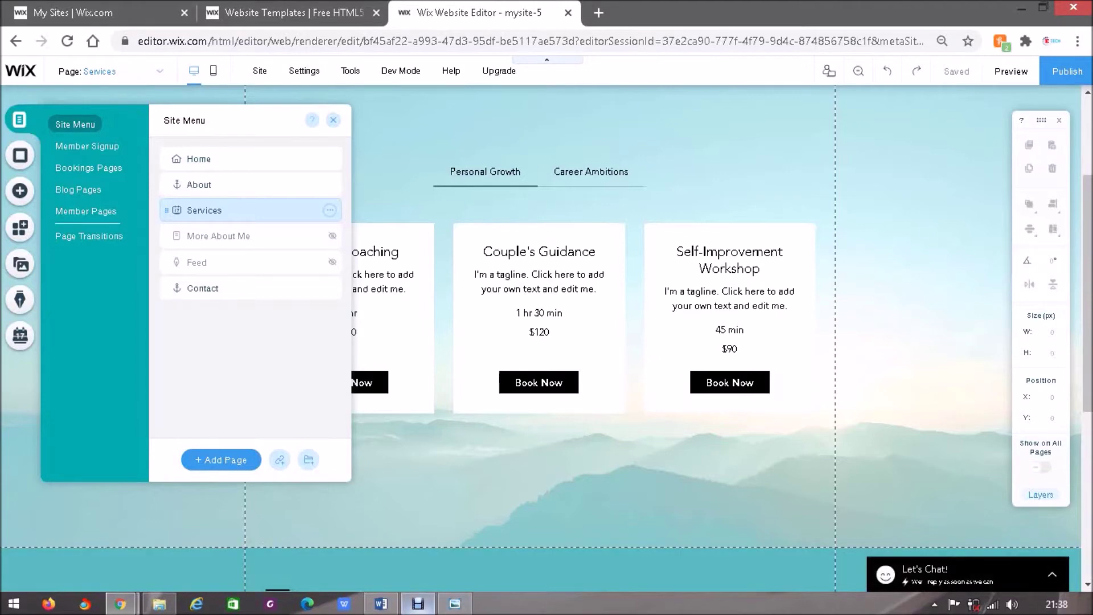
pyautogui.click(418, 604)
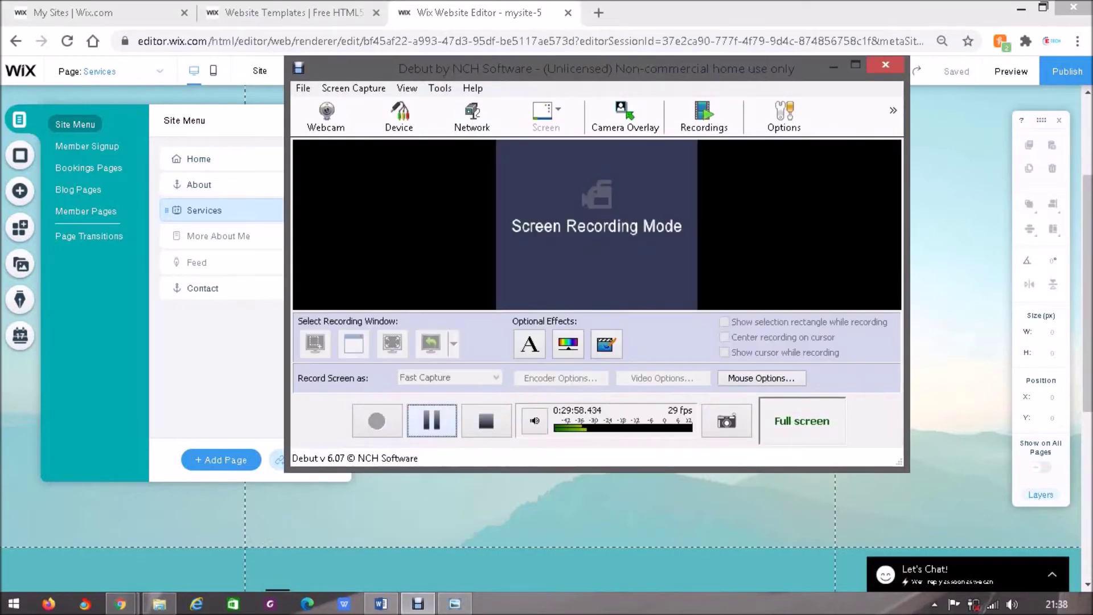
pyautogui.click(435, 424)
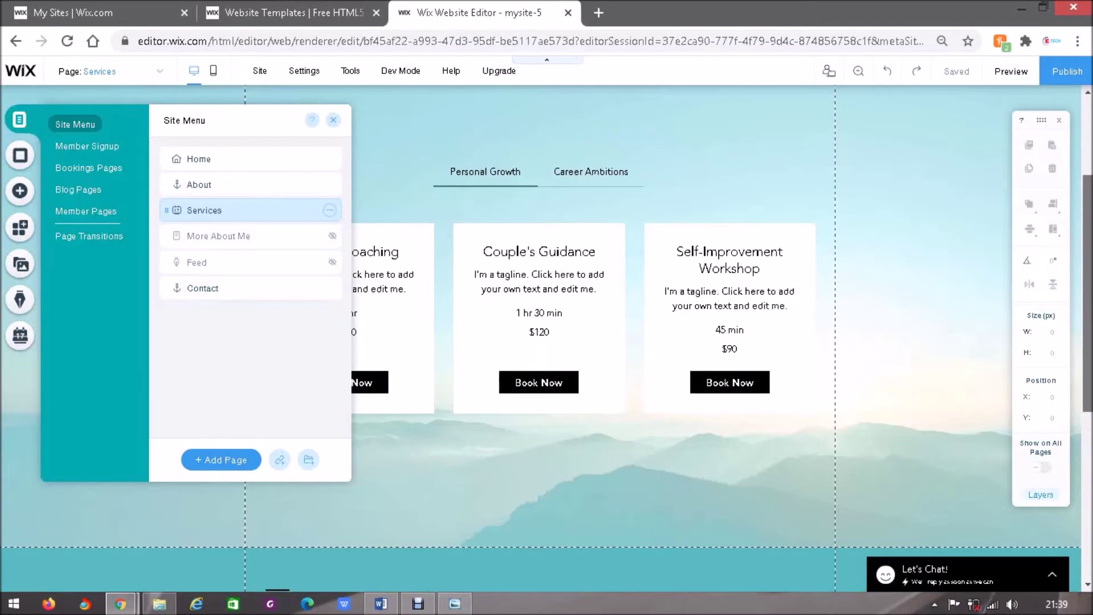
pyautogui.scroll(-3, 626, 342)
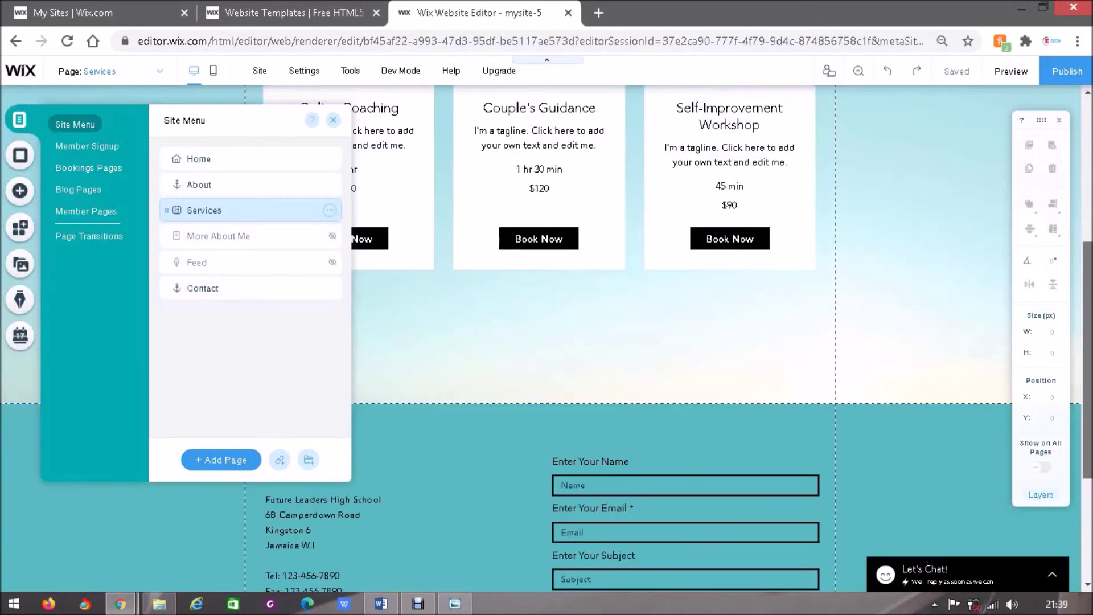
pyautogui.scroll(3, 626, 342)
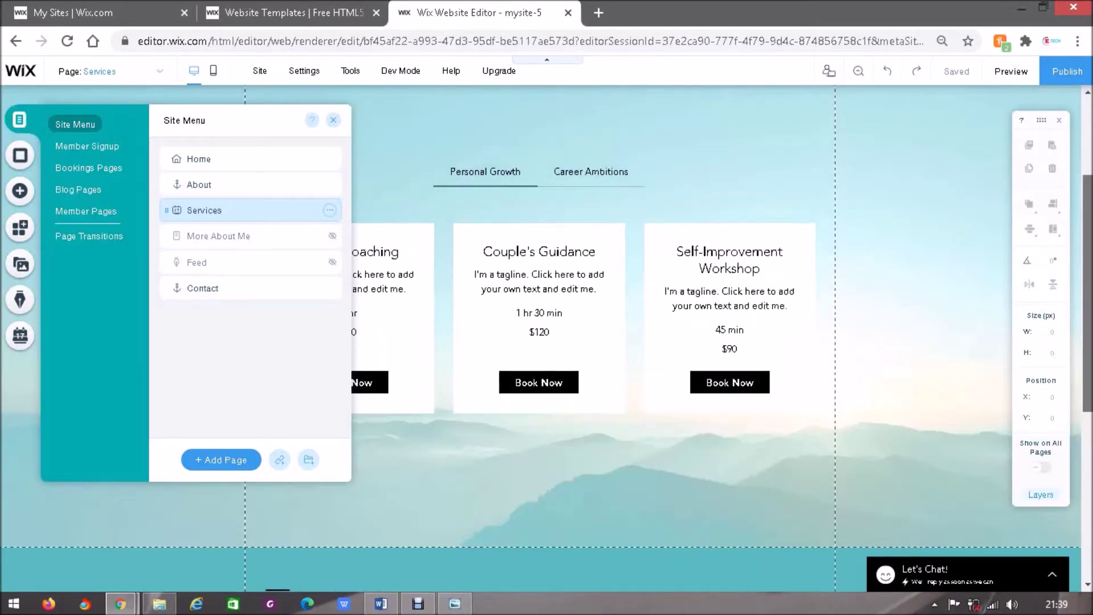
pyautogui.scroll(2, 626, 342)
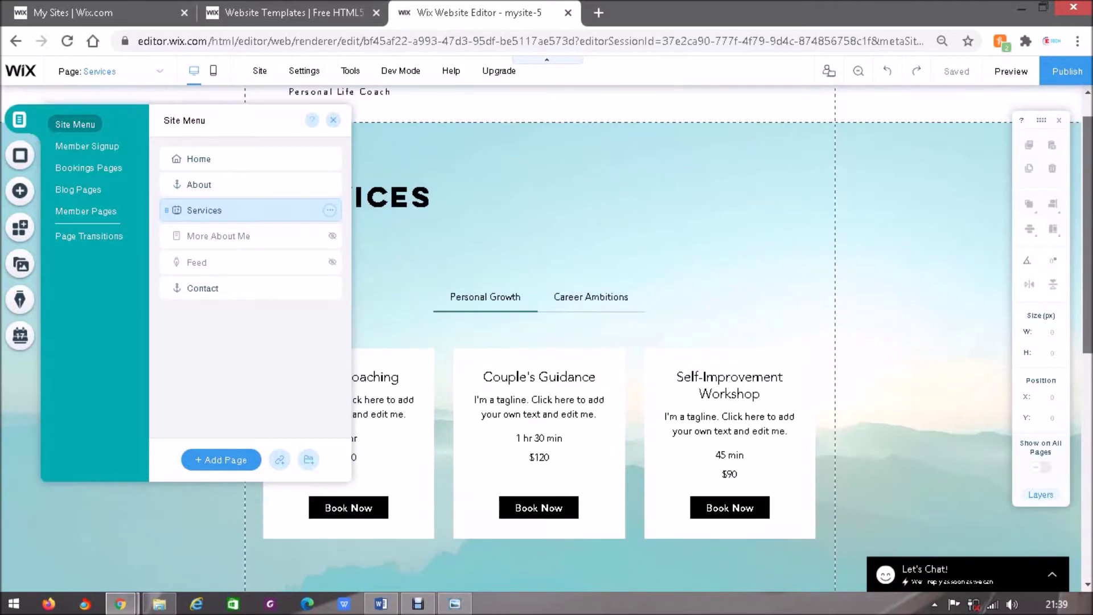
pyautogui.scroll(-1, 627, 342)
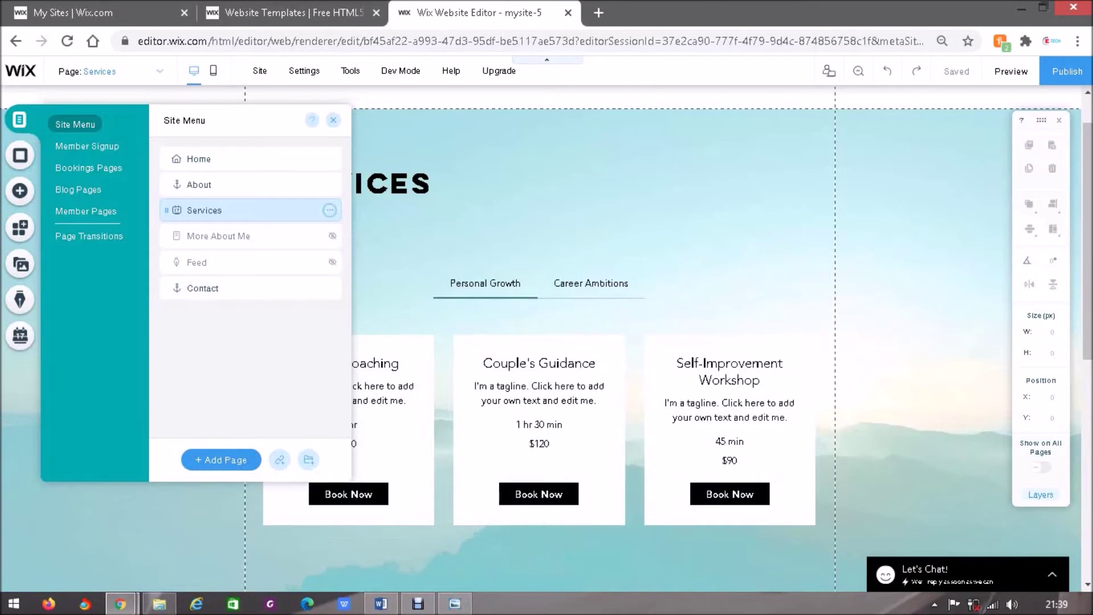
pyautogui.click(330, 210)
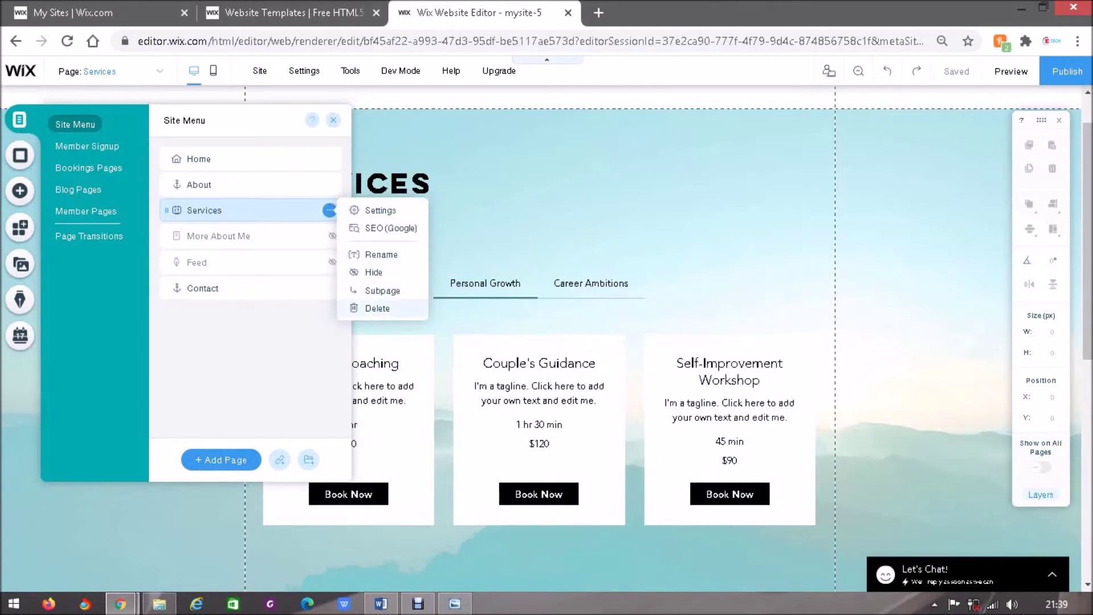
pyautogui.click(377, 308)
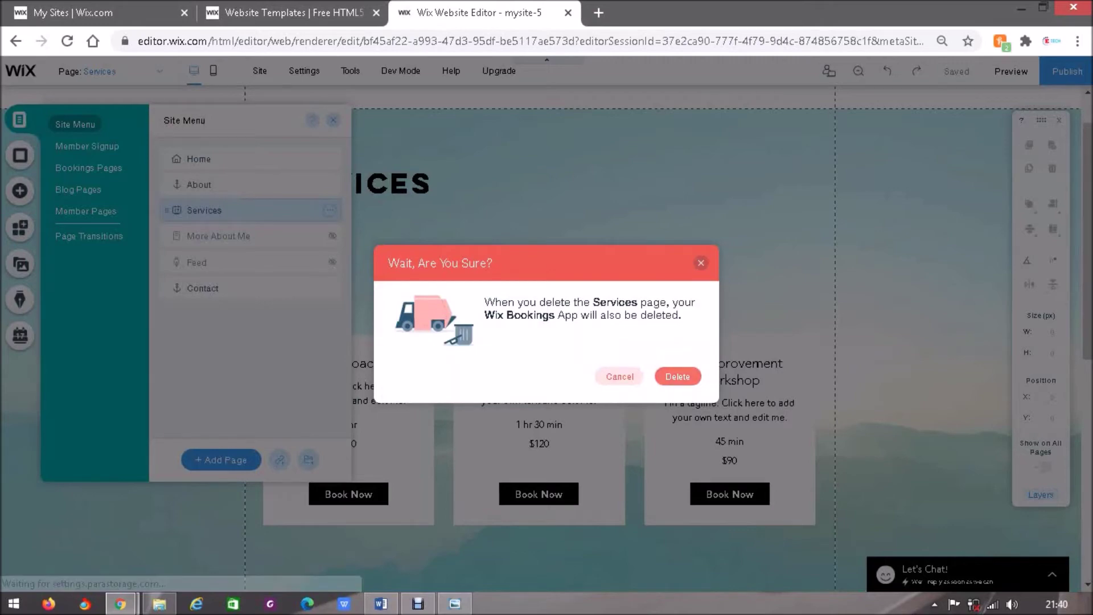
pyautogui.click(620, 377)
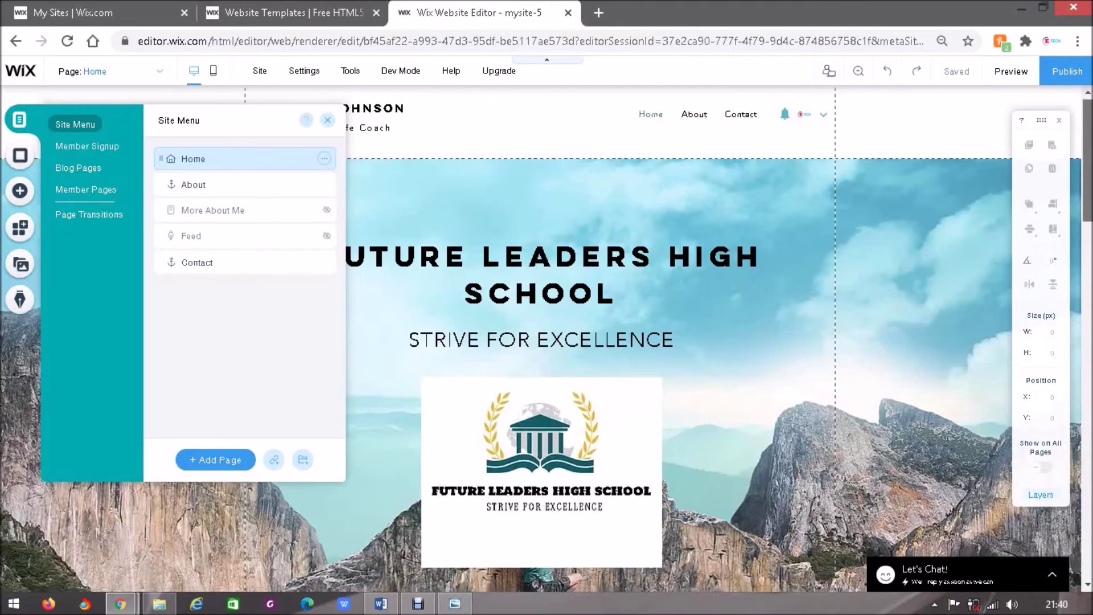
# Step: Review the Home page from the crest through the about and services sections to the contact footer, then return to its header
pyautogui.scroll(-3, 541, 342)
pyautogui.scroll(-10, 540, 339)
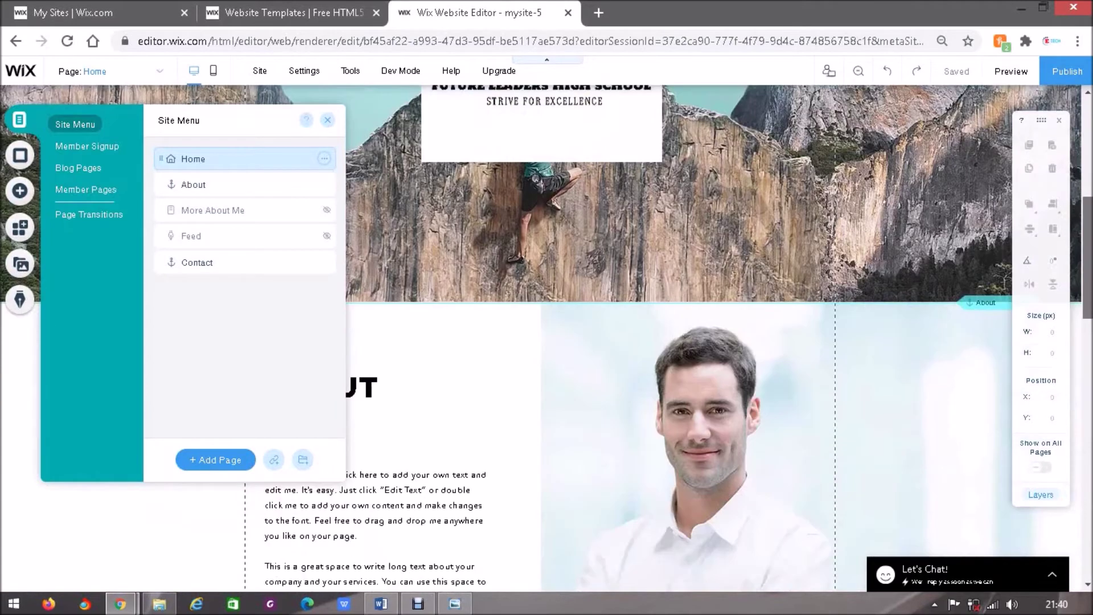
pyautogui.scroll(-5, 541, 338)
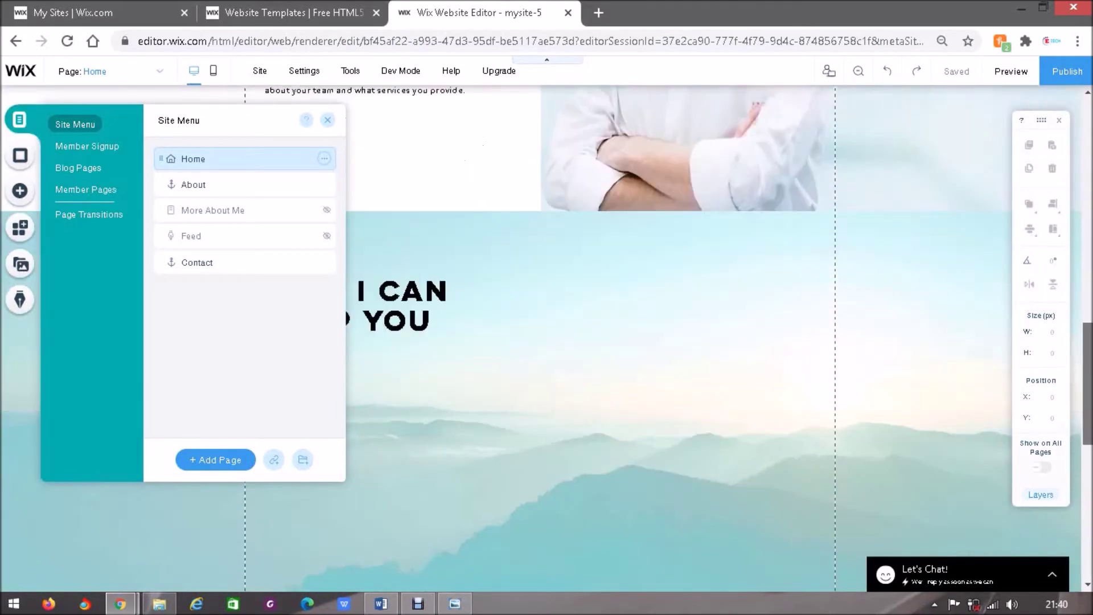
pyautogui.scroll(-5, 541, 338)
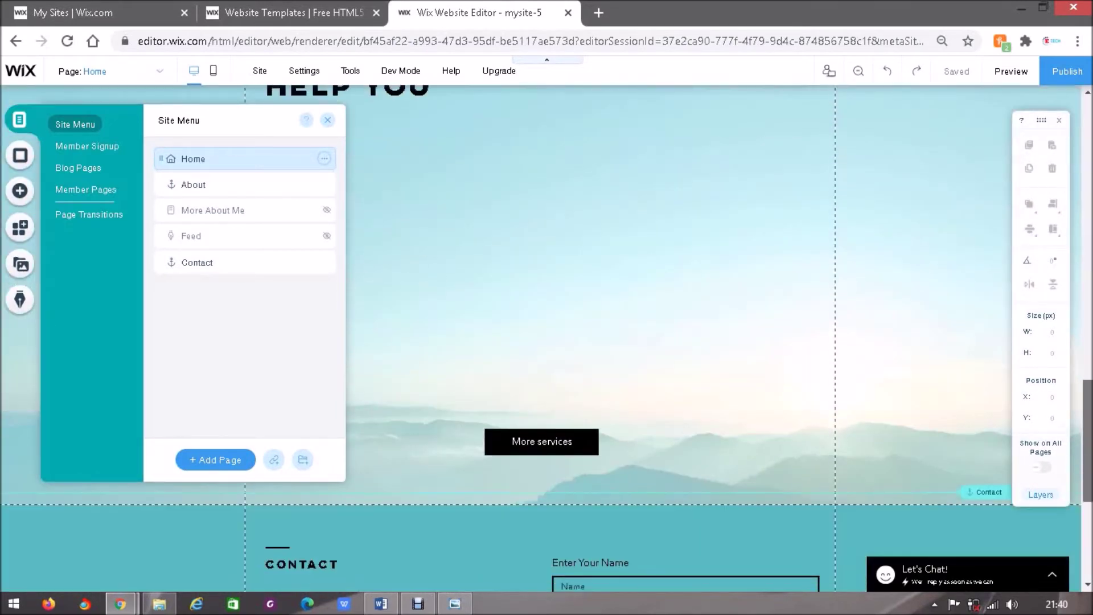
pyautogui.scroll(-2, 541, 338)
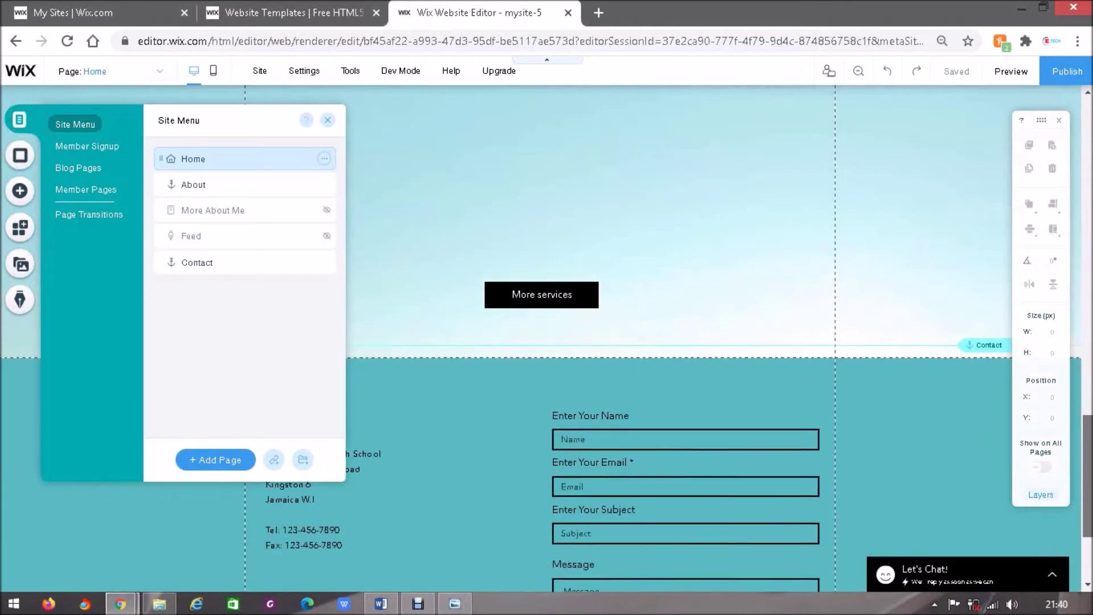
pyautogui.scroll(6, 541, 338)
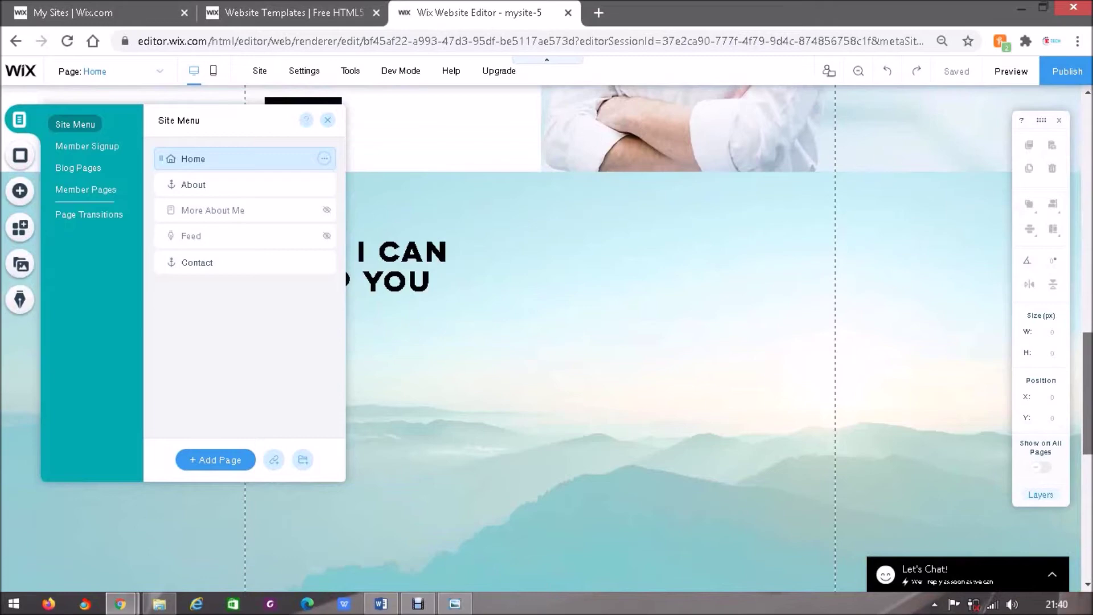
pyautogui.scroll(6, 541, 338)
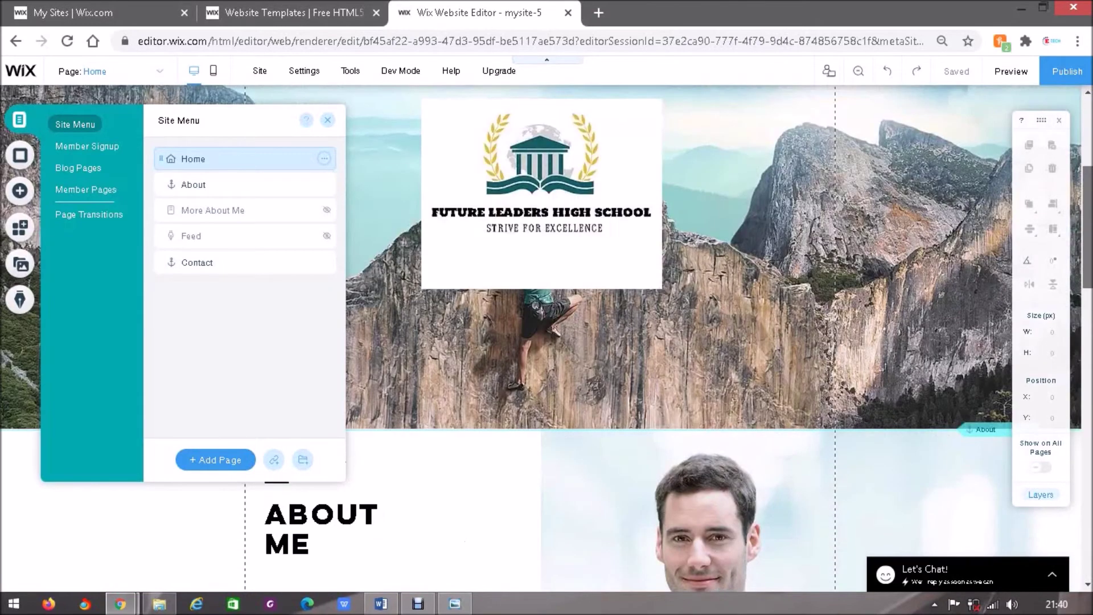
pyautogui.scroll(4, 541, 338)
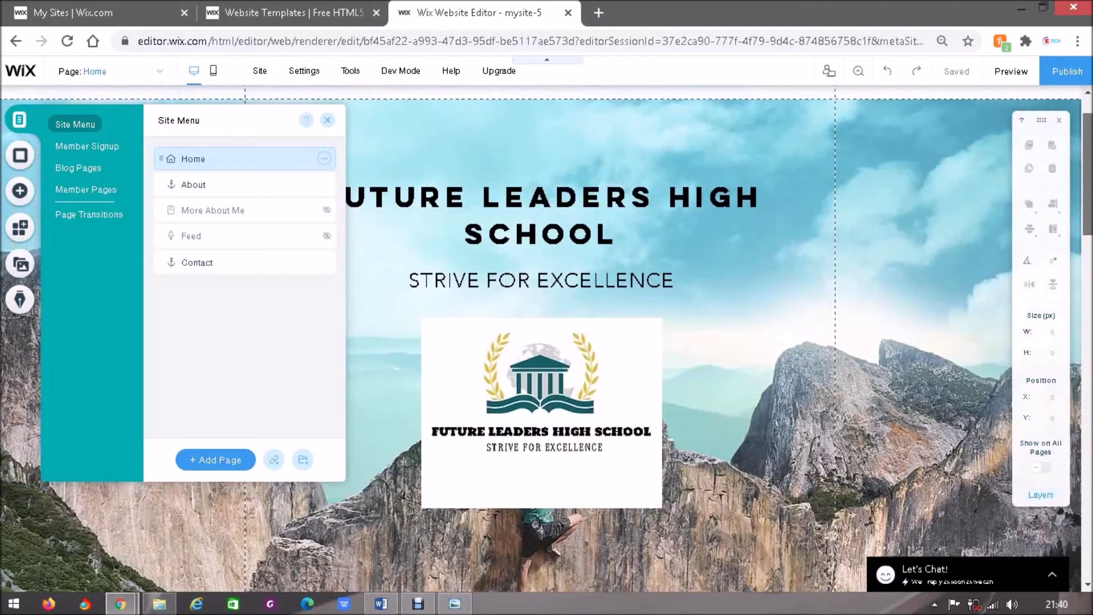
pyautogui.scroll(2, 541, 338)
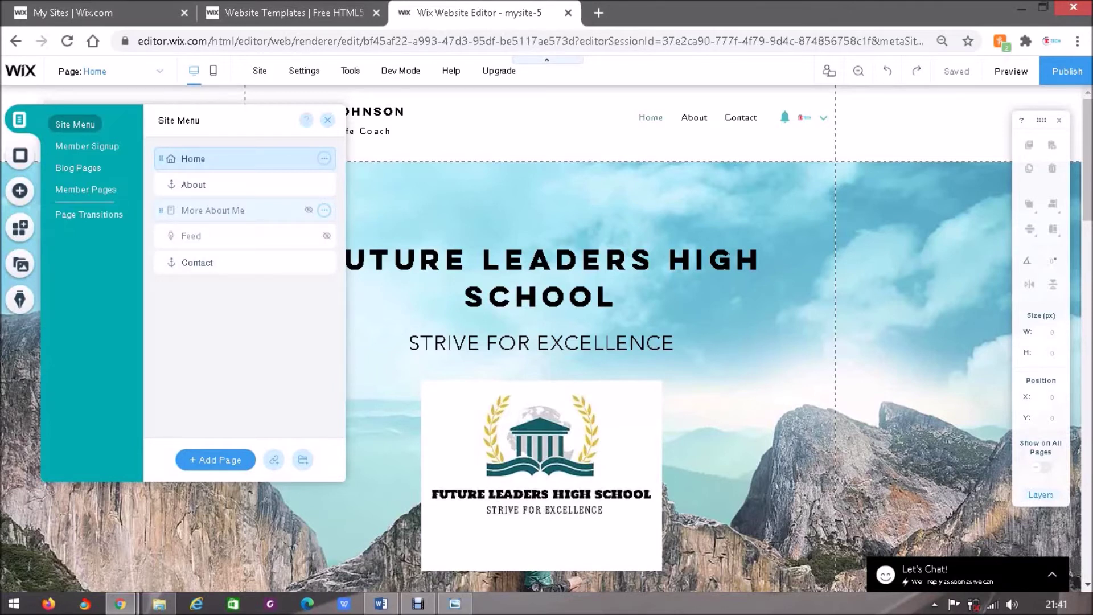
# Step: Delete the hidden More About Me page from the site menu and confirm the deletion
pyautogui.click(324, 210)
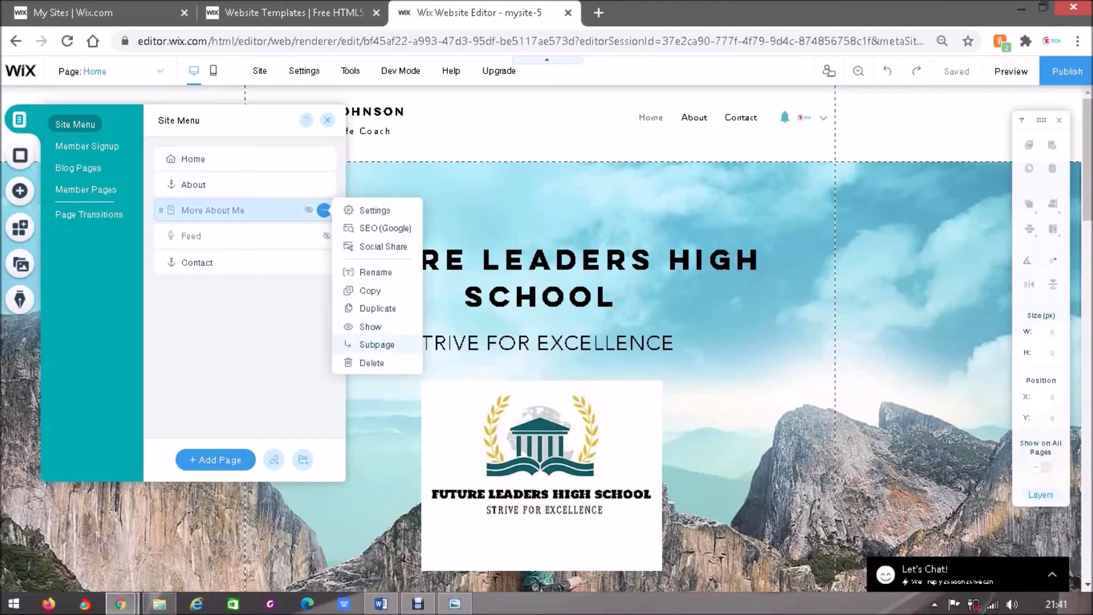
pyautogui.click(371, 362)
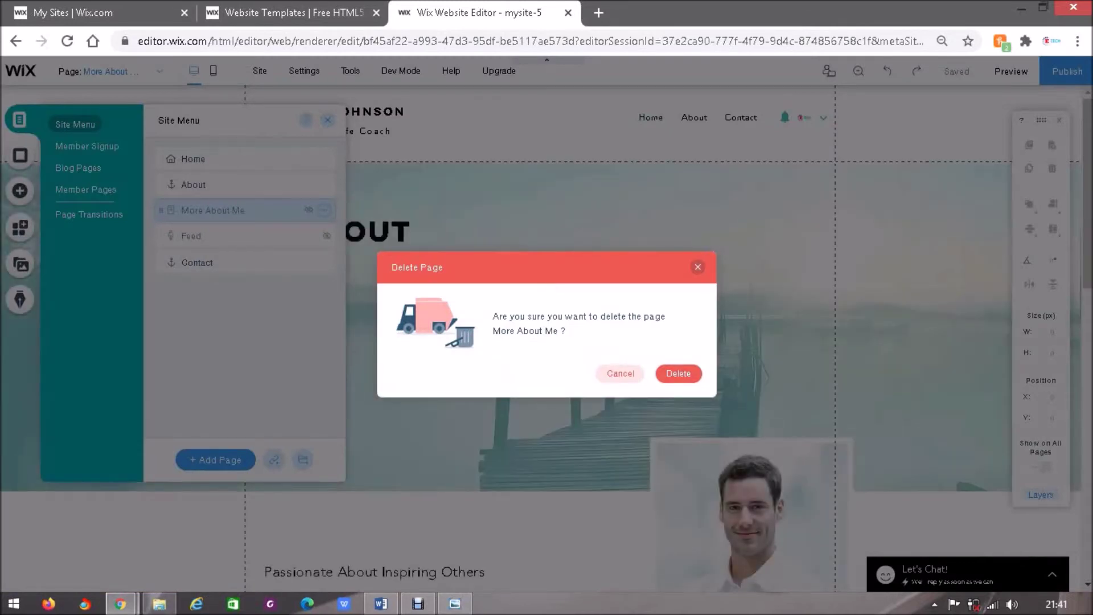
pyautogui.click(678, 374)
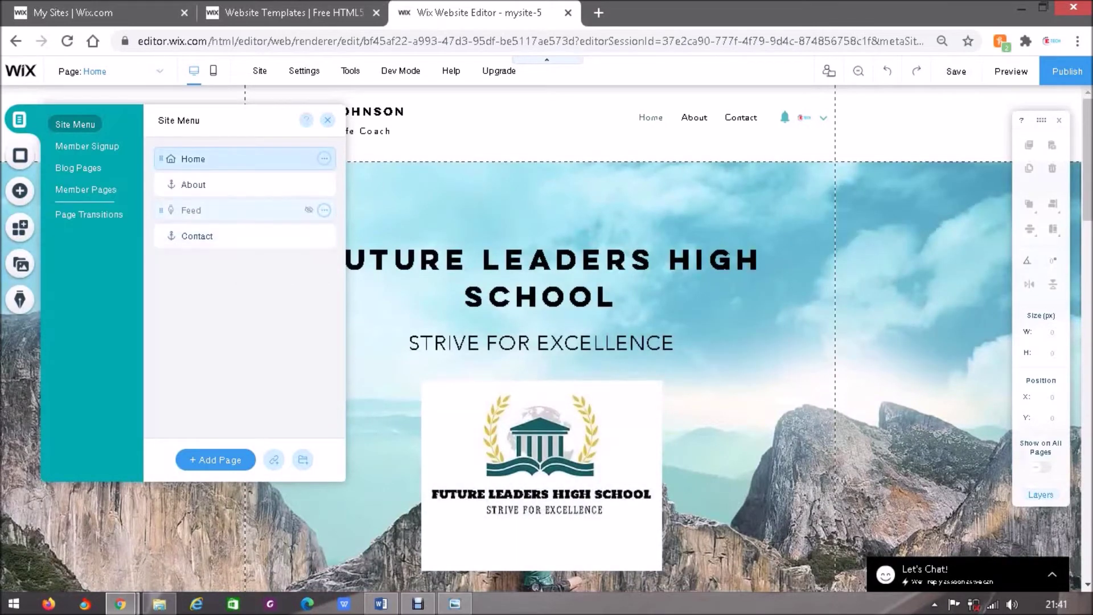
# Step: Delete the hidden Feed page together with its Wix Blog app and close the site menu
pyautogui.click(324, 210)
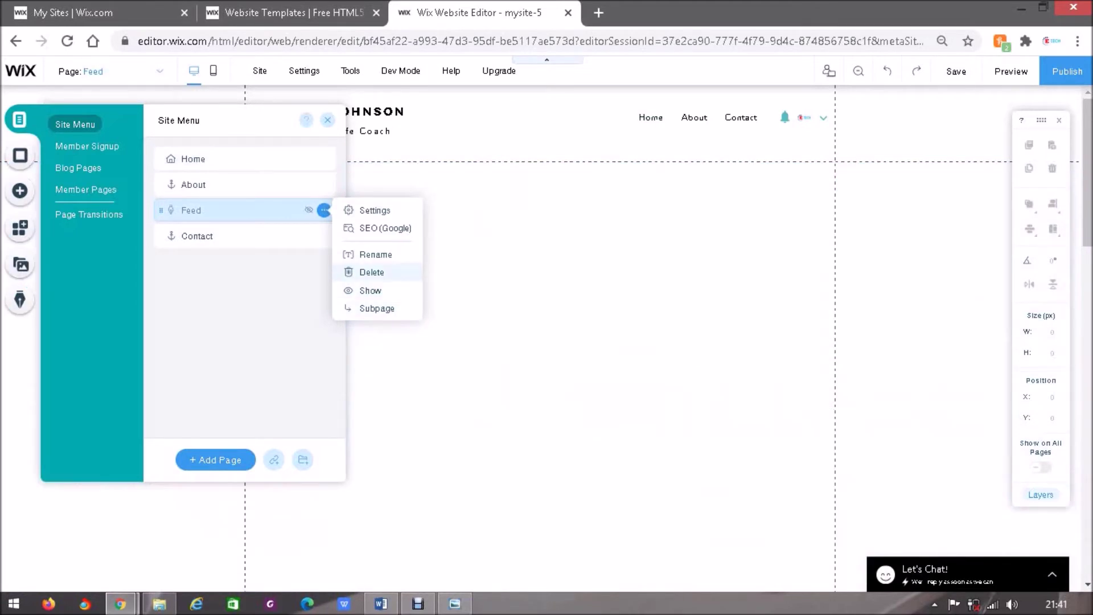
pyautogui.click(372, 272)
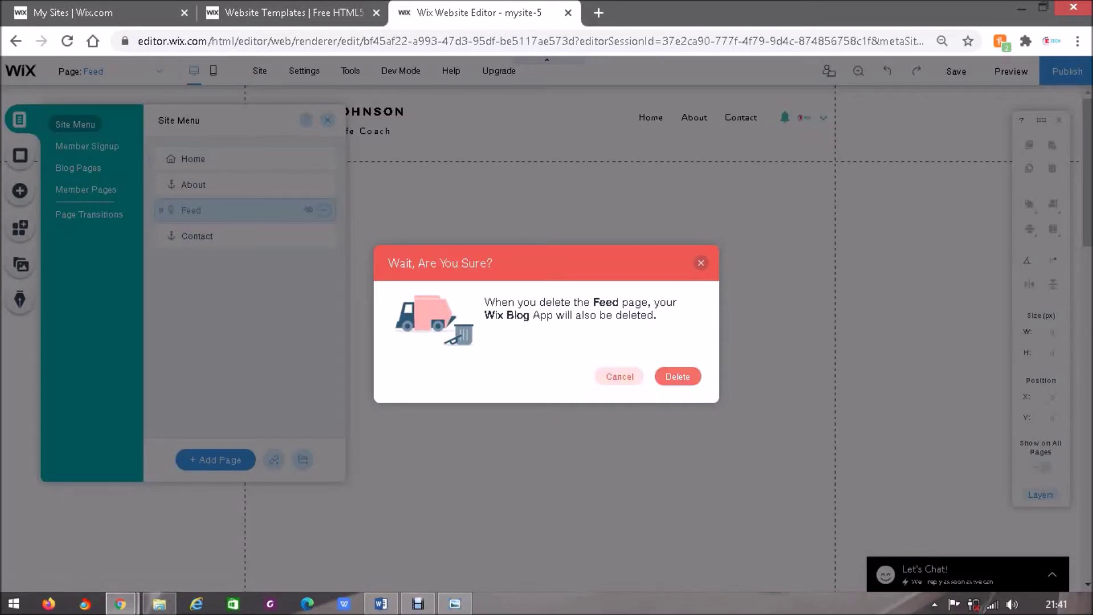
pyautogui.click(677, 377)
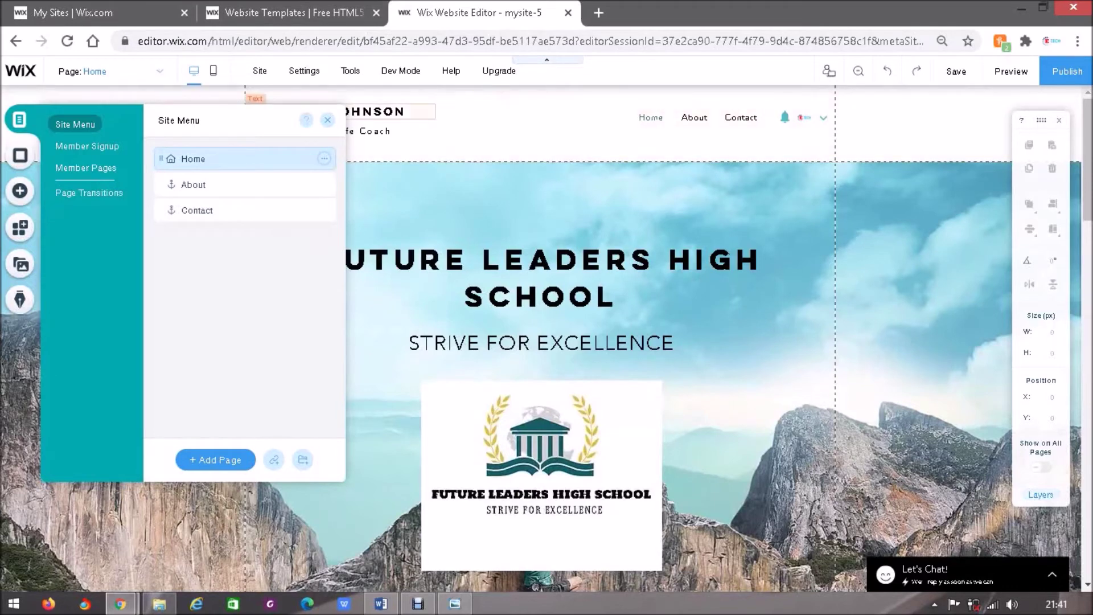
pyautogui.click(327, 120)
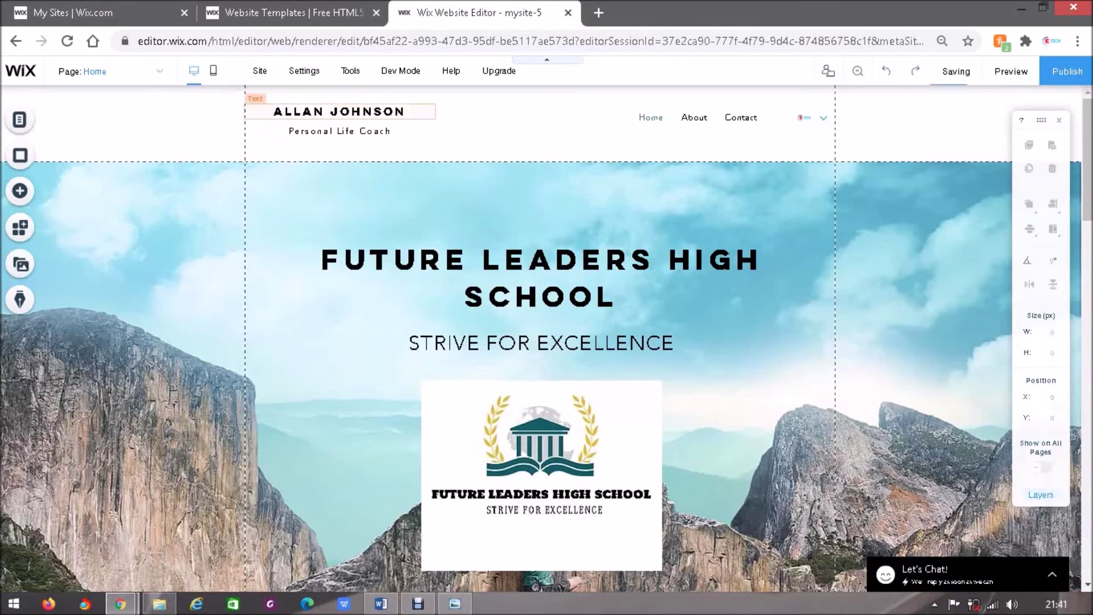
# Step: Replace the name in the page header with "FUTURE LEADERS HIGH SCHOOL" and widen its text box to 429 px
pyautogui.click(340, 112)
pyautogui.doubleClick(388, 109)
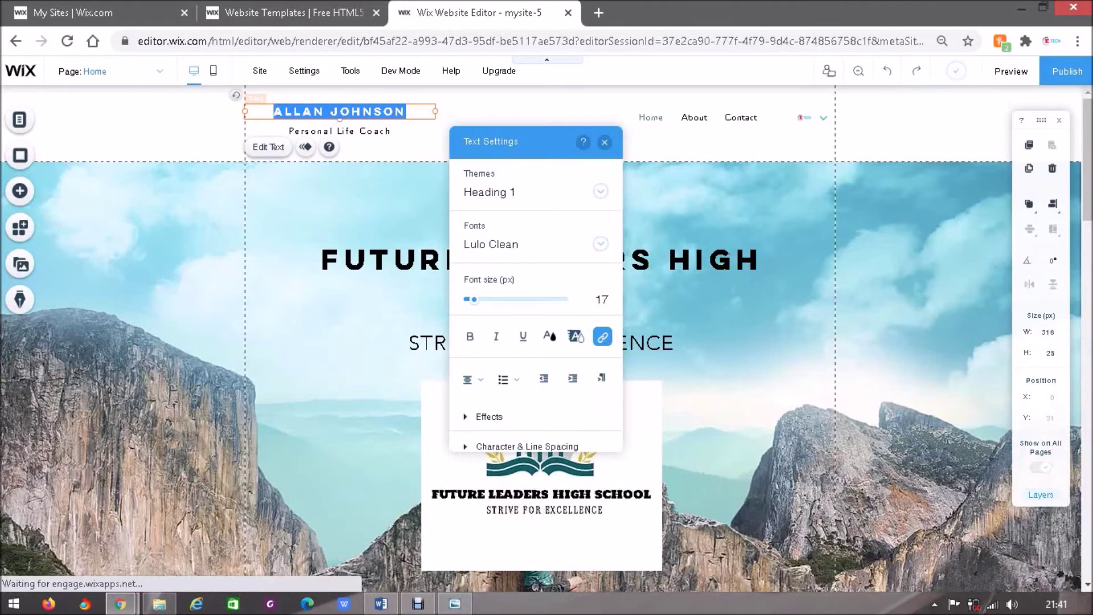
pyautogui.write('FUTURE')
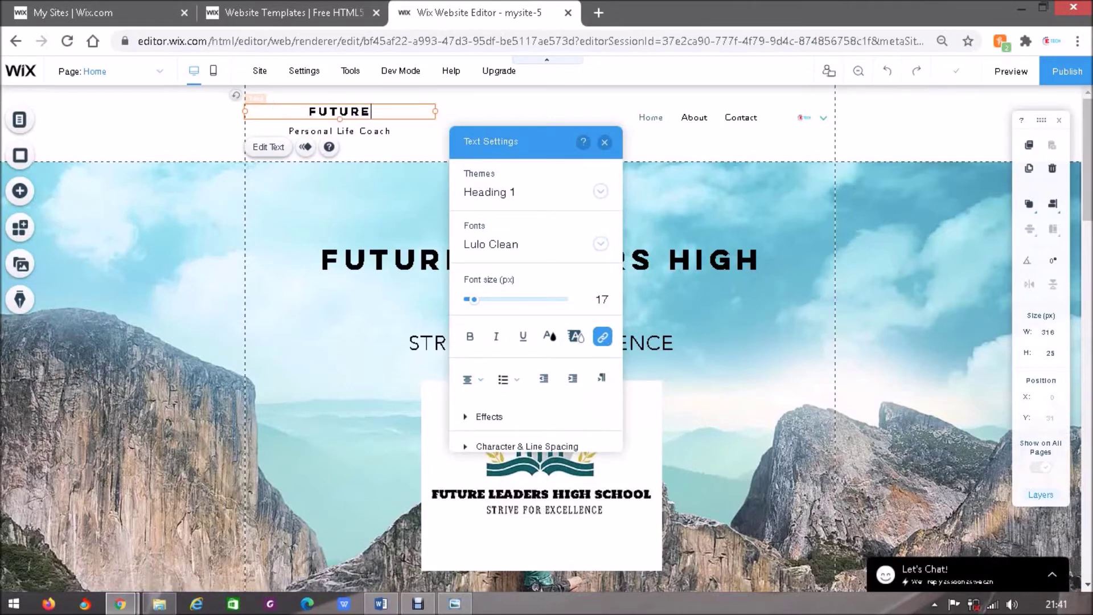
pyautogui.write(' LEADERS')
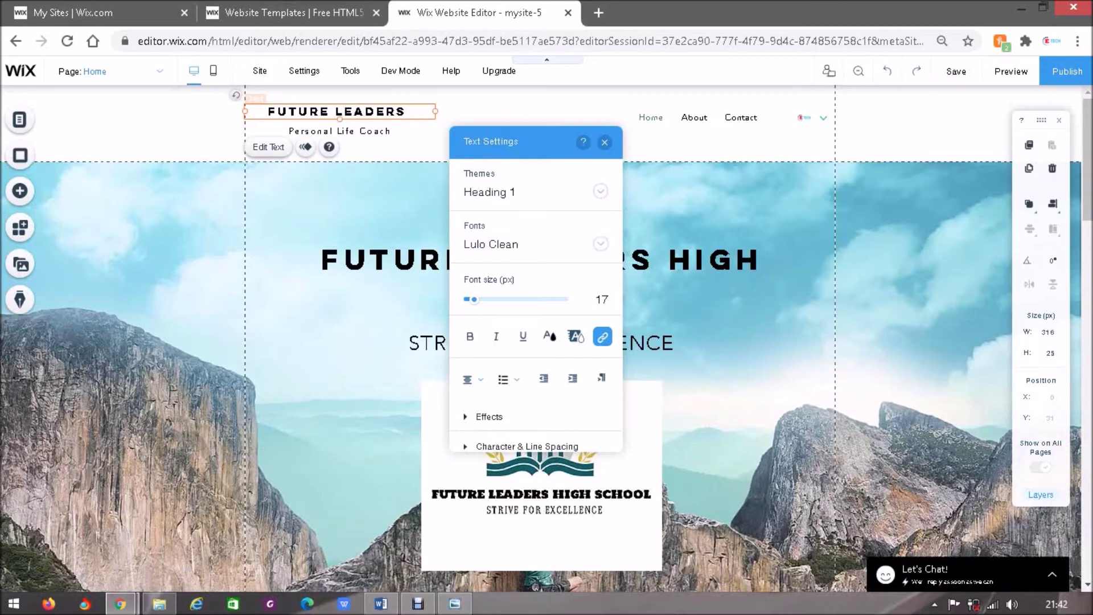
pyautogui.write(' HIGH SCHOOL')
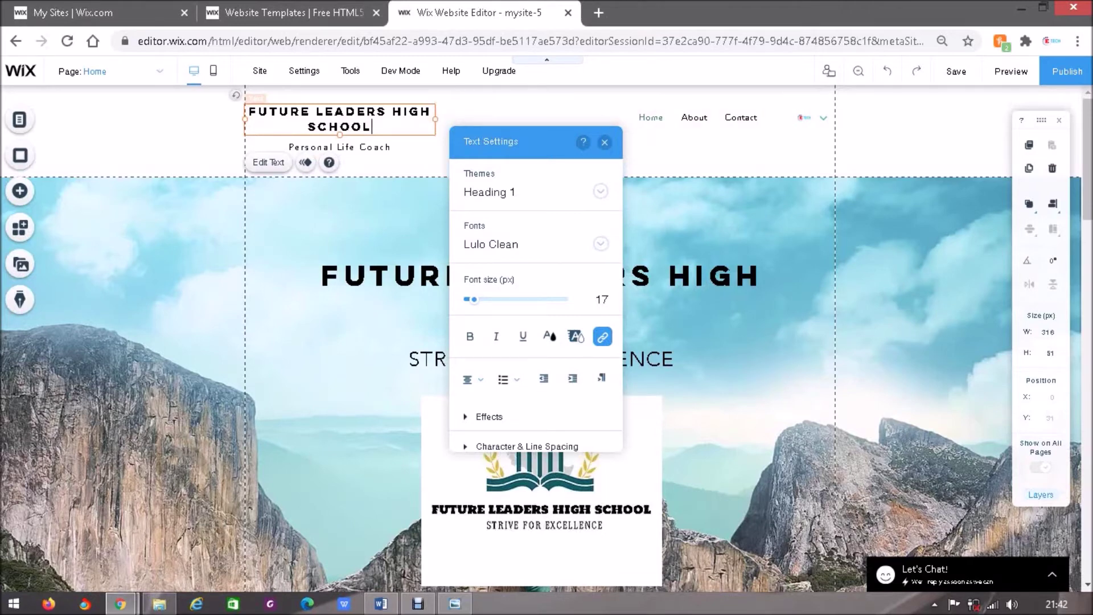
pyautogui.moveTo(435, 119); pyautogui.dragTo(503, 111)
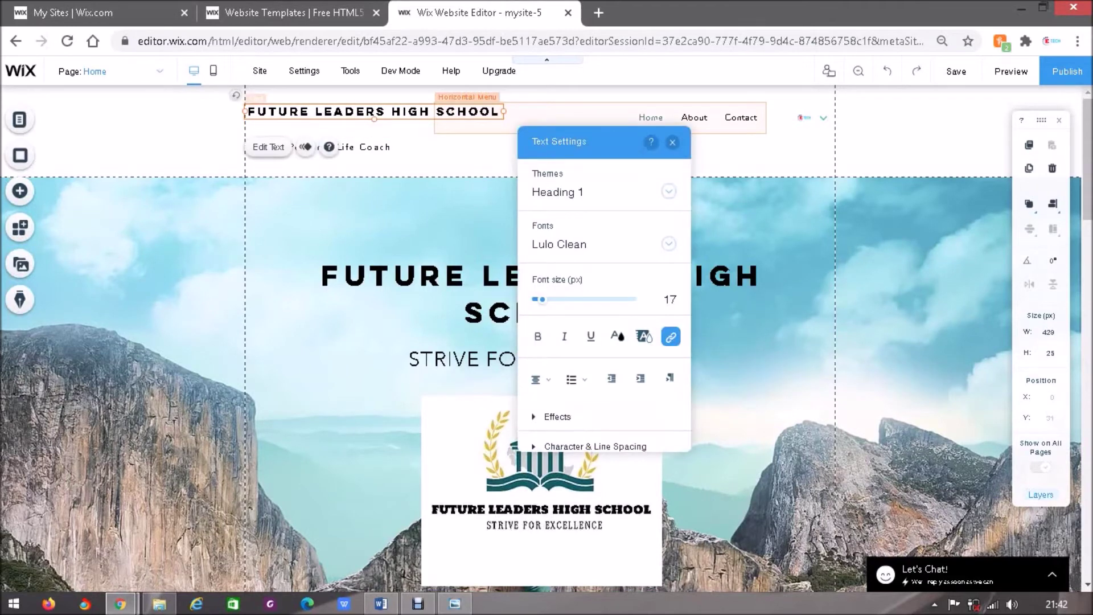
# Step: Narrow the header's horizontal menu to 289 px so that it clears the school name
pyautogui.click(530, 117)
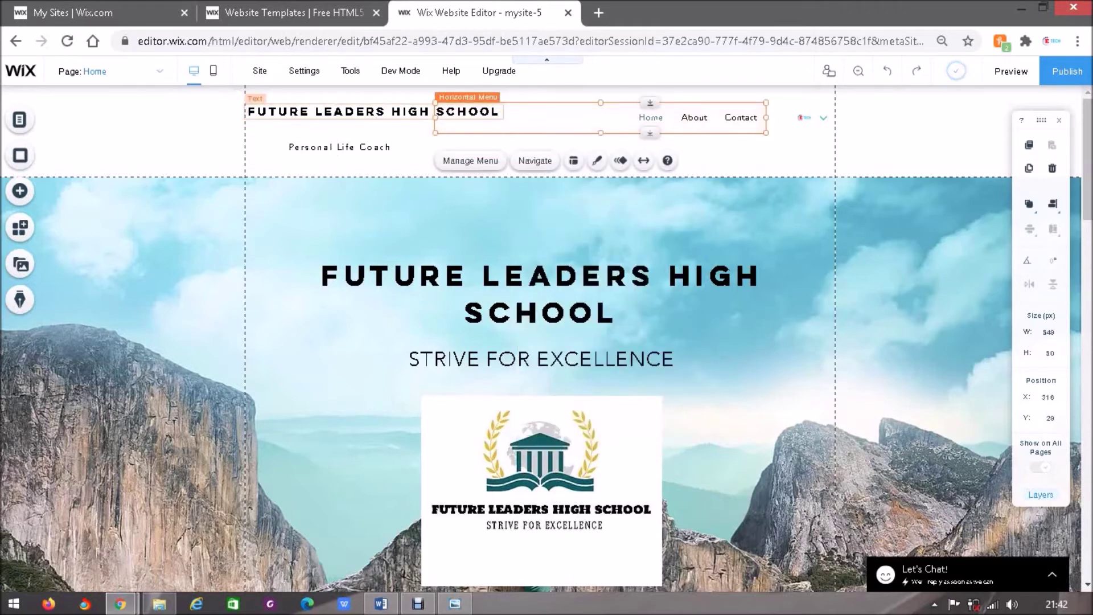
pyautogui.click(423, 111)
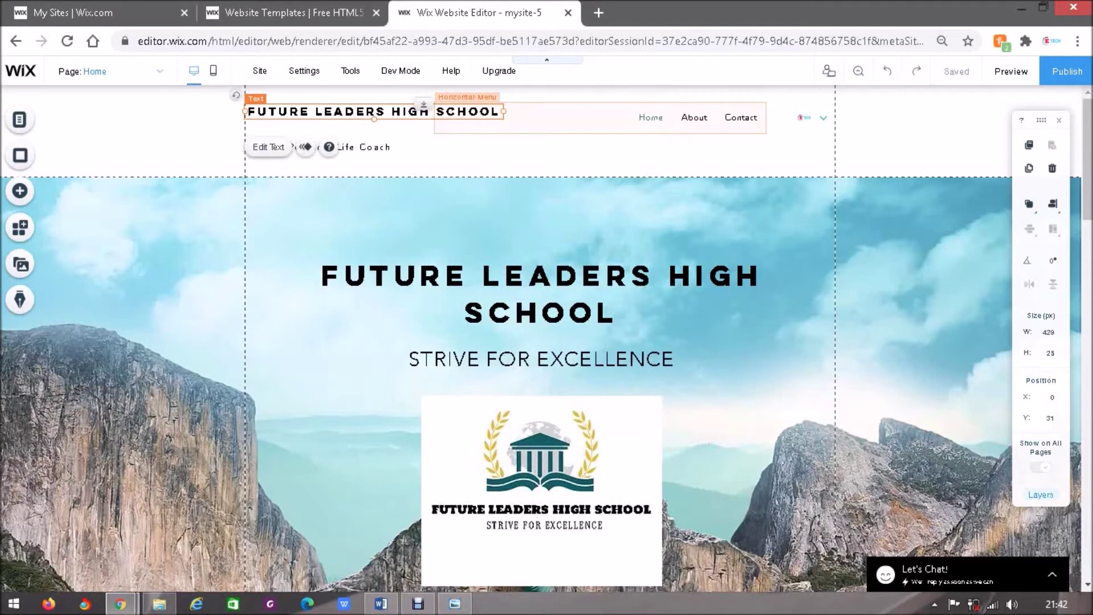
pyautogui.click(570, 118)
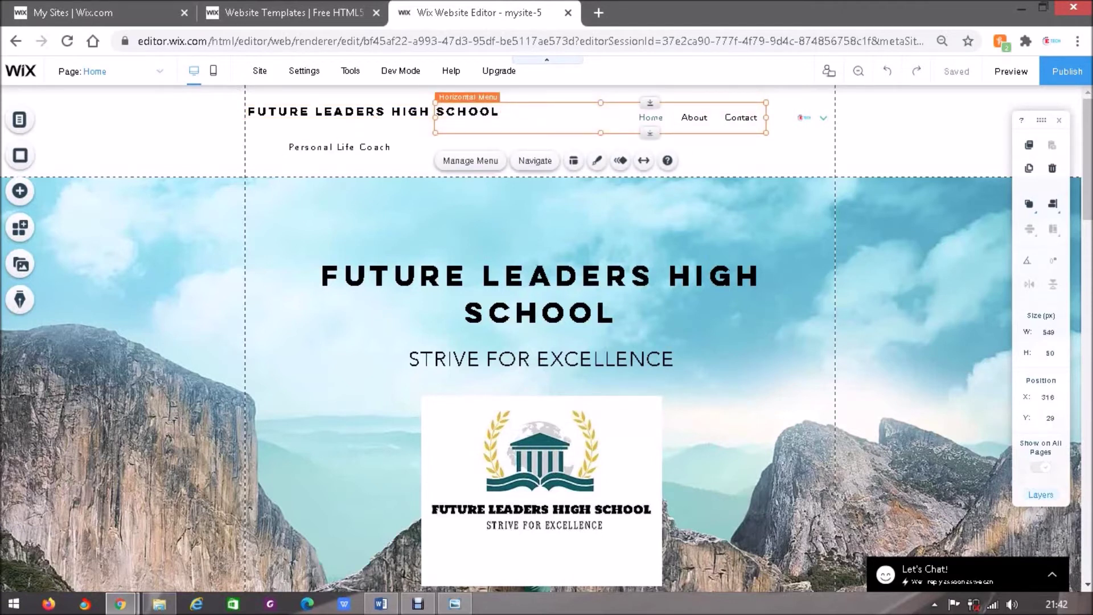
pyautogui.moveTo(435, 117); pyautogui.dragTo(592, 118)
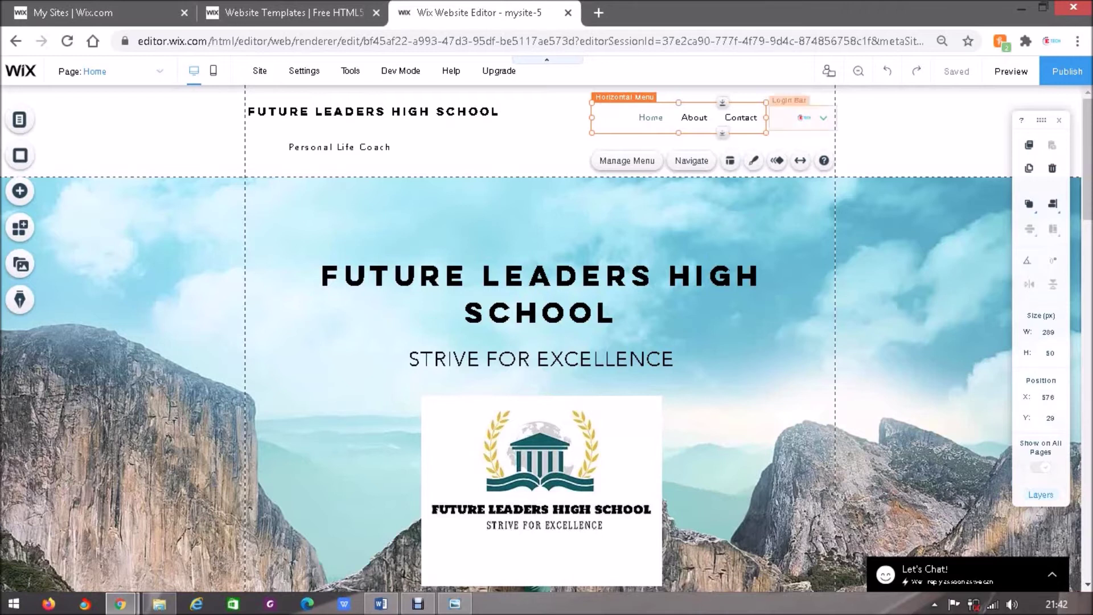
pyautogui.click(556, 131)
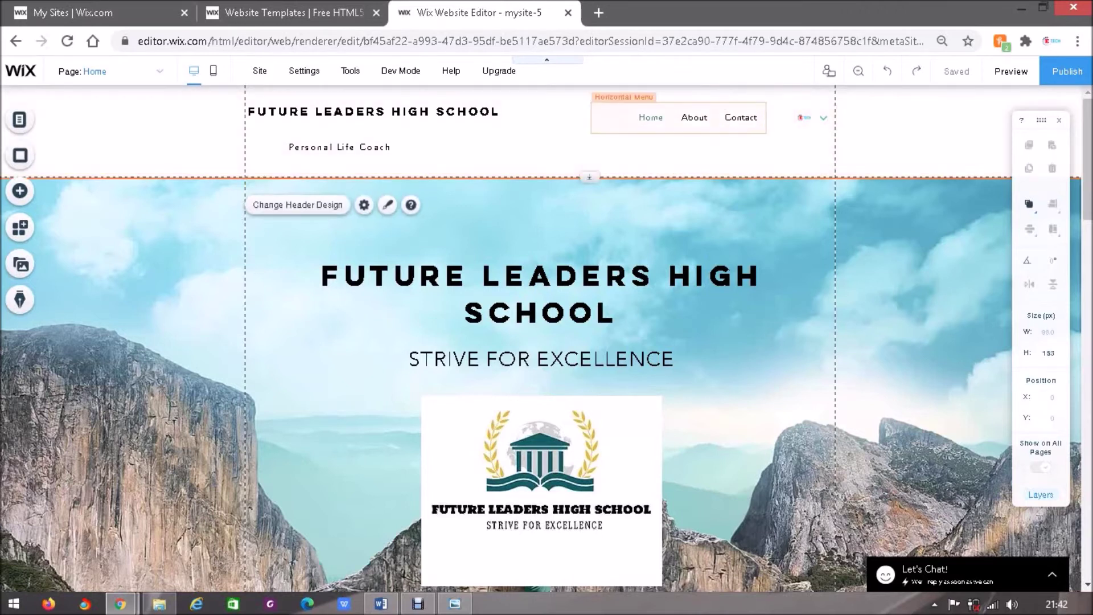
pyautogui.click(678, 117)
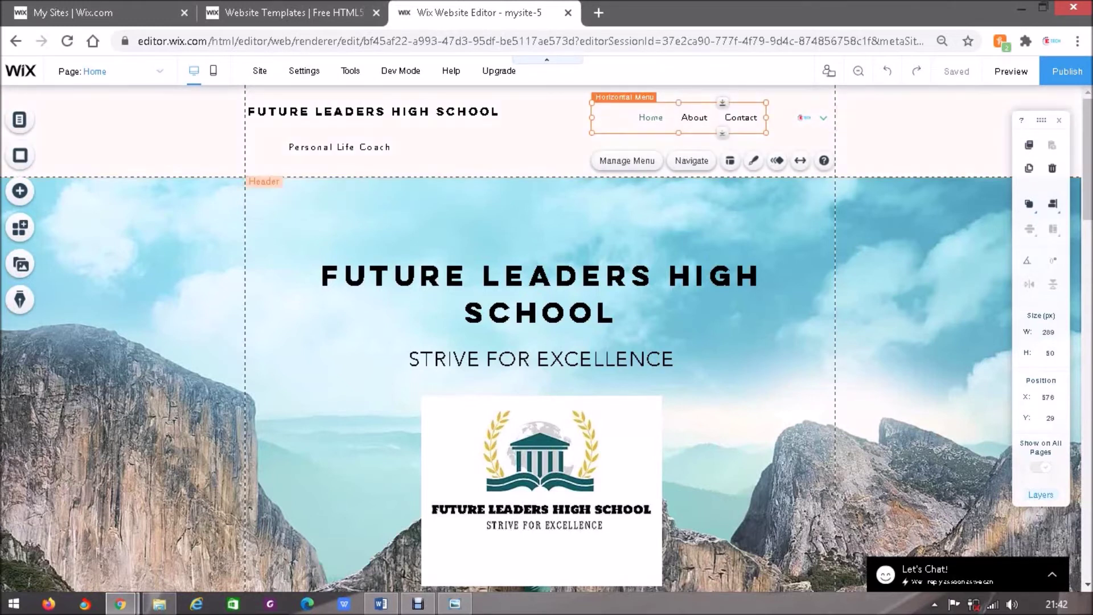
pyautogui.click(877, 128)
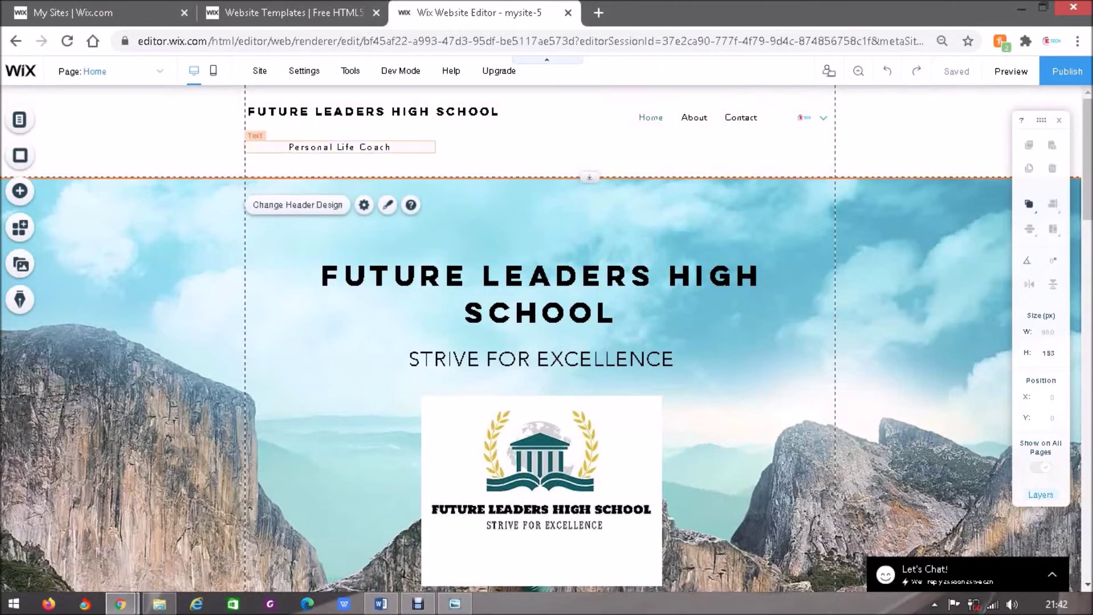
# Step: Replace the "Personal Life Coach" tagline in the header with "STRIVE FOR EXCELLENCE"
pyautogui.click(340, 147)
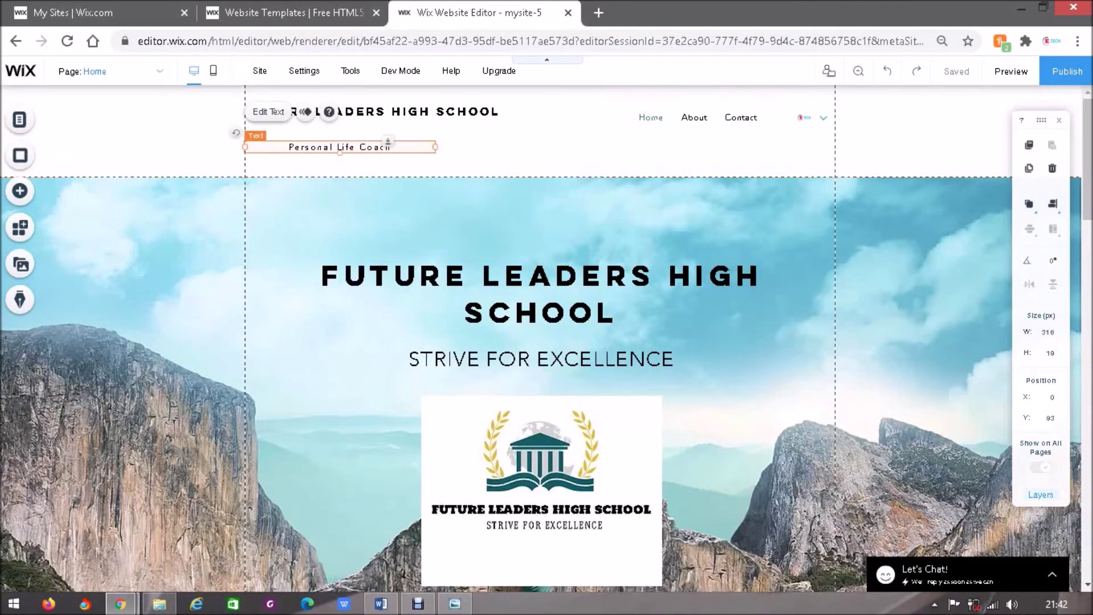
pyautogui.doubleClick(388, 146)
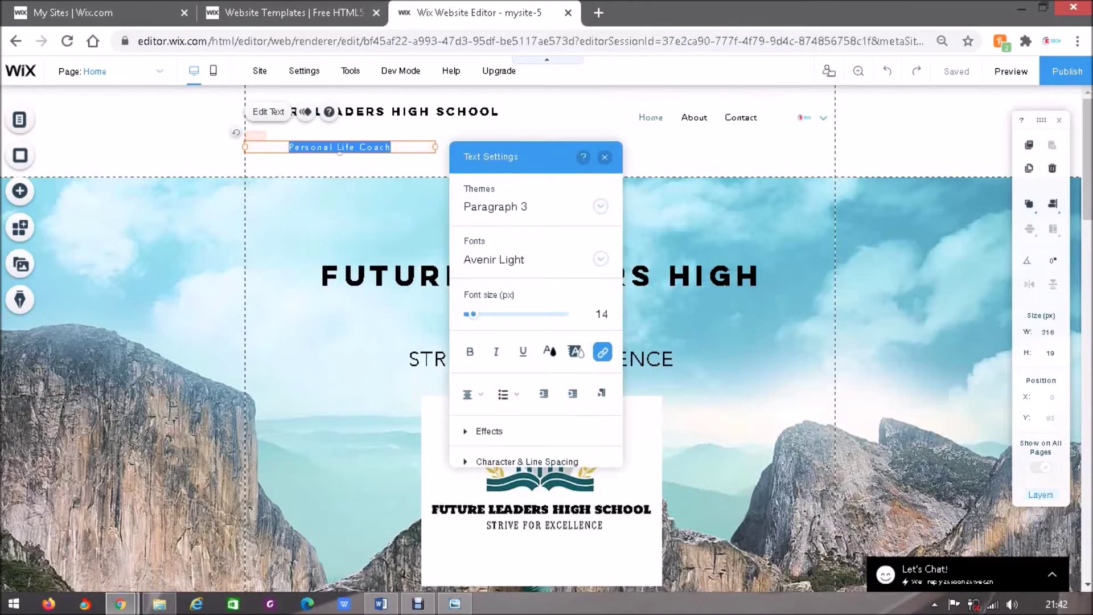
pyautogui.write('SRIV')
pyautogui.press('BackSpace')
pyautogui.press('BackSpace')
pyautogui.press('BackSpace')
pyautogui.write('TRIVE FOR')
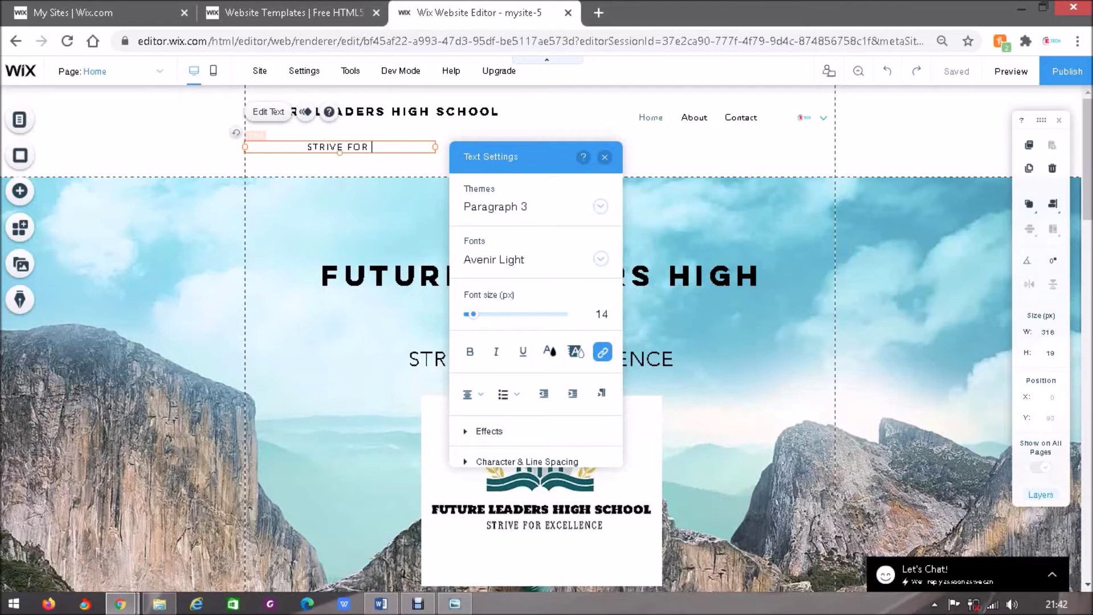
pyautogui.write(' EXCELLENCE')
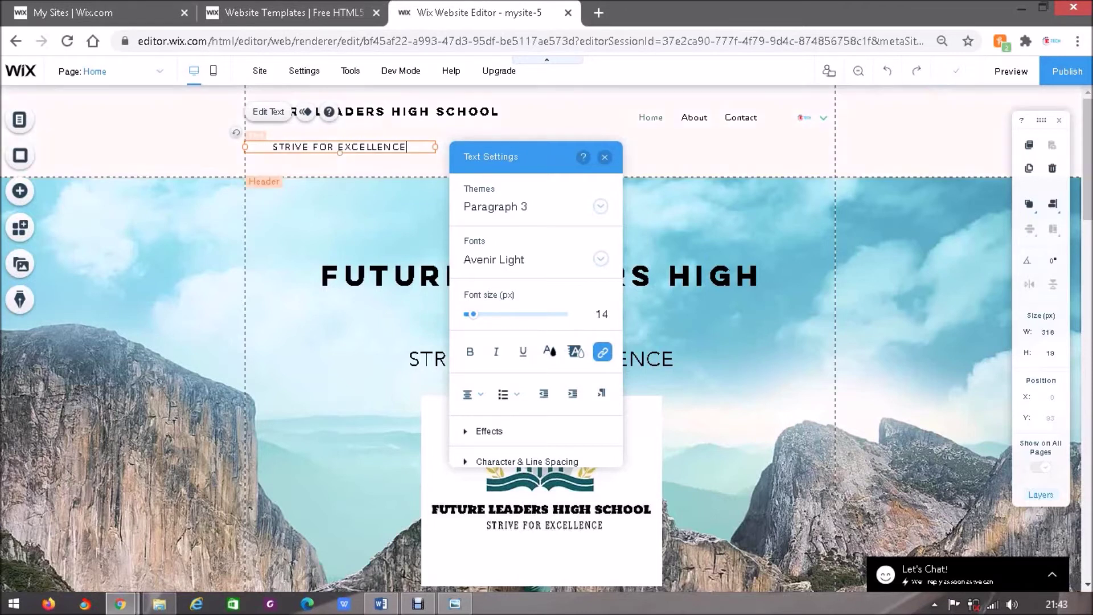
pyautogui.click(365, 165)
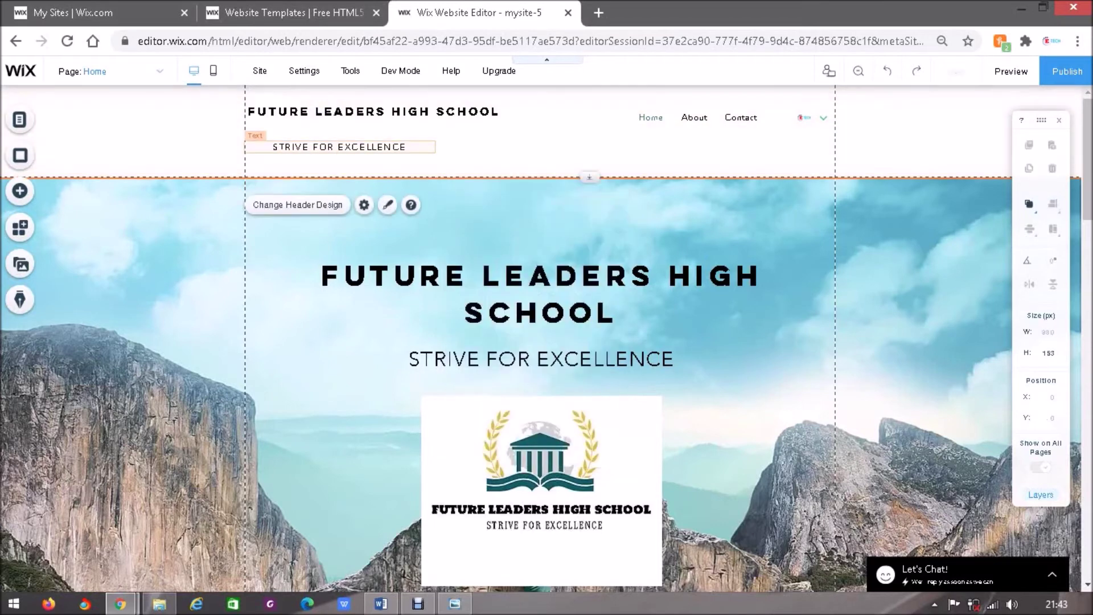
# Step: Centre the header motto directly beneath the school name, and break the name onto two lines before "HIGH SCHOOL"
pyautogui.click(359, 147)
pyautogui.moveTo(388, 141); pyautogui.dragTo(422, 121)
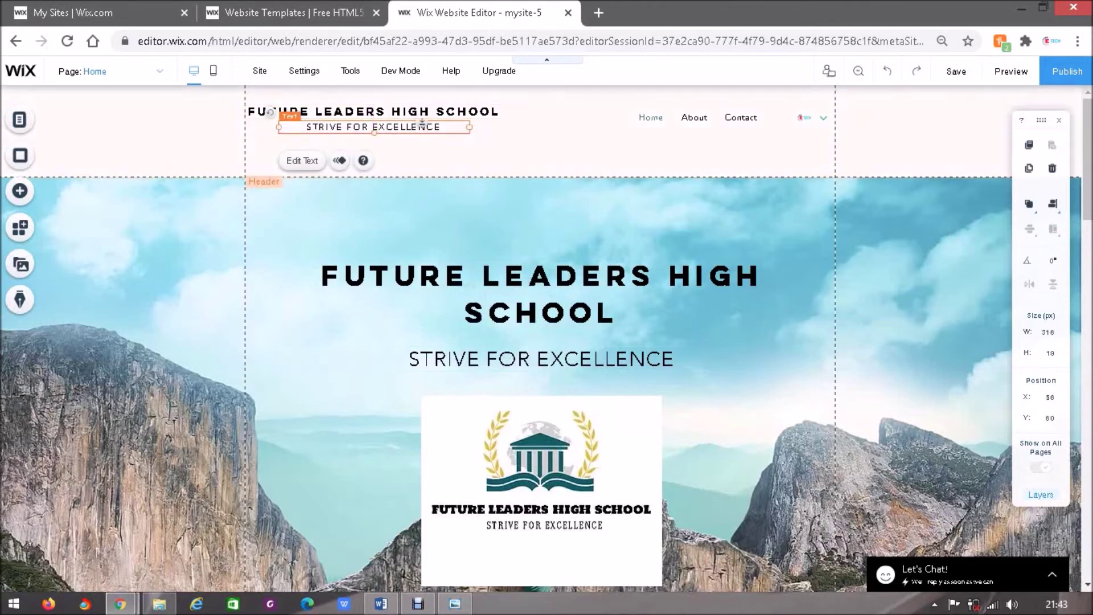
pyautogui.click(536, 141)
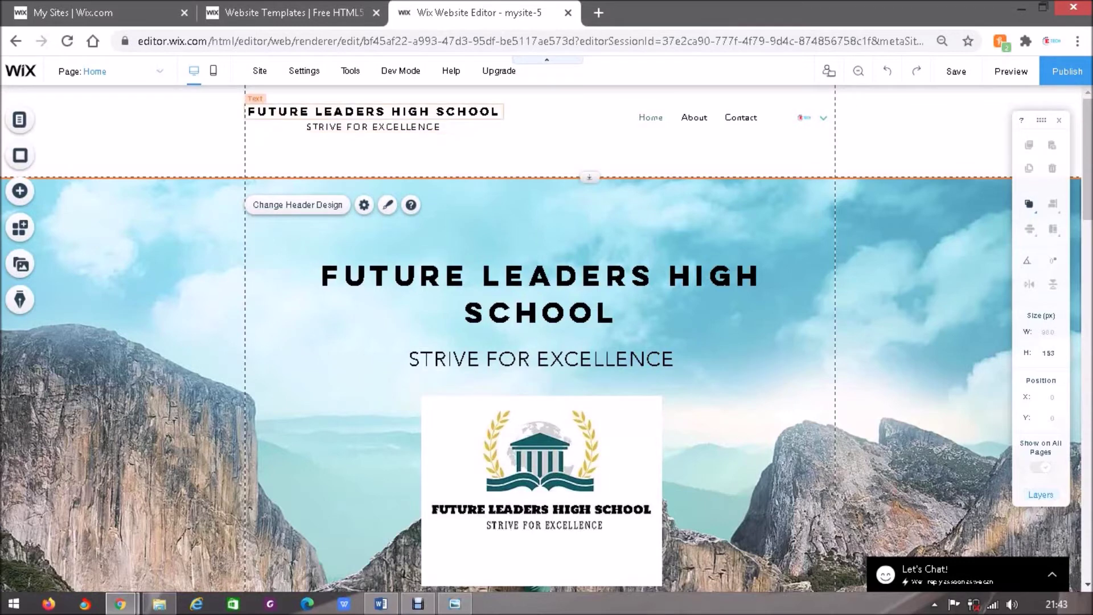
pyautogui.doubleClick(392, 112)
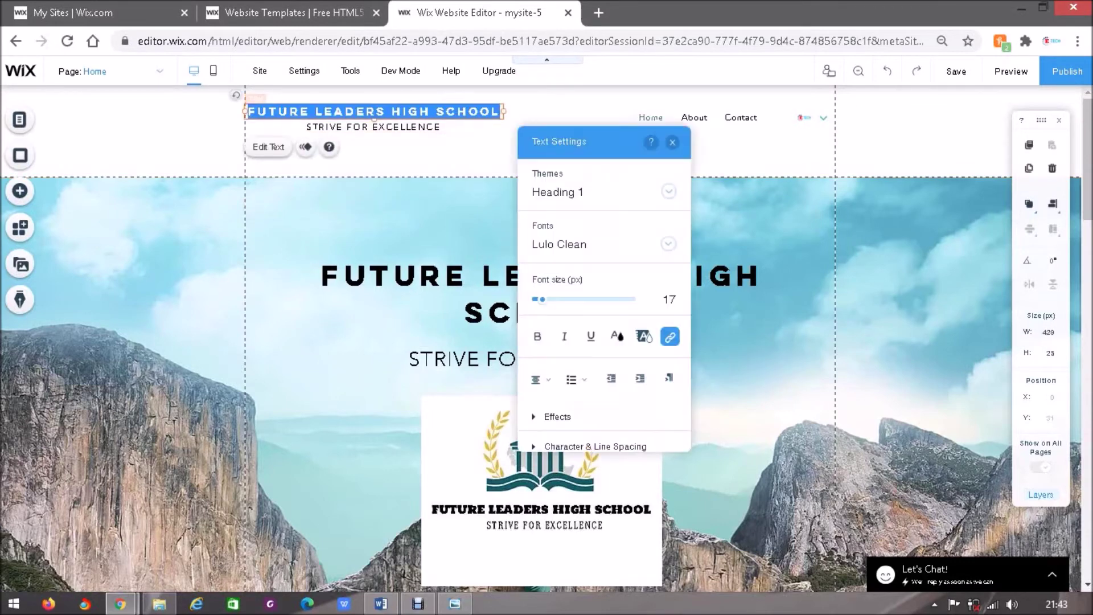
pyautogui.press('Return')
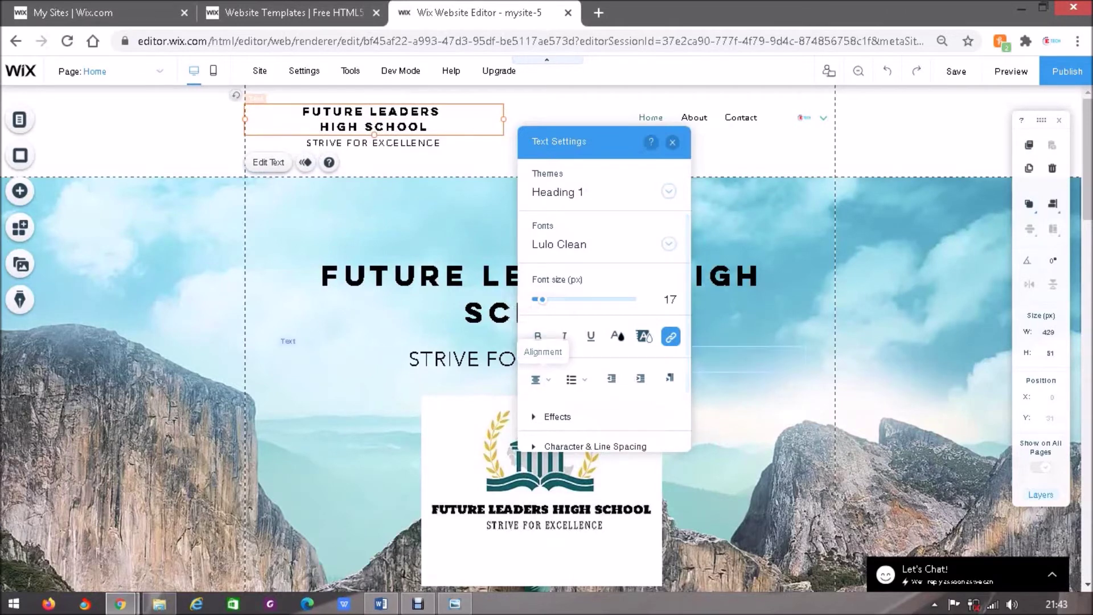
# Step: Shift the header motto slightly down to Y 91 px and shorten the header to a height of 125 px
pyautogui.click(422, 141)
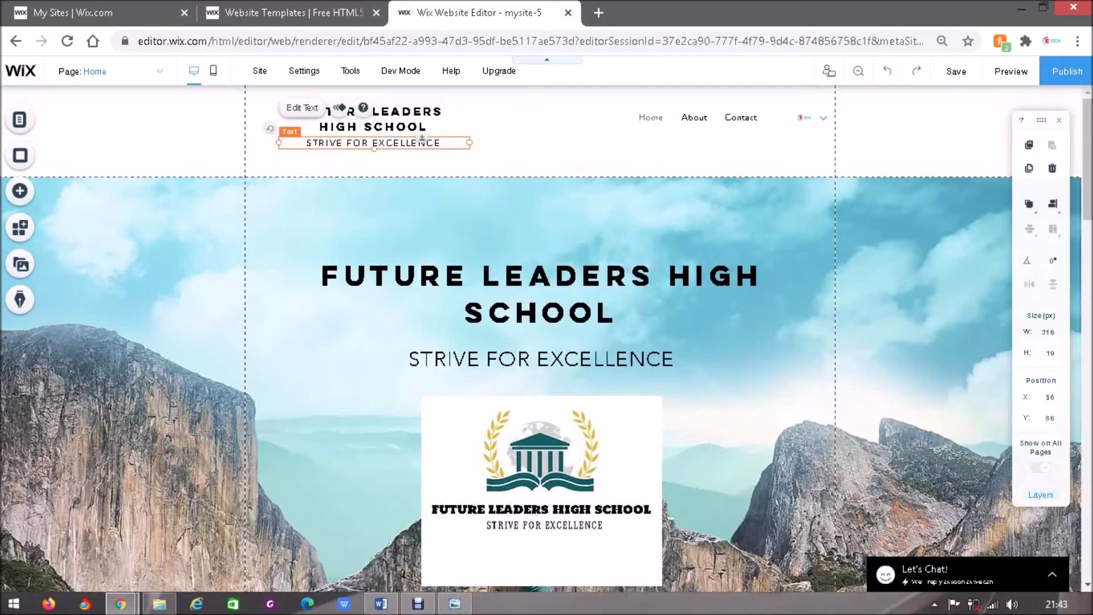
pyautogui.moveTo(422, 138); pyautogui.dragTo(422, 140)
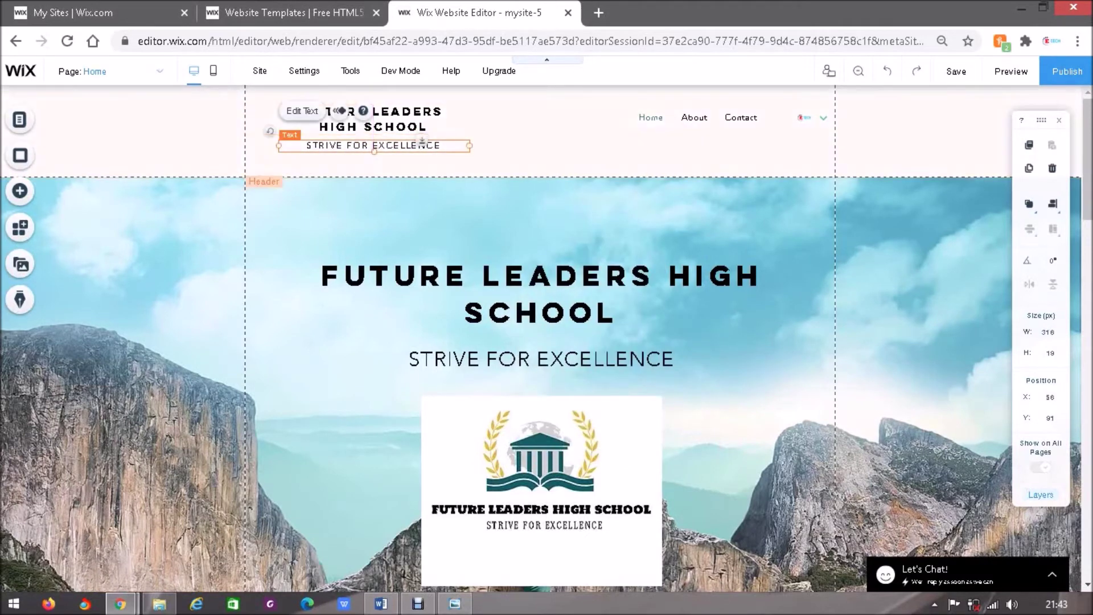
pyautogui.click(561, 143)
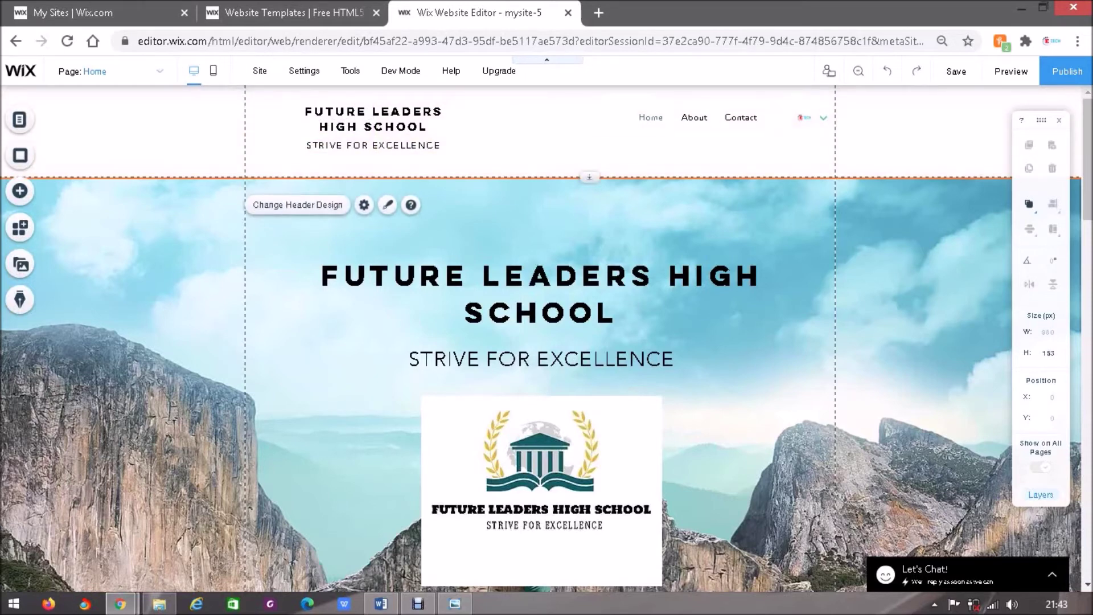
pyautogui.moveTo(589, 177); pyautogui.dragTo(589, 161)
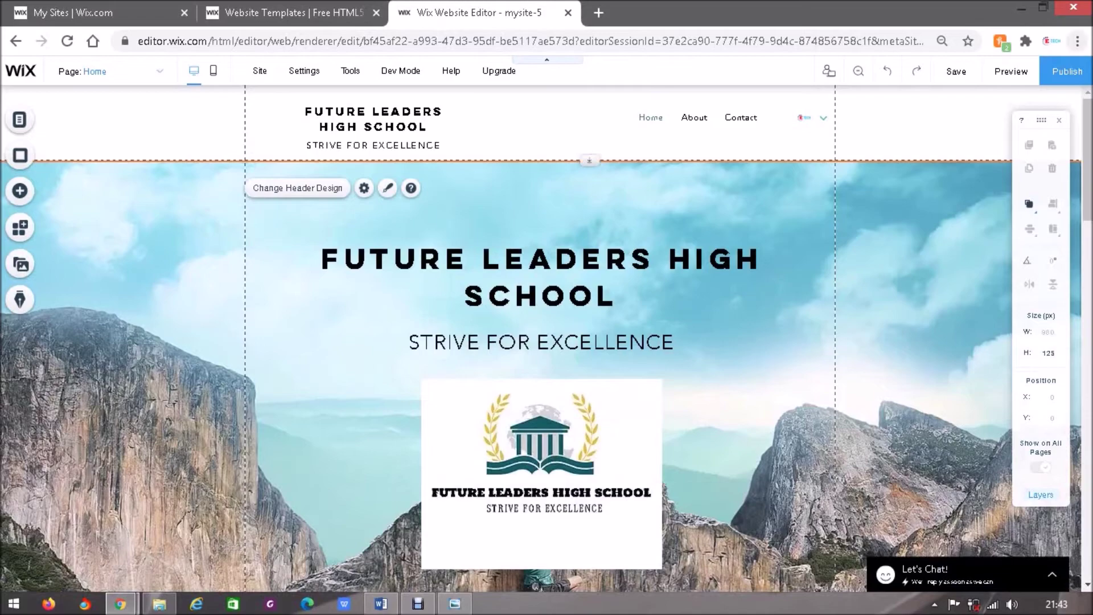
# Step: Switch to the GRADUATION INFORMATION document in Word and highlight the "School's Name, contact information, motto and crest" requirement in yellow
pyautogui.scroll(-2, 546, 339)
pyautogui.scroll(-5, 547, 339)
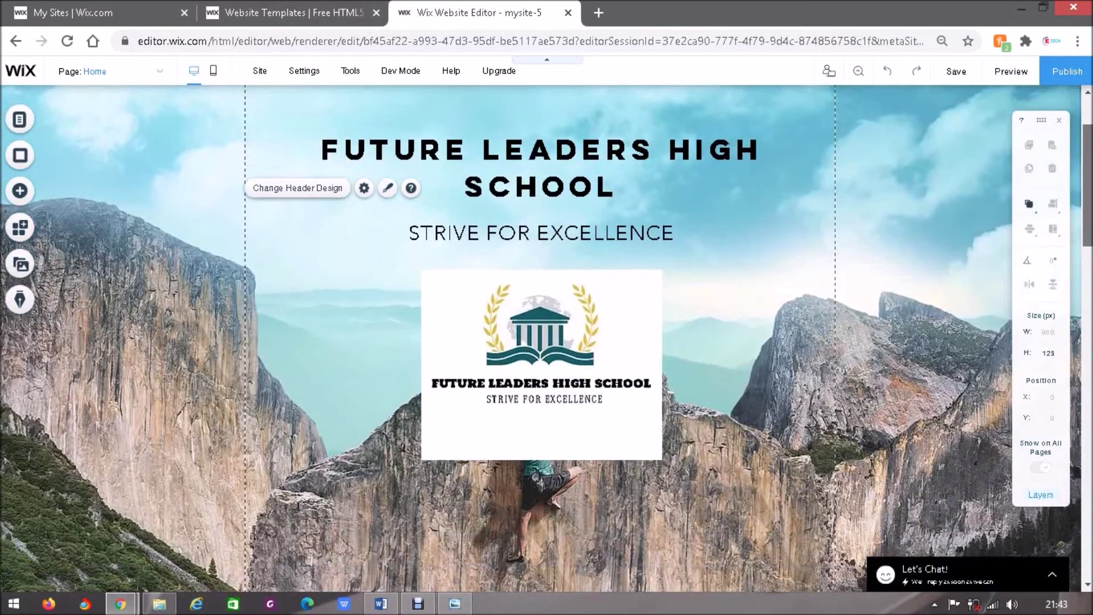
pyautogui.scroll(6, 547, 338)
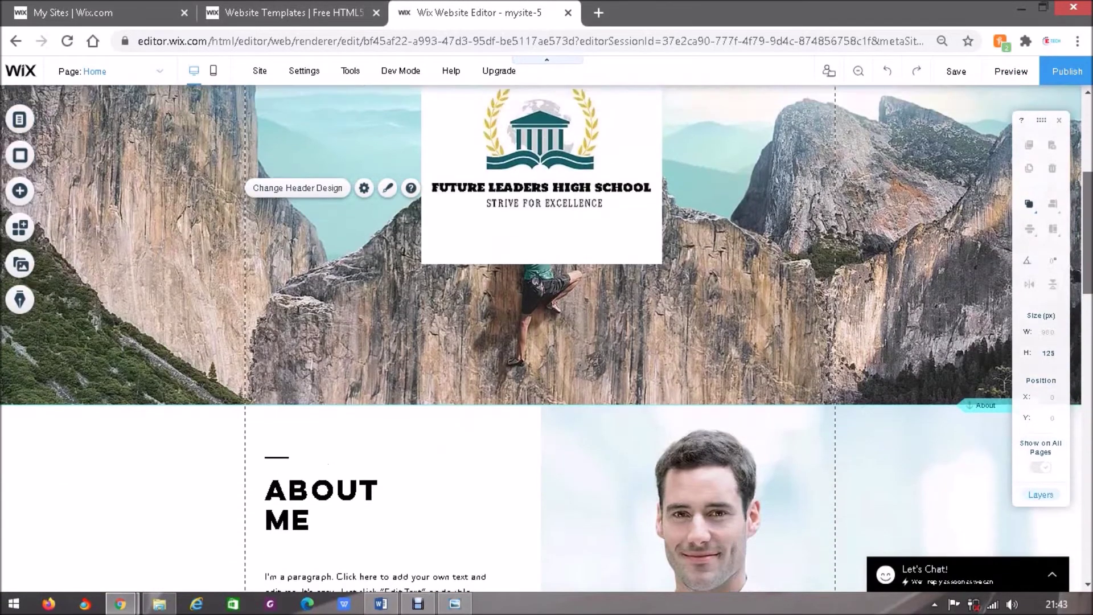
pyautogui.scroll(-4, 547, 339)
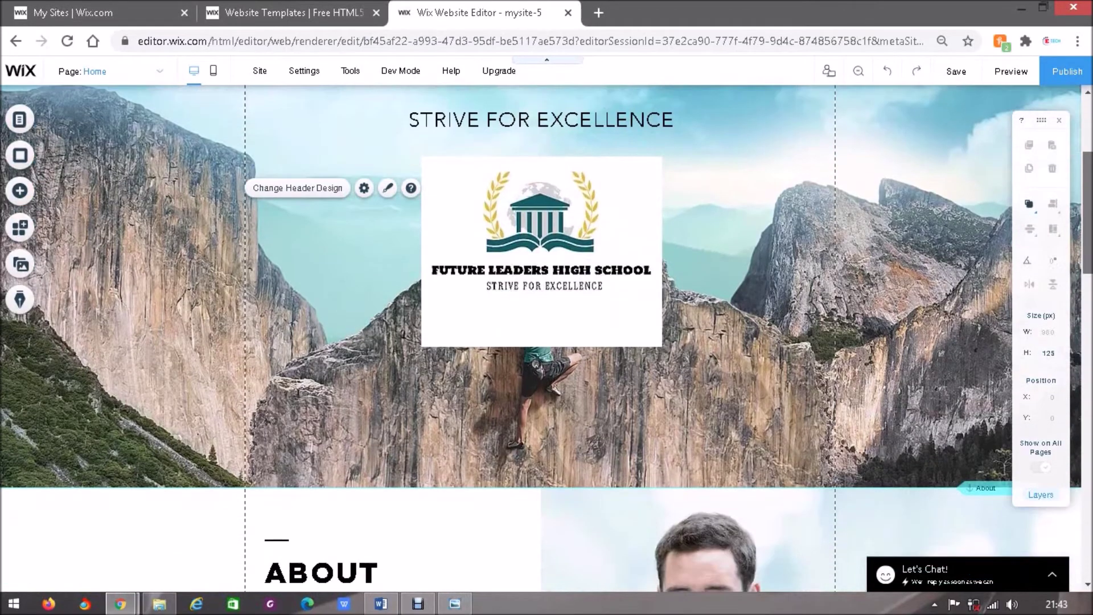
pyautogui.scroll(-1, 547, 339)
pyautogui.click(381, 604)
pyautogui.rightClick(380, 604)
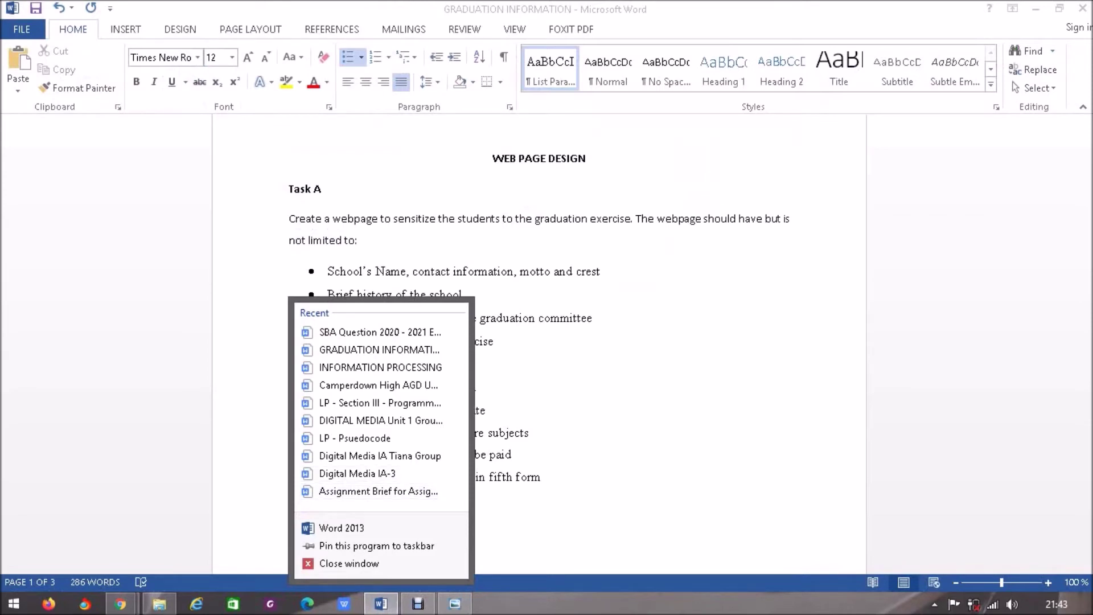
pyautogui.click(593, 317)
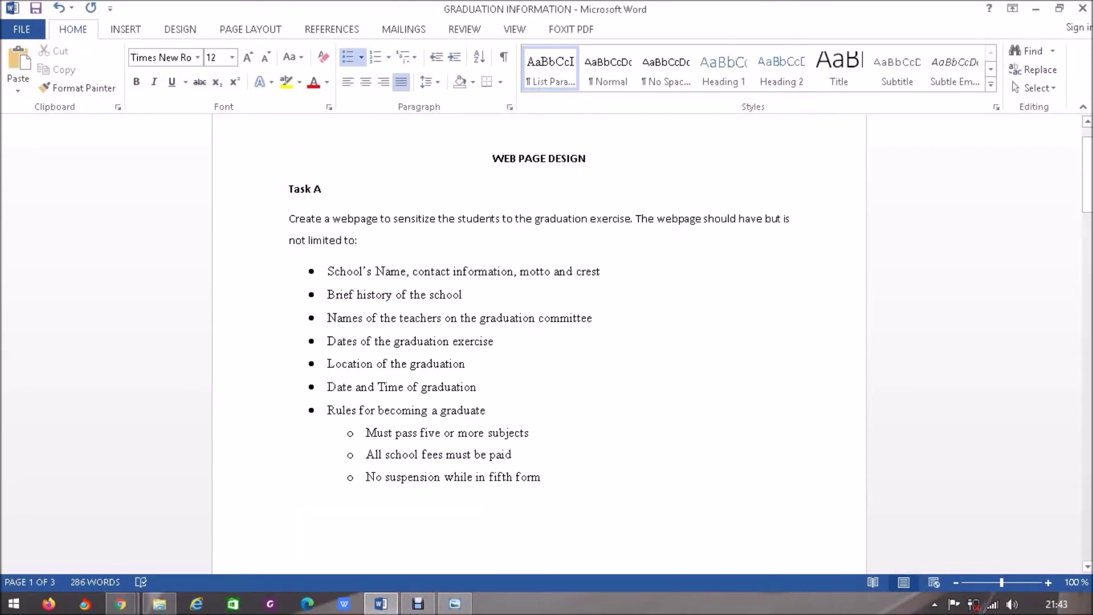
pyautogui.moveTo(601, 271); pyautogui.dragTo(328, 271)
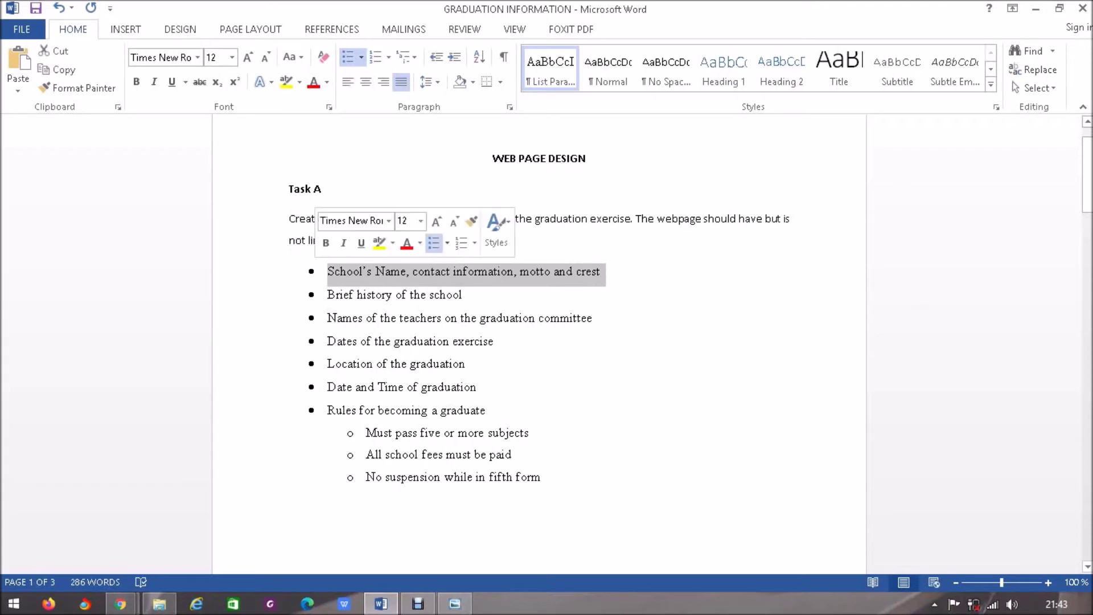
pyautogui.click(380, 243)
pyautogui.click(327, 271)
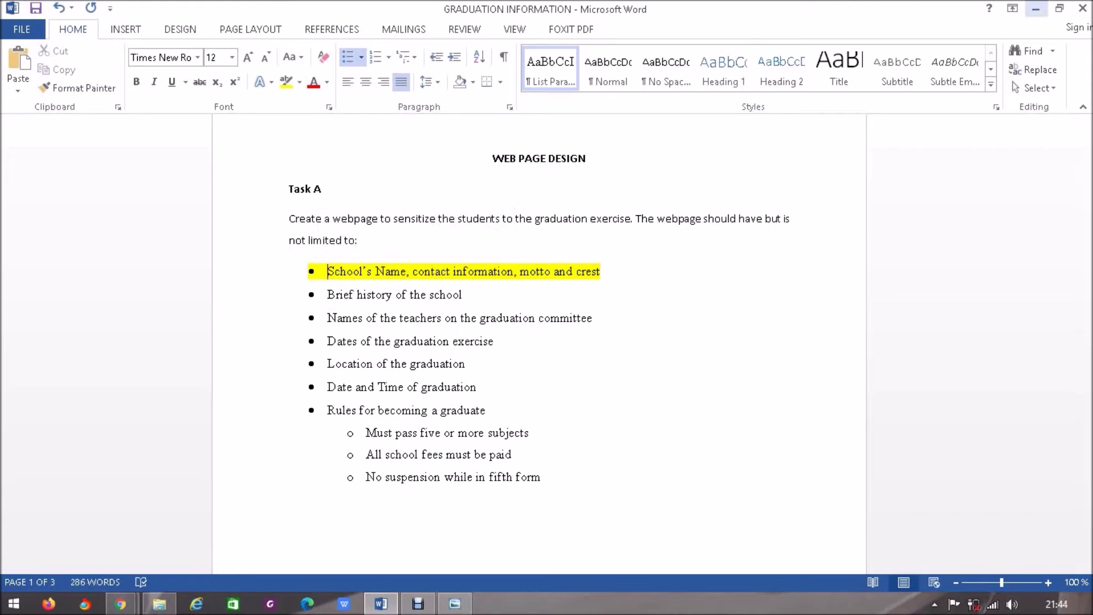
# Step: Switch back to the Wix editor and replace the "ABOUT ME" heading with "SCHOOL'S HISTORY"
pyautogui.click(1036, 8)
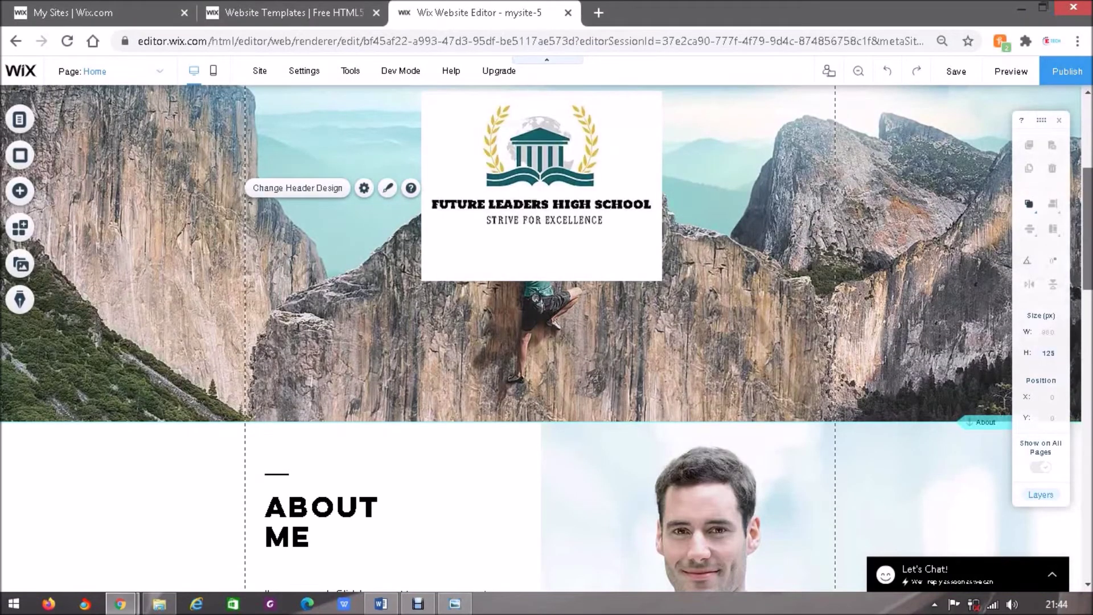
pyautogui.scroll(-5, 547, 338)
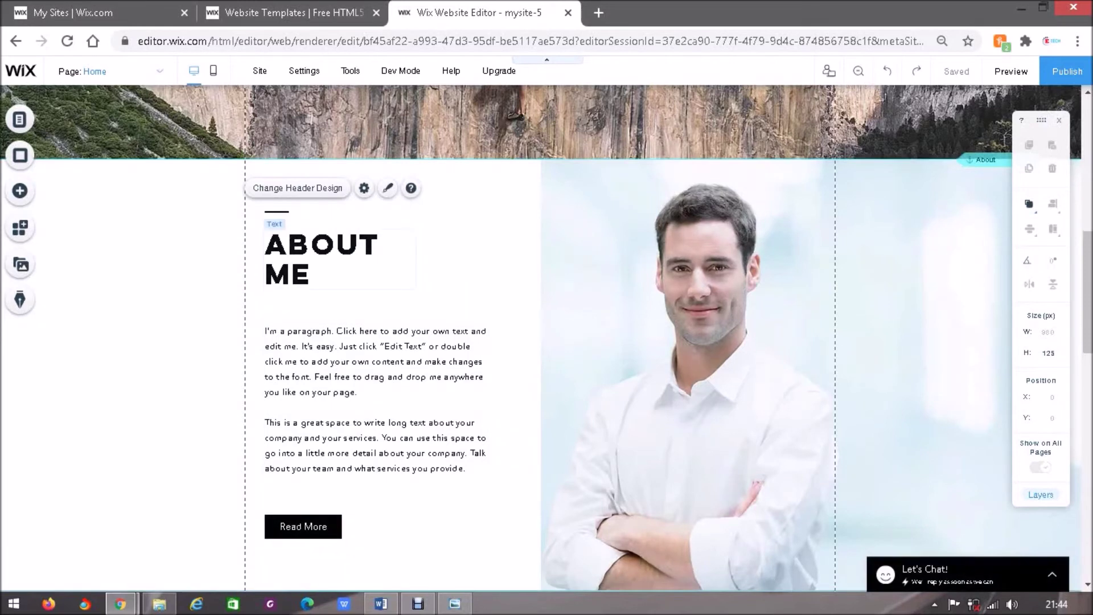
pyautogui.click(340, 259)
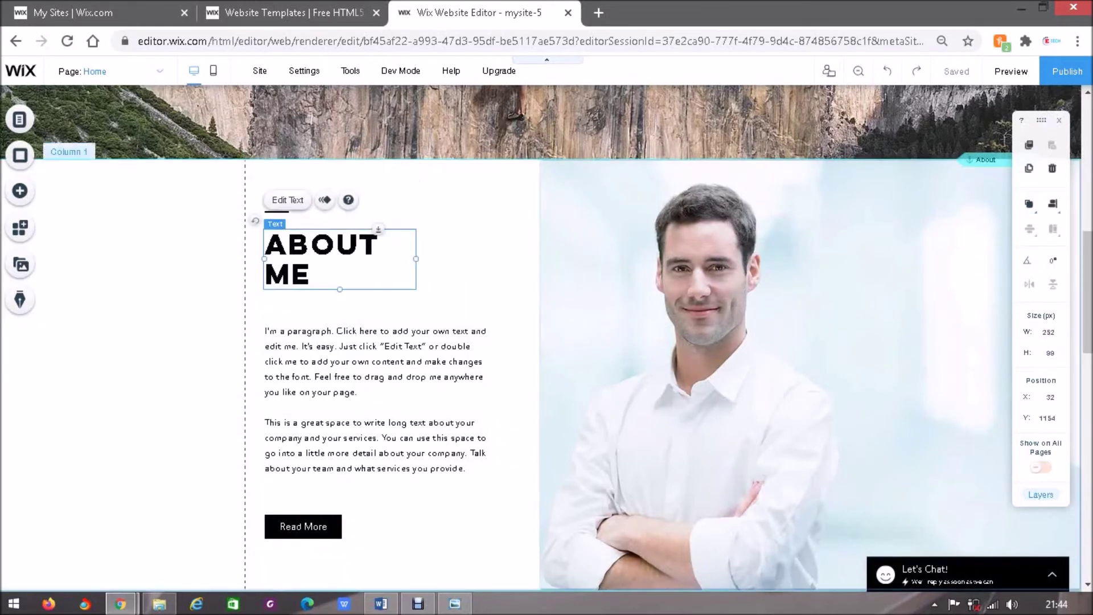
pyautogui.doubleClick(330, 254)
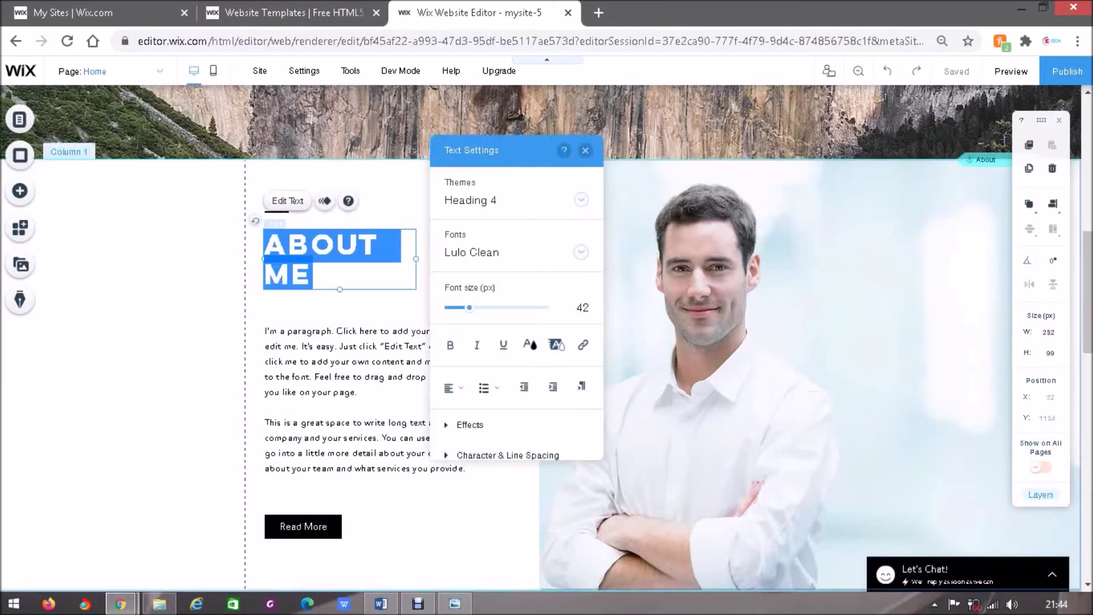
pyautogui.write('HISTORY')
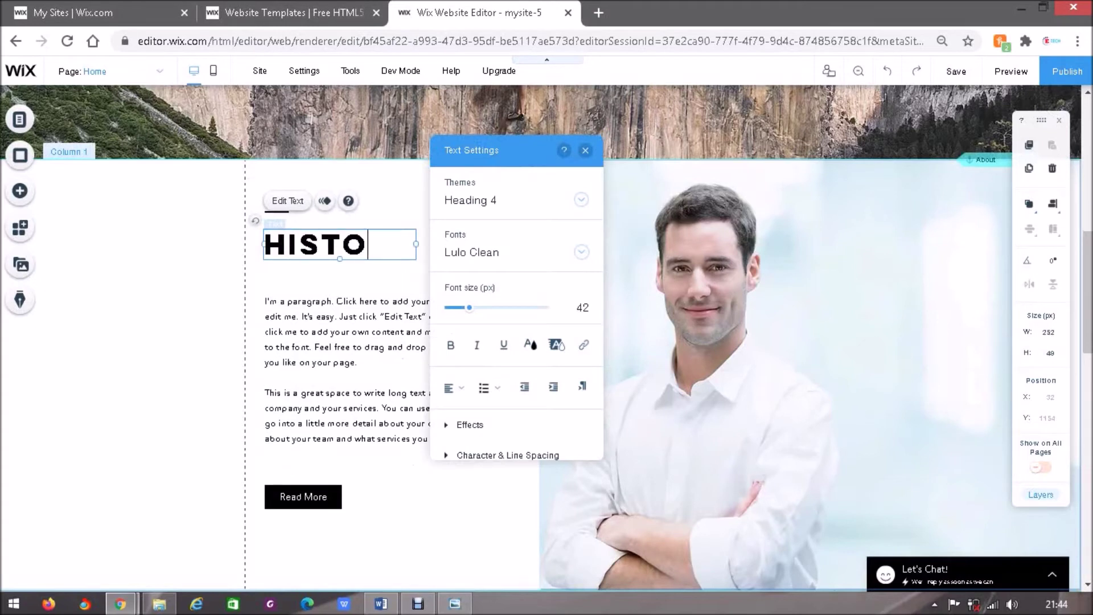
pyautogui.press('BackSpace')
pyautogui.press('BackSpace')
pyautogui.press('BackSpace')
pyautogui.press('BackSpace')
pyautogui.press('BackSpace')
pyautogui.press('BackSpace')
pyautogui.press('BackSpace')
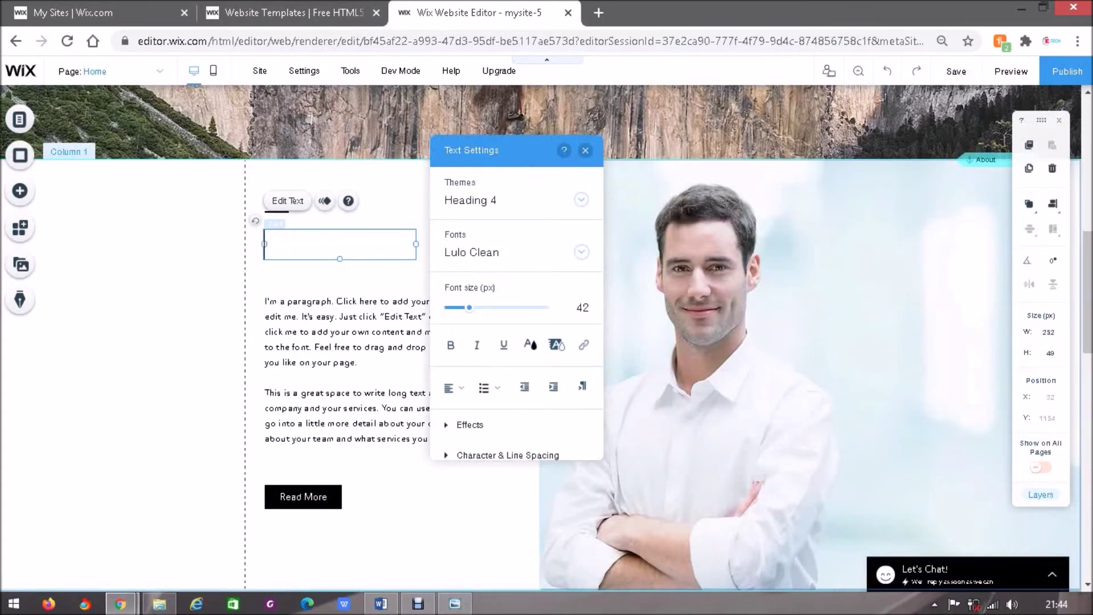
pyautogui.write('SCHOOL')
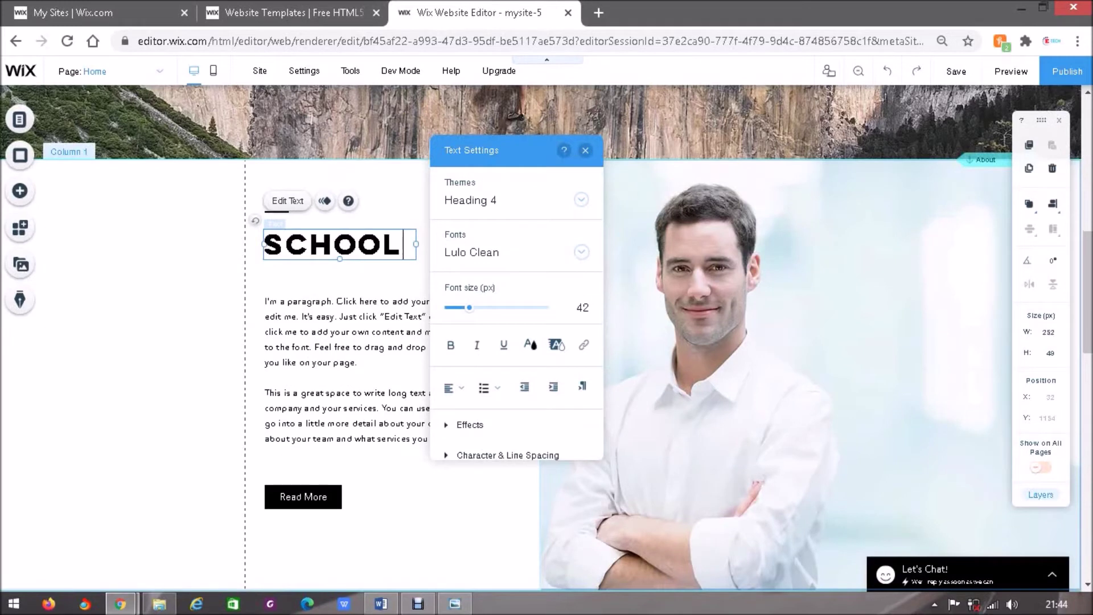
pyautogui.write("'")
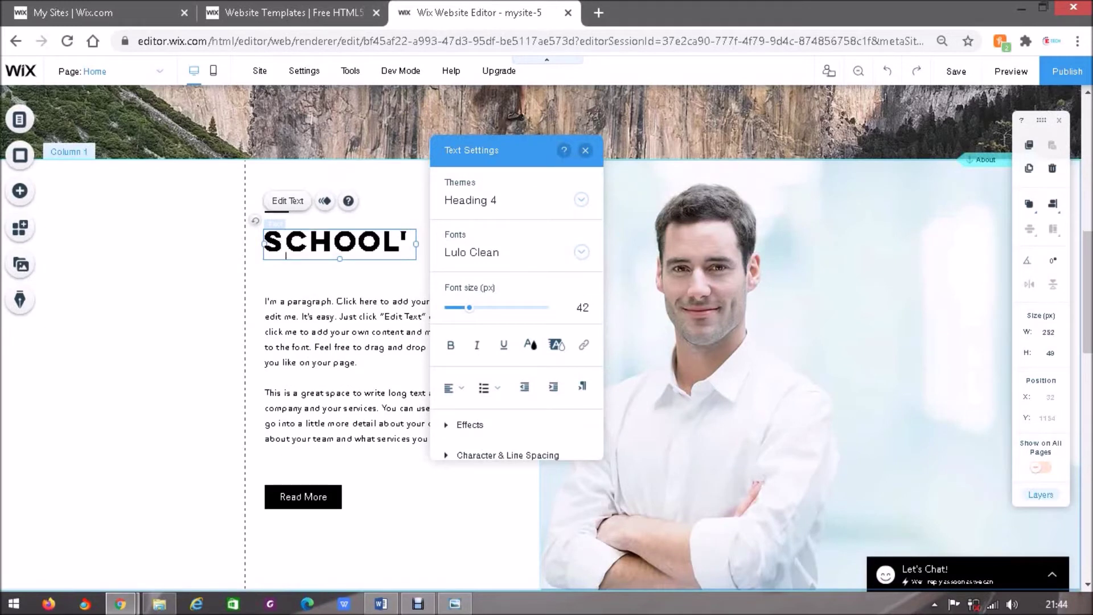
pyautogui.write('s HISTORY')
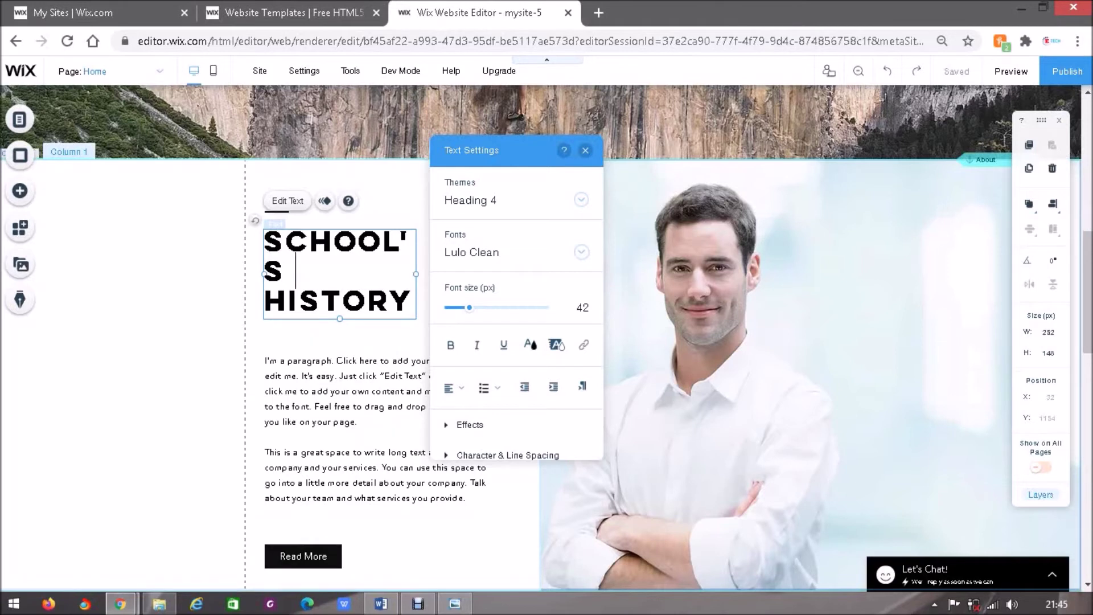
# Step: Widen the "SCHOOL'S HISTORY" text box to about 295 px and move the paragraph below it up to Y 1293 px
pyautogui.moveTo(416, 274); pyautogui.dragTo(442, 259)
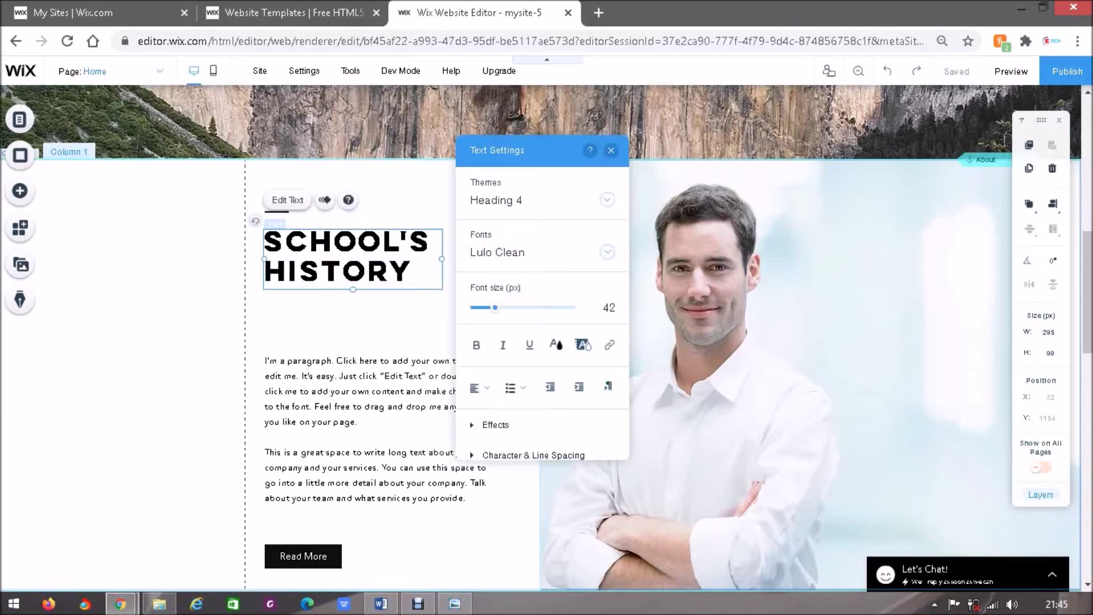
pyautogui.click(344, 318)
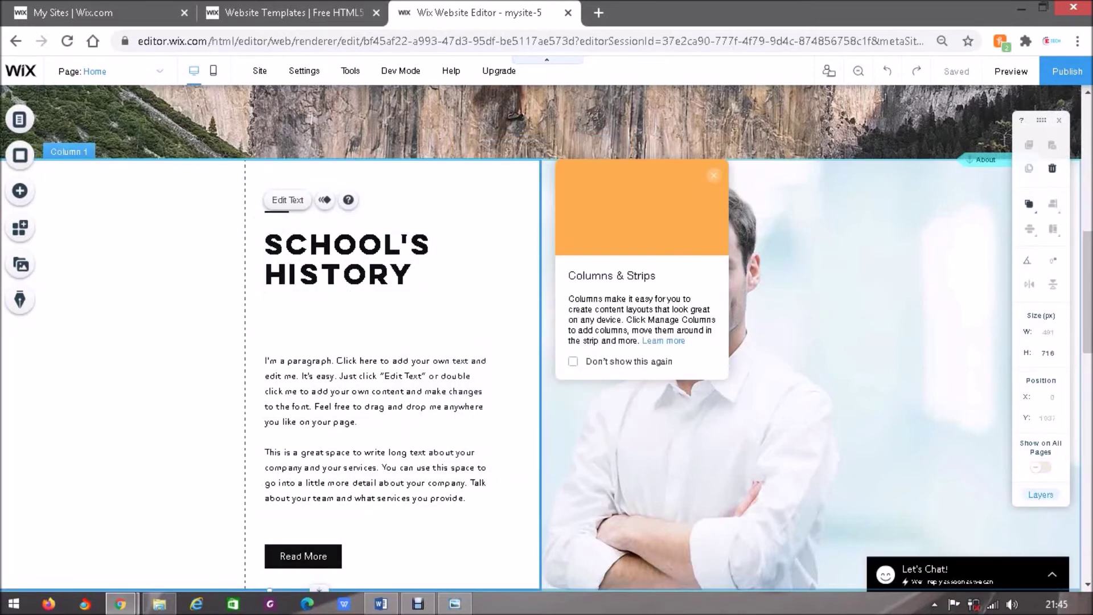
pyautogui.click(376, 407)
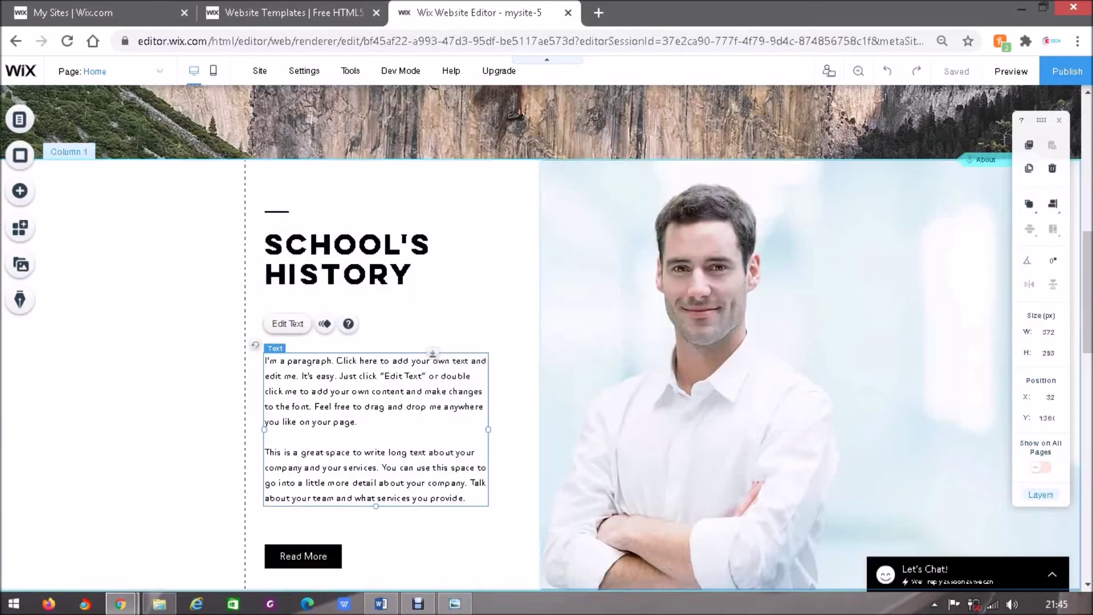
pyautogui.moveTo(376, 407); pyautogui.dragTo(376, 367)
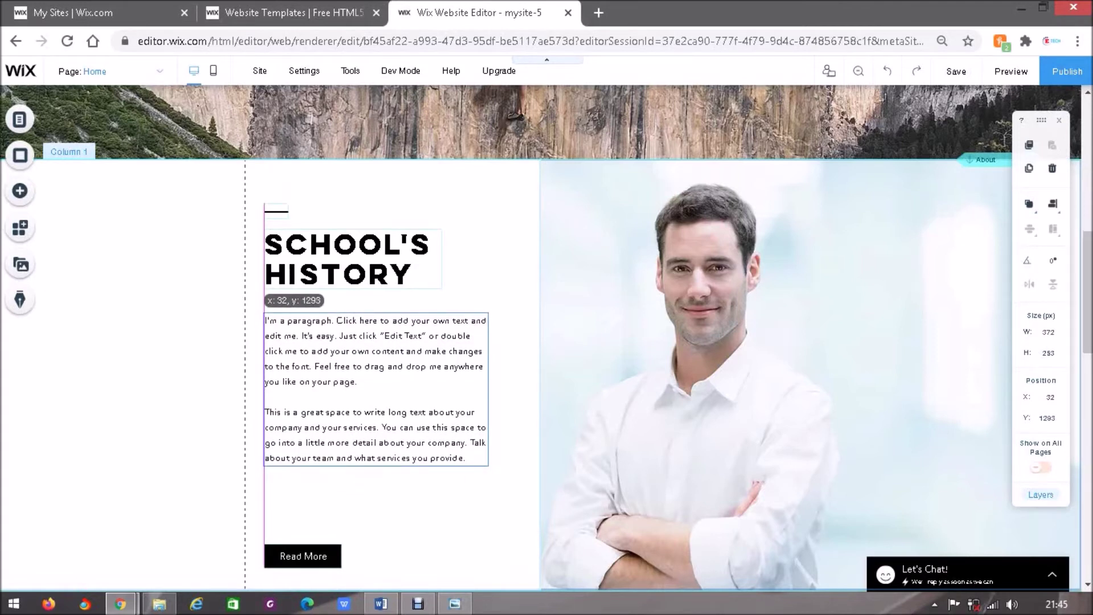
pyautogui.moveTo(375, 366); pyautogui.dragTo(375, 366)
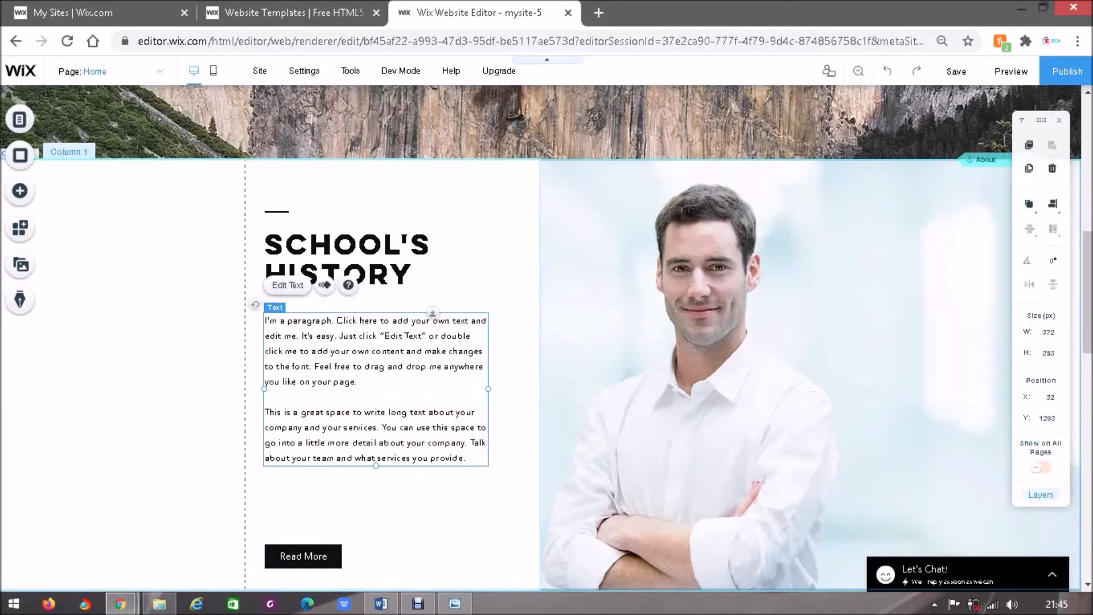
pyautogui.click(378, 505)
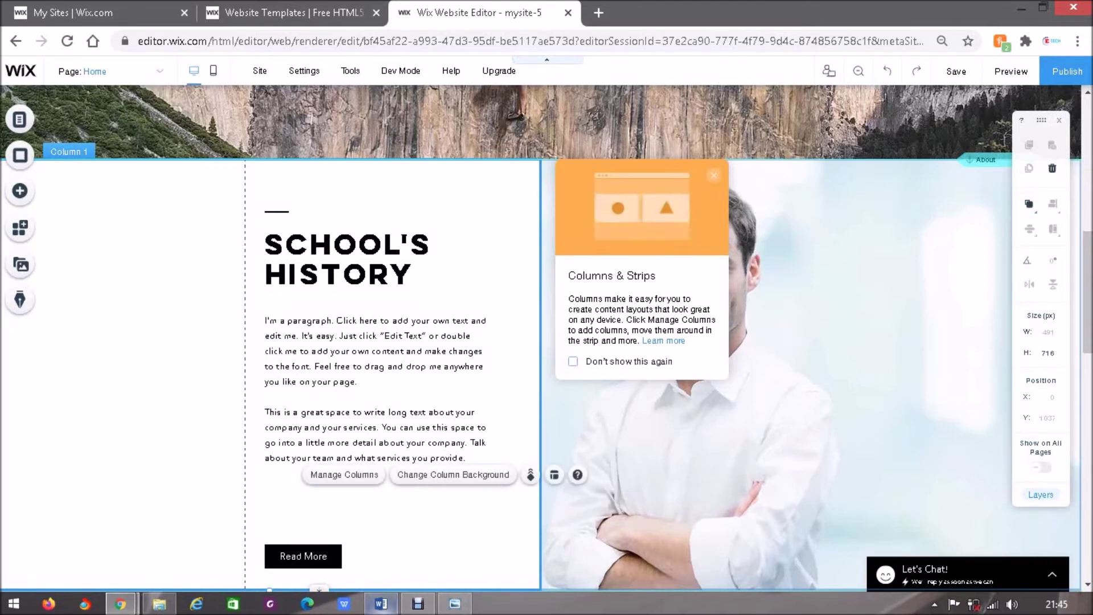
# Step: Switch to the GRADUATION INFORMATION document in Word and copy the full paragraph under "HISTORY OF THE SCHOOL"
pyautogui.click(380, 603)
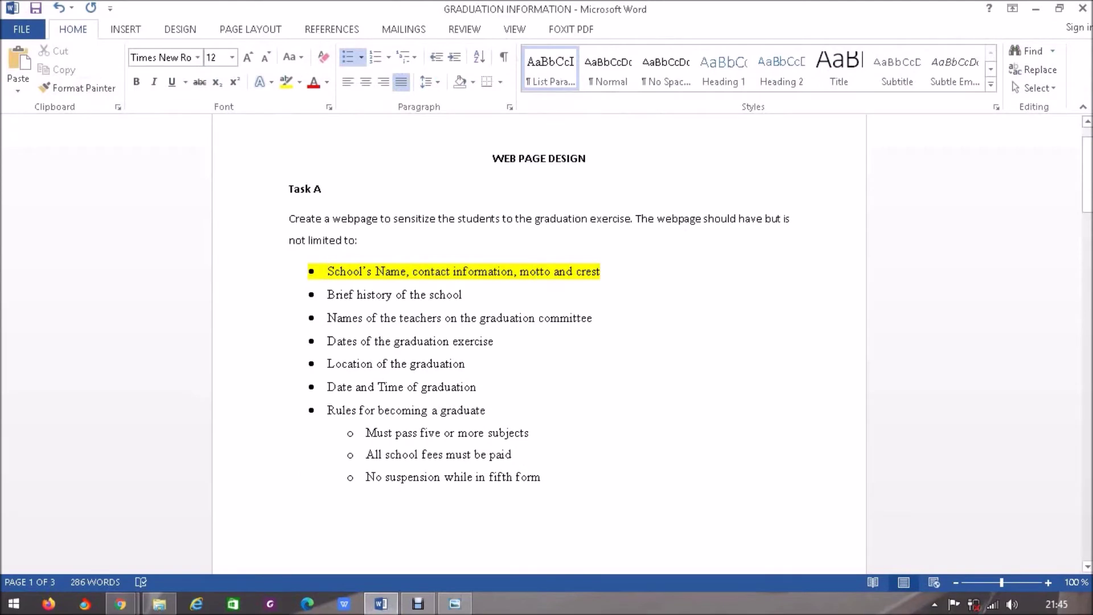
pyautogui.moveTo(1088, 175); pyautogui.dragTo(1087, 515)
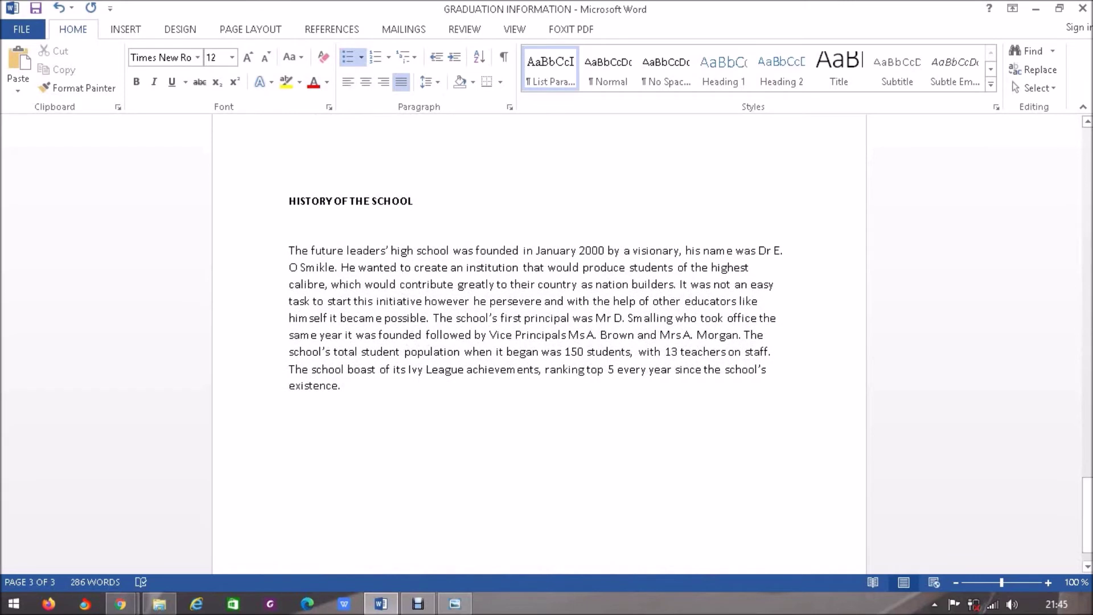
pyautogui.moveTo(345, 386); pyautogui.dragTo(288, 250)
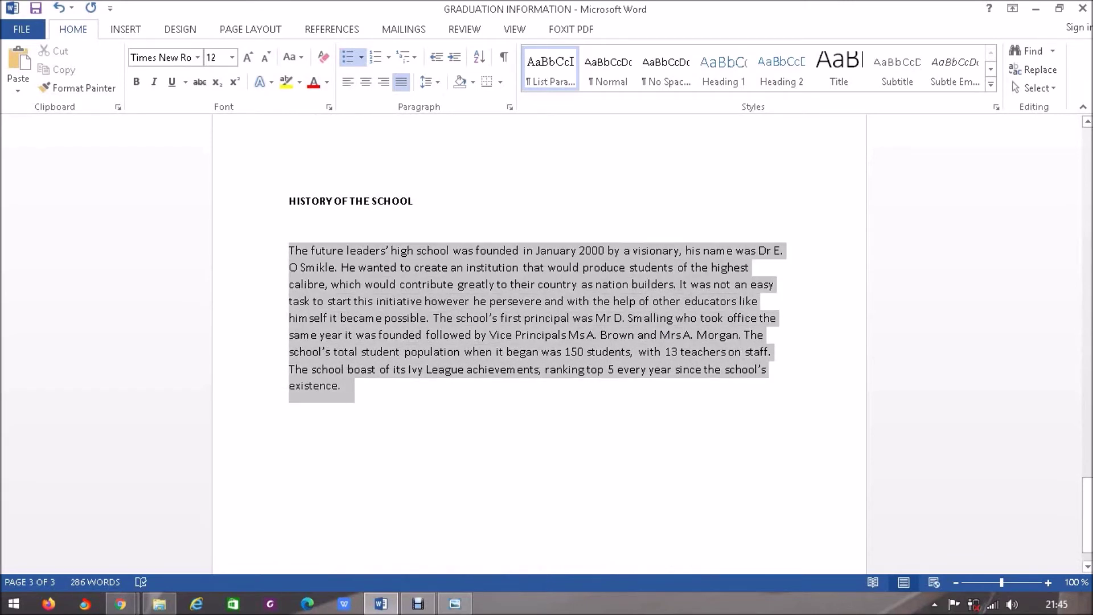
pyautogui.rightClick(300, 254)
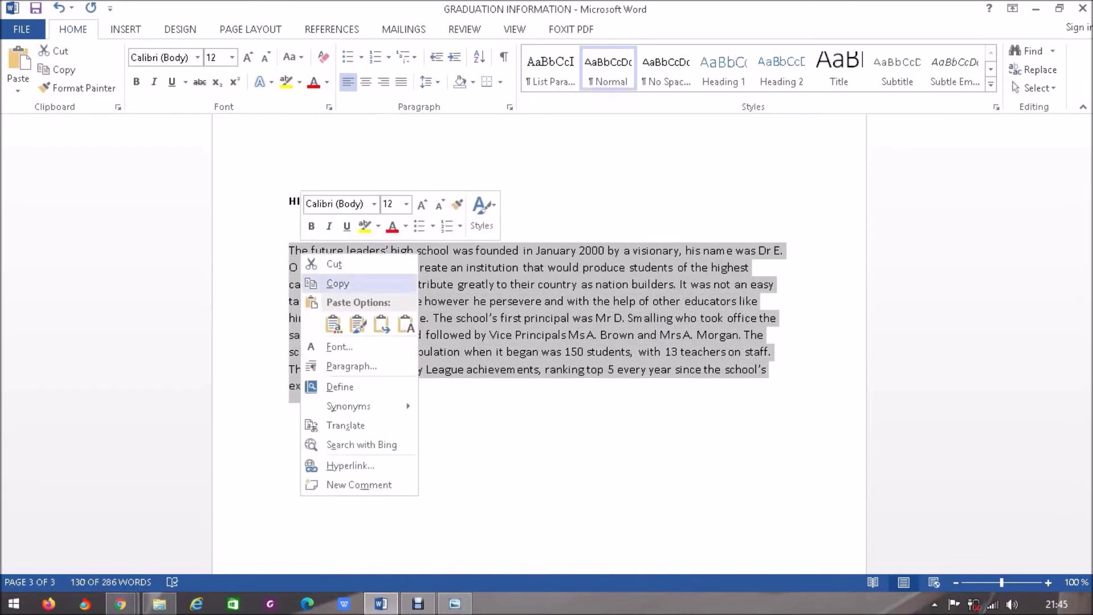
pyautogui.click(319, 283)
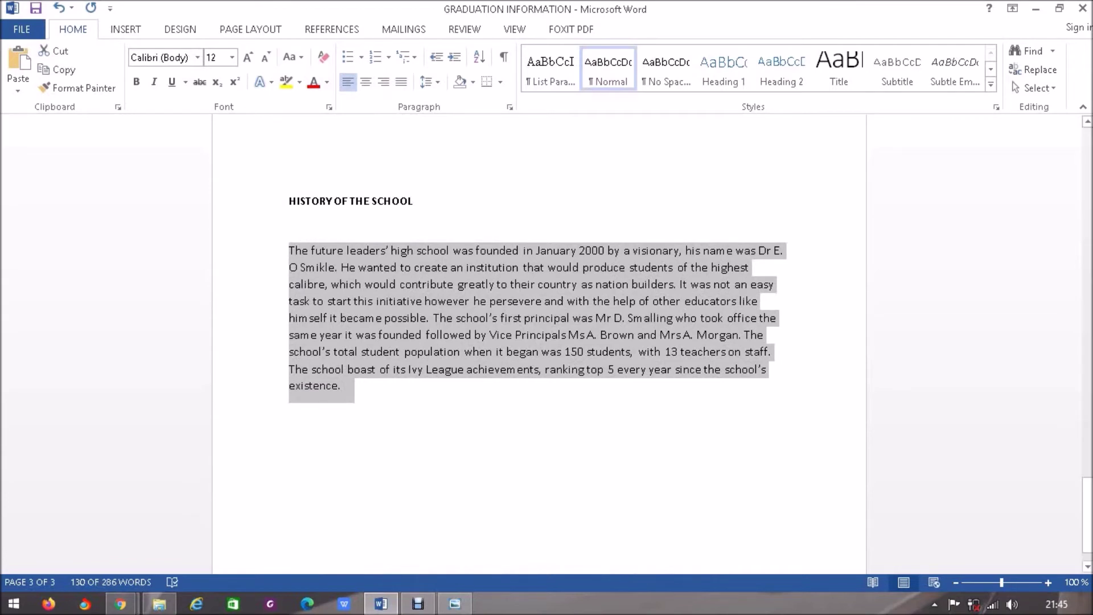
# Step: Close the Logo Maker browser window and return to the Wix Website Editor
pyautogui.moveTo(120, 603)
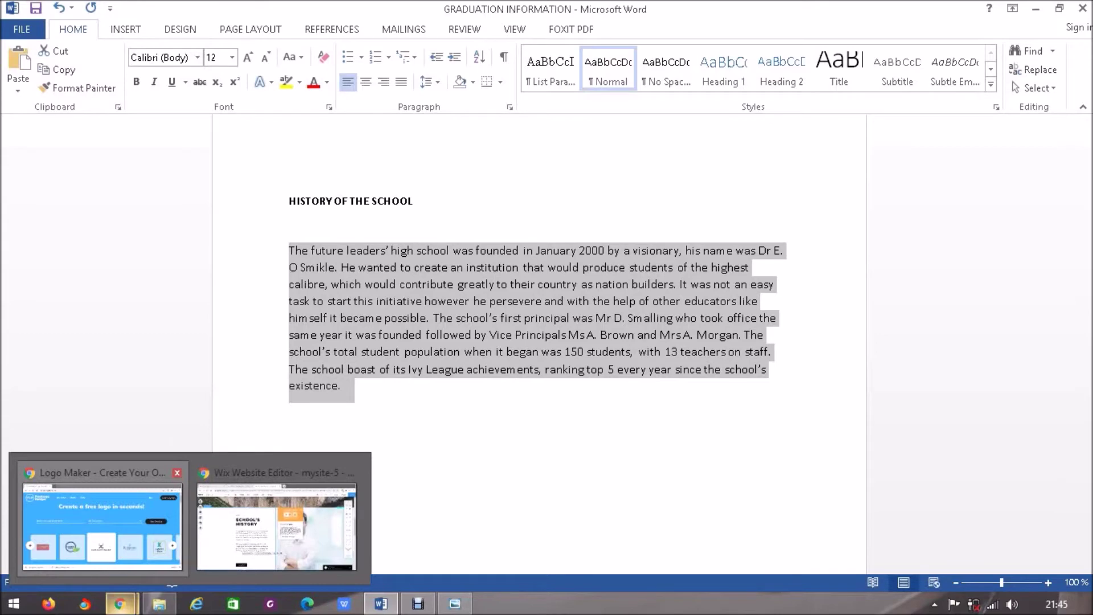
pyautogui.click(177, 473)
pyautogui.click(122, 524)
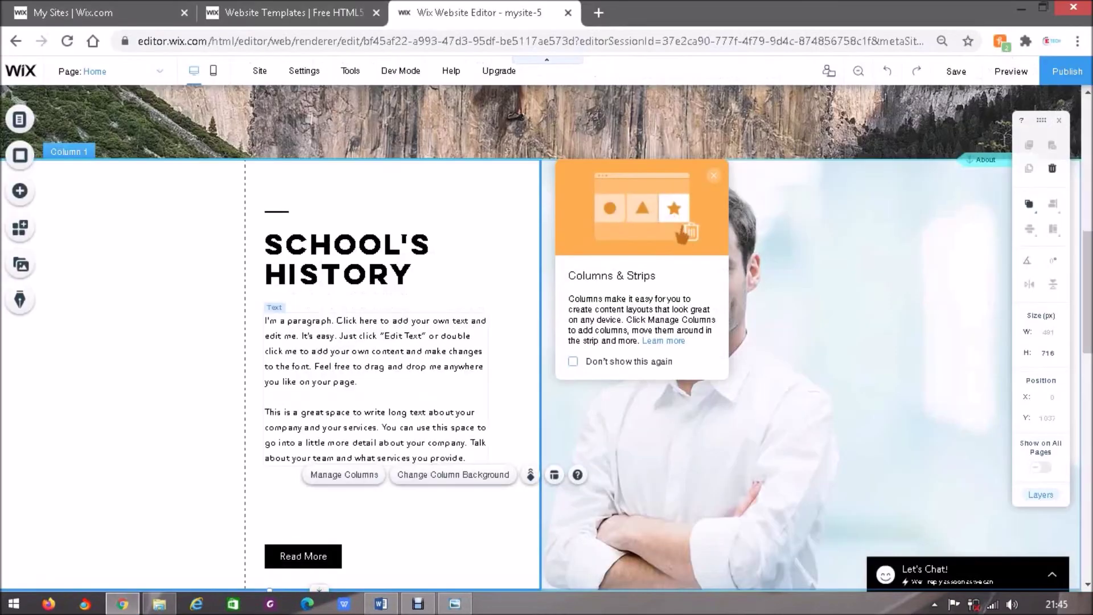
# Step: Replace the placeholder paragraph under "SCHOOL'S HISTORY" with the copied school history text
pyautogui.click(376, 389)
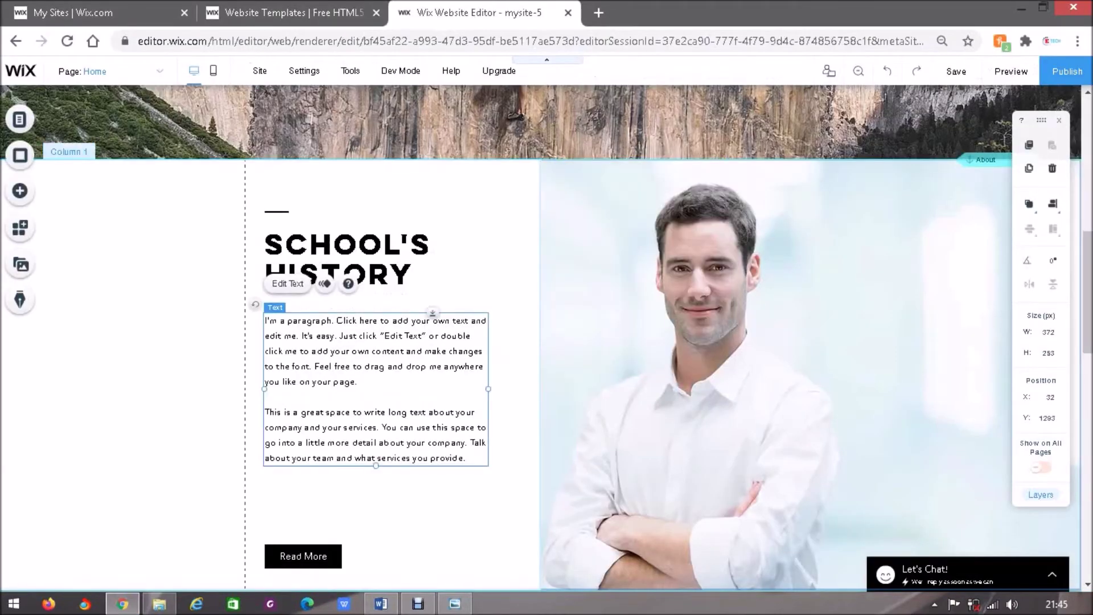
pyautogui.click(288, 284)
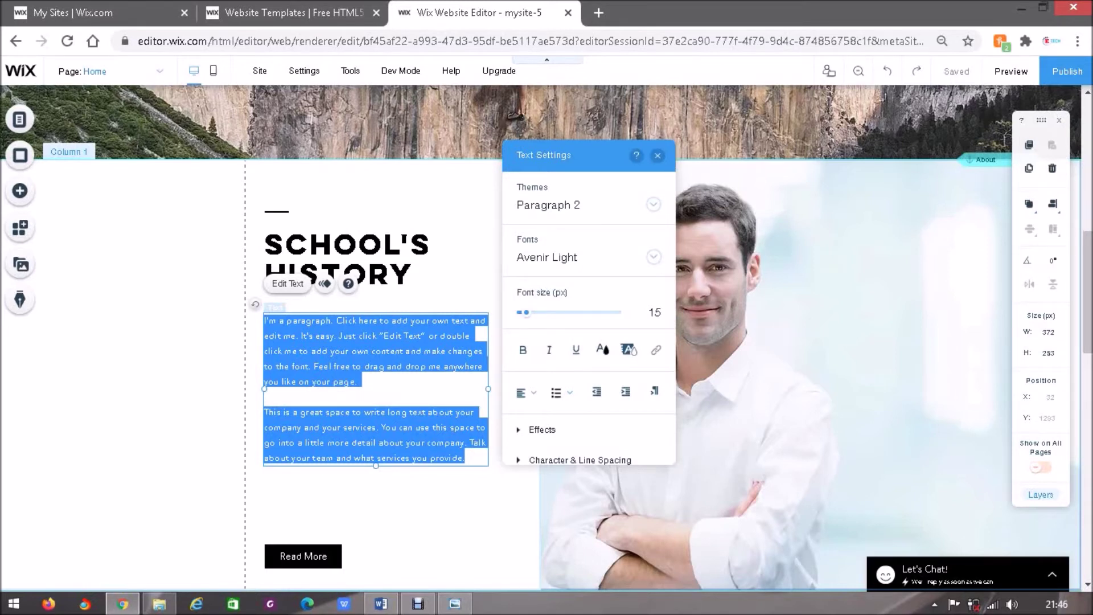
pyautogui.rightClick(307, 328)
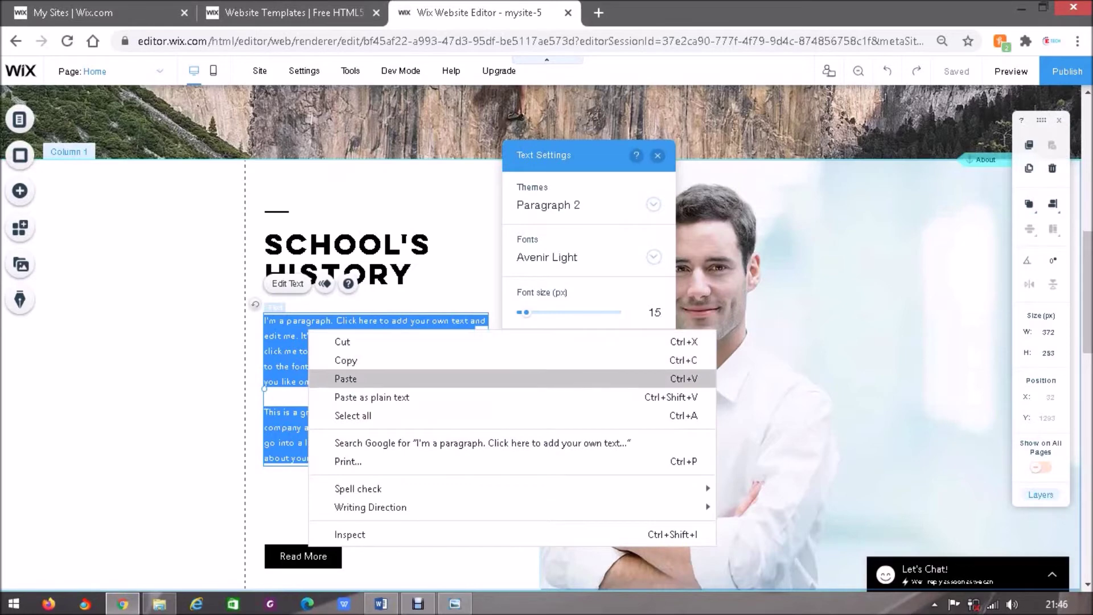
pyautogui.click(346, 379)
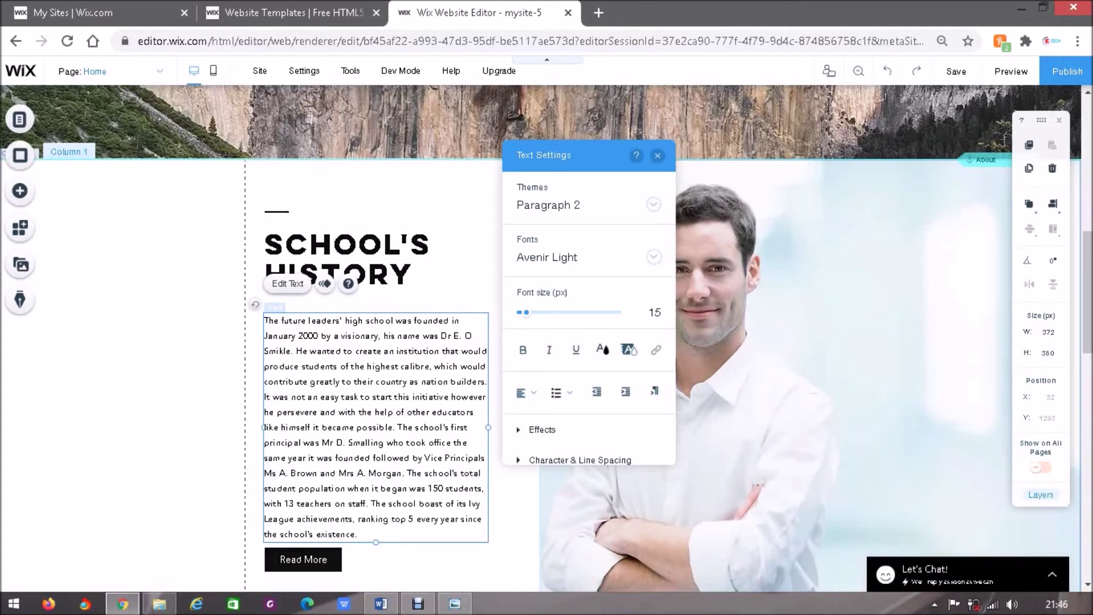
pyautogui.click(159, 376)
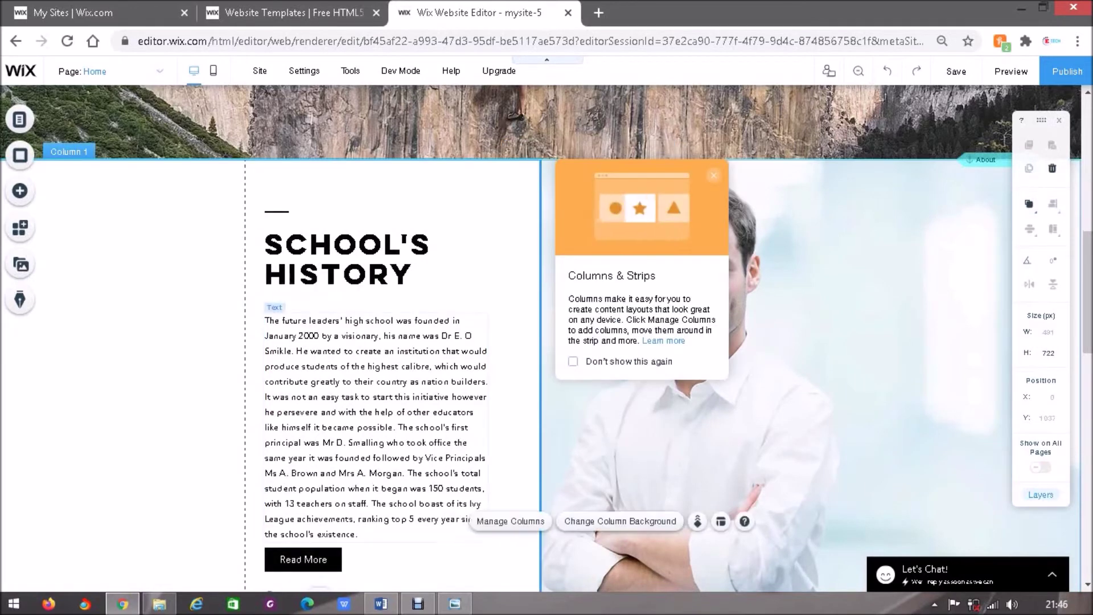
# Step: Widen the school history paragraph's text box to about 427 px and save the site
pyautogui.click(376, 427)
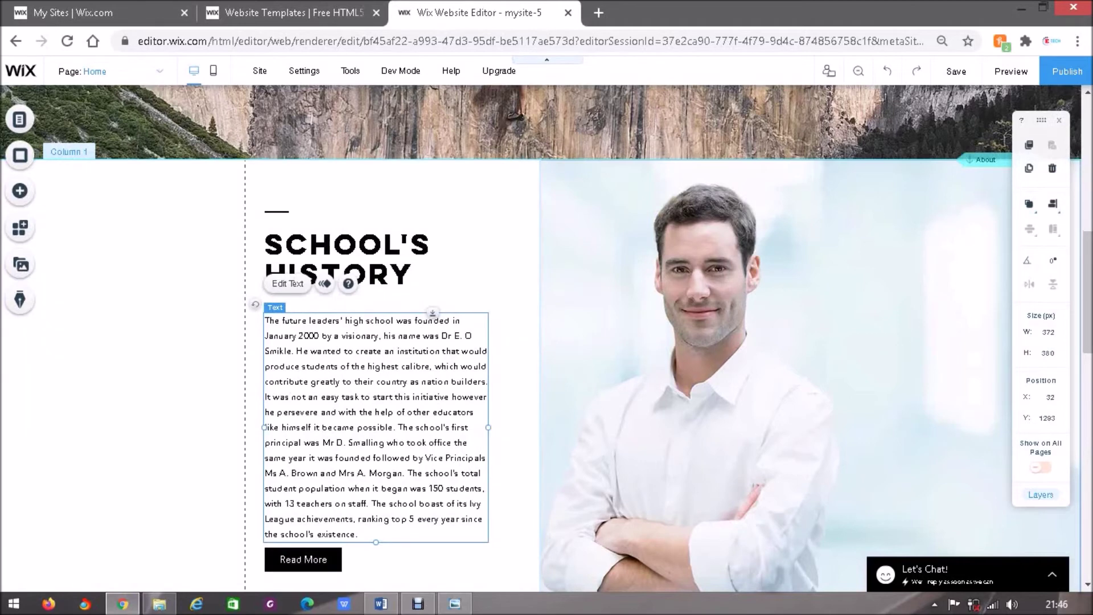
pyautogui.moveTo(488, 427); pyautogui.dragTo(521, 412)
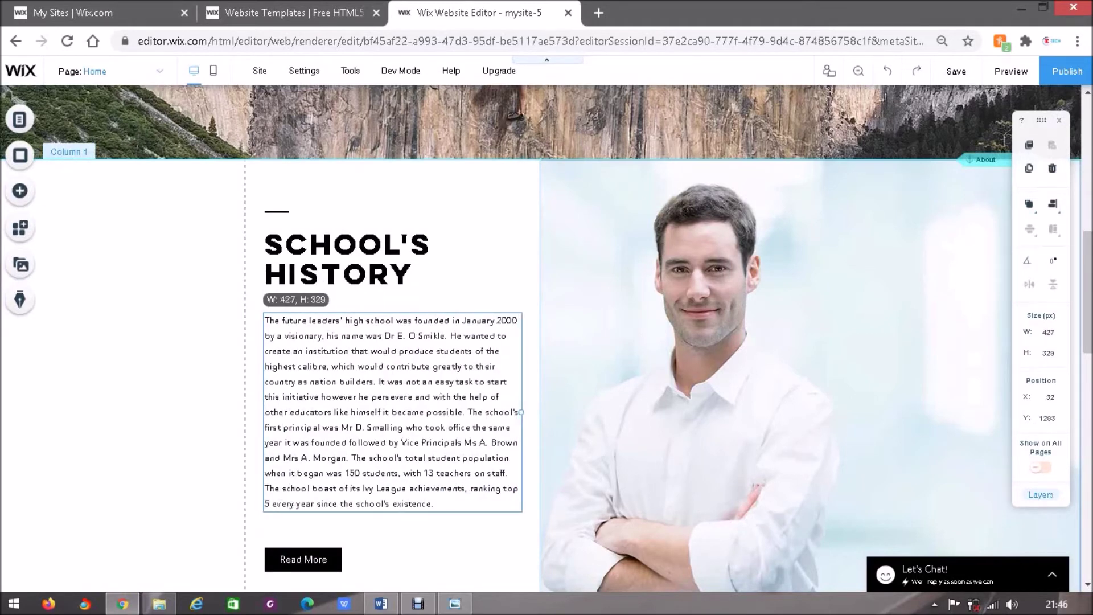
pyautogui.moveTo(521, 411); pyautogui.dragTo(522, 412)
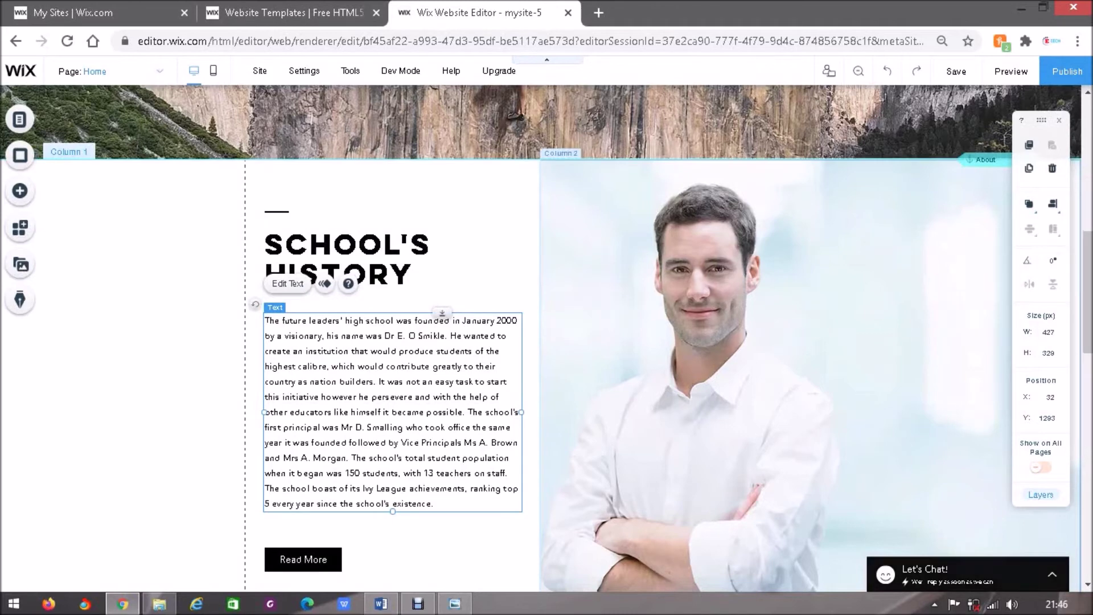
pyautogui.scroll(-2, 541, 338)
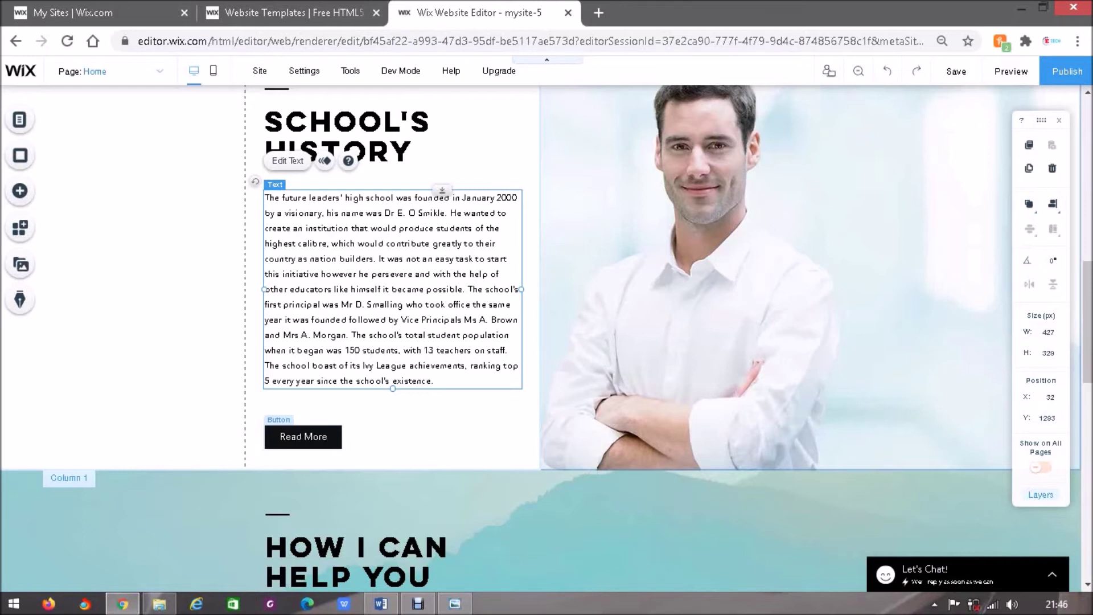
pyautogui.hotkey('ctrl', 's')
# Step: Delete the "Read More" button beneath the school history paragraph and save the site
pyautogui.click(303, 437)
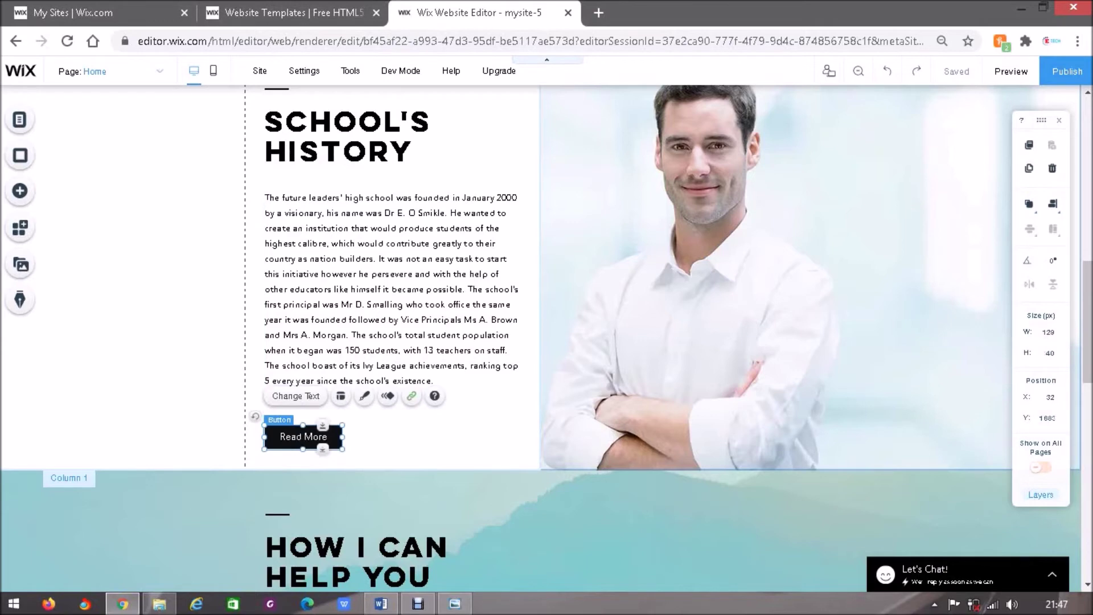
pyautogui.press('Delete')
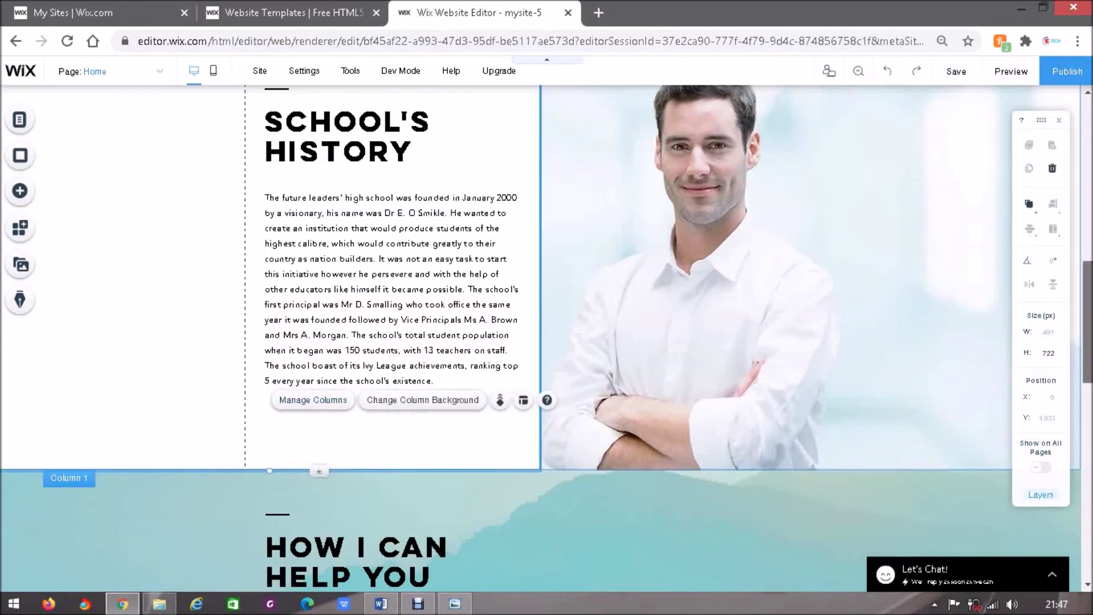
pyautogui.scroll(1, 546, 338)
pyautogui.moveTo(1087, 302); pyautogui.dragTo(1088, 300)
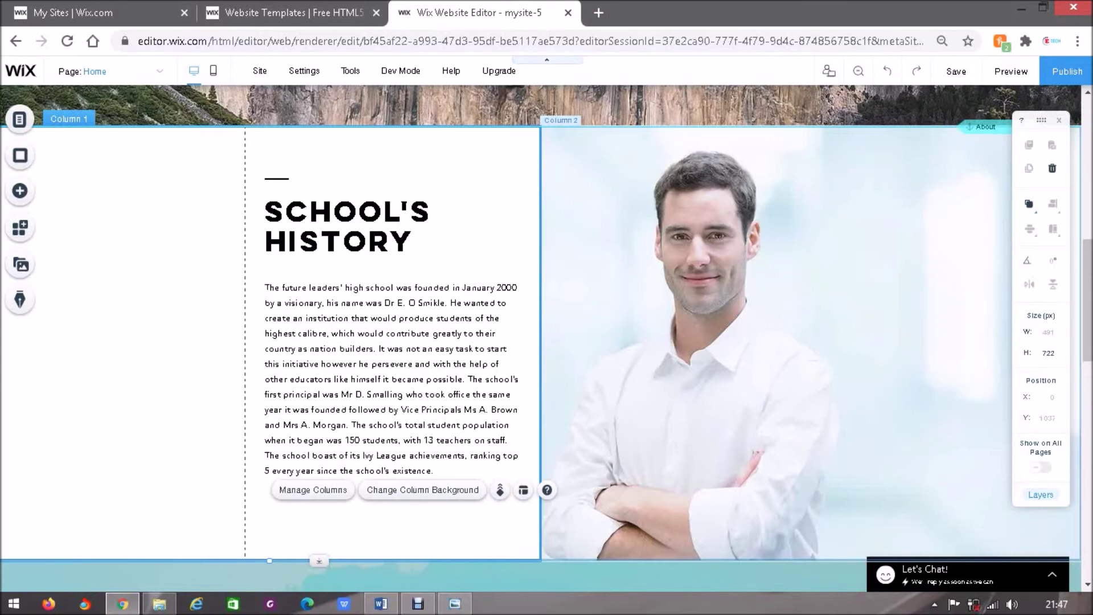
pyautogui.hotkey('ctrl', 's')
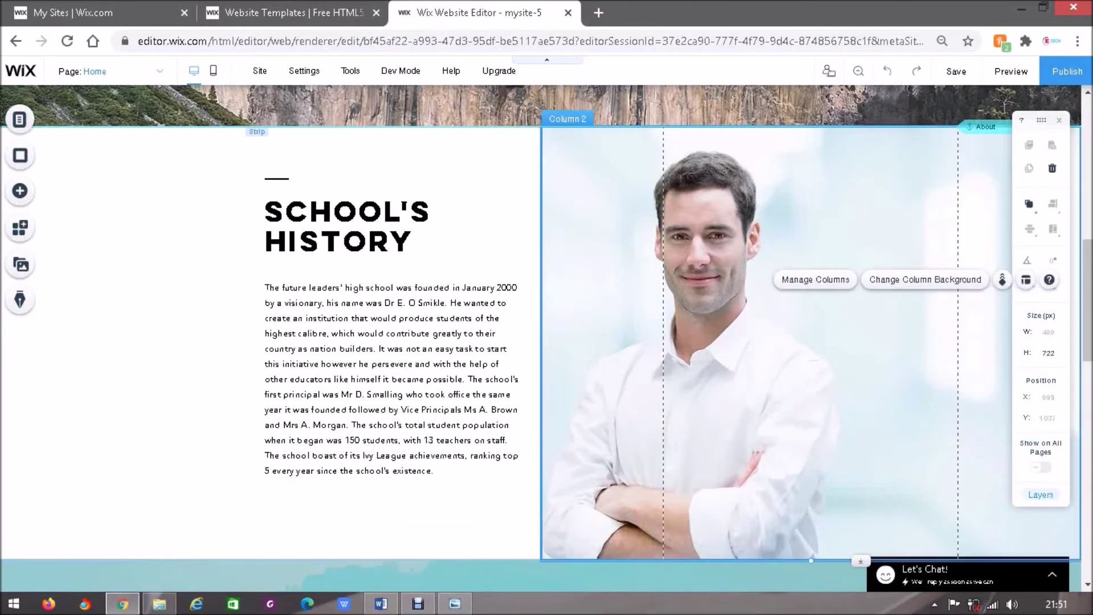
pyautogui.click(148, 353)
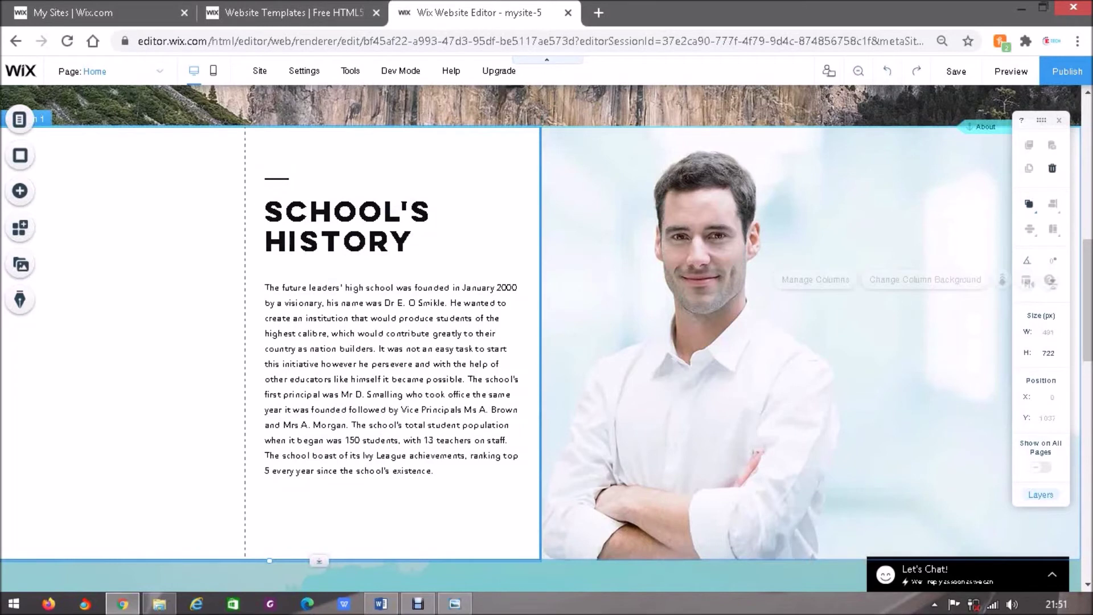
pyautogui.click(621, 275)
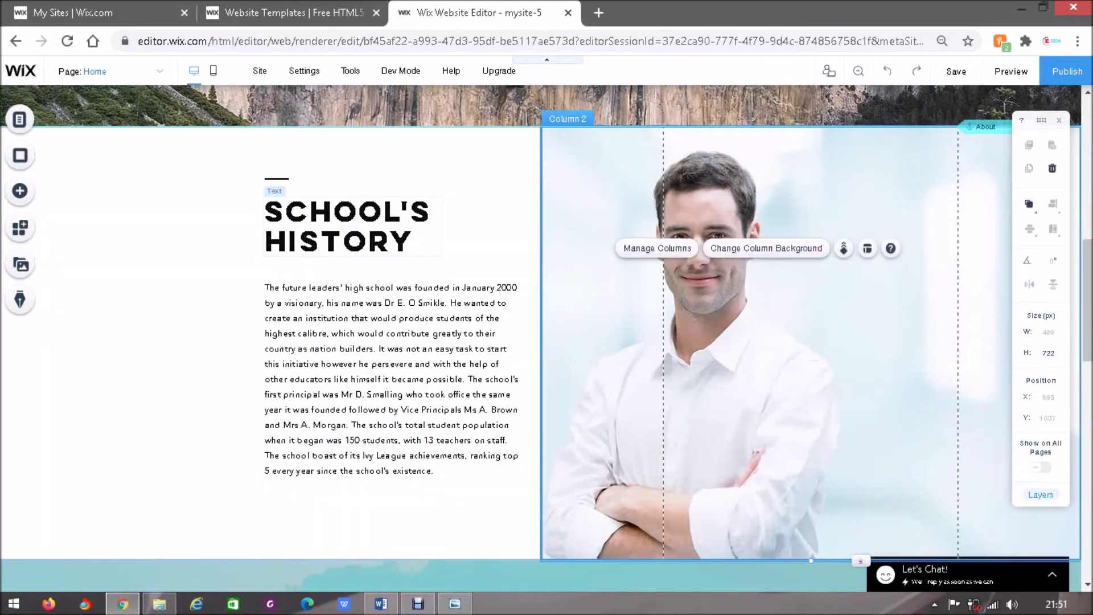
pyautogui.click(353, 228)
pyautogui.click(484, 227)
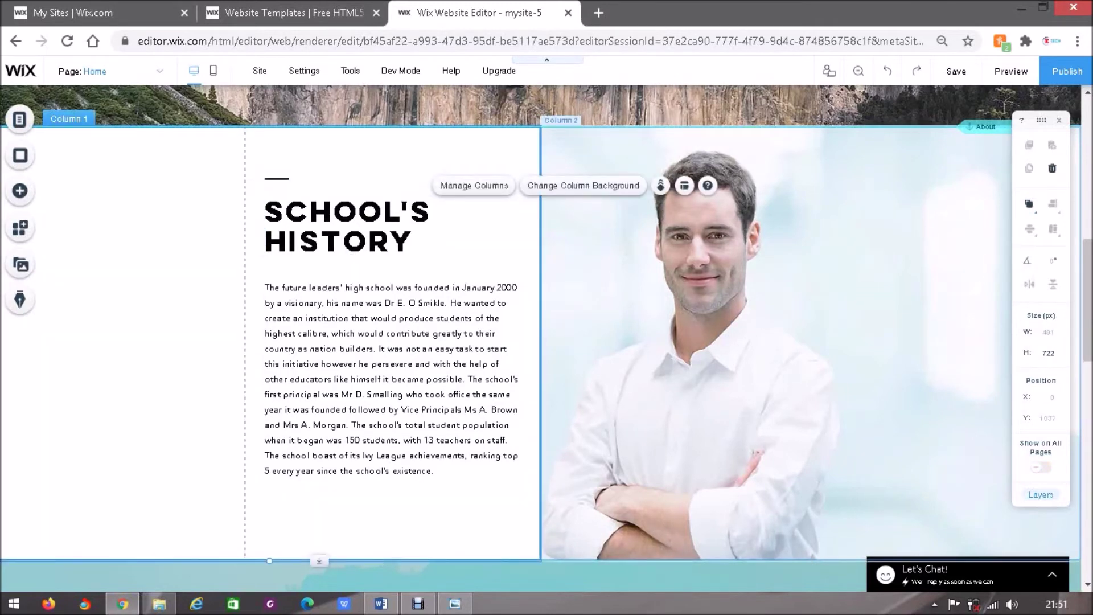
# Step: Upload picture 3 from the Webpage Tutorial folder as a background image for the column beside the school's history
pyautogui.click(763, 335)
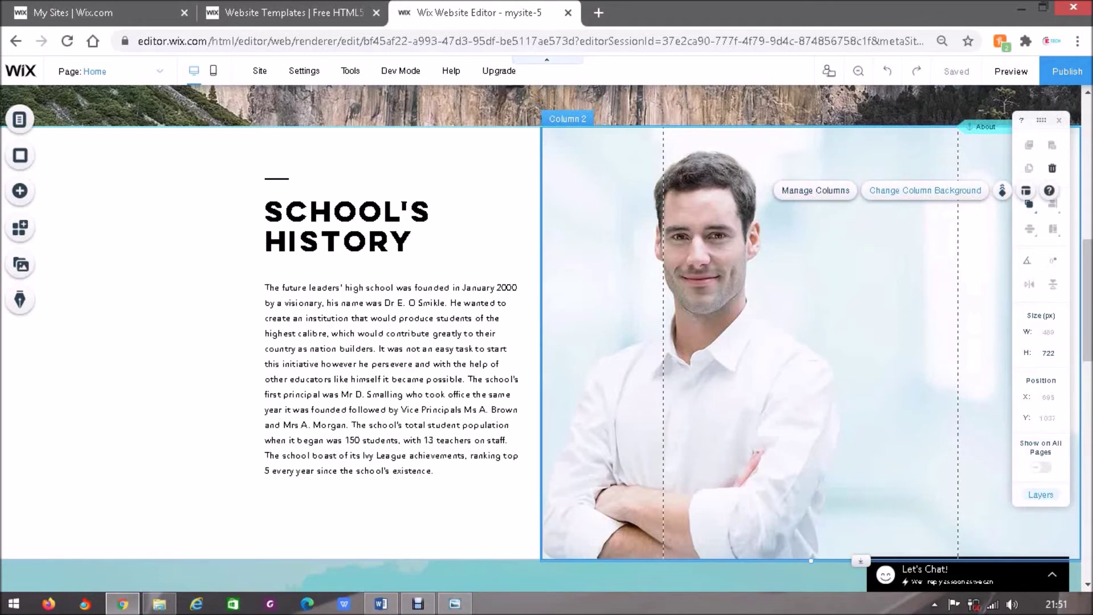
pyautogui.click(925, 190)
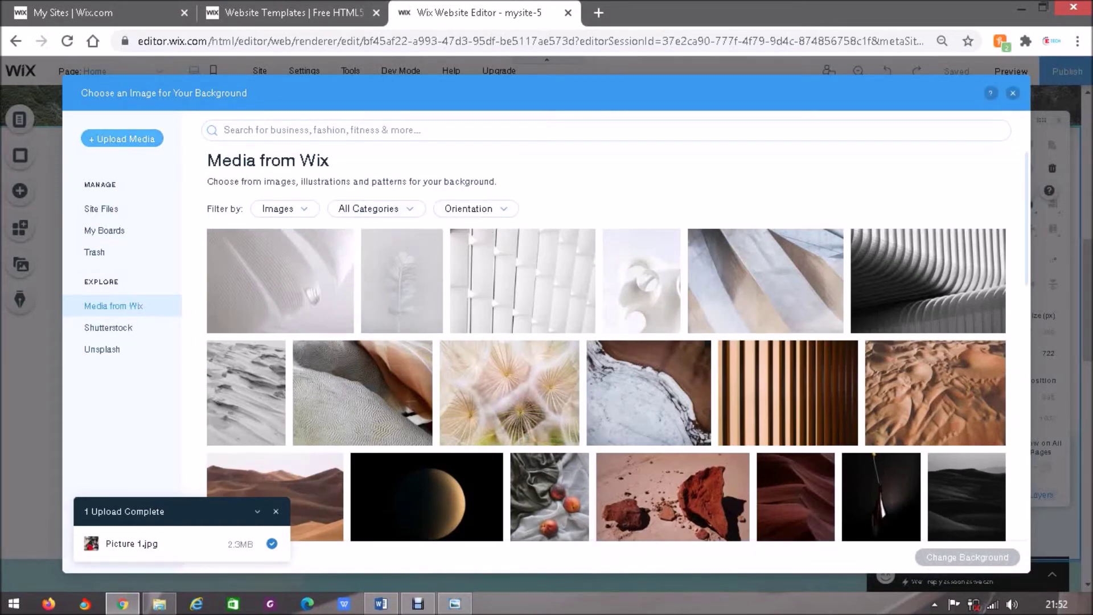
pyautogui.click(122, 138)
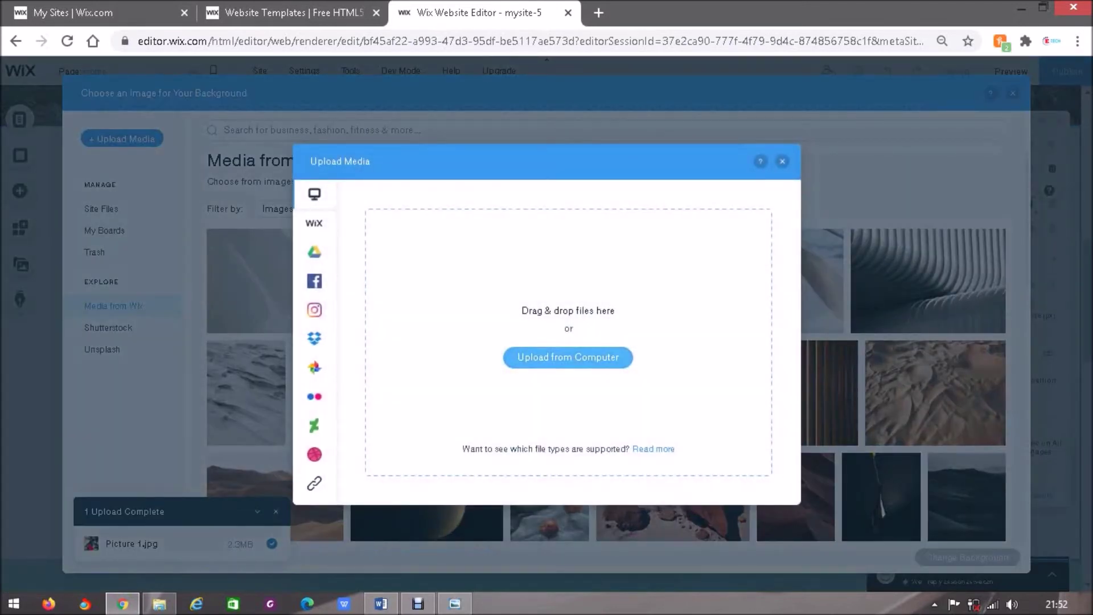
pyautogui.click(568, 356)
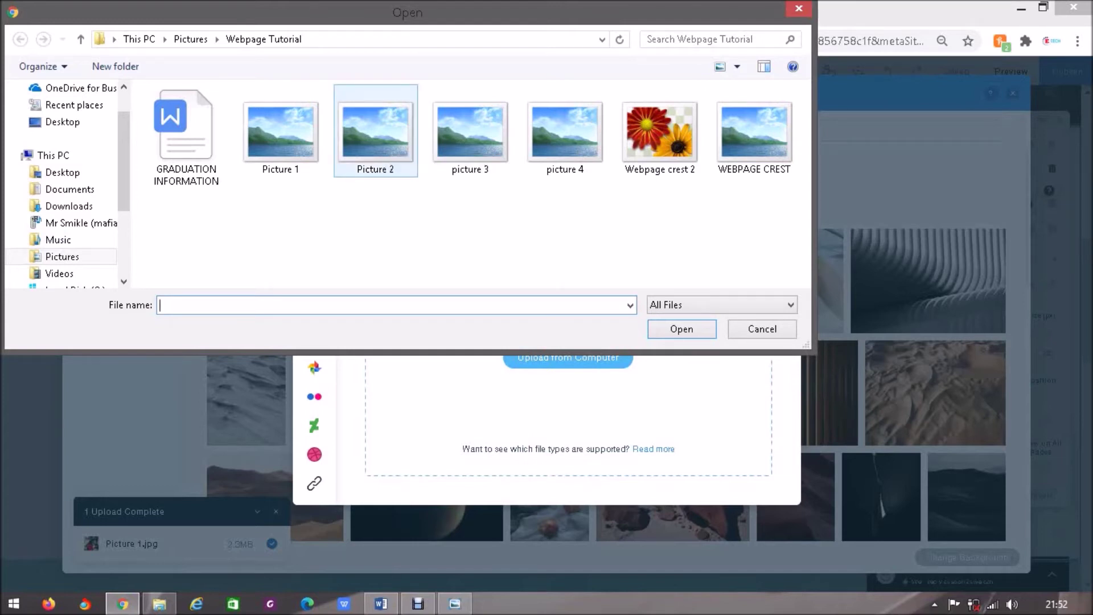
pyautogui.click(375, 137)
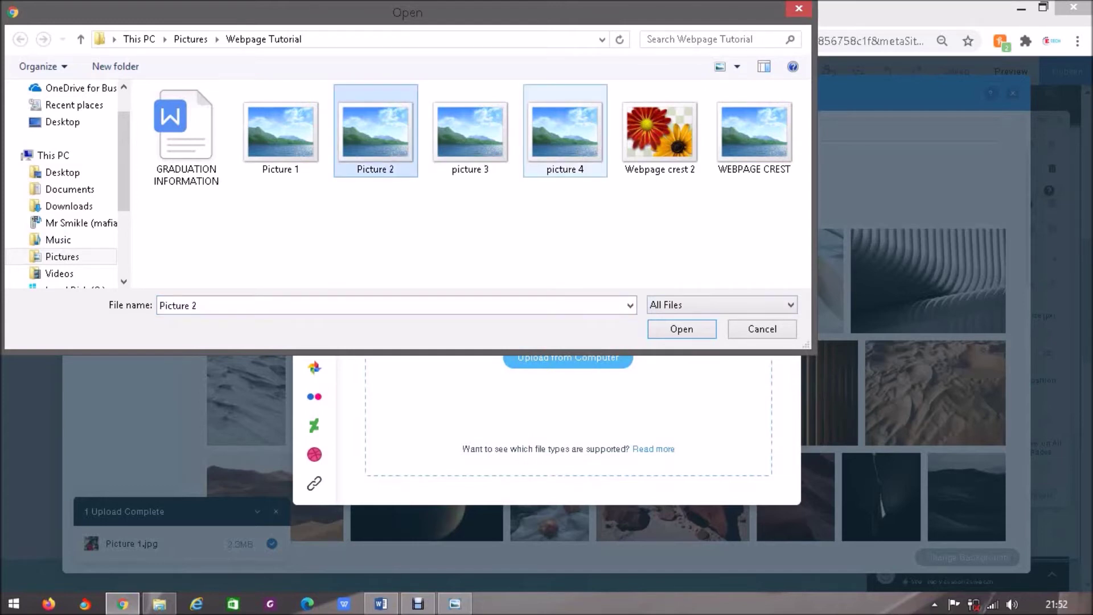
pyautogui.click(470, 136)
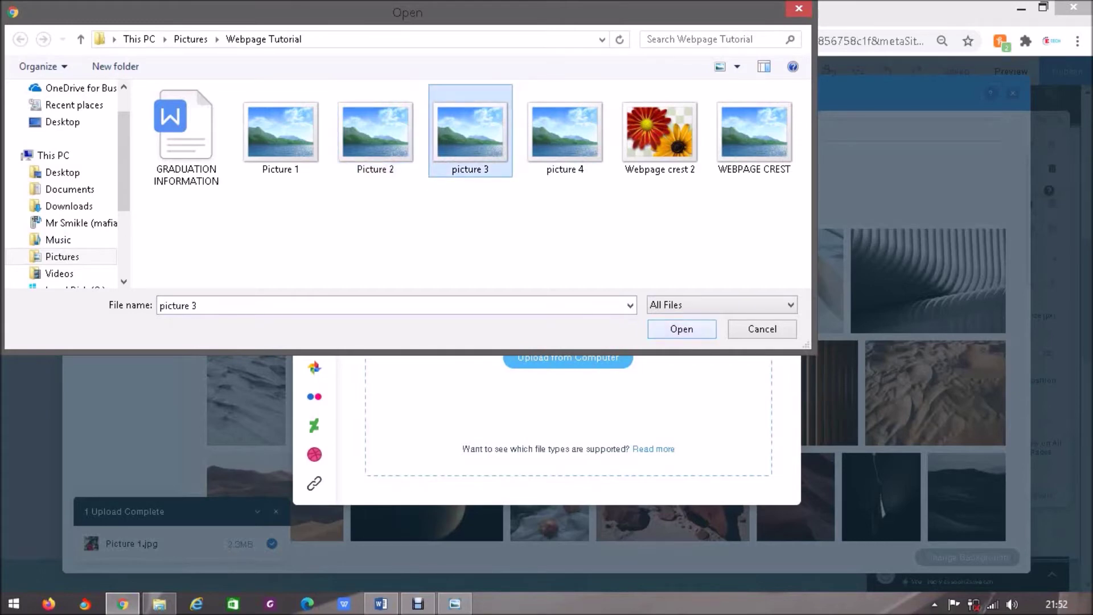
pyautogui.click(682, 329)
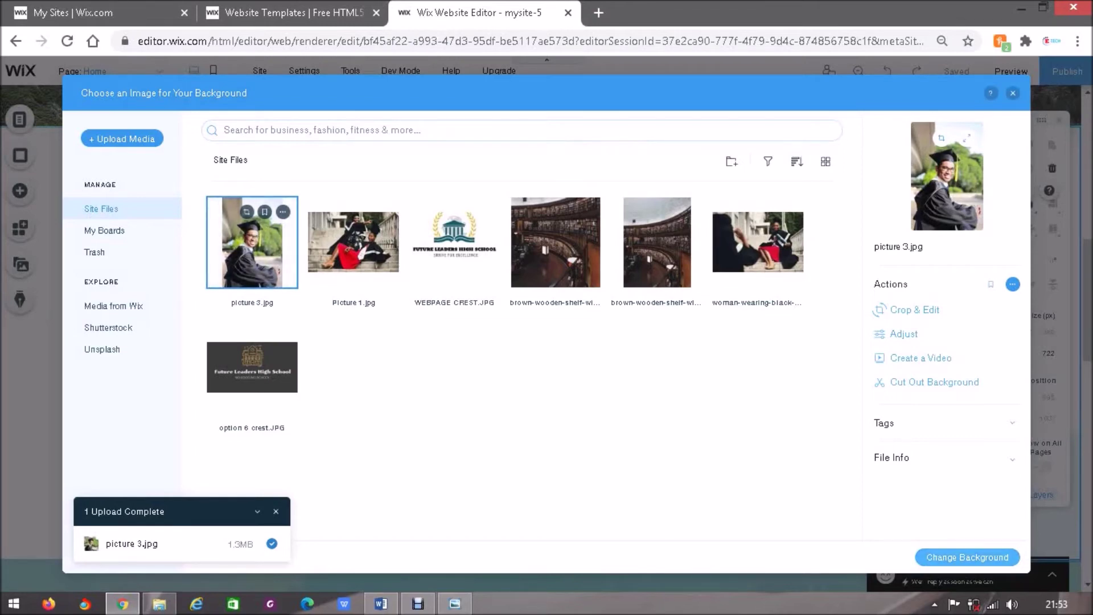
# Step: Apply picture 3.jpg as the background of the column beside the school's history text and close the background settings
pyautogui.click(967, 557)
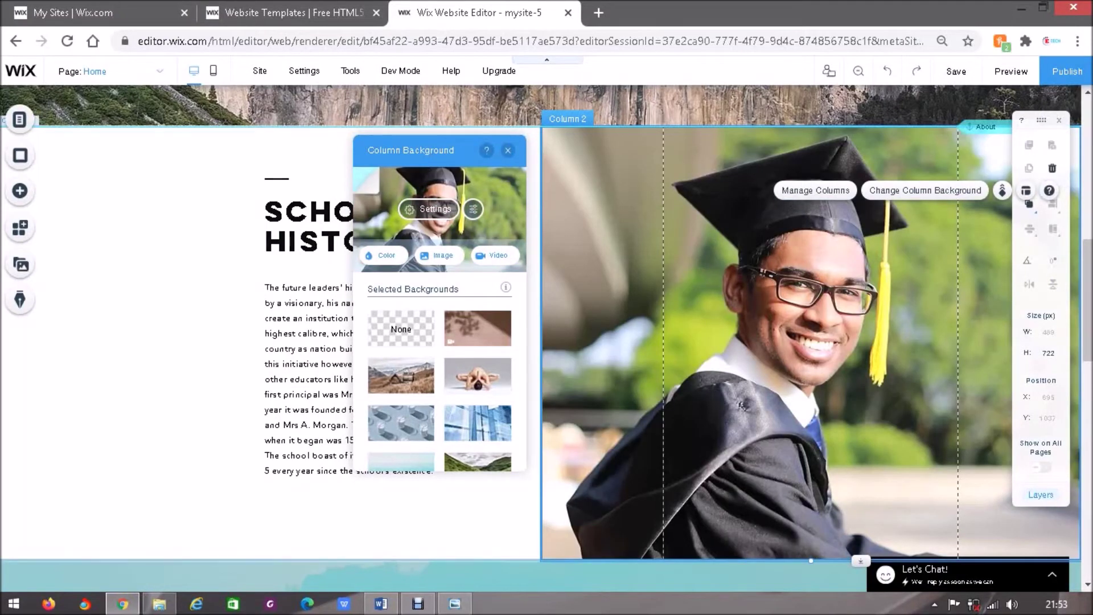
pyautogui.click(168, 380)
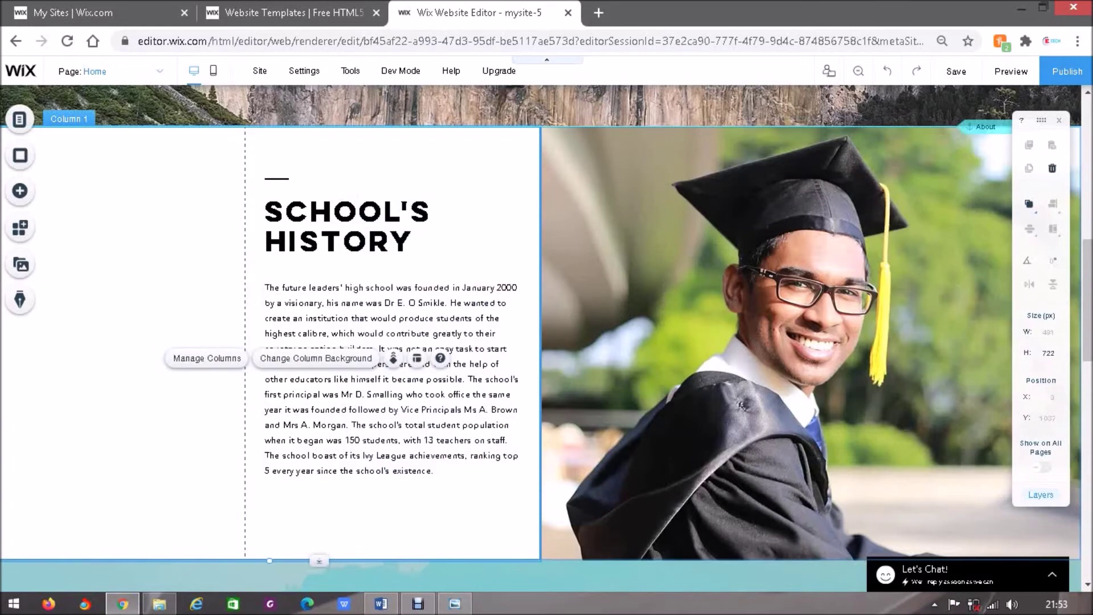
pyautogui.scroll(1, 547, 331)
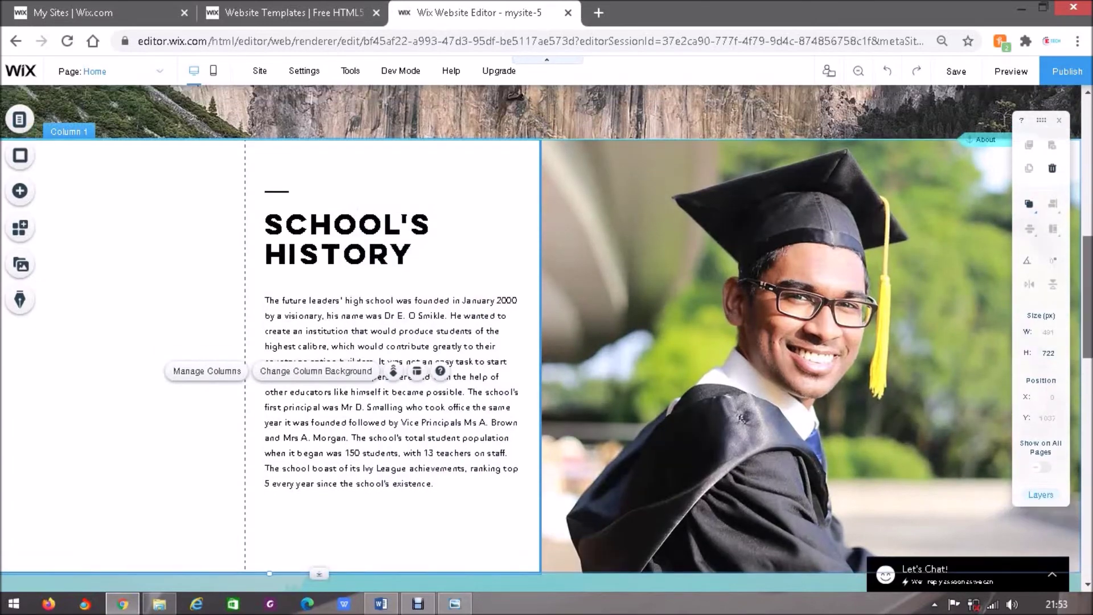
pyautogui.scroll(2, 547, 331)
pyautogui.scroll(-5, 547, 331)
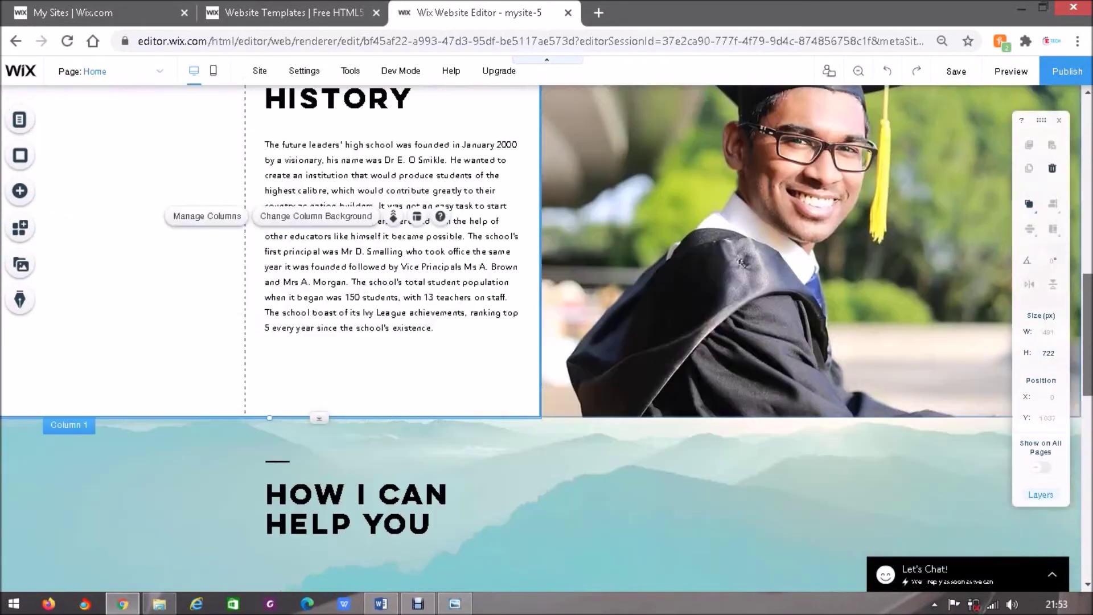
pyautogui.scroll(-2, 546, 339)
pyautogui.scroll(2, 547, 338)
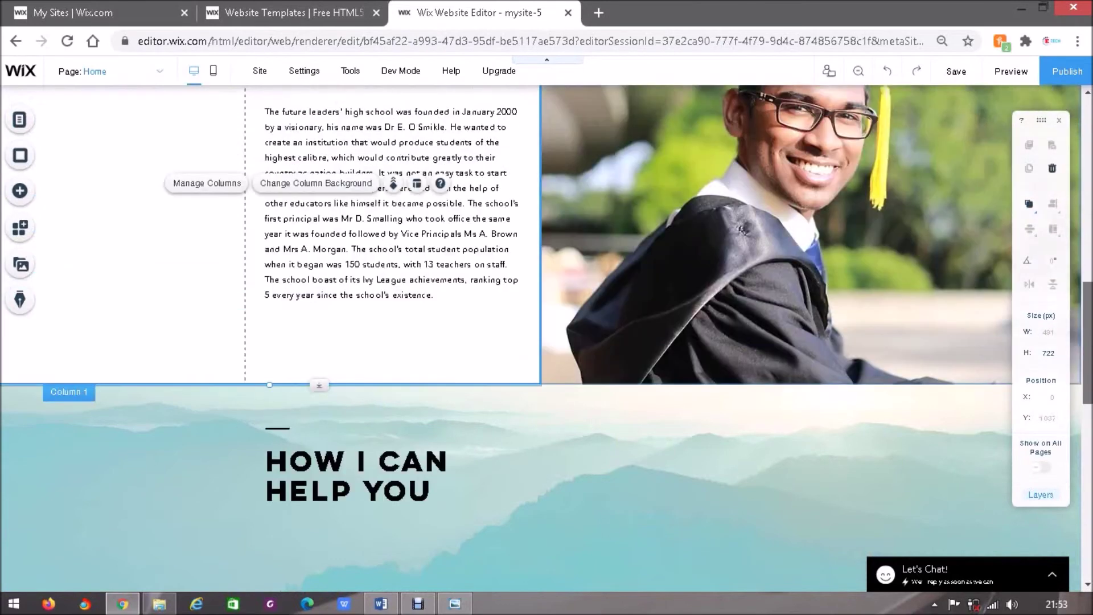
pyautogui.scroll(3, 547, 339)
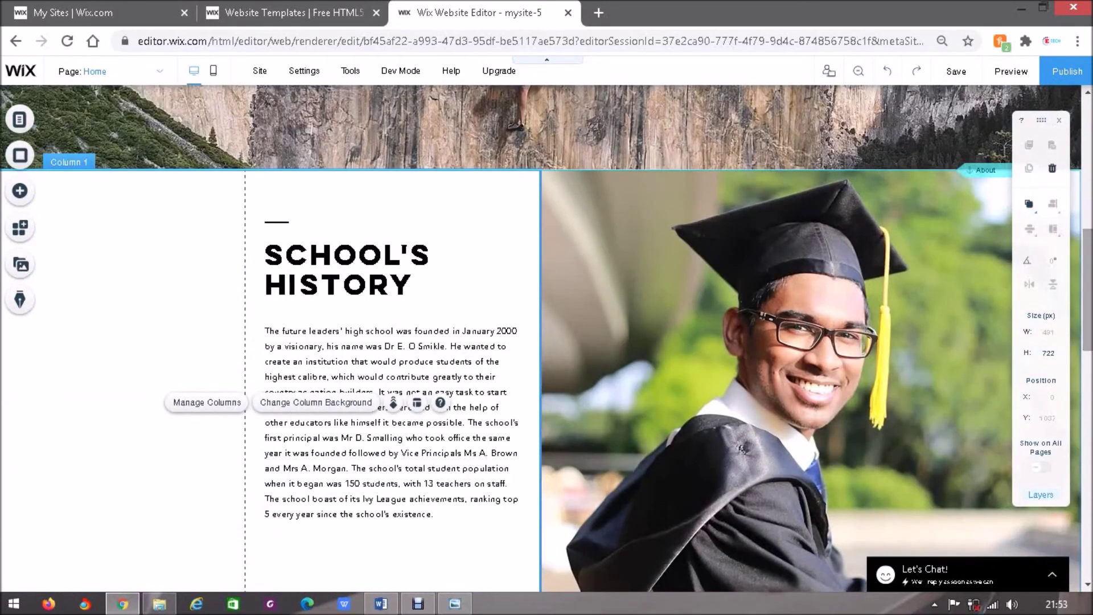
# Step: Switch to the GRADUATION INFORMATION document in Word and highlight the "Brief history of the school" requirement under Task A in yellow
pyautogui.click(381, 604)
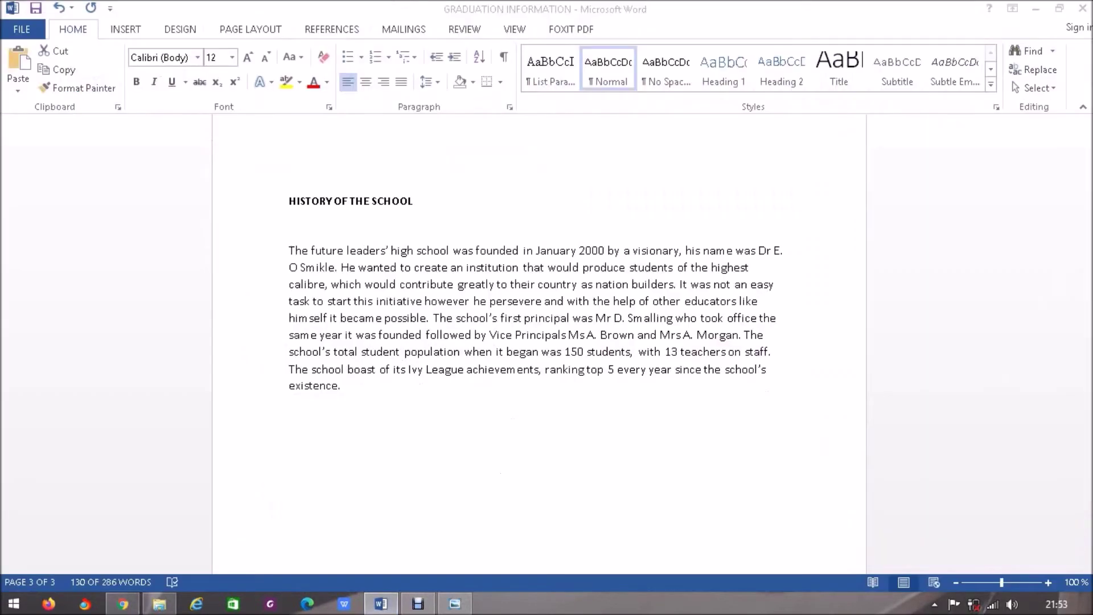
pyautogui.click(420, 386)
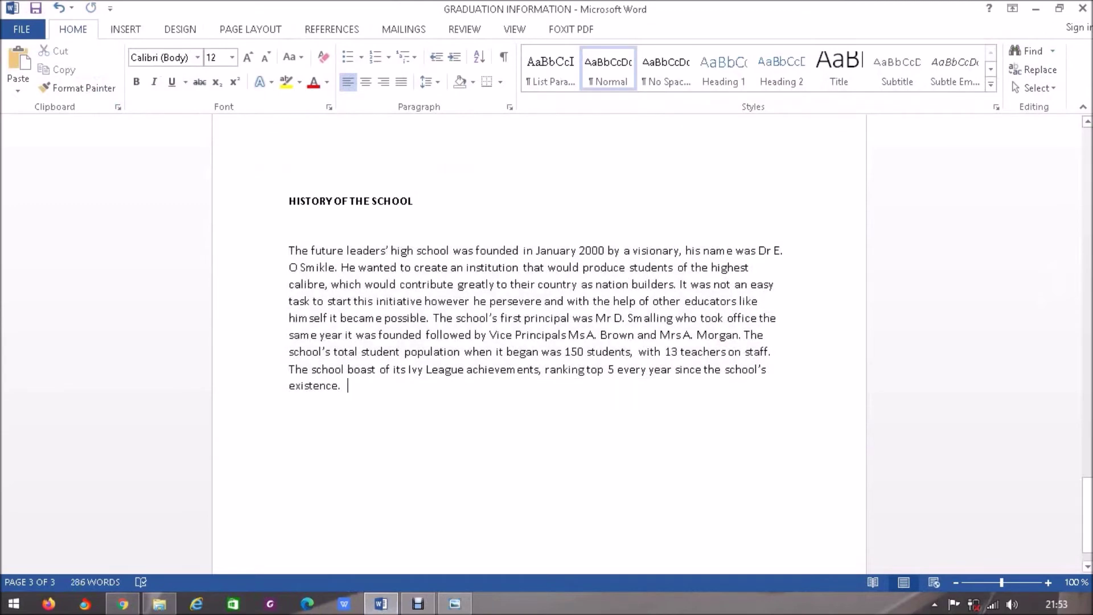
pyautogui.moveTo(1087, 521); pyautogui.dragTo(1088, 177)
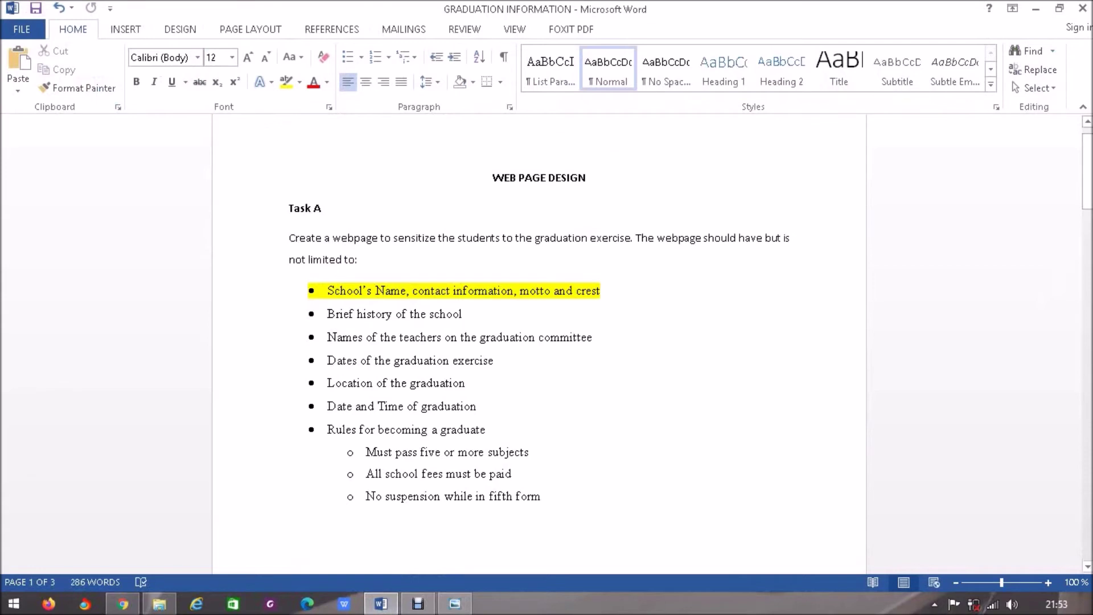
pyautogui.moveTo(463, 314); pyautogui.dragTo(327, 314)
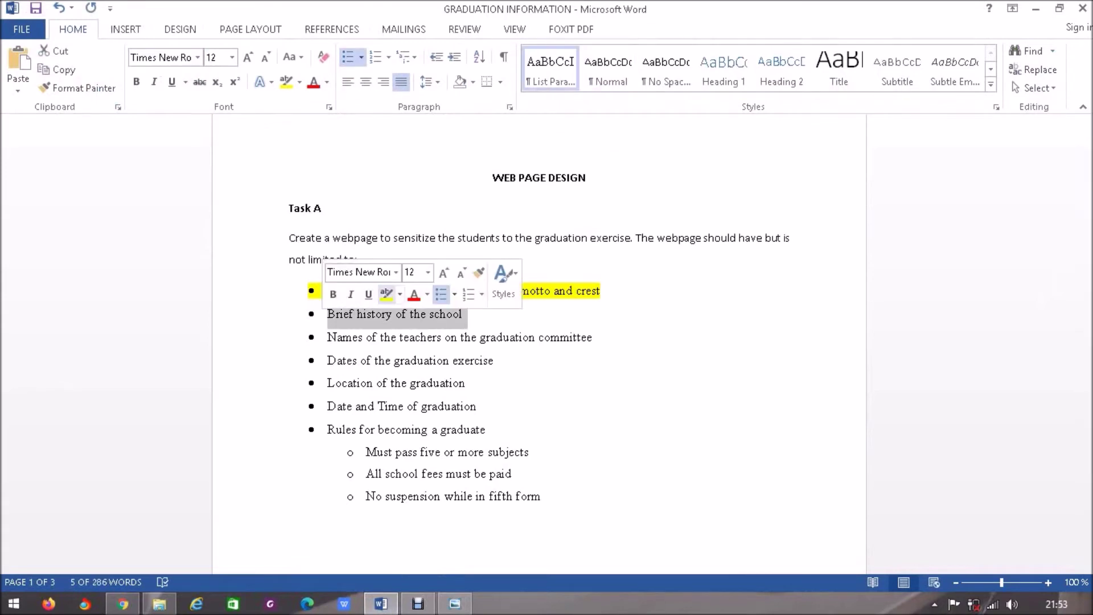
pyautogui.click(387, 294)
pyautogui.click(593, 337)
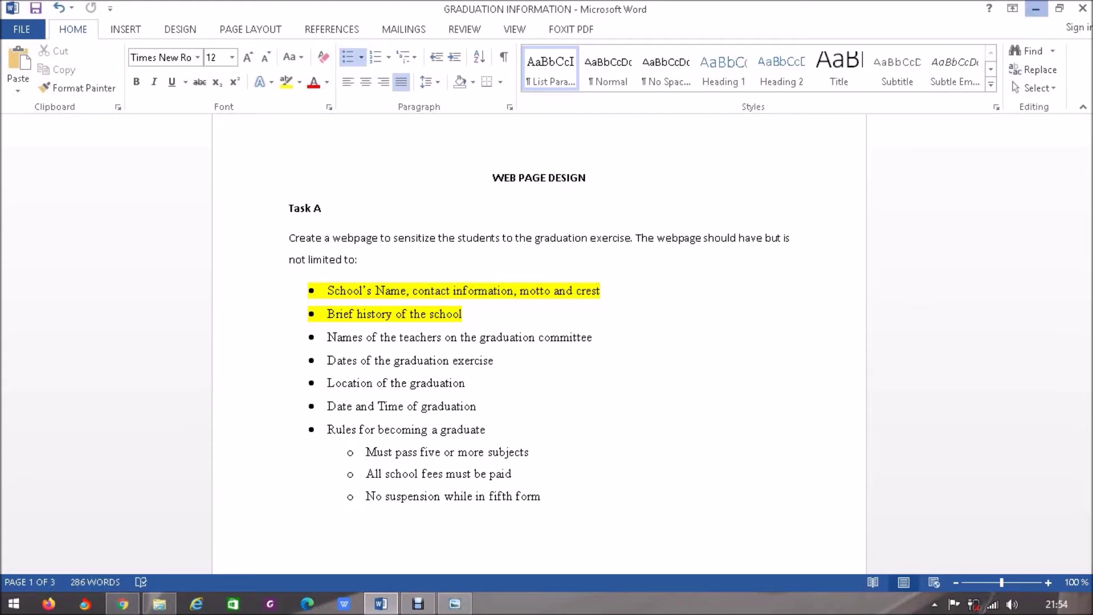
# Step: Return to the Wix Website Editor and review the school name, motto and crest on the home page
pyautogui.click(1036, 8)
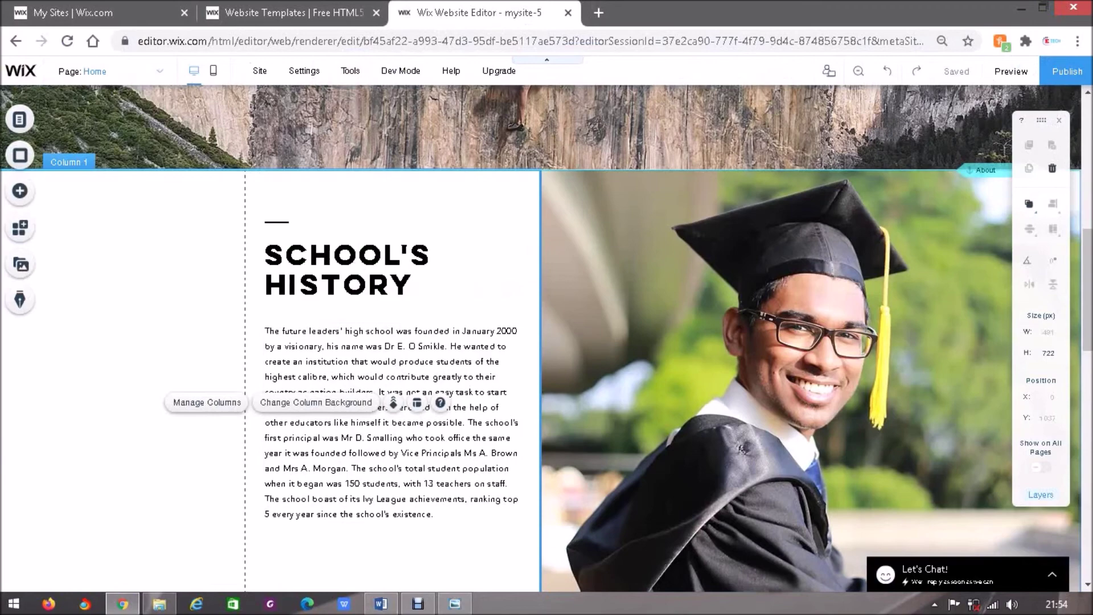
pyautogui.scroll(5, 547, 338)
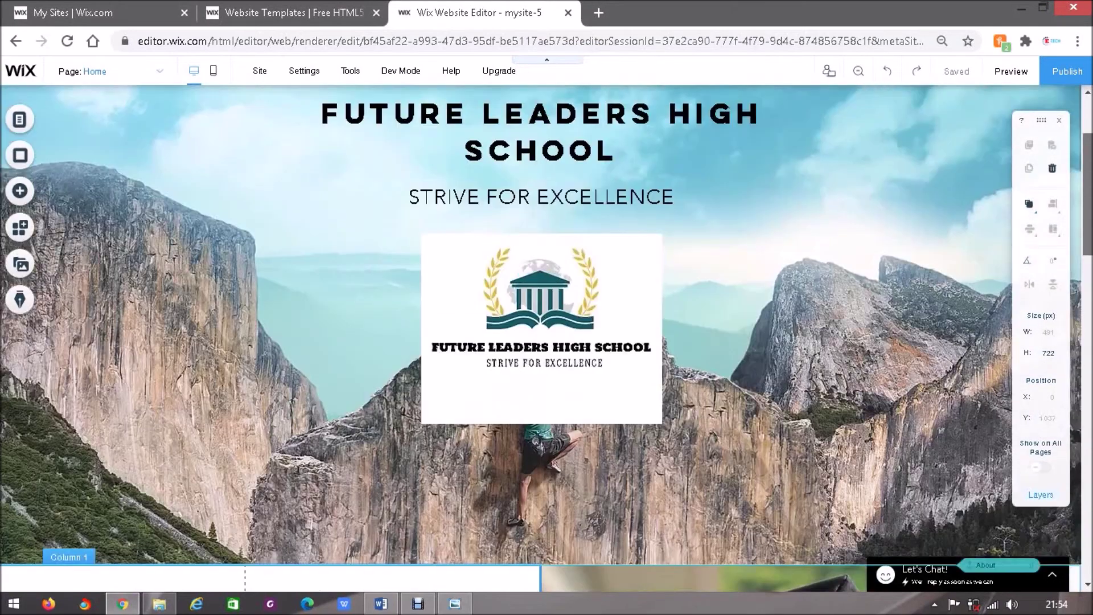
pyautogui.scroll(3, 546, 338)
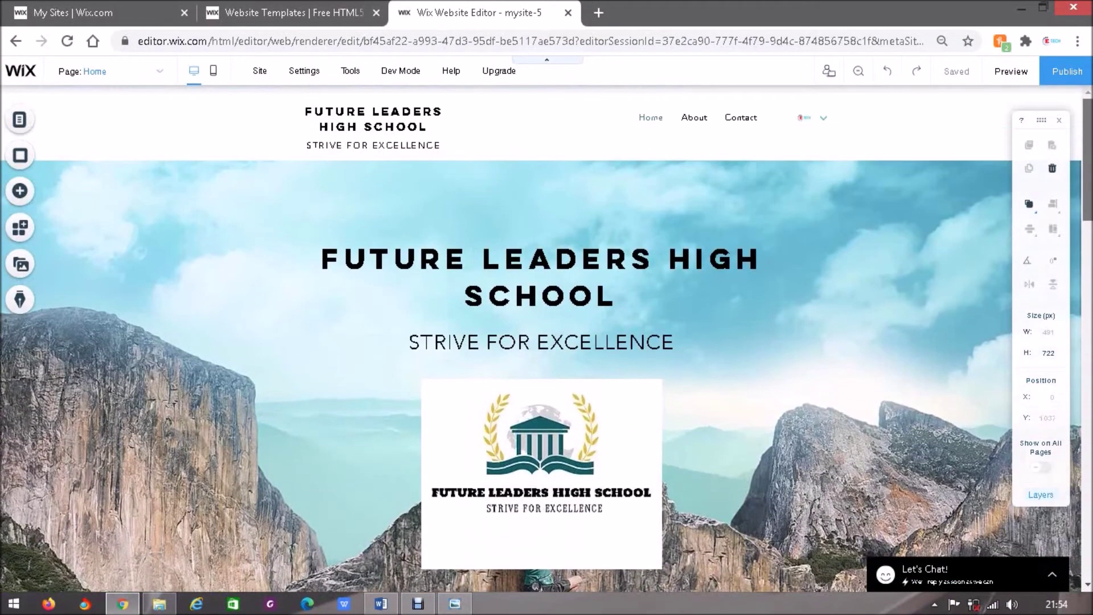
pyautogui.scroll(-6, 546, 338)
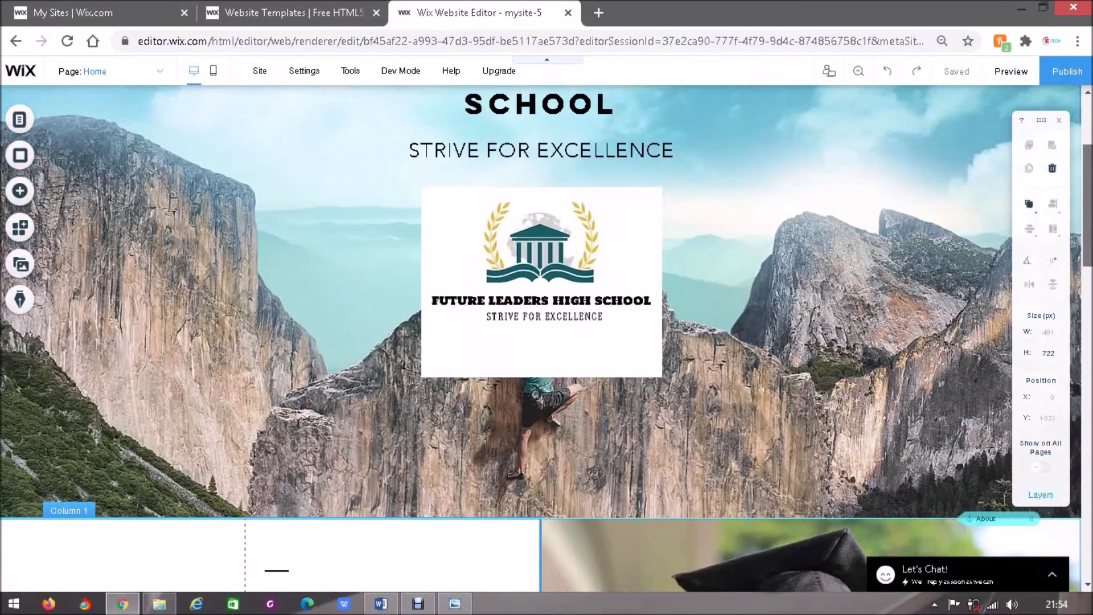
# Step: Review the home page from the header through the School's History and "How I Can Help You" sections to the contact area
pyautogui.scroll(-3, 546, 338)
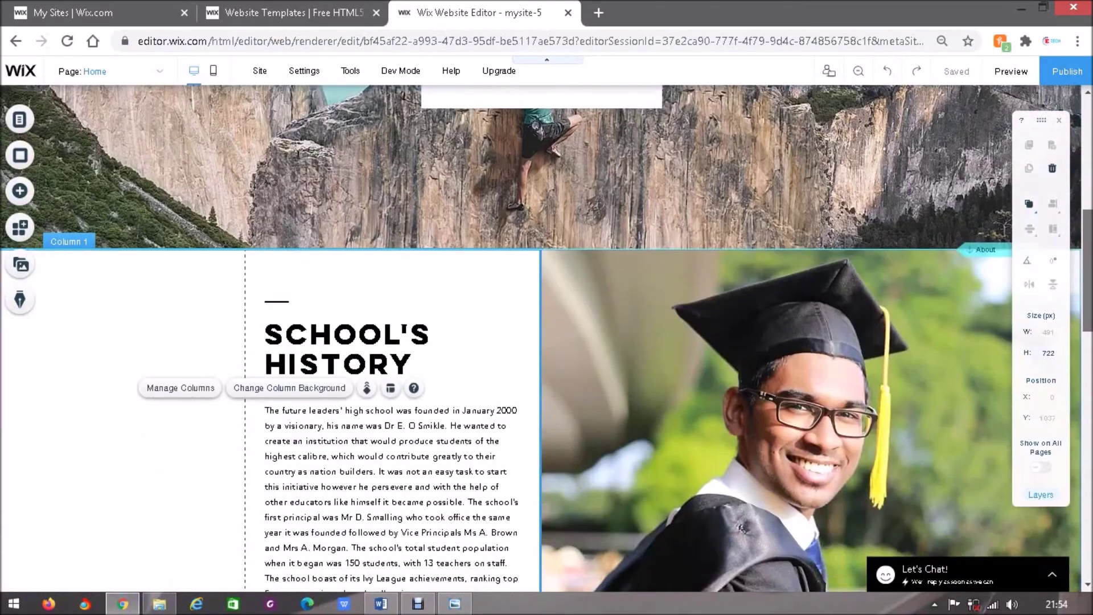
pyautogui.scroll(-3, 547, 338)
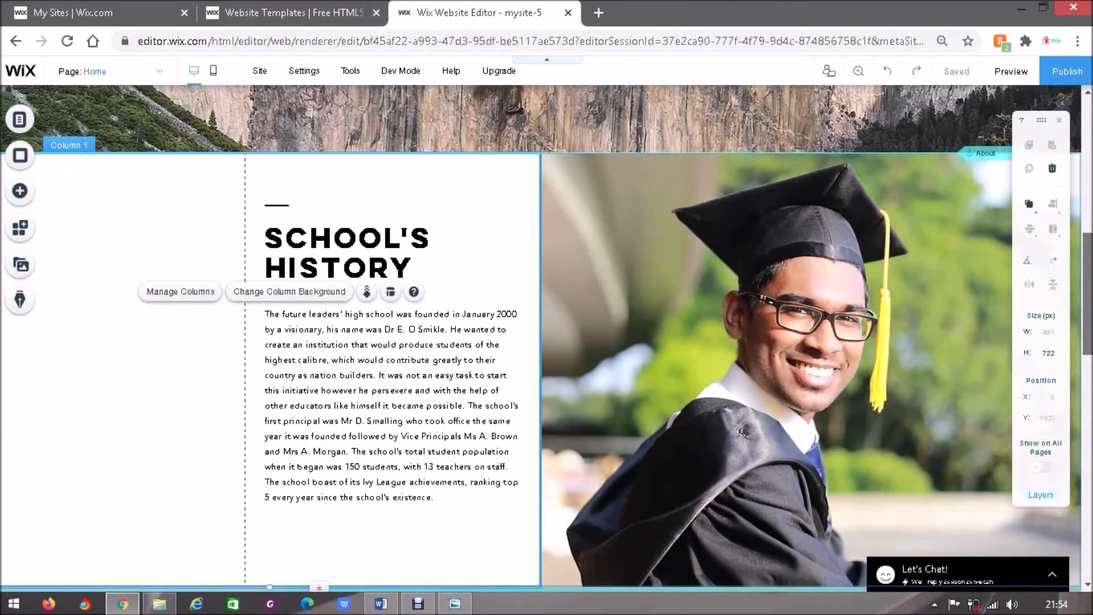
pyautogui.scroll(-5, 546, 339)
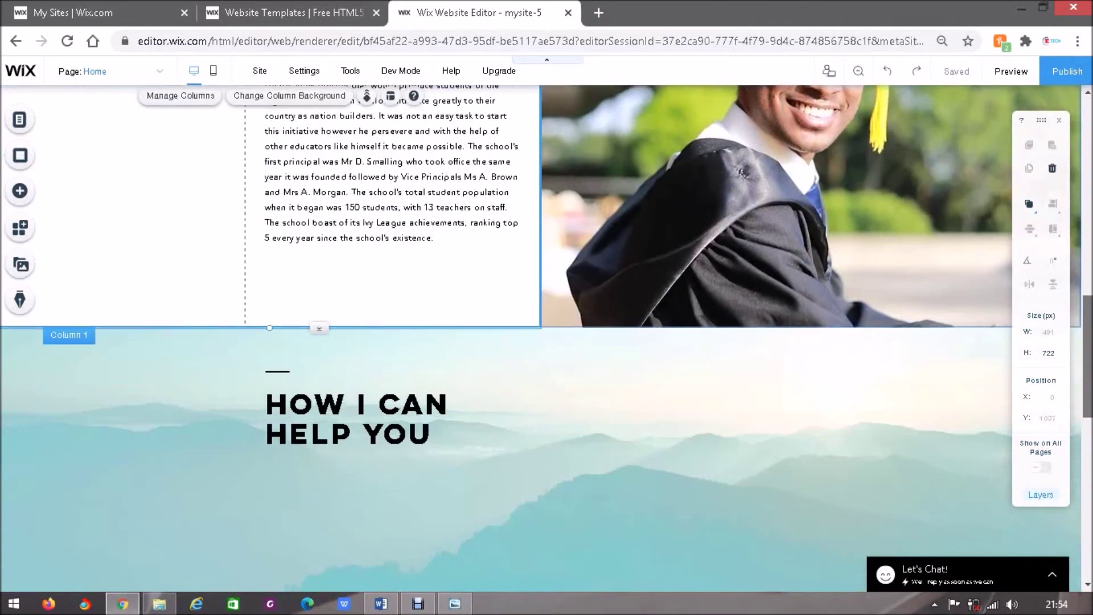
pyautogui.scroll(-1, 546, 338)
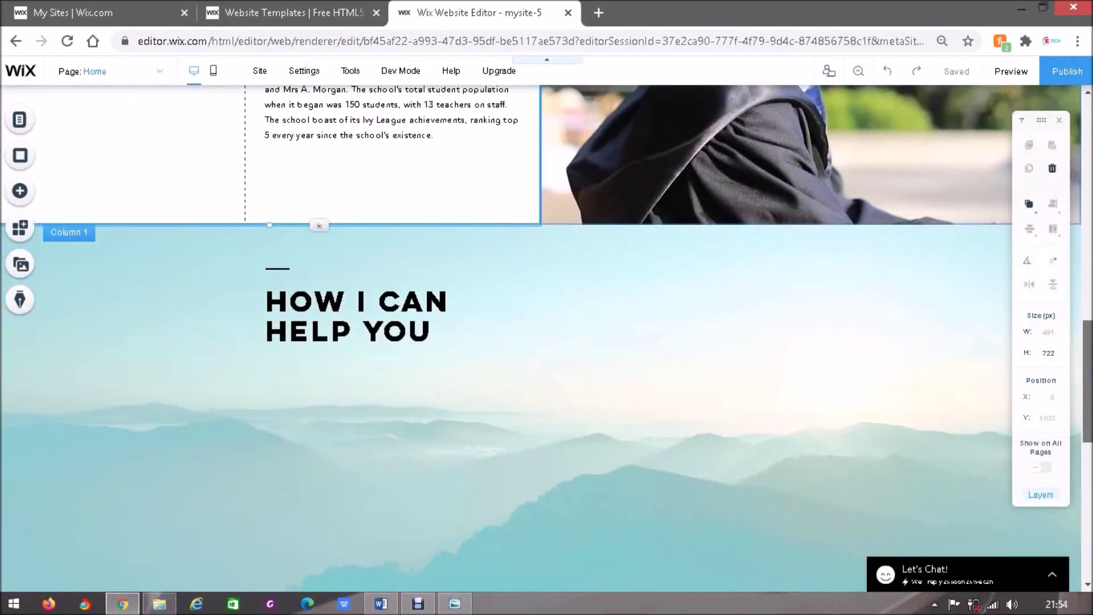
pyautogui.scroll(-1, 546, 339)
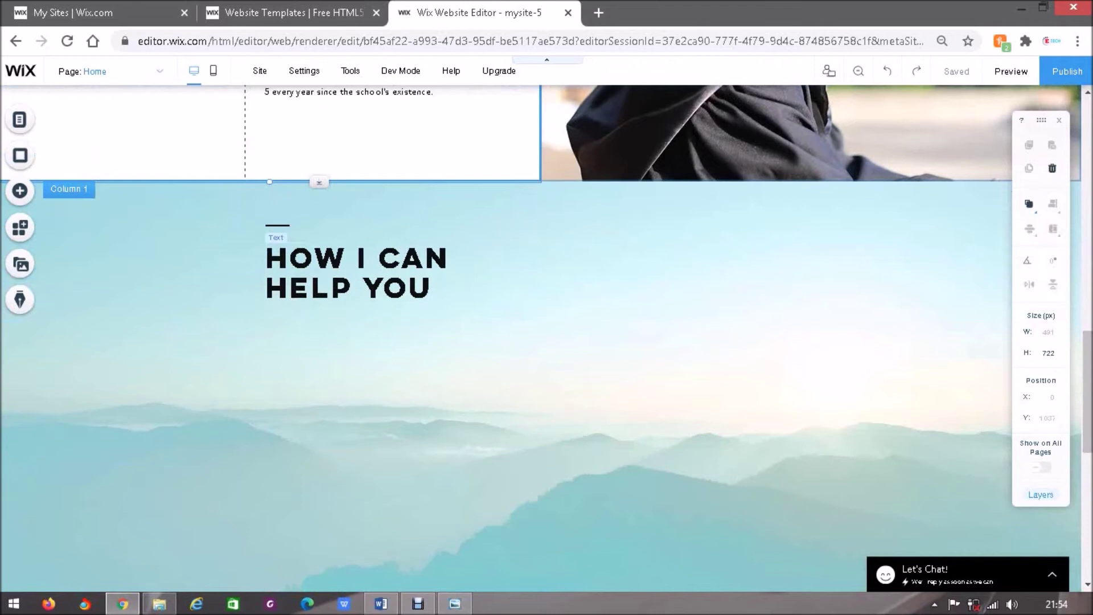
pyautogui.click(342, 271)
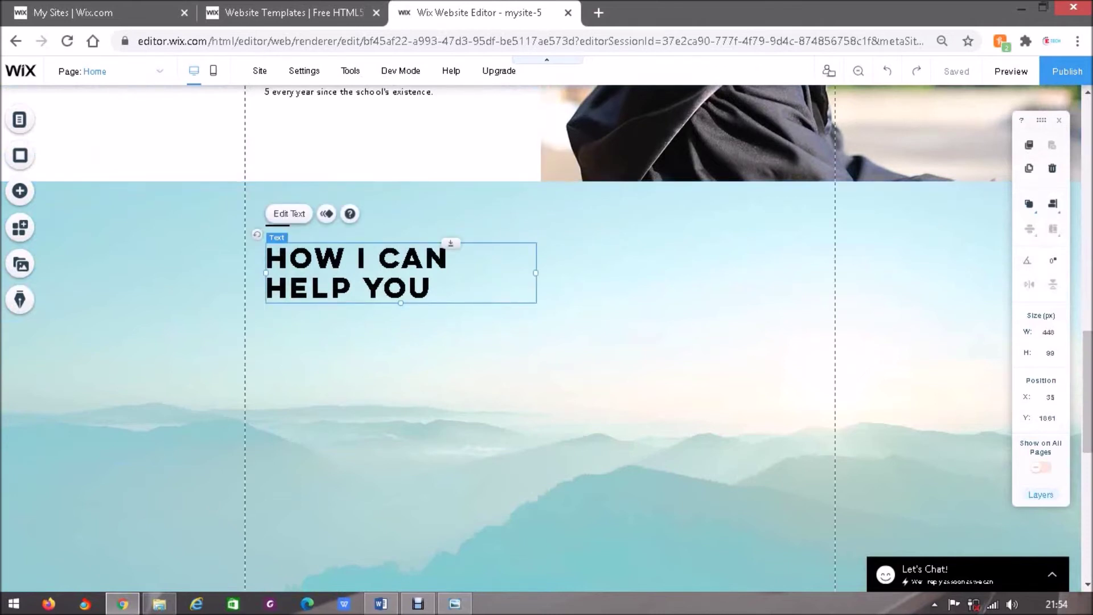
pyautogui.click(575, 217)
pyautogui.click(701, 278)
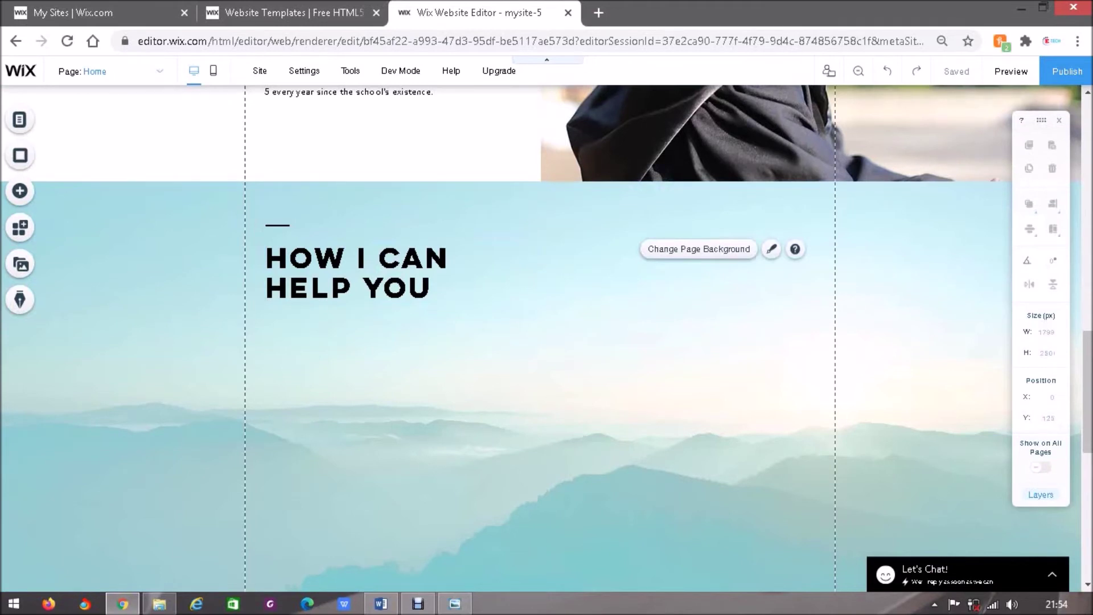
pyautogui.click(603, 204)
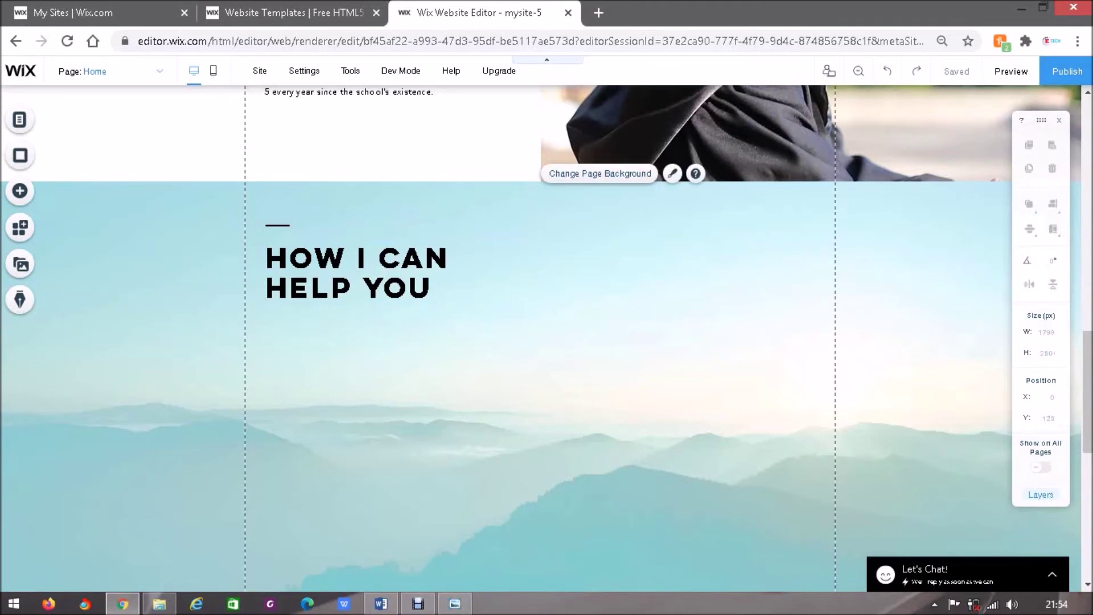
pyautogui.scroll(-4, 541, 342)
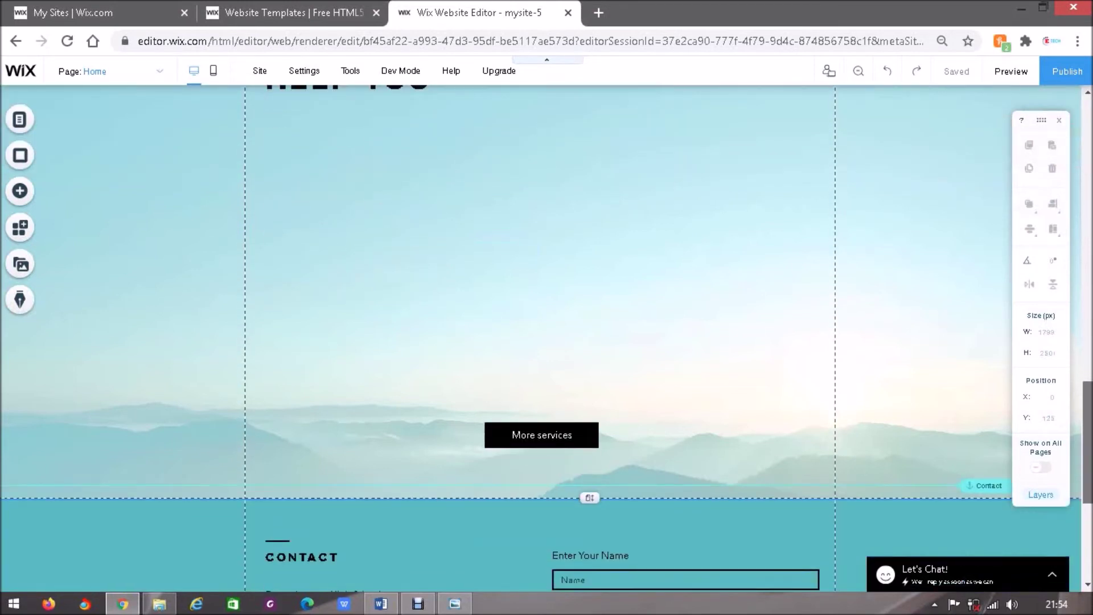
pyautogui.scroll(5, 541, 342)
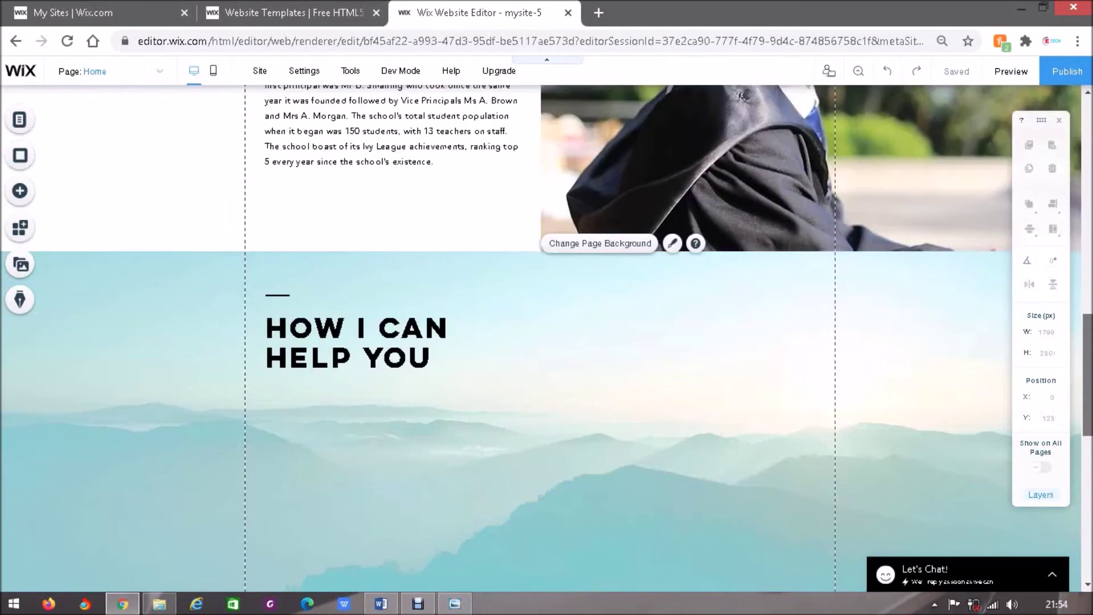
pyautogui.scroll(1, 541, 342)
pyautogui.scroll(-1, 541, 342)
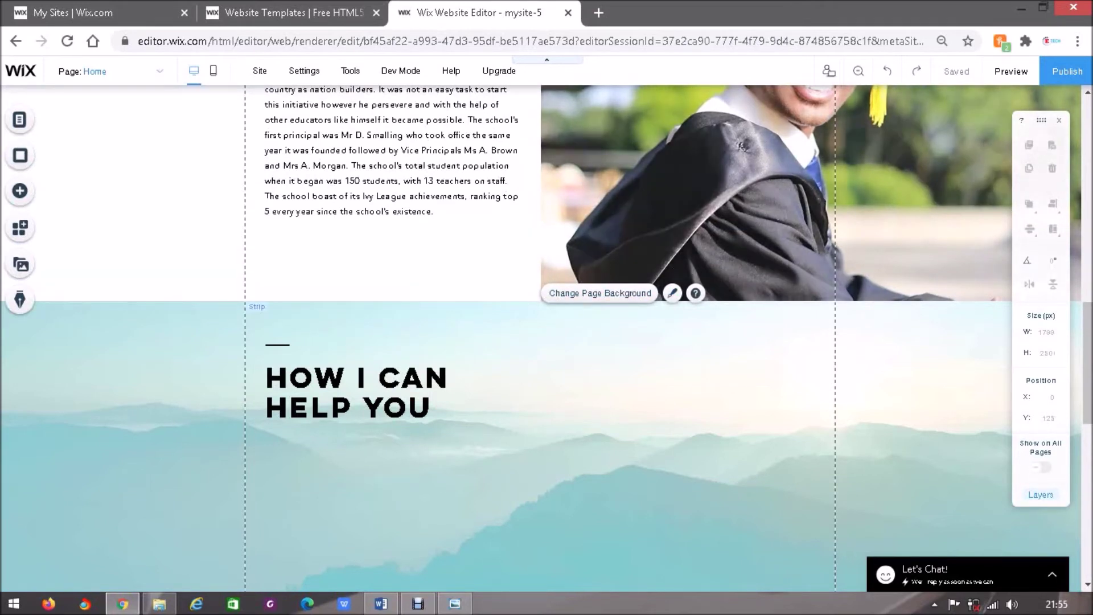
pyautogui.click(586, 268)
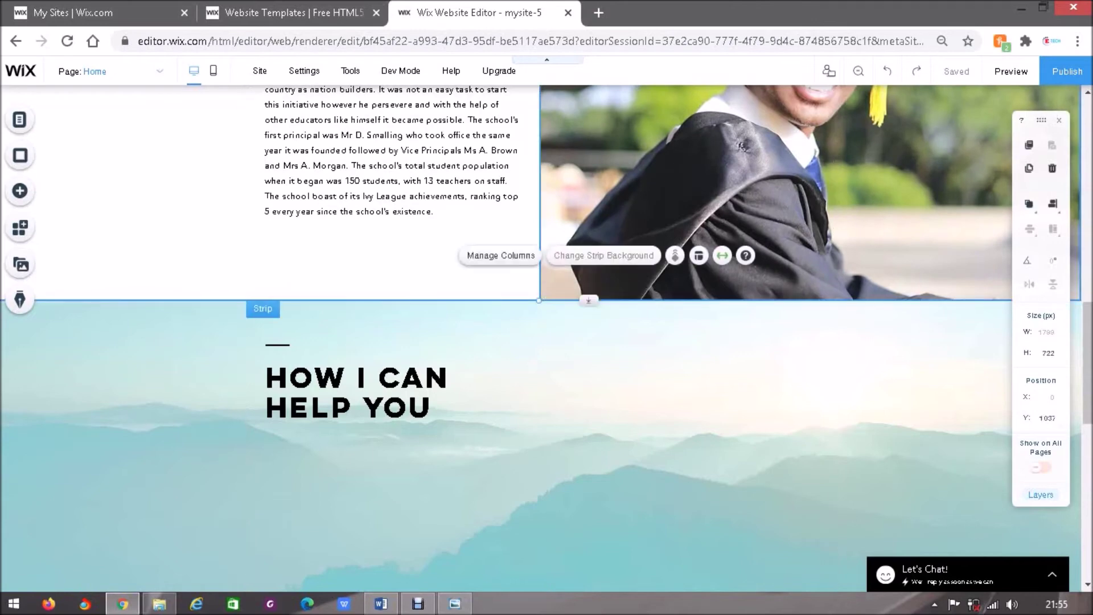
pyautogui.click(552, 320)
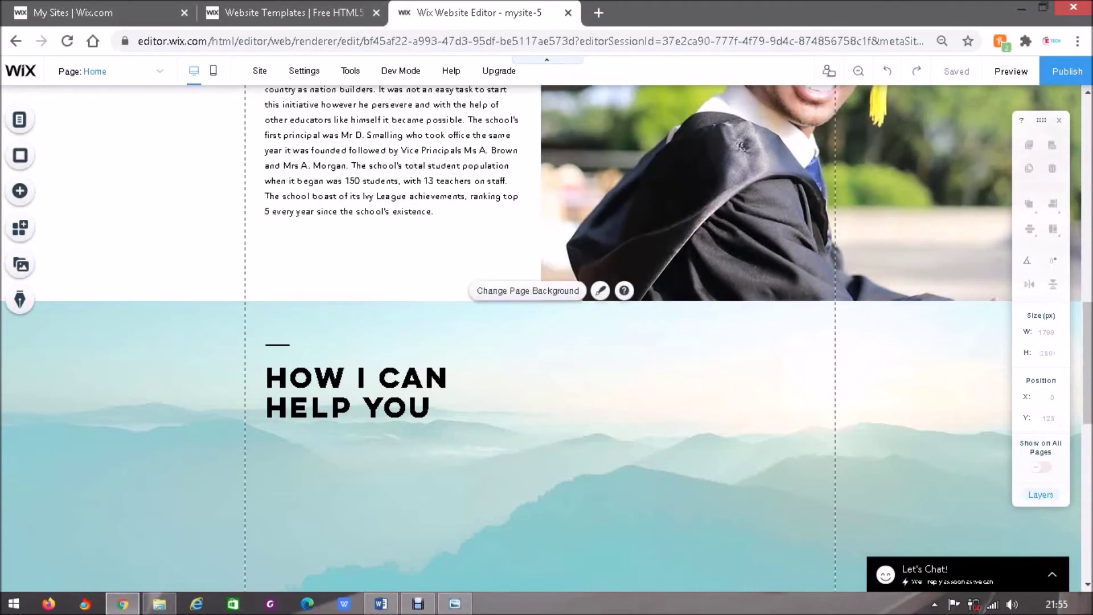
pyautogui.scroll(8, 546, 336)
pyautogui.scroll(6, 547, 338)
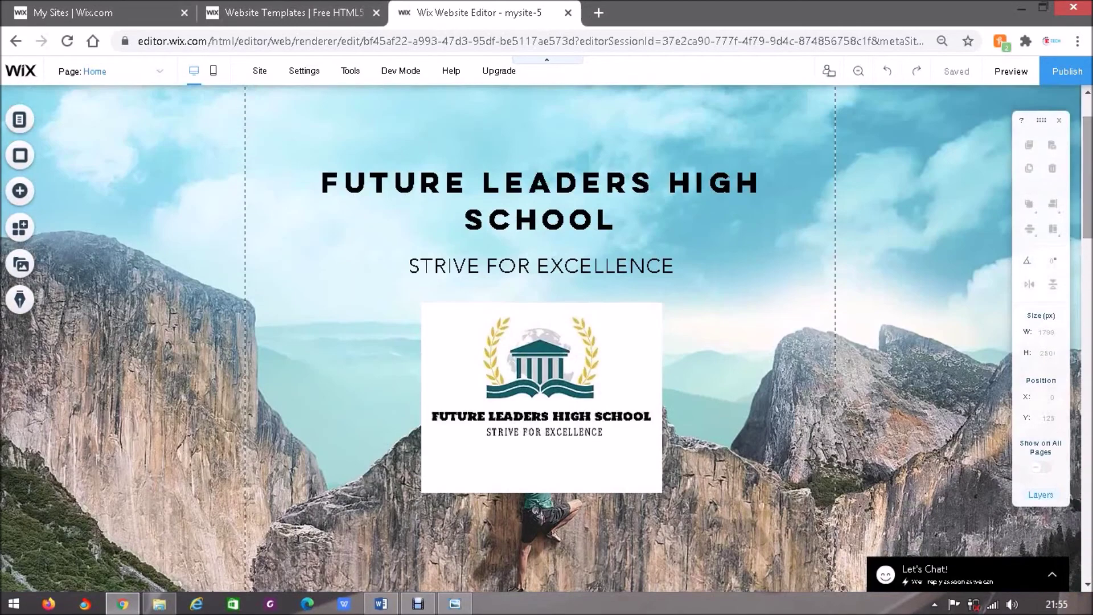
pyautogui.scroll(1, 546, 338)
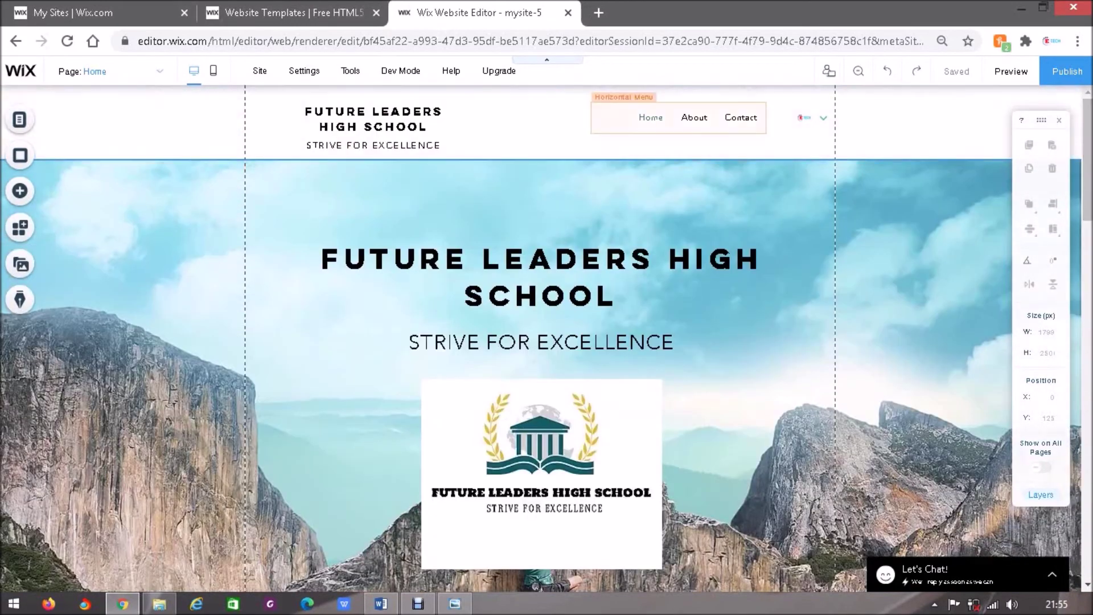
pyautogui.scroll(-12, 547, 338)
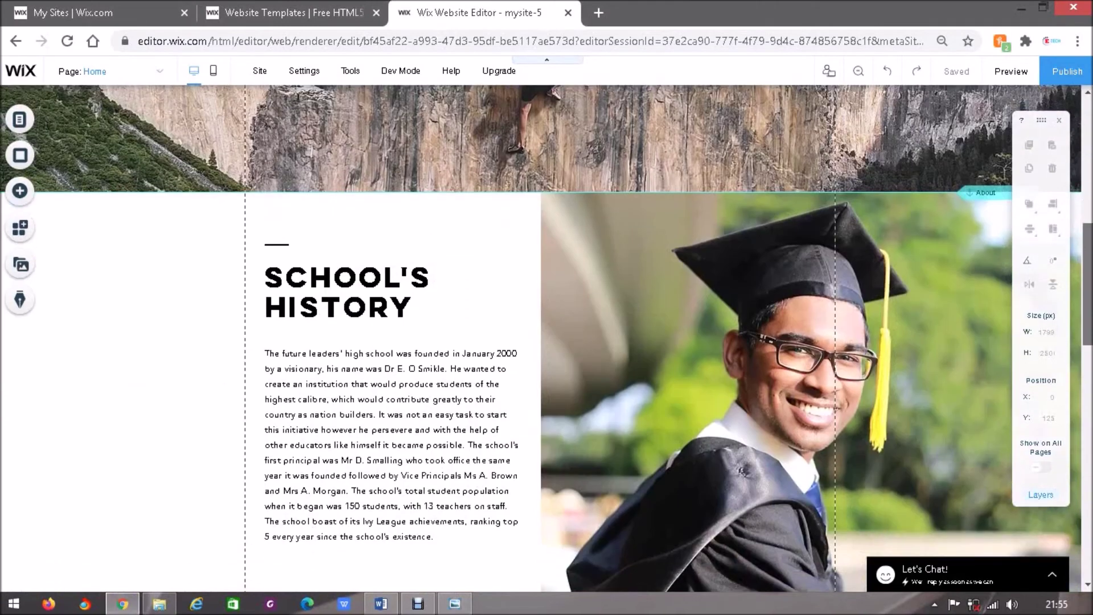
pyautogui.scroll(-5, 546, 338)
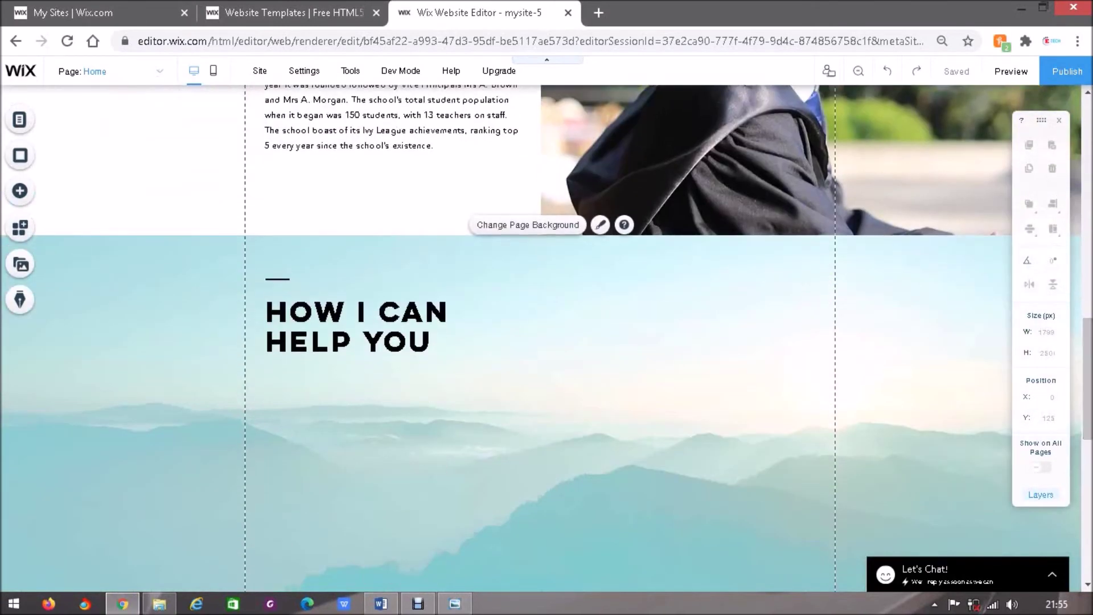
pyautogui.moveTo(616, 325); pyautogui.dragTo(533, 293)
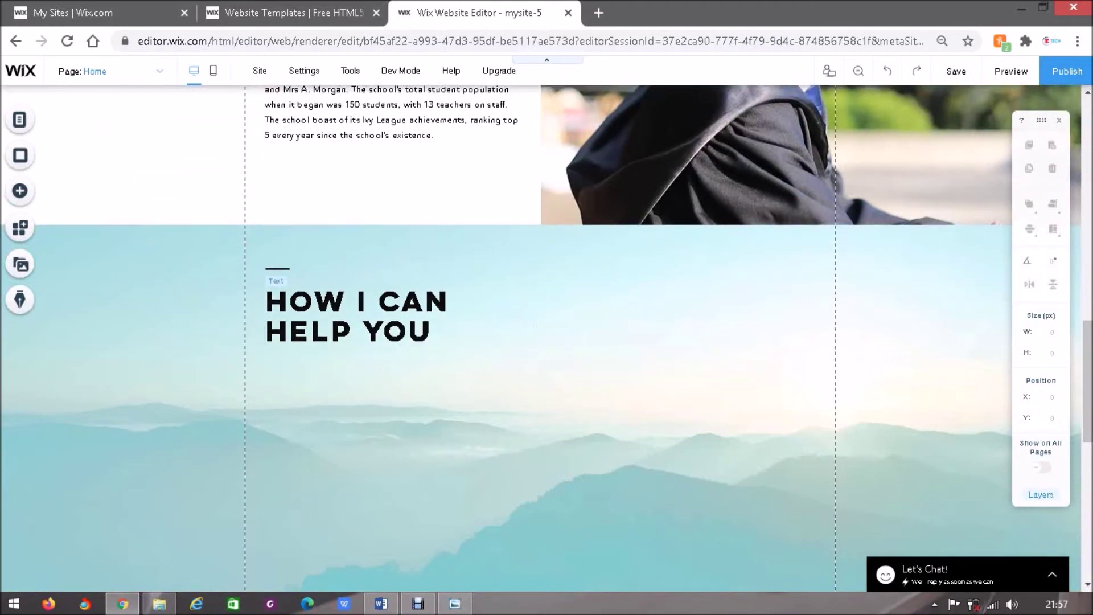
# Step: Replace the "How I Can Help You" heading text with "GRADUATION INFORMATION"
pyautogui.click(365, 316)
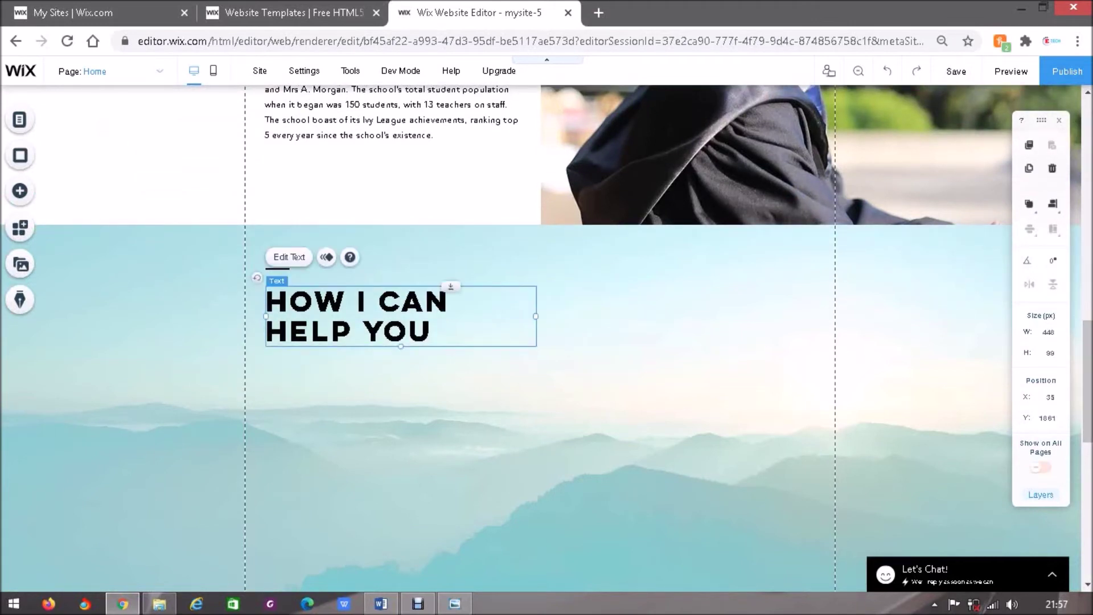
pyautogui.doubleClick(365, 316)
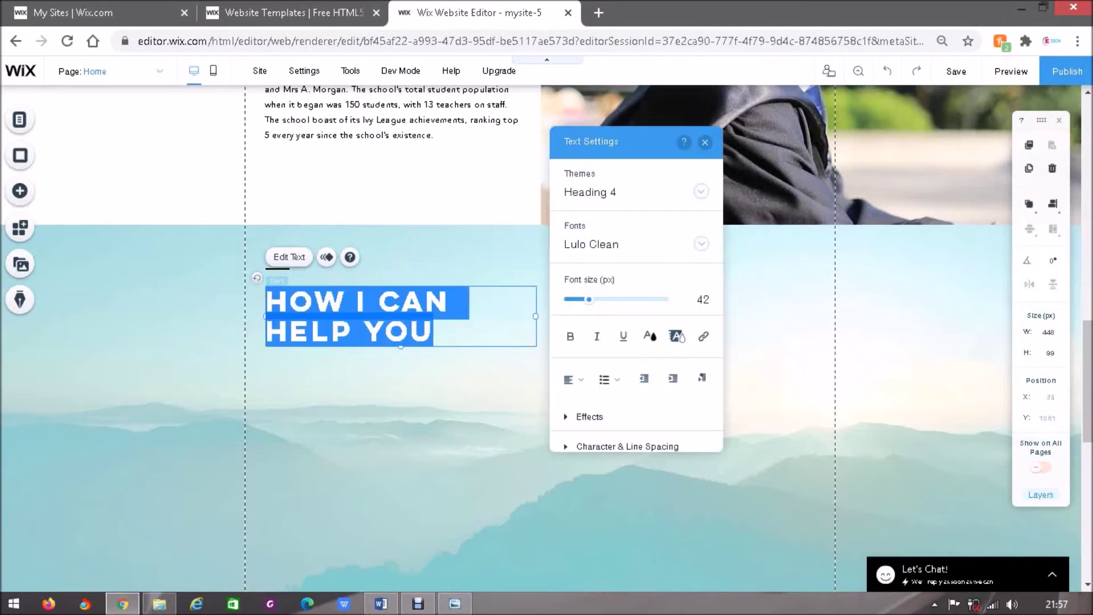
pyautogui.write('GRADU')
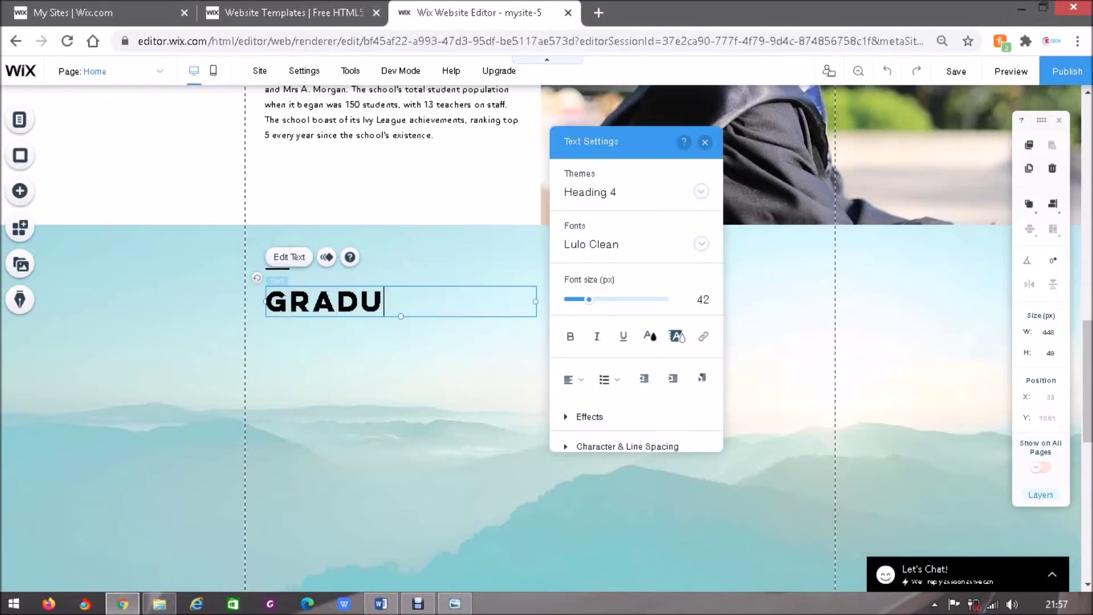
pyautogui.write('ATIO')
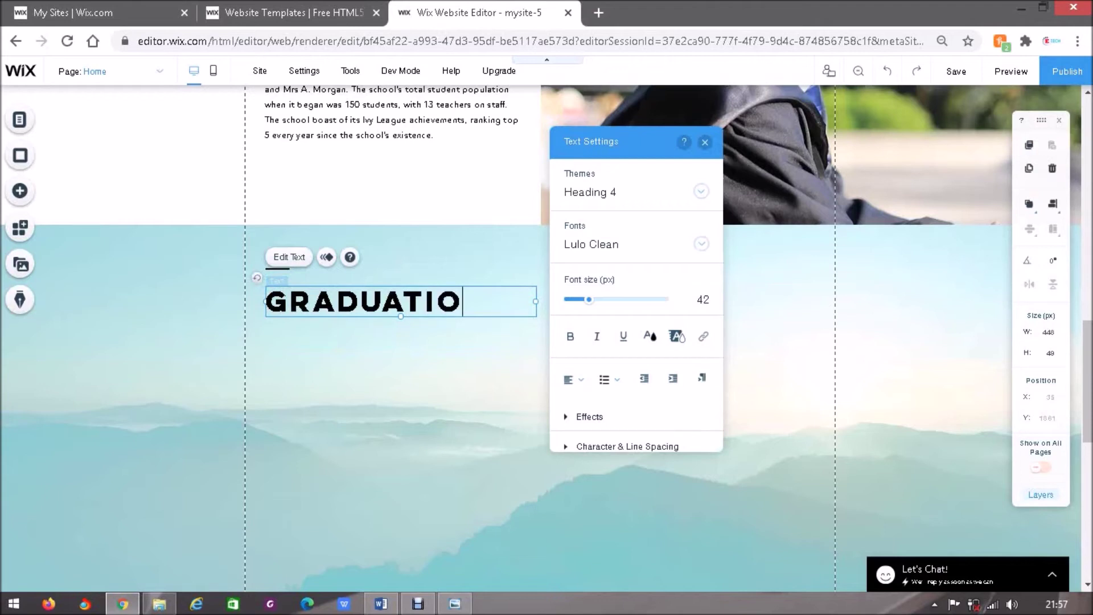
pyautogui.write('N')
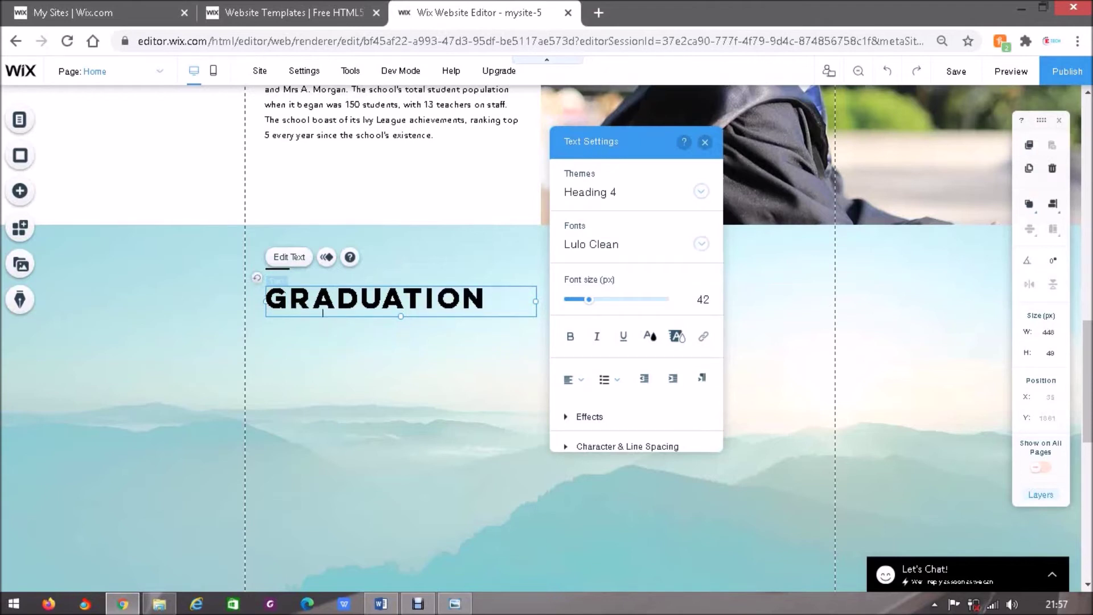
pyautogui.write(' INFORMAT')
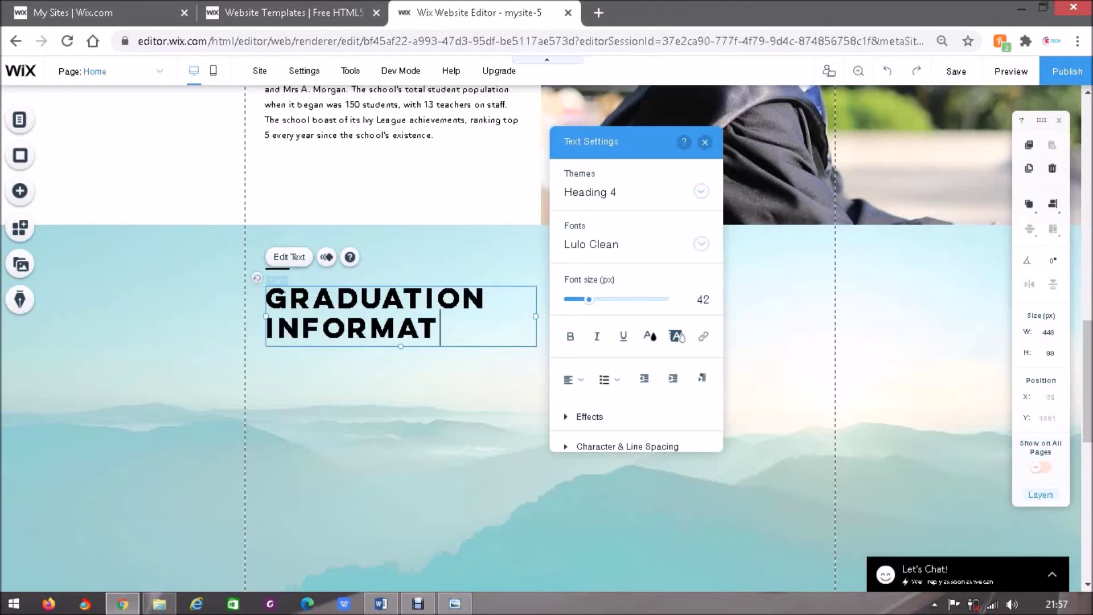
pyautogui.write('ION')
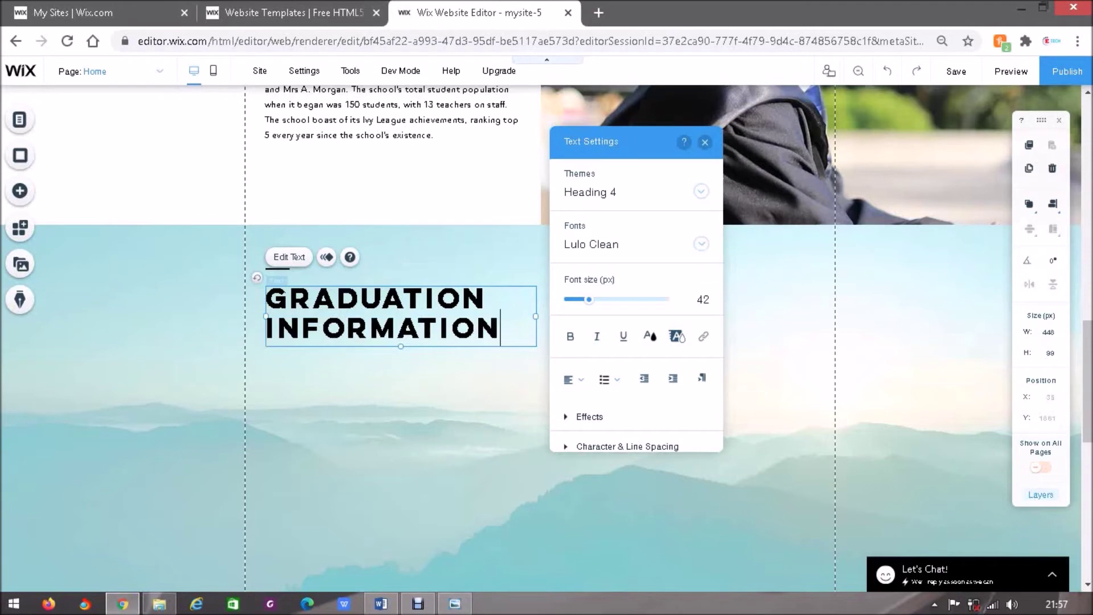
# Step: Widen the "GRADUATION INFORMATION" text box to about 812 px so the heading fits on one line
pyautogui.moveTo(636, 142); pyautogui.dragTo(879, 122)
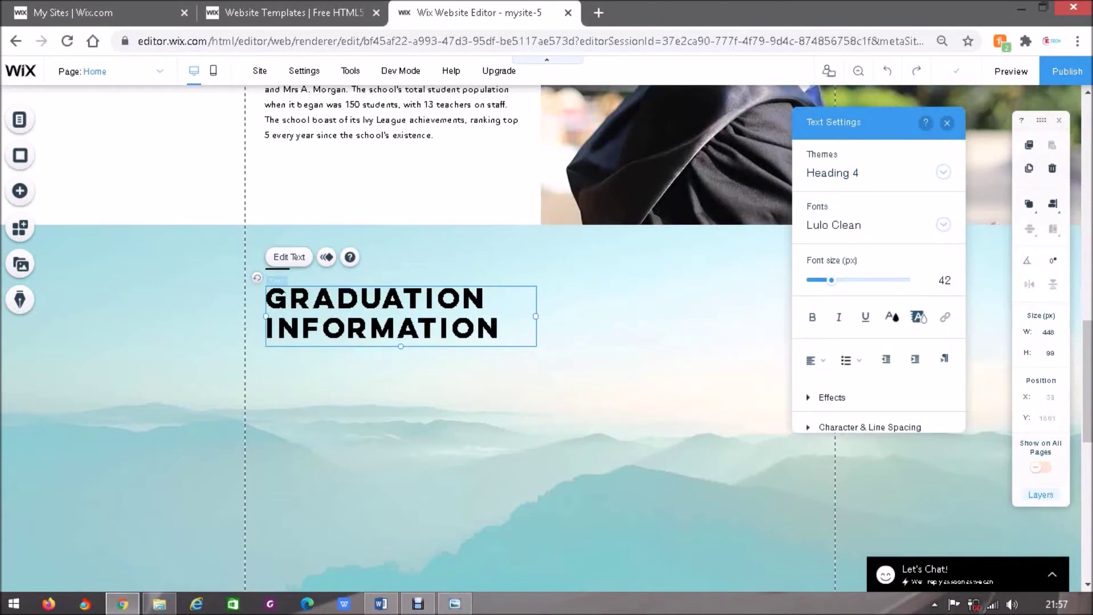
pyautogui.moveTo(535, 315); pyautogui.dragTo(728, 316)
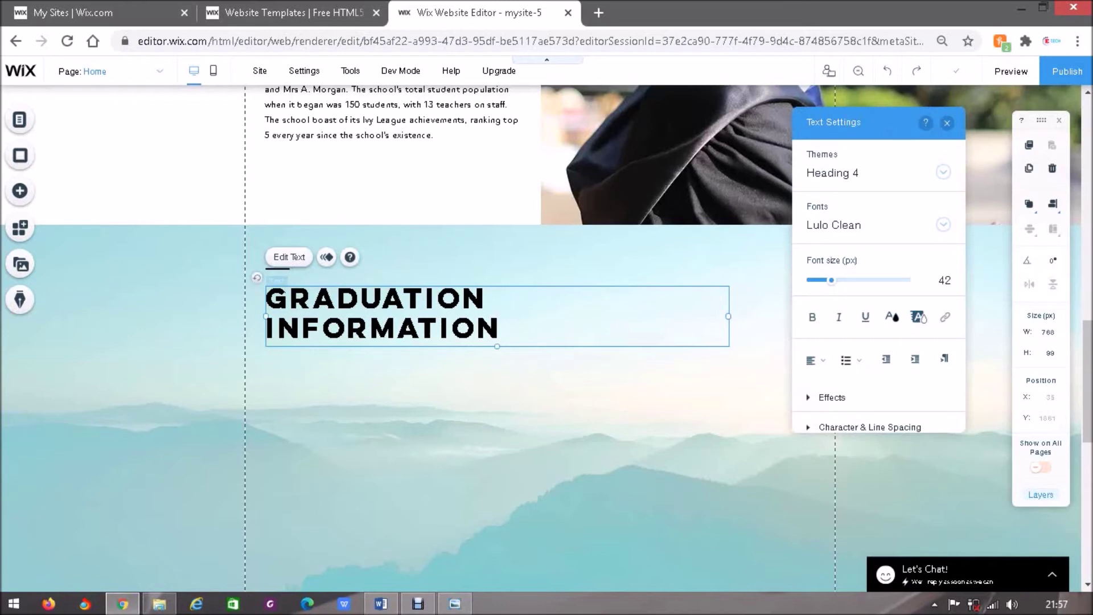
pyautogui.moveTo(728, 316); pyautogui.dragTo(755, 316)
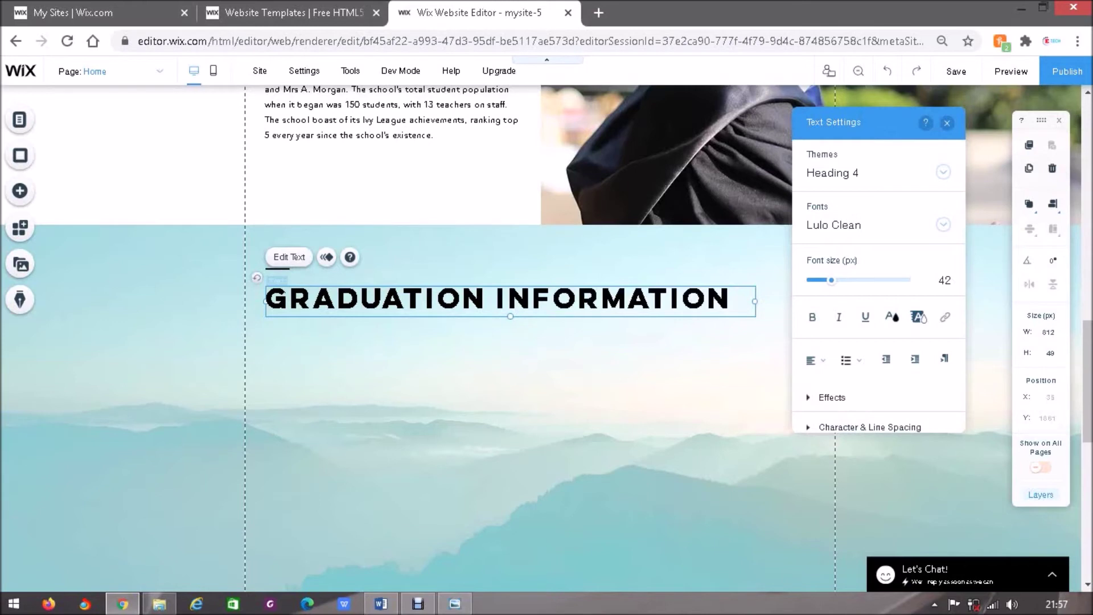
pyautogui.click(528, 269)
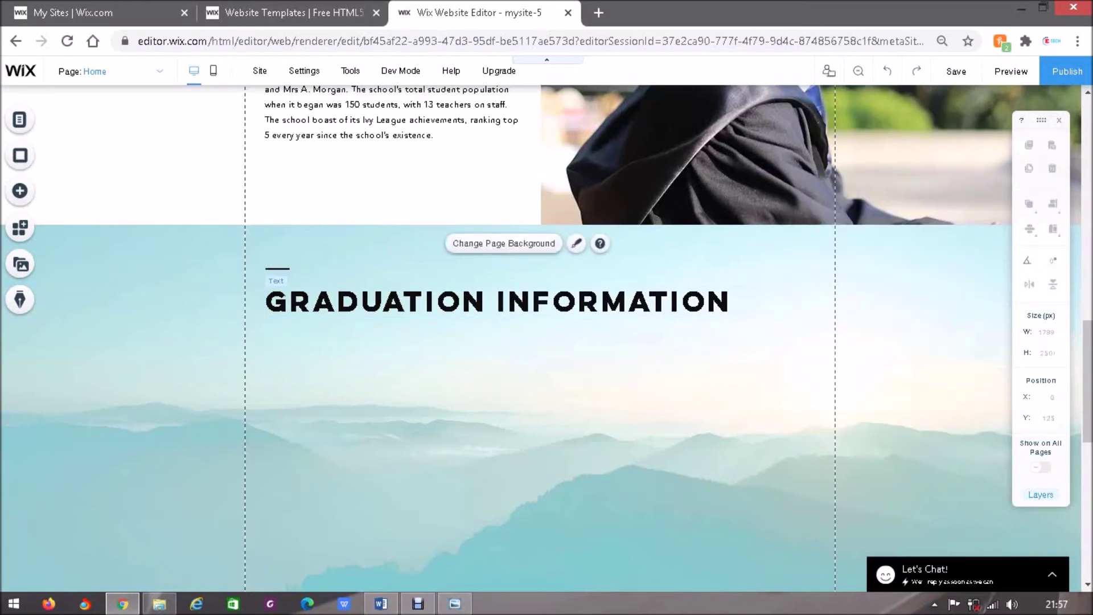
# Step: Move the "GRADUATION INFORMATION" heading toward the middle of its section, to about X 115, Y 1867
pyautogui.click(399, 301)
pyautogui.moveTo(398, 301); pyautogui.dragTo(448, 306)
pyautogui.hotkey('shift', 'Right')
pyautogui.hotkey('shift', 'Right')
pyautogui.hotkey('shift', 'Right')
pyautogui.hotkey('shift', 'Left')
pyautogui.hotkey('shift', 'Left')
pyautogui.hotkey('shift', 'Left')
pyautogui.hotkey('shift', 'Left')
pyautogui.hotkey('shift', 'Left')
pyautogui.press('Left')
pyautogui.press('Left')
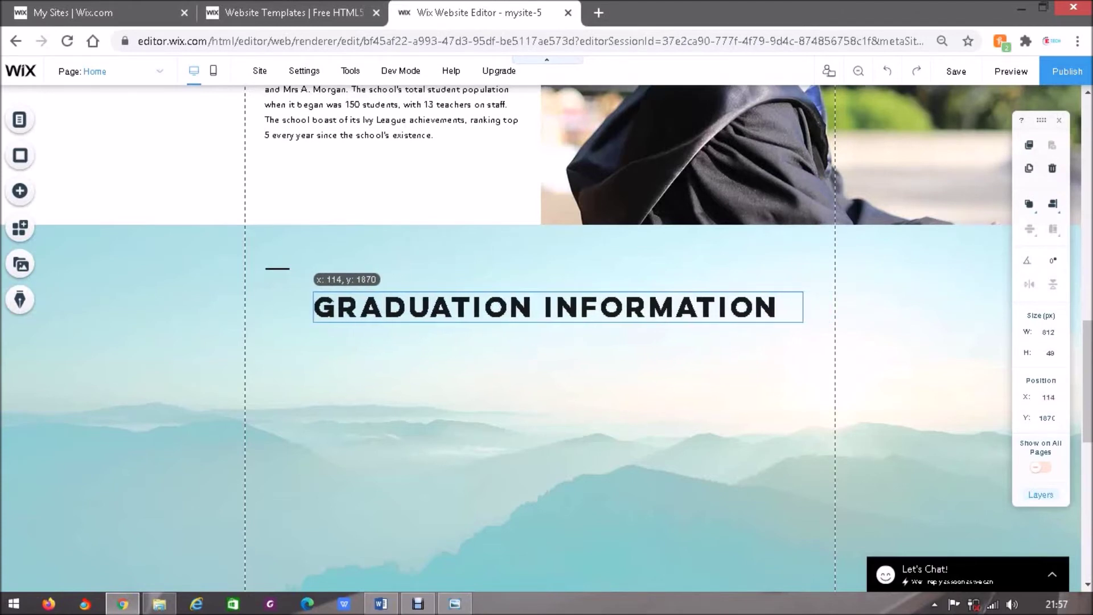
pyautogui.press('Up')
pyautogui.press('Up')
pyautogui.press('Up')
pyautogui.moveTo(602, 300); pyautogui.dragTo(603, 301)
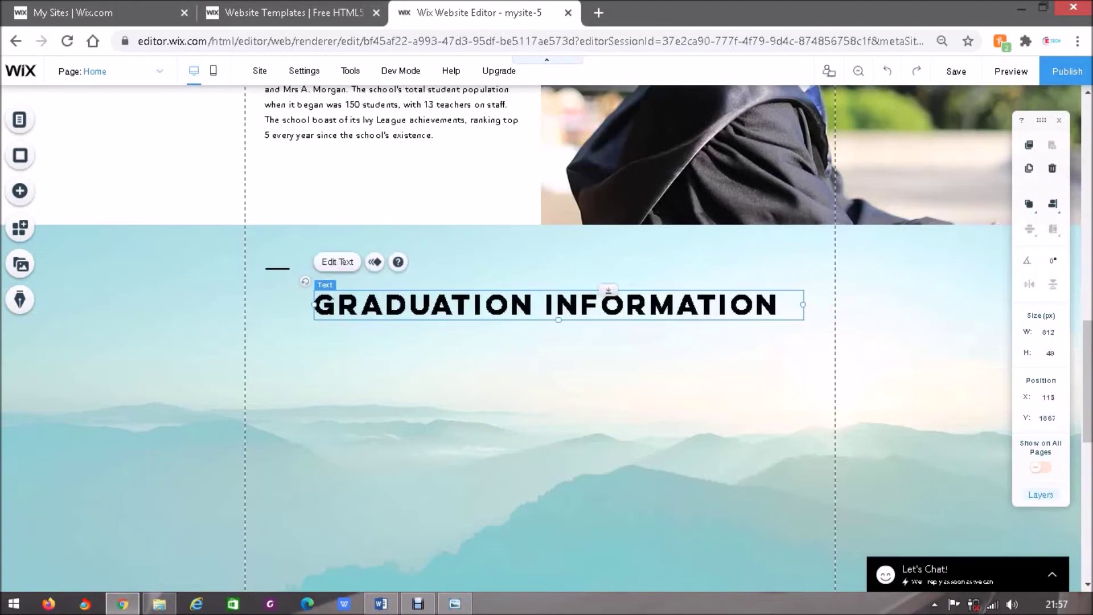
pyautogui.click(586, 361)
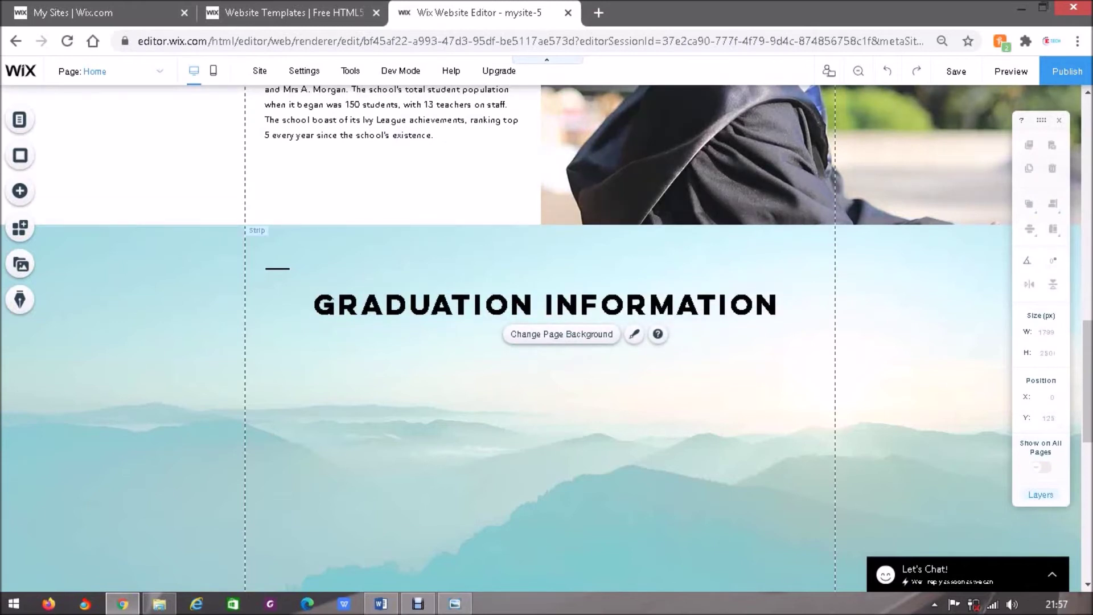
pyautogui.click(504, 212)
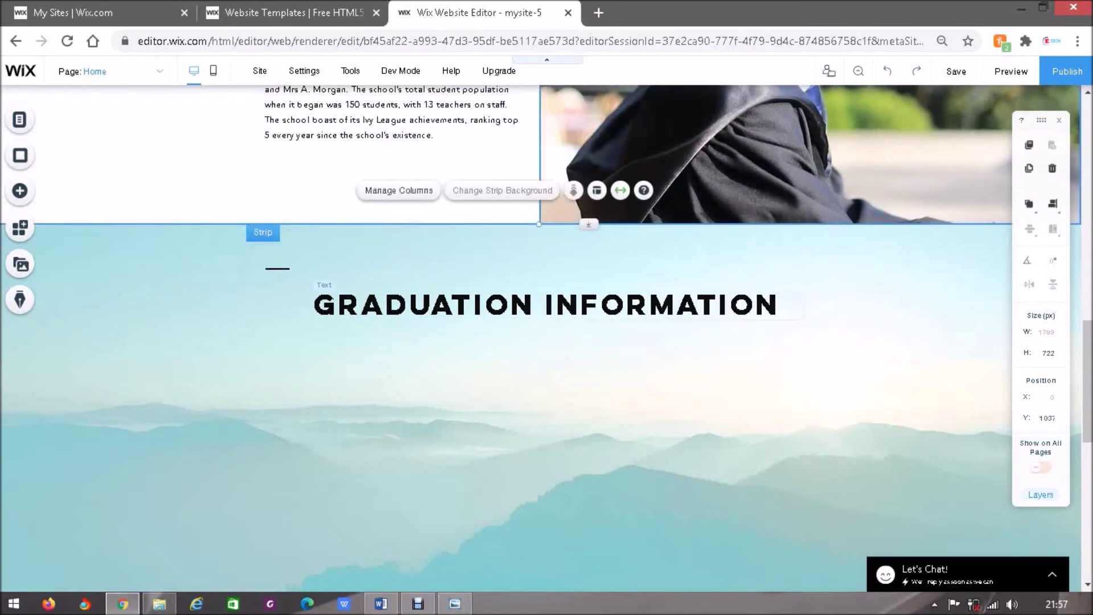
pyautogui.click(911, 361)
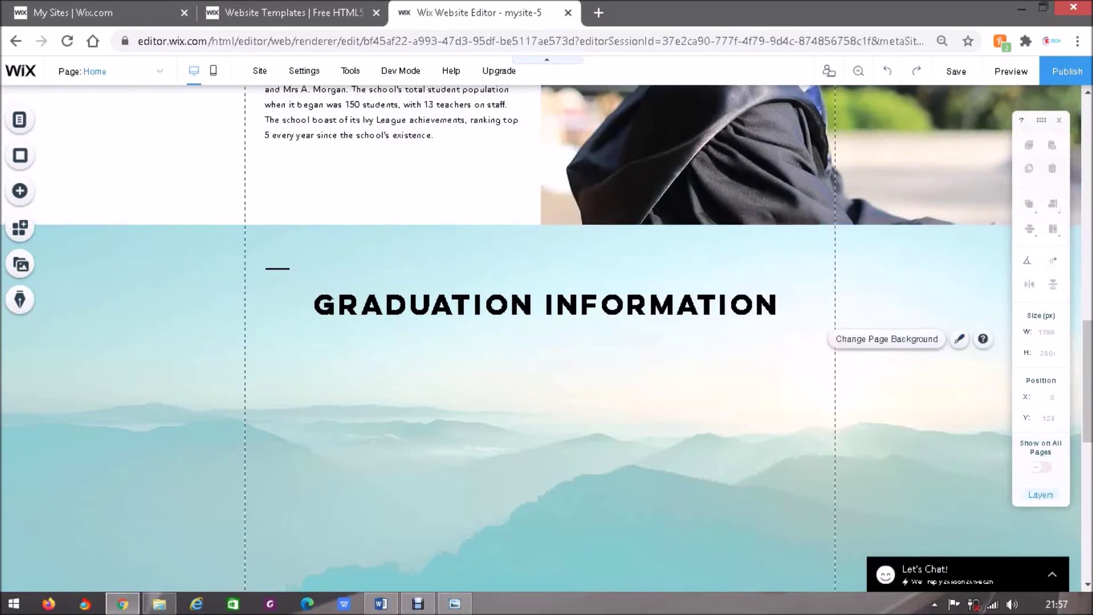
pyautogui.moveTo(1088, 373); pyautogui.dragTo(1088, 406)
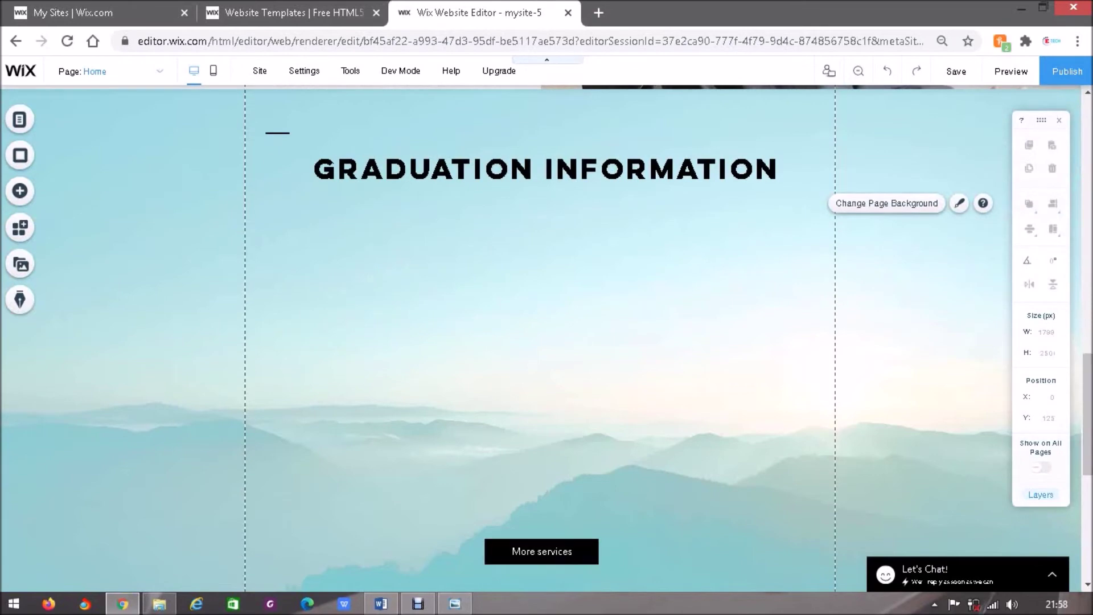
# Step: Delete the "More services" button below the "GRADUATION INFORMATION" heading
pyautogui.moveTo(1088, 406)
pyautogui.mouseDown()
pyautogui.moveTo(1088, 150)
pyautogui.moveTo(1088, 407)
pyautogui.mouseUp()
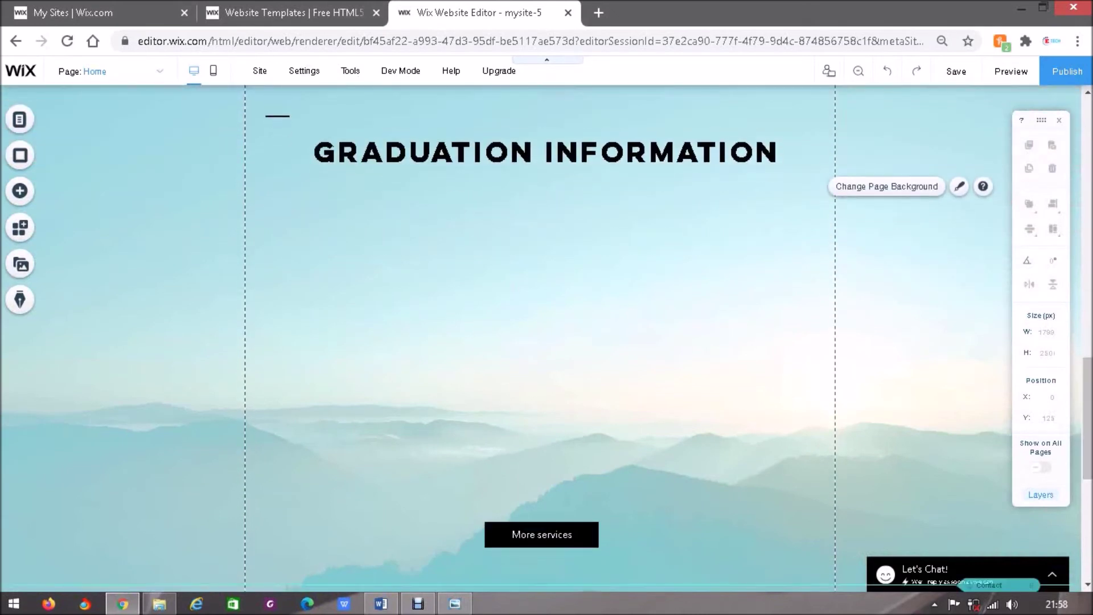
pyautogui.click(542, 534)
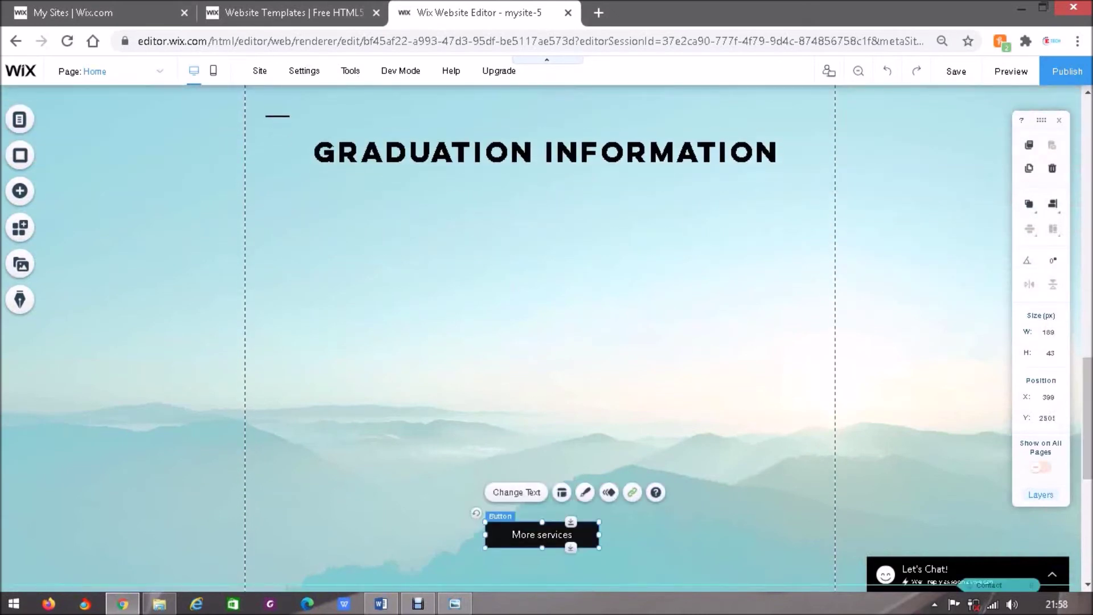
pyautogui.press('Delete')
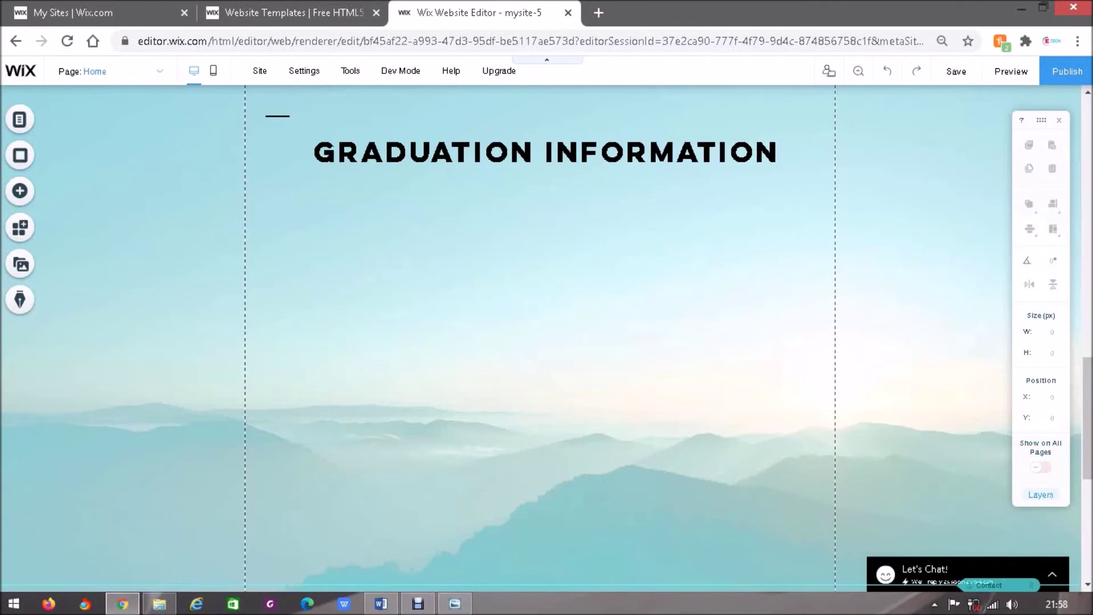
# Step: Check the Word document's list of required webpage content, then return to the Wix editor
pyautogui.click(381, 603)
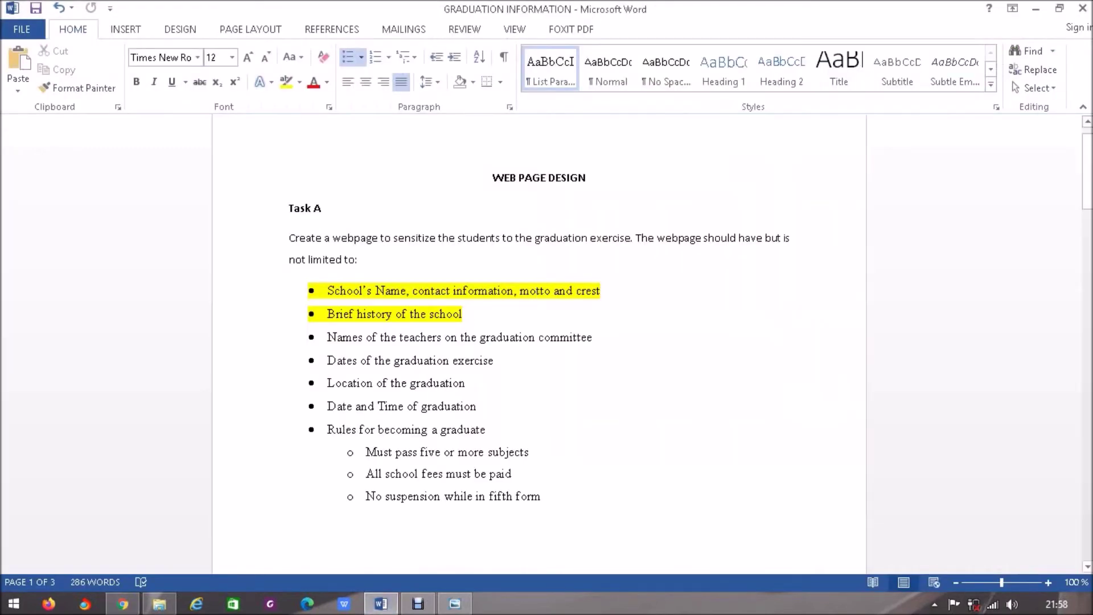
pyautogui.click(1036, 8)
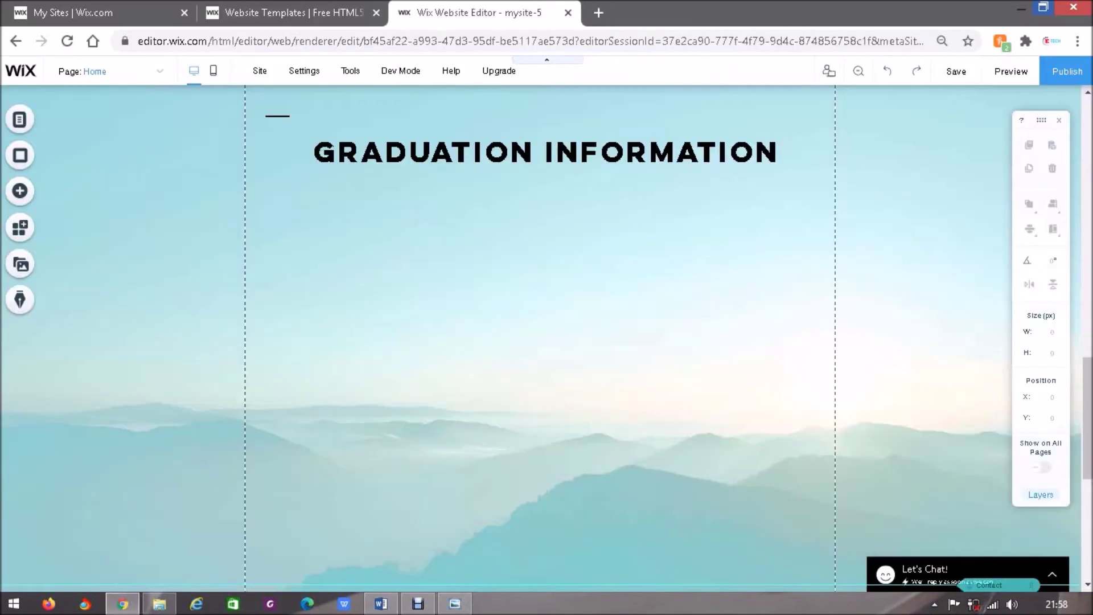
pyautogui.click(381, 604)
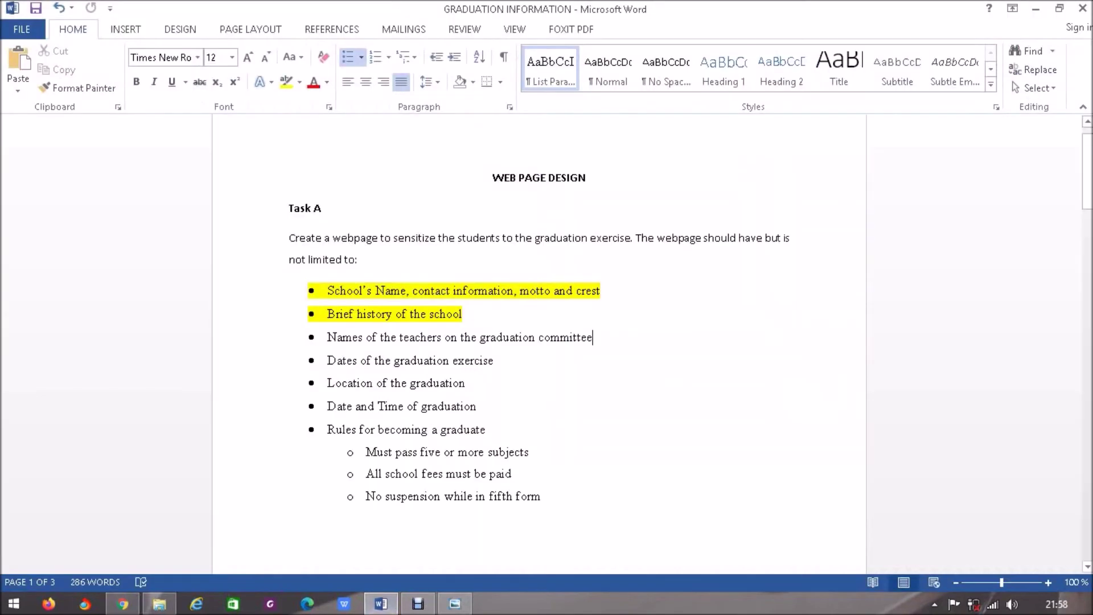
pyautogui.moveTo(1087, 171); pyautogui.dragTo(1088, 375)
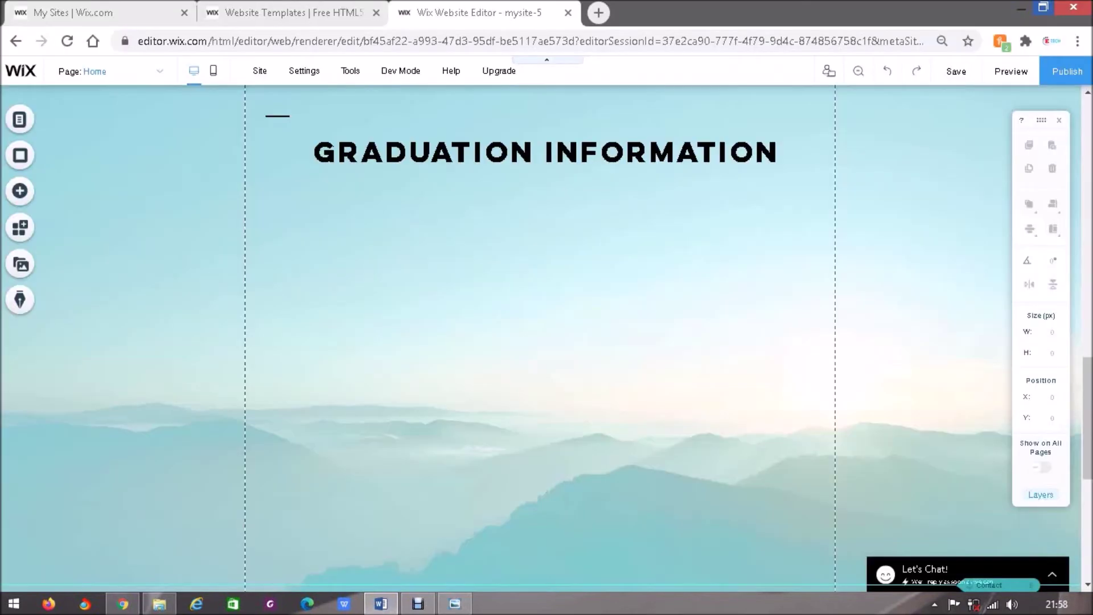
pyautogui.click(1036, 9)
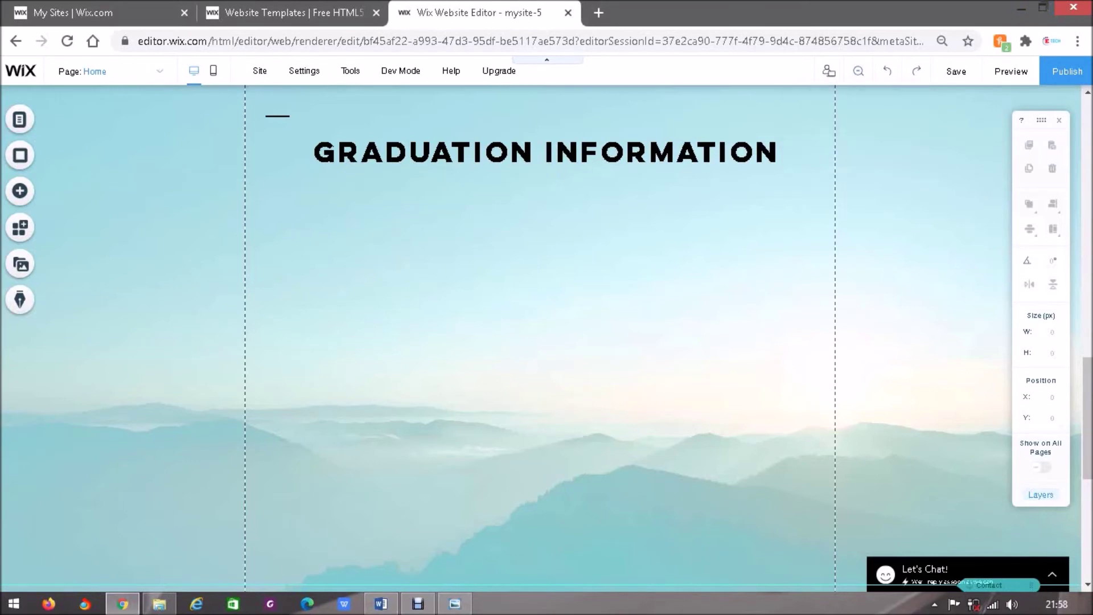
# Step: Add a text element in the "The Skinny Title" style to the graduation section
pyautogui.click(20, 191)
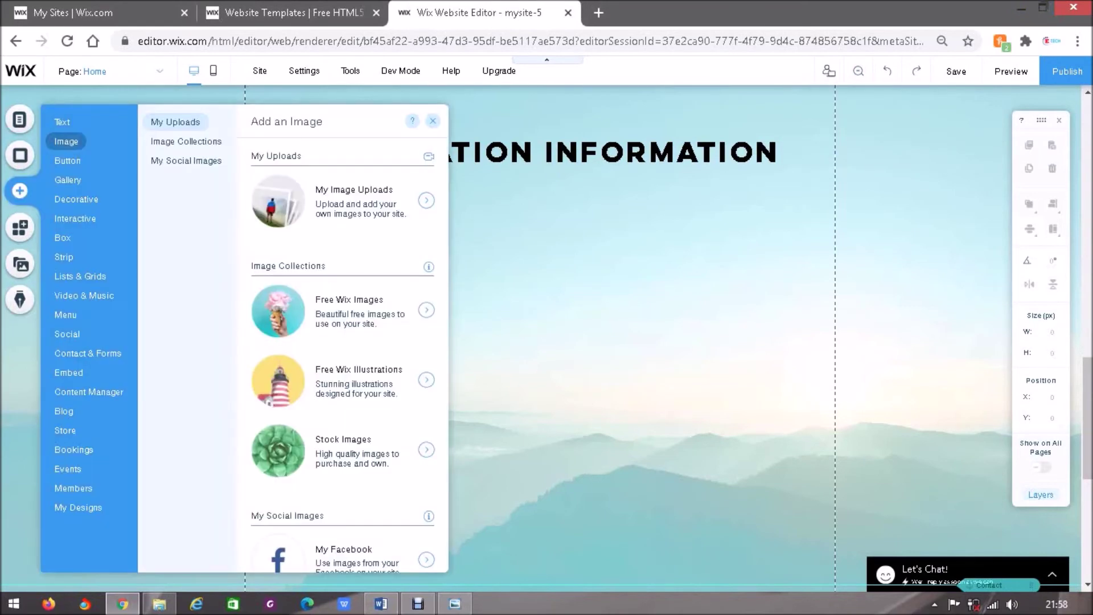
pyautogui.click(63, 123)
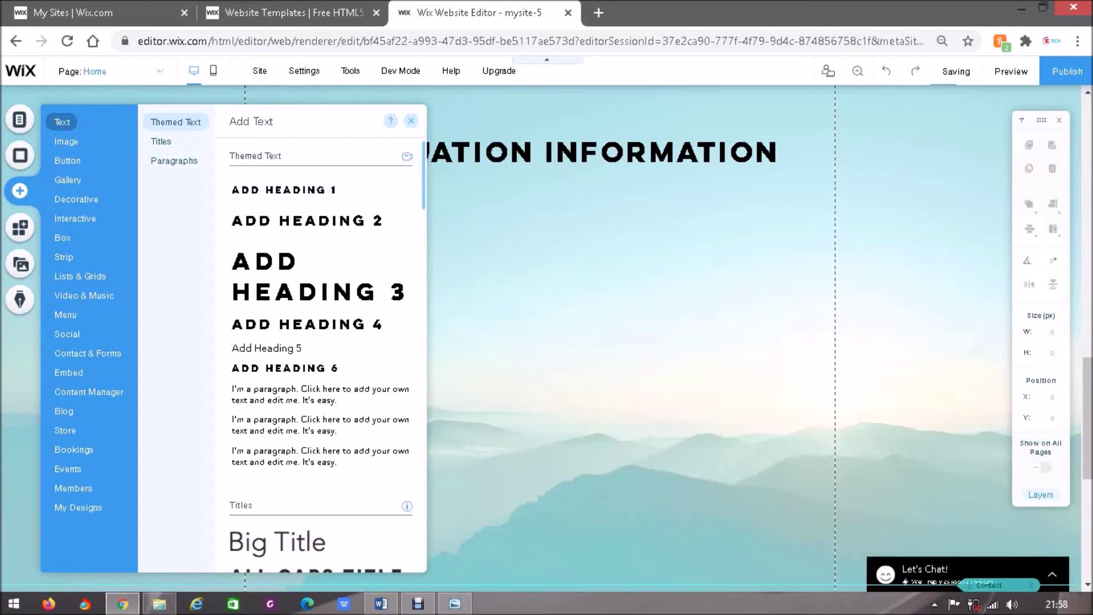
pyautogui.scroll(-2, 319, 353)
pyautogui.scroll(-5, 319, 352)
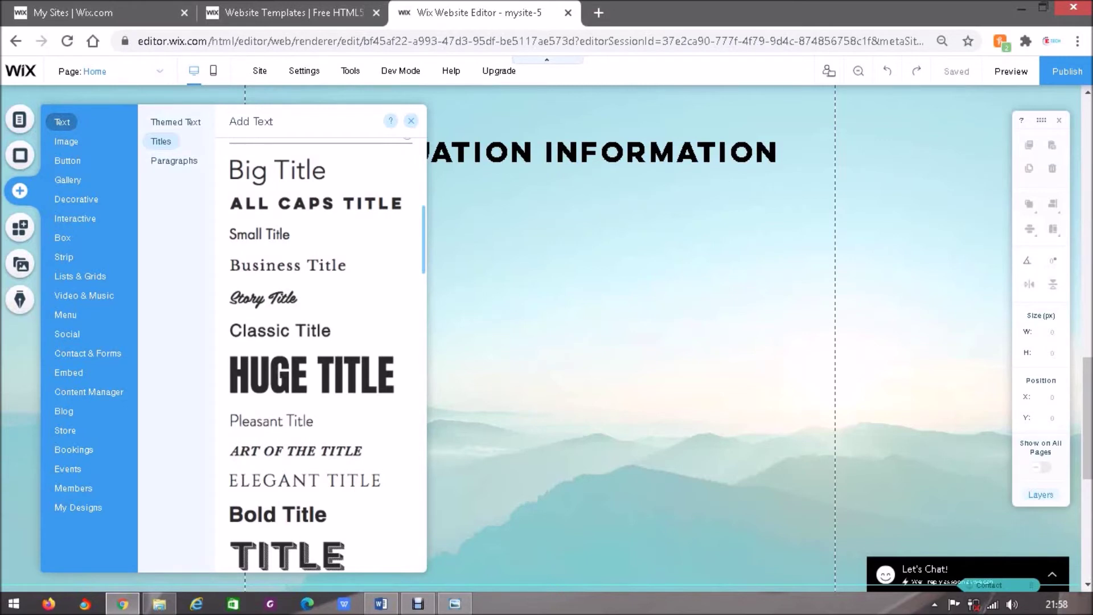
pyautogui.scroll(-3, 319, 352)
pyautogui.scroll(3, 319, 353)
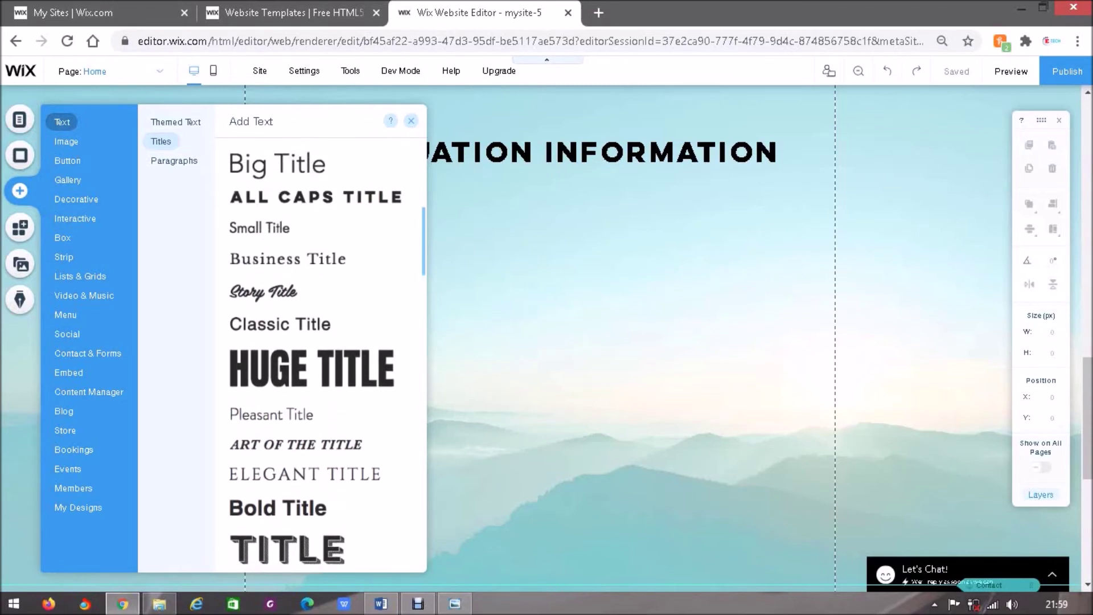
pyautogui.scroll(-6, 319, 353)
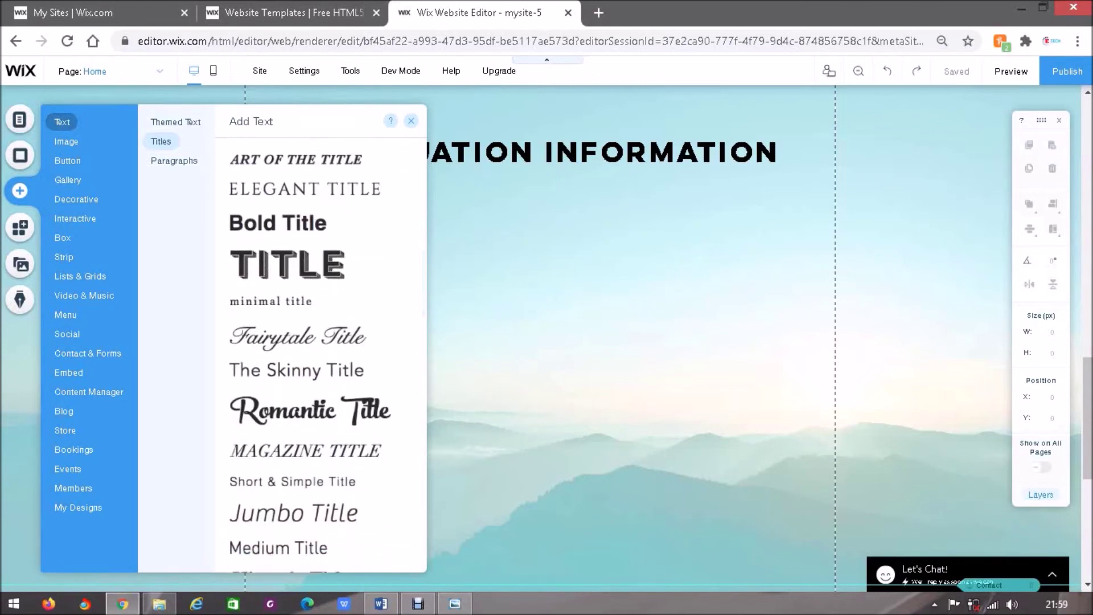
pyautogui.scroll(-2, 319, 353)
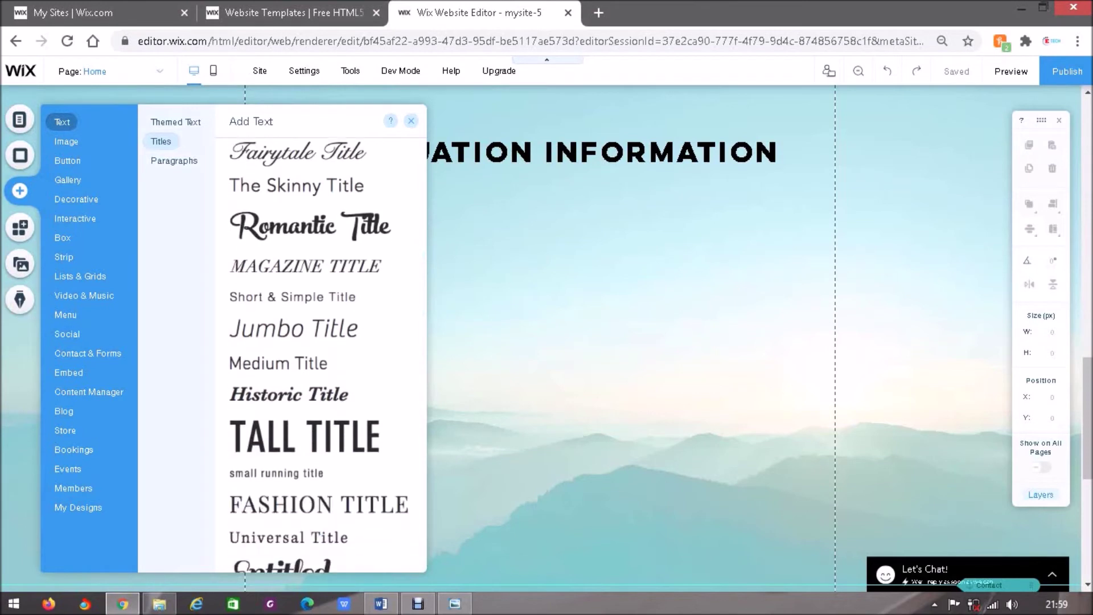
pyautogui.scroll(1, 319, 353)
pyautogui.scroll(2, 319, 352)
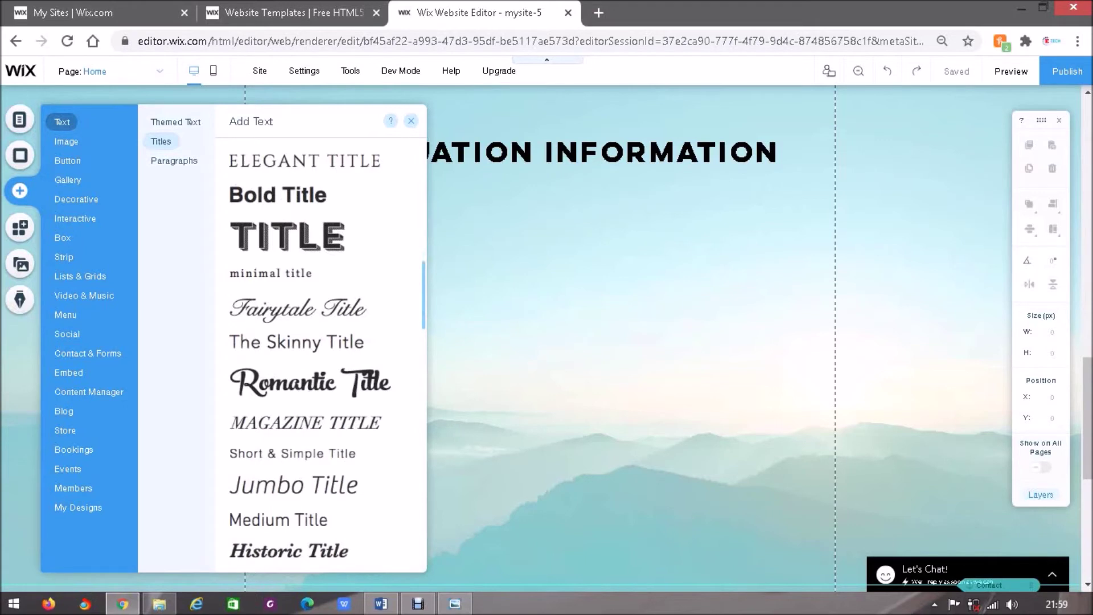
pyautogui.click(296, 342)
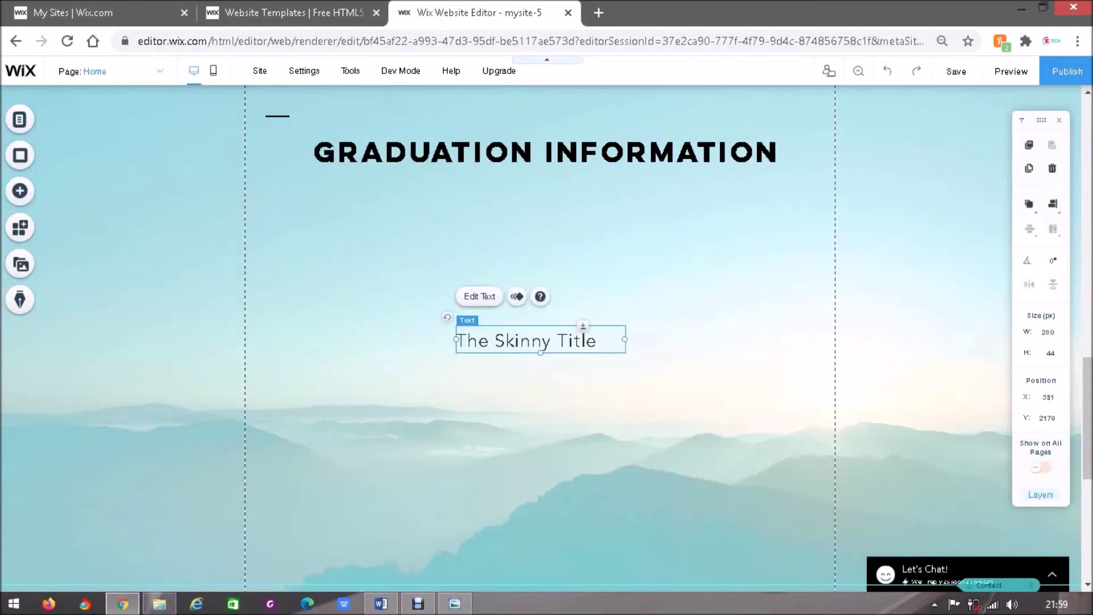
# Step: Replace the new title's text with "GRADUATION COMMITTEE" and widen its box to about 428 px so it fits on one line
pyautogui.doubleClick(526, 340)
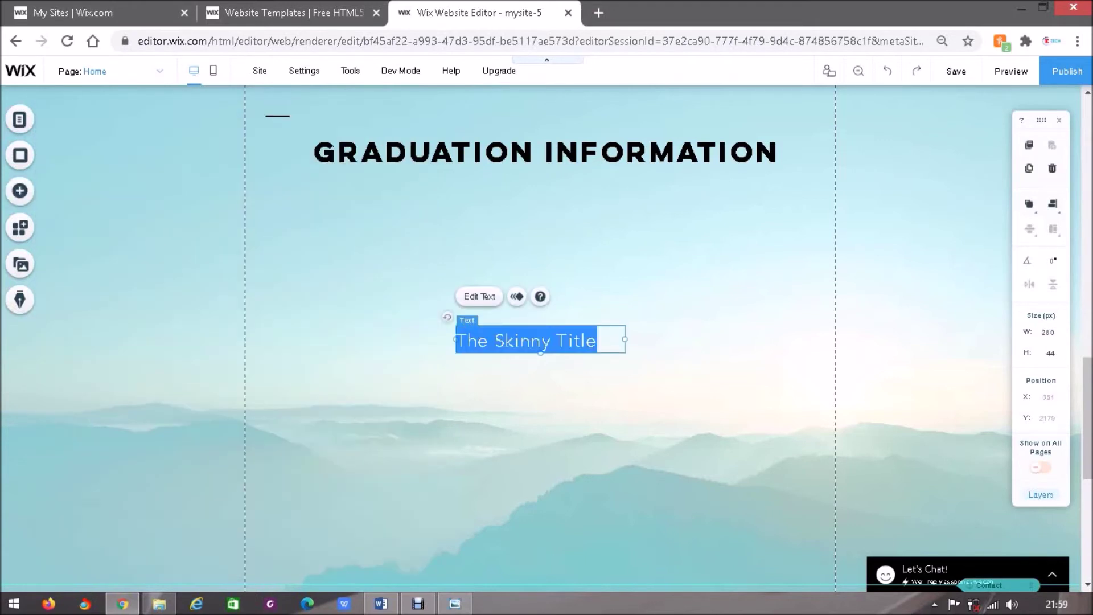
pyautogui.write('G')
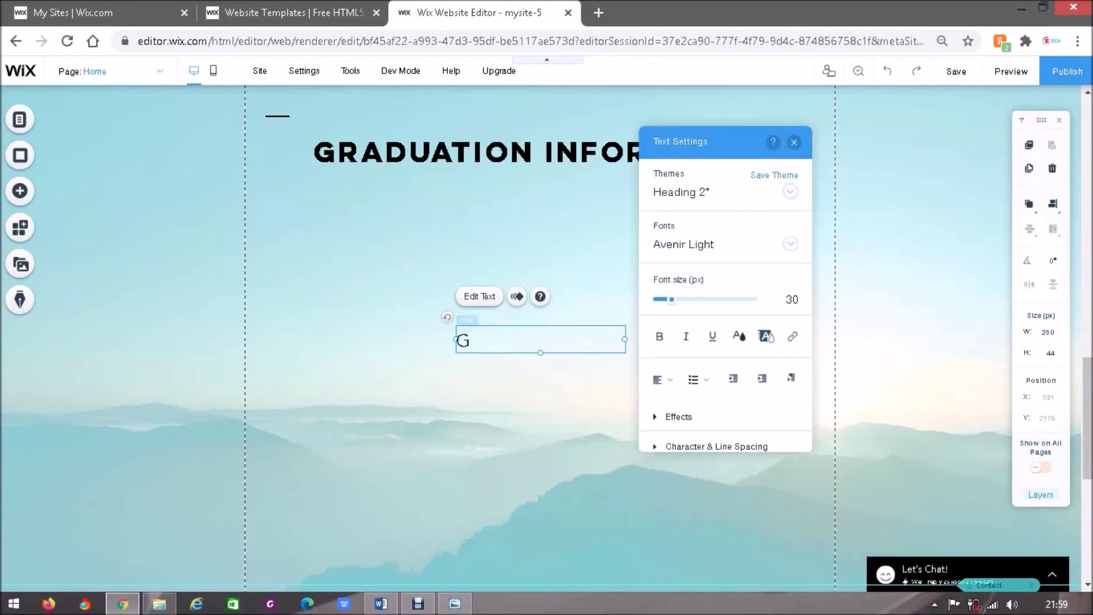
pyautogui.write('RADUATION ')
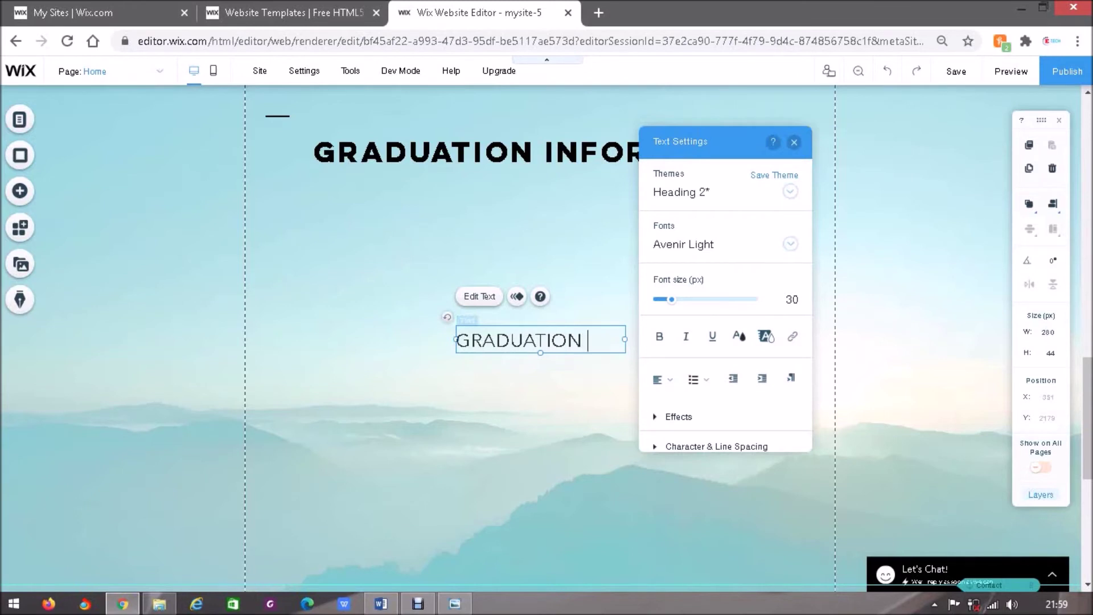
pyautogui.write('COMM')
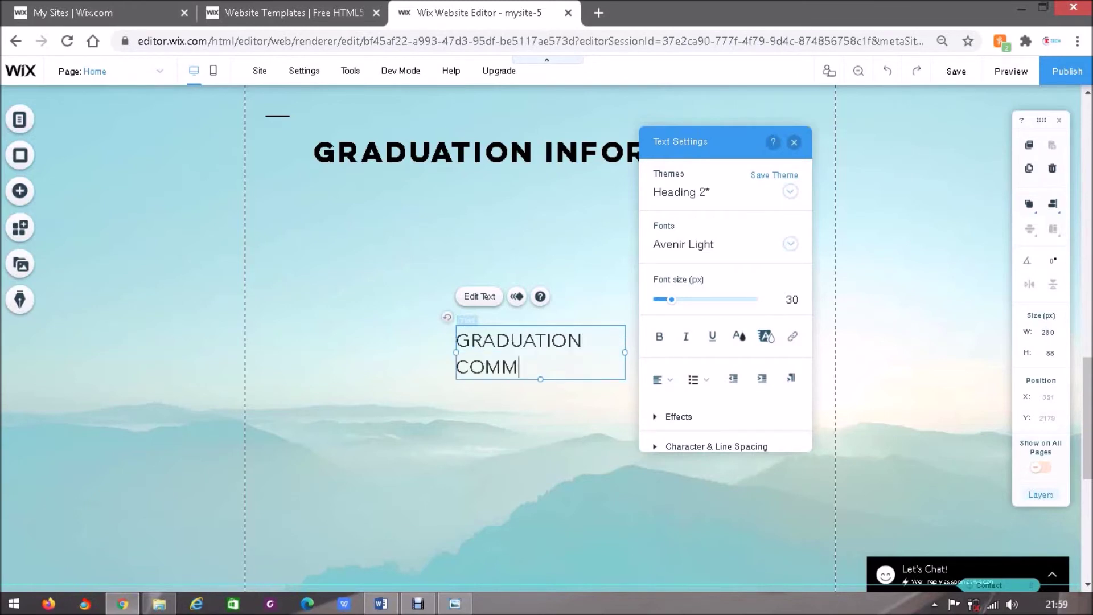
pyautogui.write('ITTEE')
pyautogui.moveTo(381, 604)
pyautogui.moveTo(456, 353); pyautogui.dragTo(367, 339)
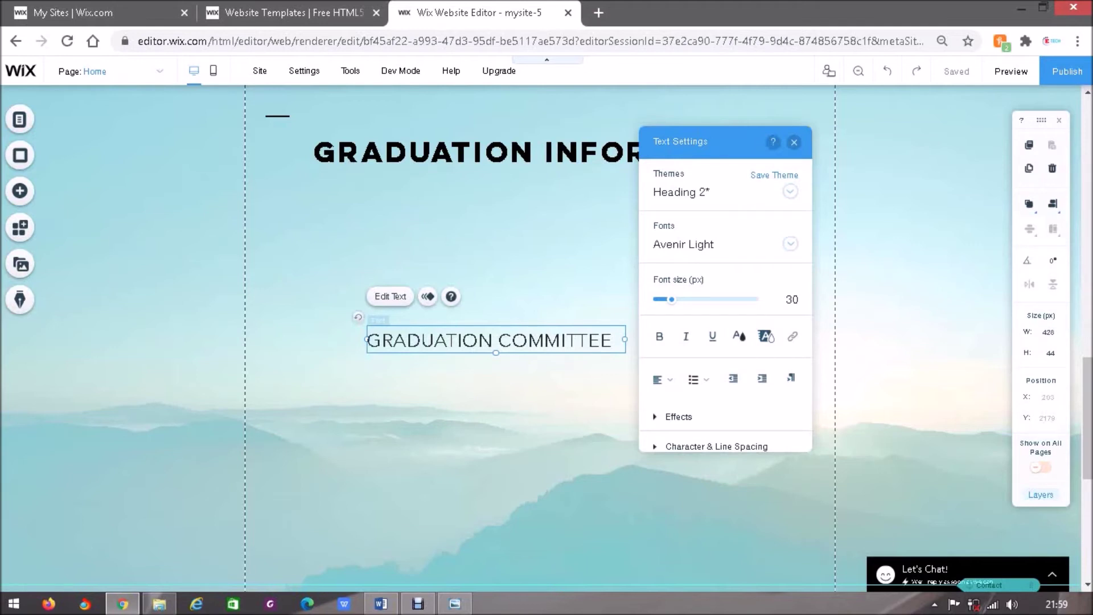
# Step: Move the "GRADUATION COMMITTEE" title just below the "GRADUATION INFORMATION" heading, to about X 276, Y 1957
pyautogui.click(450, 363)
pyautogui.moveTo(488, 340); pyautogui.dragTo(534, 207)
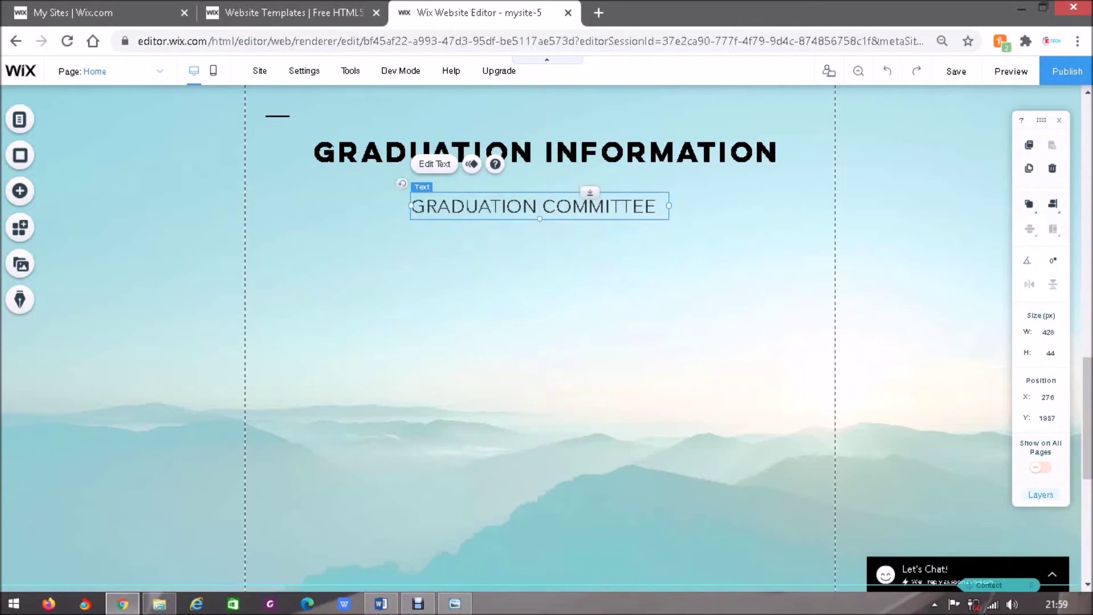
pyautogui.click(574, 257)
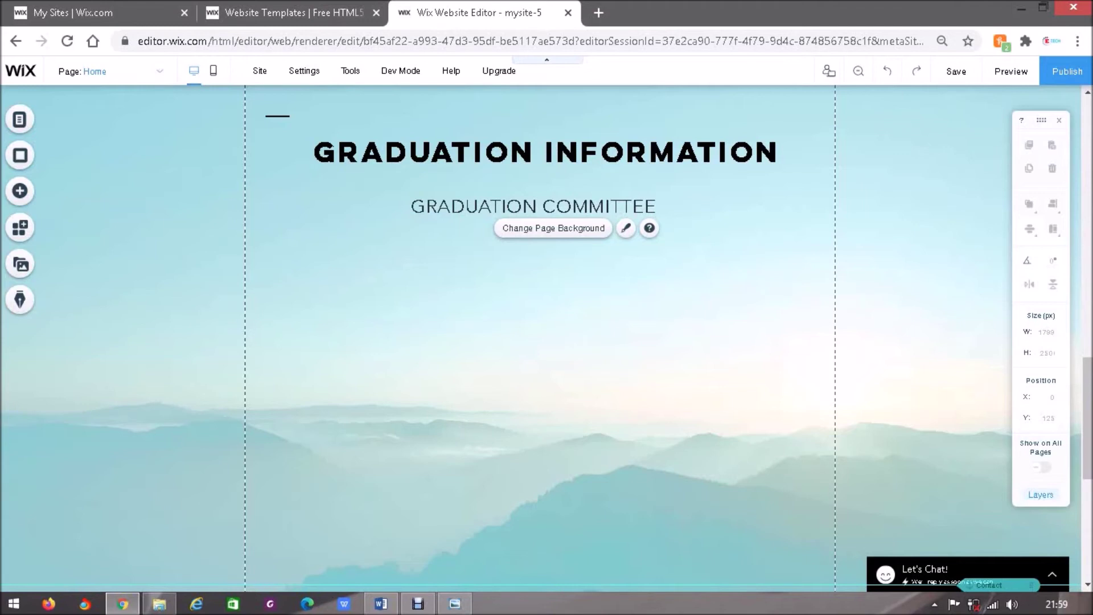
# Step: Switch to the Word document and remove the extra M from "GRADUATION COMMMITTE"
pyautogui.click(381, 604)
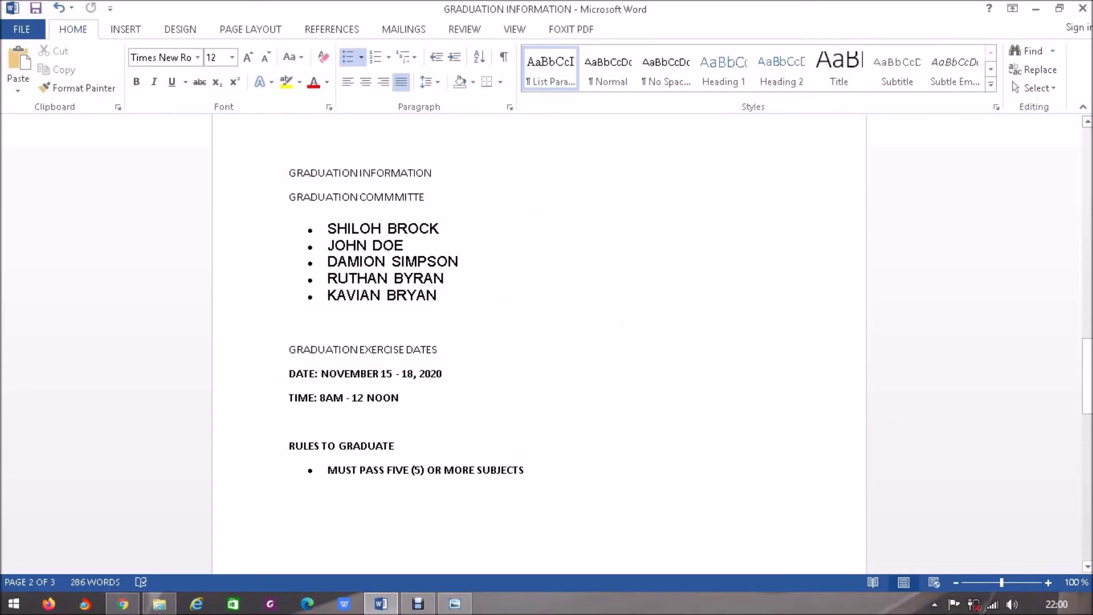
pyautogui.click(384, 197)
pyautogui.press('BackSpace')
# Step: Copy the five bulleted committee member names from the Word document and return to the Wix editor
pyautogui.moveTo(438, 296); pyautogui.dragTo(328, 229)
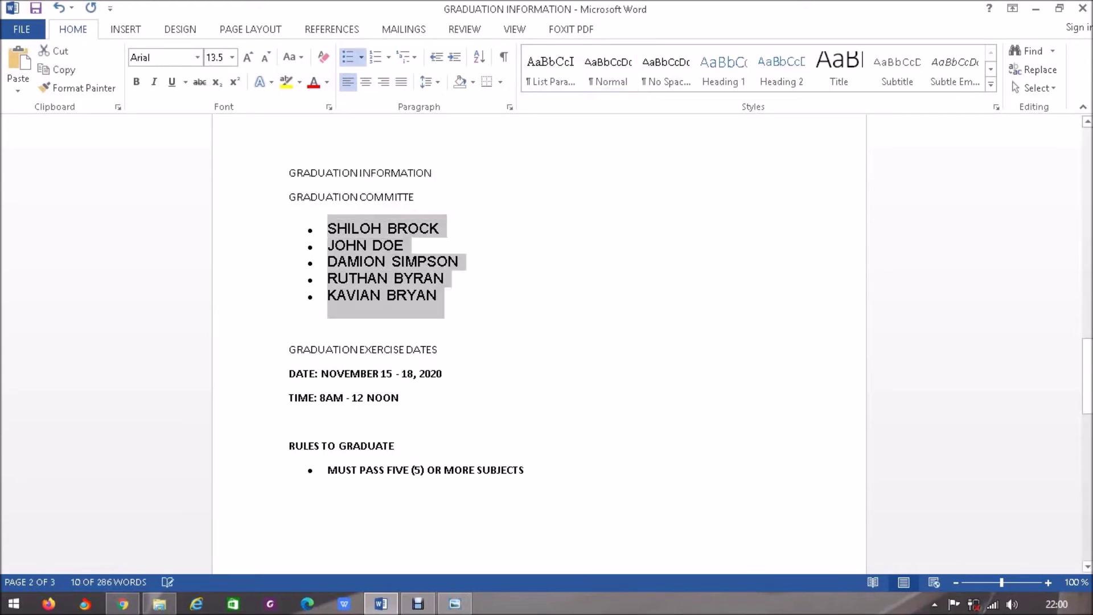
pyautogui.rightClick(338, 231)
pyautogui.click(375, 263)
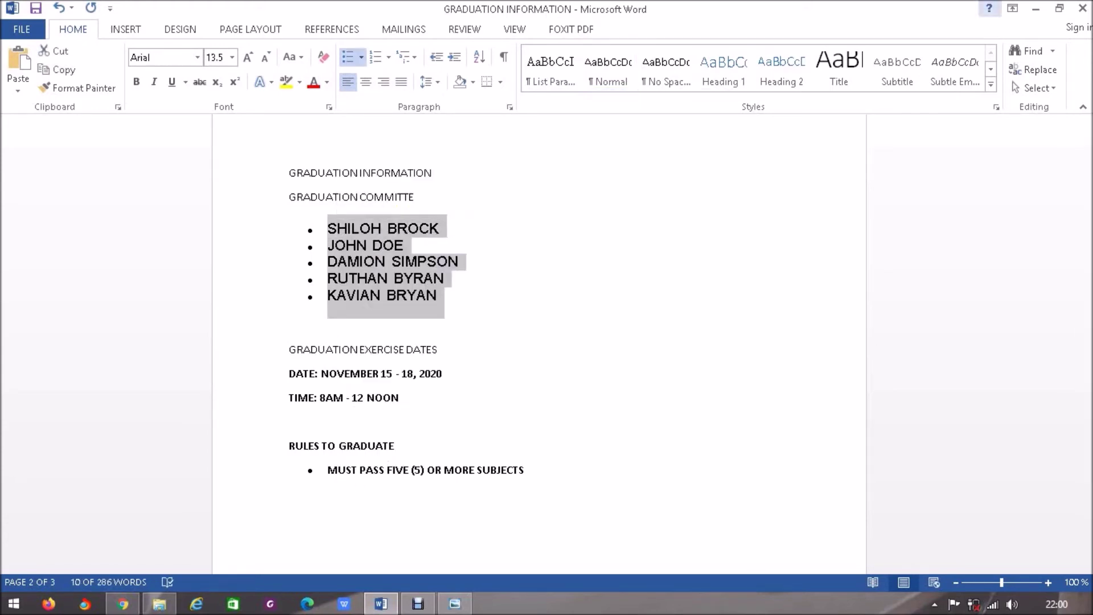
pyautogui.click(1036, 8)
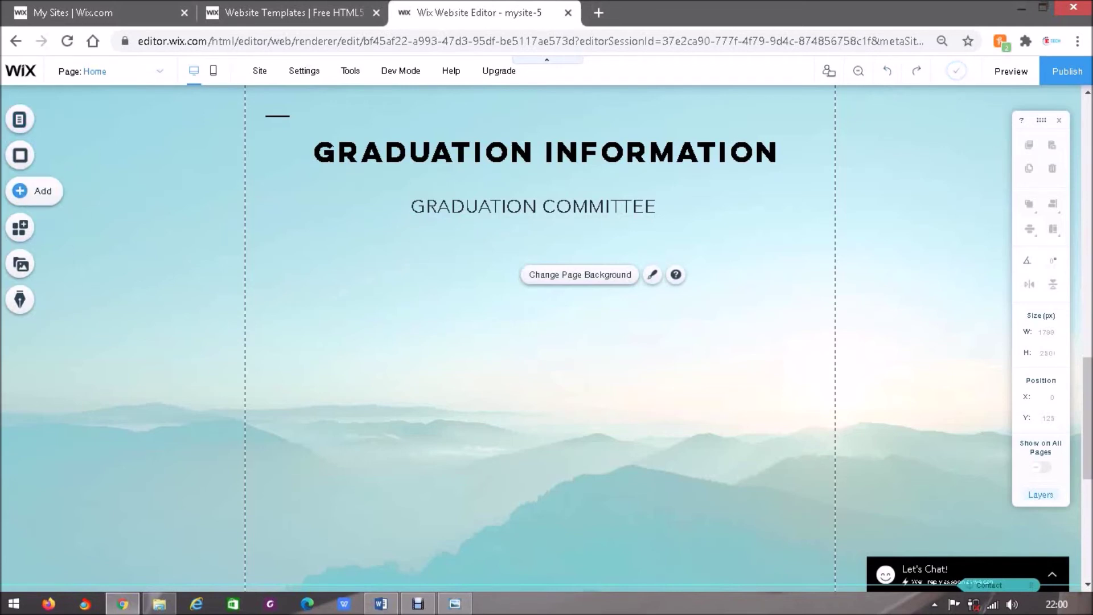
# Step: Add an Avenir Light paragraph text element to the graduation section
pyautogui.click(20, 191)
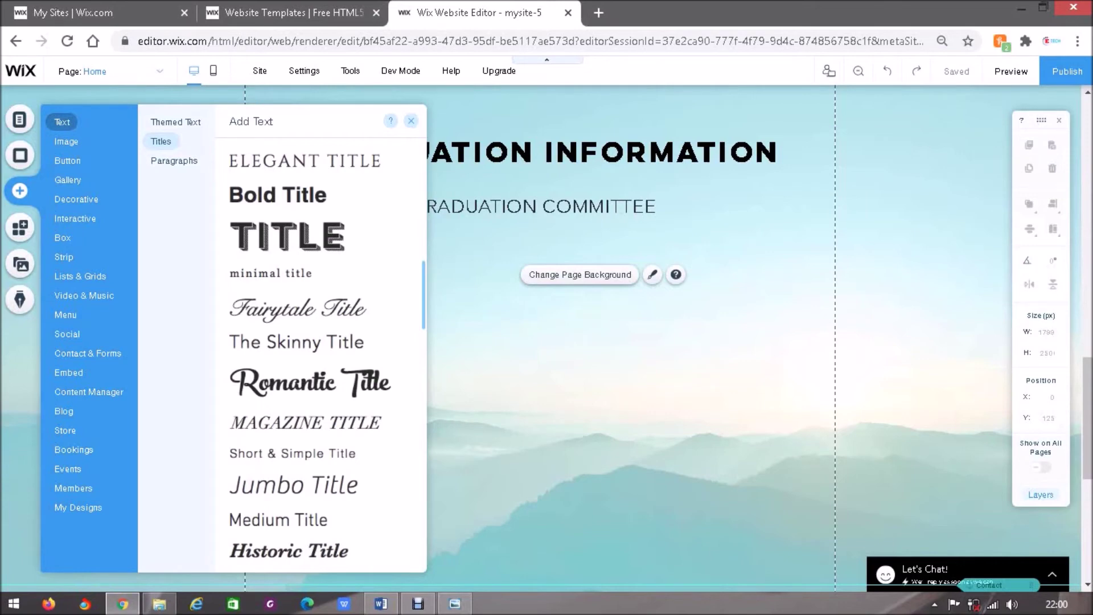
pyautogui.click(174, 161)
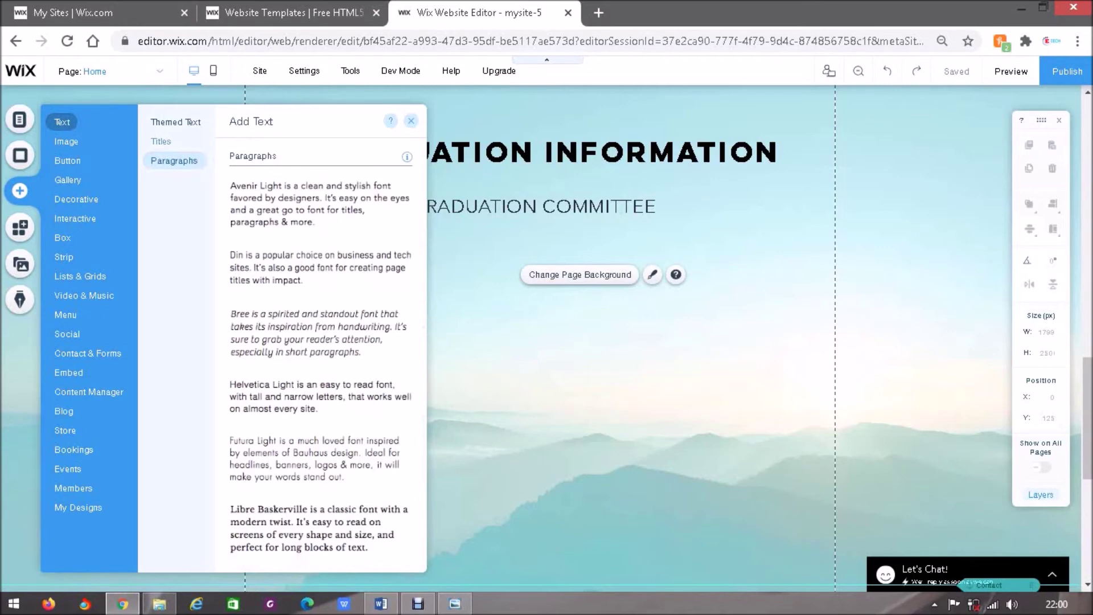
pyautogui.click(162, 142)
pyautogui.click(174, 161)
pyautogui.click(319, 204)
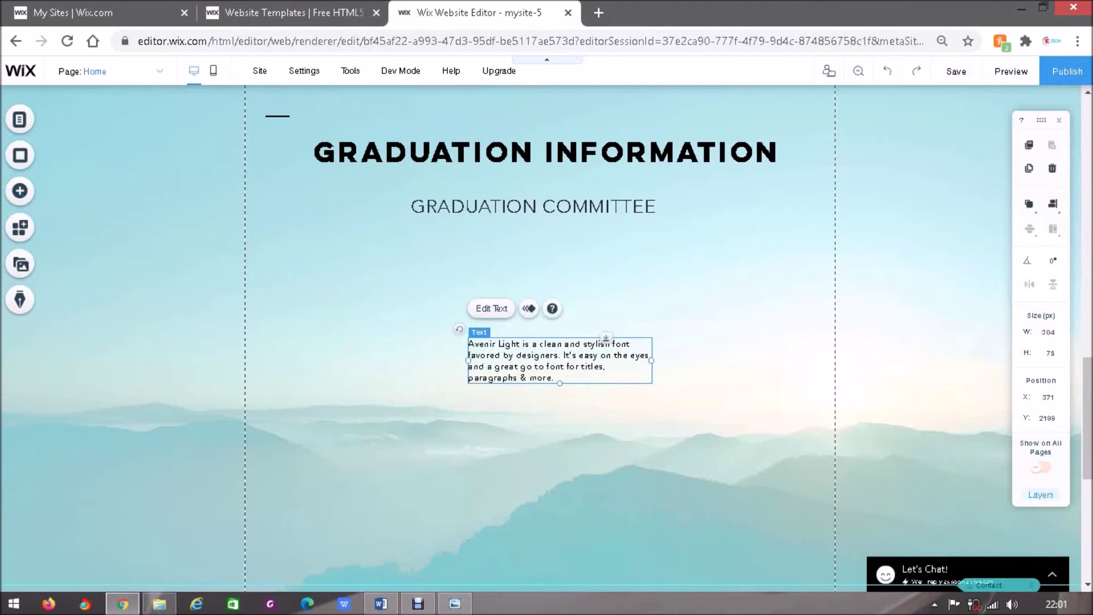
# Step: Replace the Avenir Light placeholder paragraph with the copied list of committee member names
pyautogui.doubleClick(606, 340)
pyautogui.rightClick(530, 366)
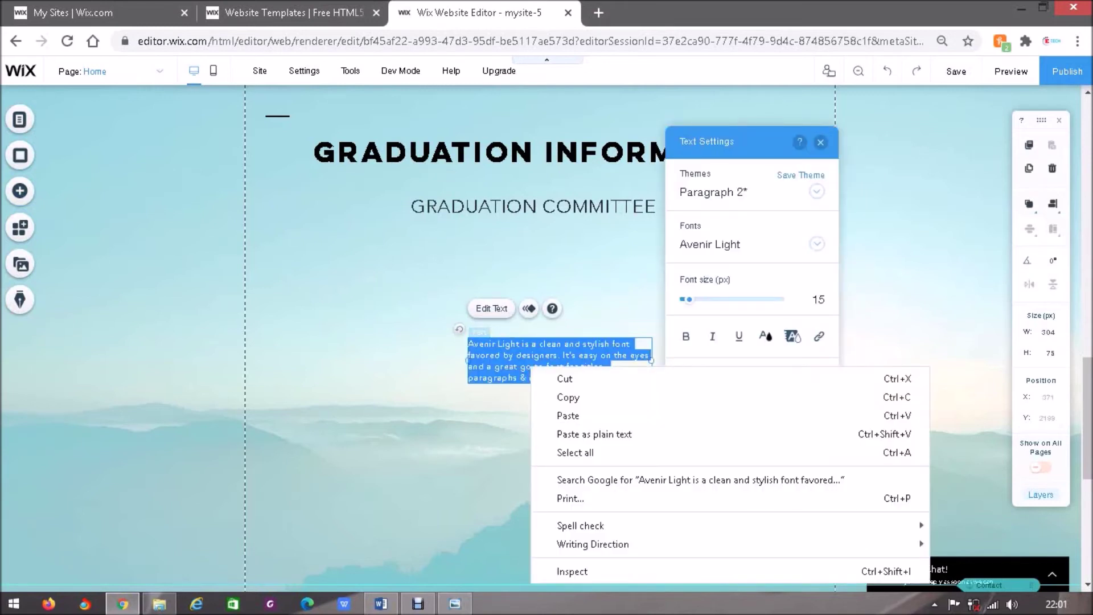
pyautogui.click(569, 415)
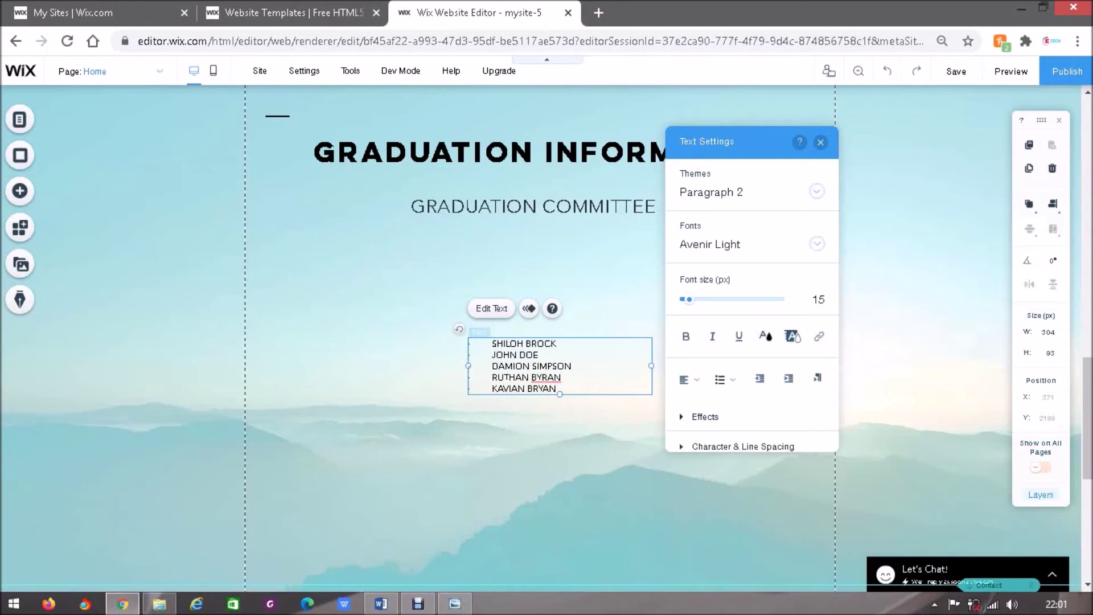
pyautogui.click(373, 395)
# Step: Move the committee names list directly beneath the "GRADUATION COMMITTEE" title, to about X 362, Y 2028
pyautogui.click(504, 367)
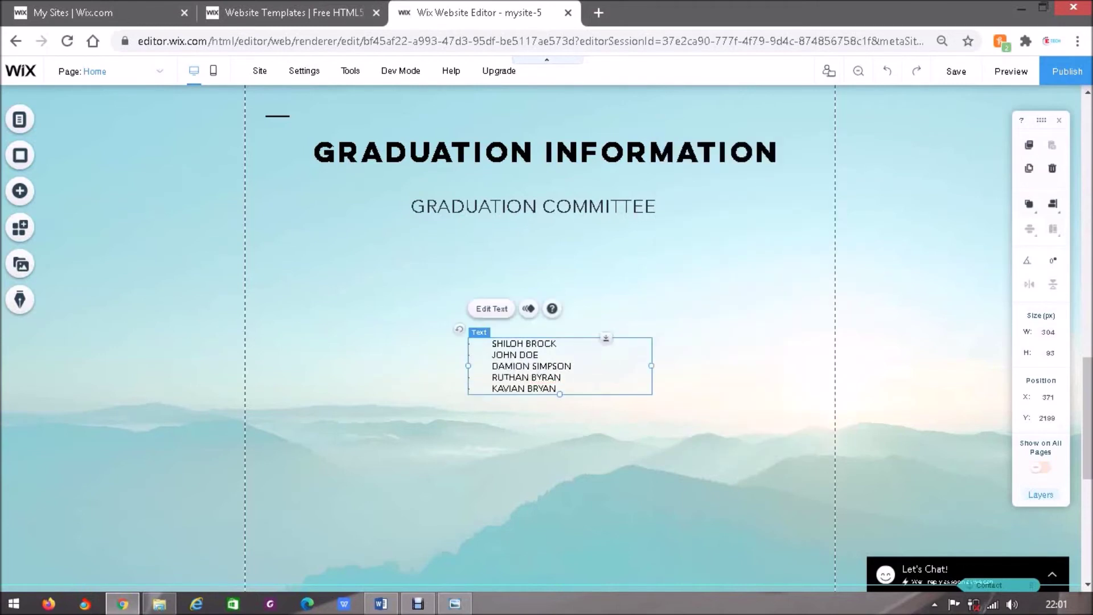
pyautogui.moveTo(504, 368); pyautogui.dragTo(501, 264)
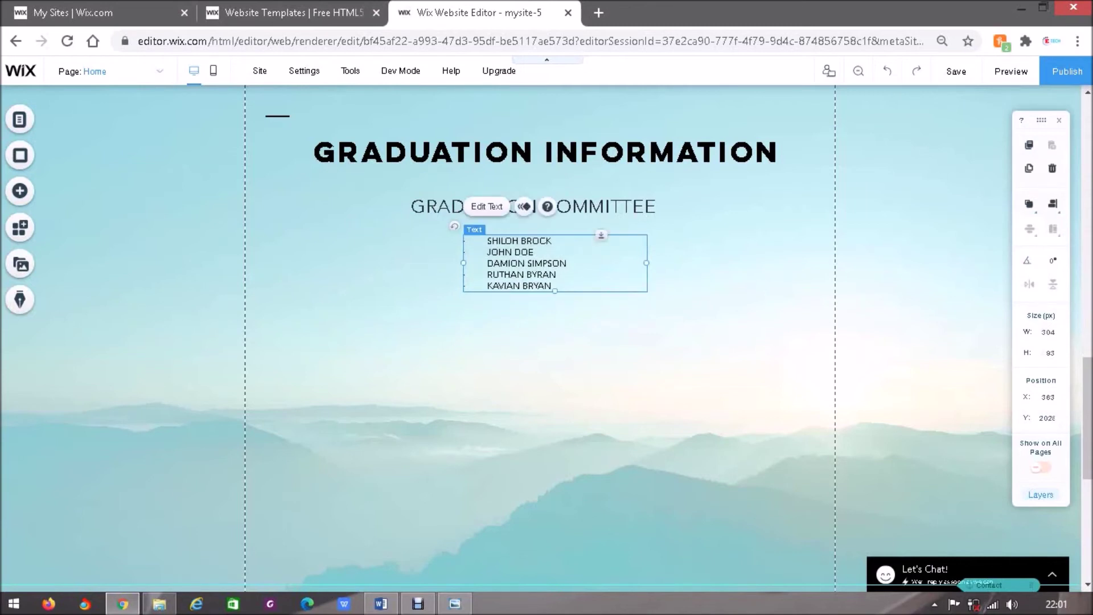
# Step: Format the committee names as a bulleted list and shift it slightly lower beneath the "GRADUATION COMMITTEE" title
pyautogui.click(487, 207)
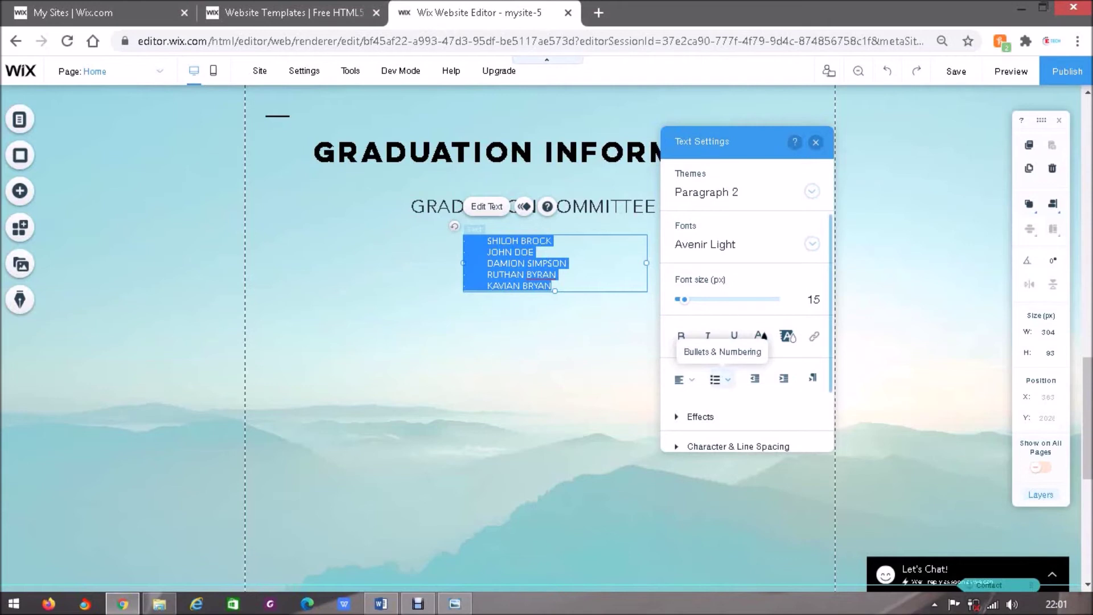
pyautogui.click(720, 379)
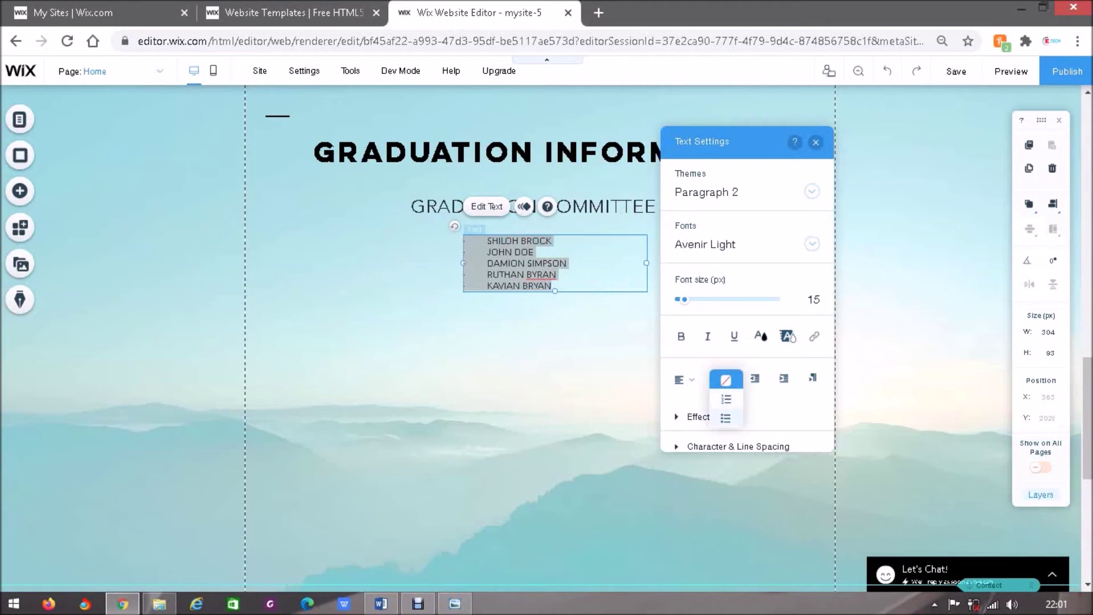
pyautogui.click(725, 417)
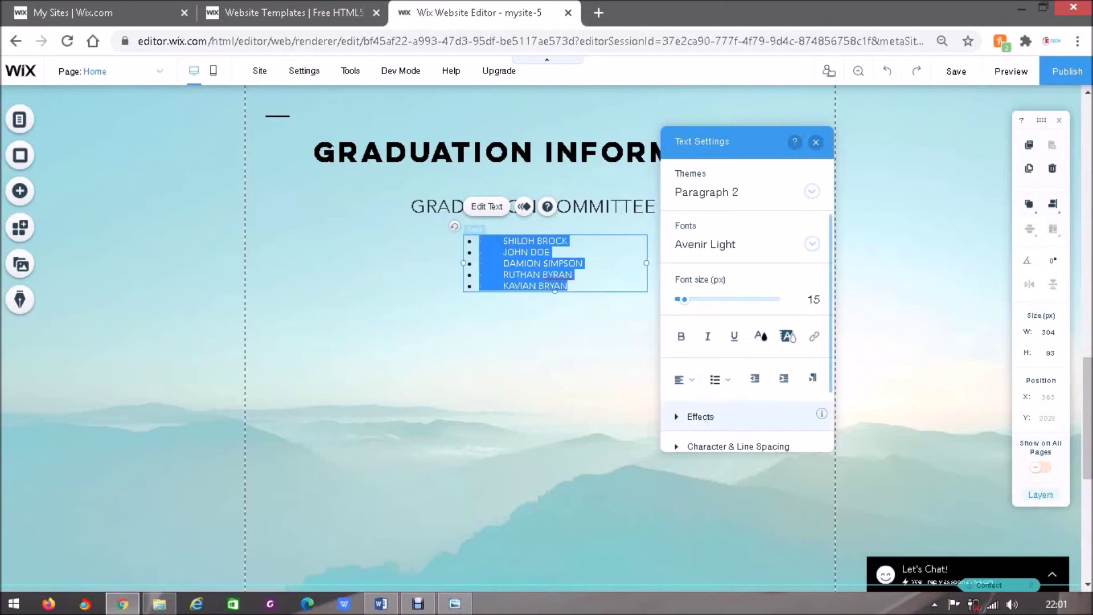
pyautogui.click(533, 329)
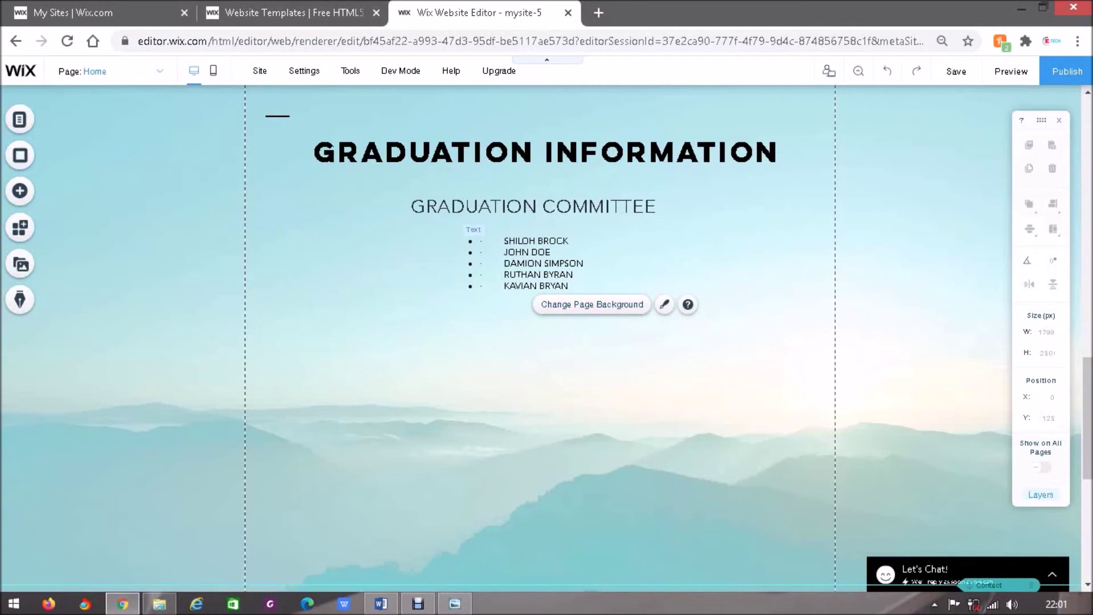
pyautogui.click(541, 264)
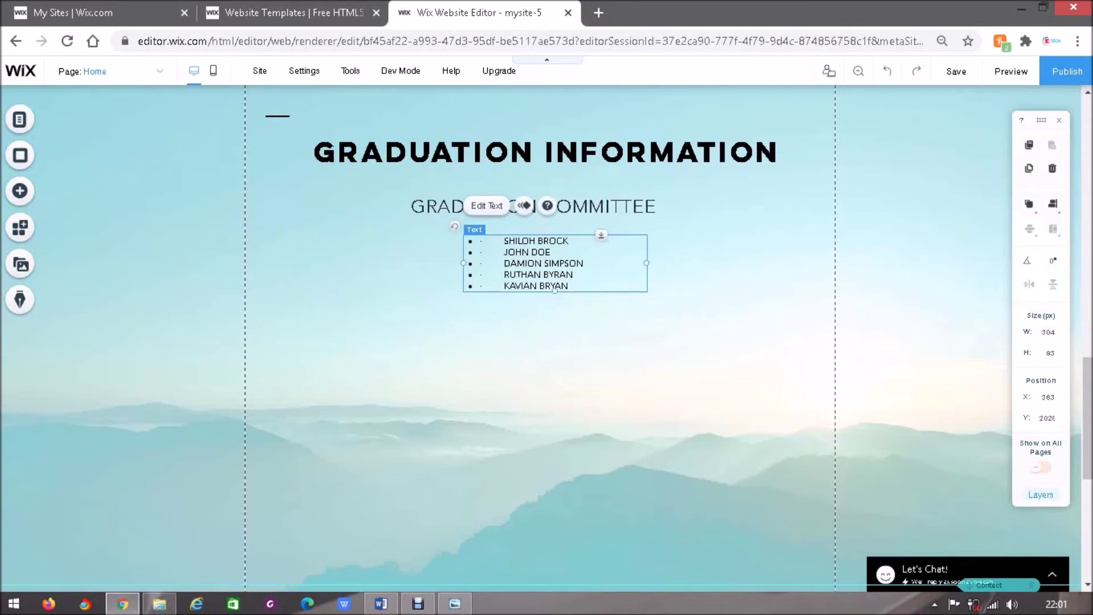
pyautogui.moveTo(540, 264); pyautogui.dragTo(546, 273)
pyautogui.click(612, 322)
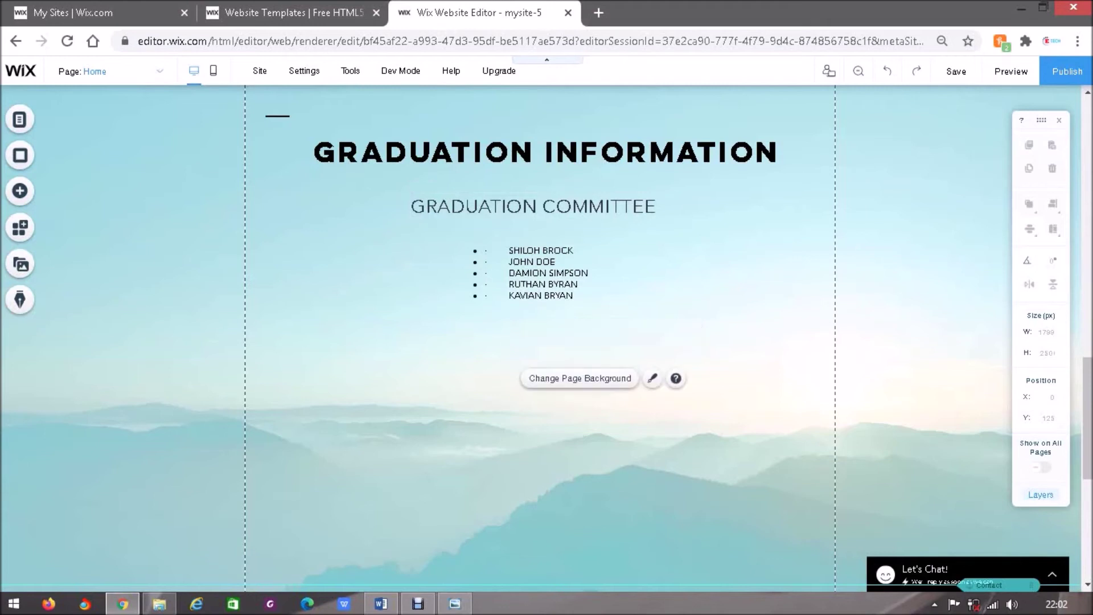
# Step: Copy the "GRADUATION EXERCISE DATES" heading from the Word document and return to the Wix editor
pyautogui.click(380, 603)
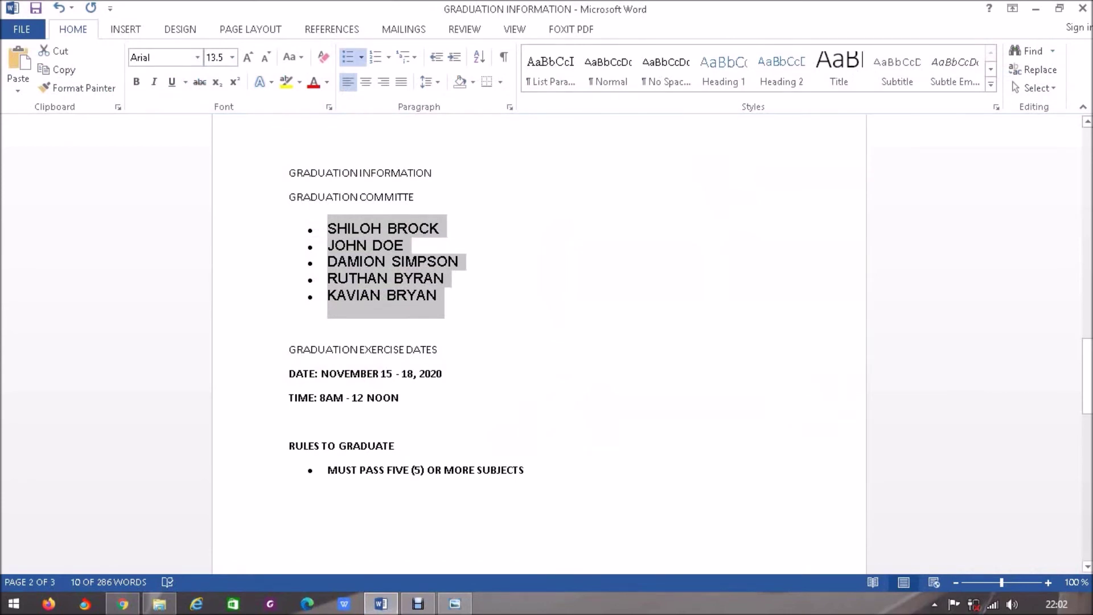
pyautogui.doubleClick(414, 350)
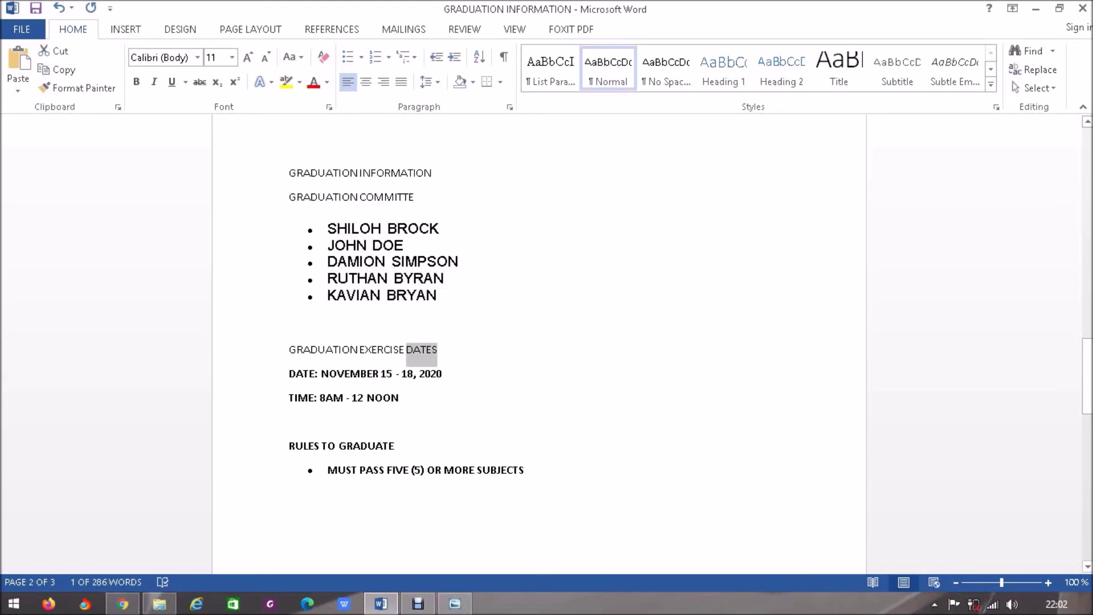
pyautogui.tripleClick(414, 349)
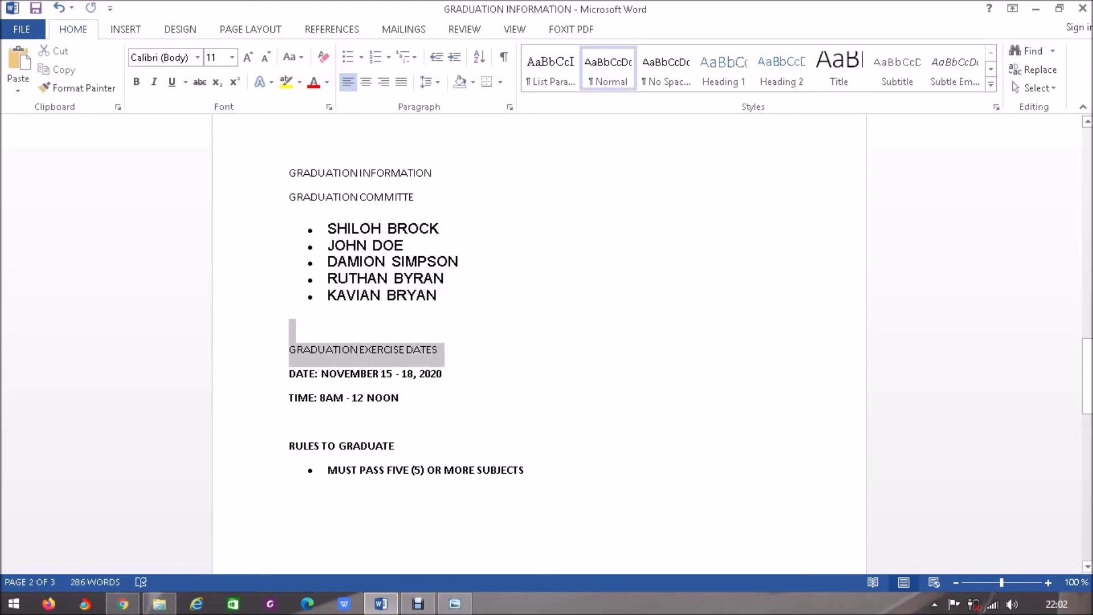
pyautogui.rightClick(298, 358)
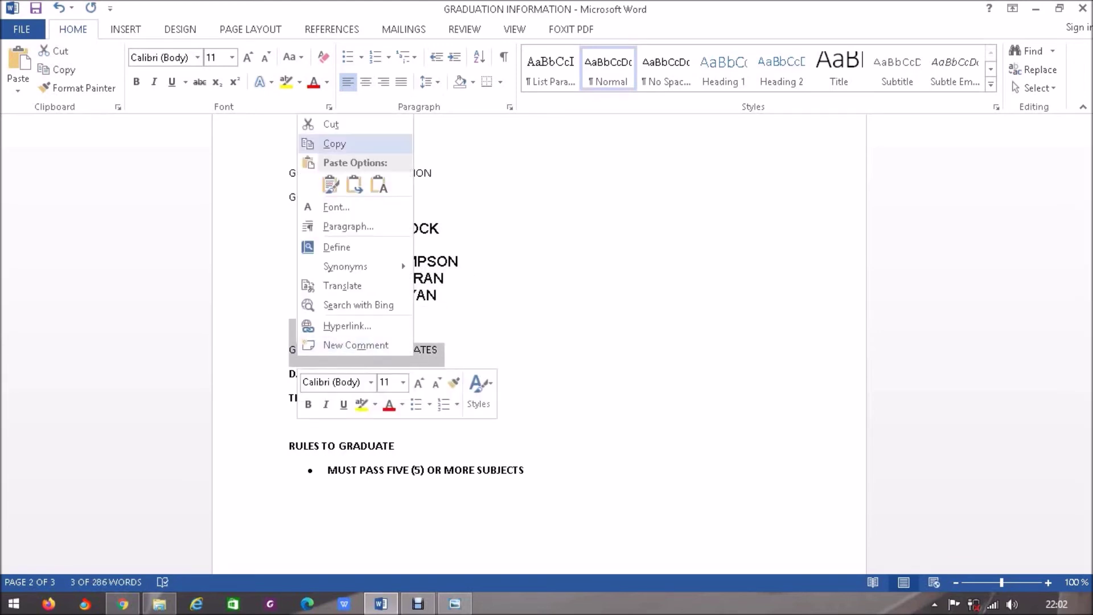
pyautogui.click(334, 143)
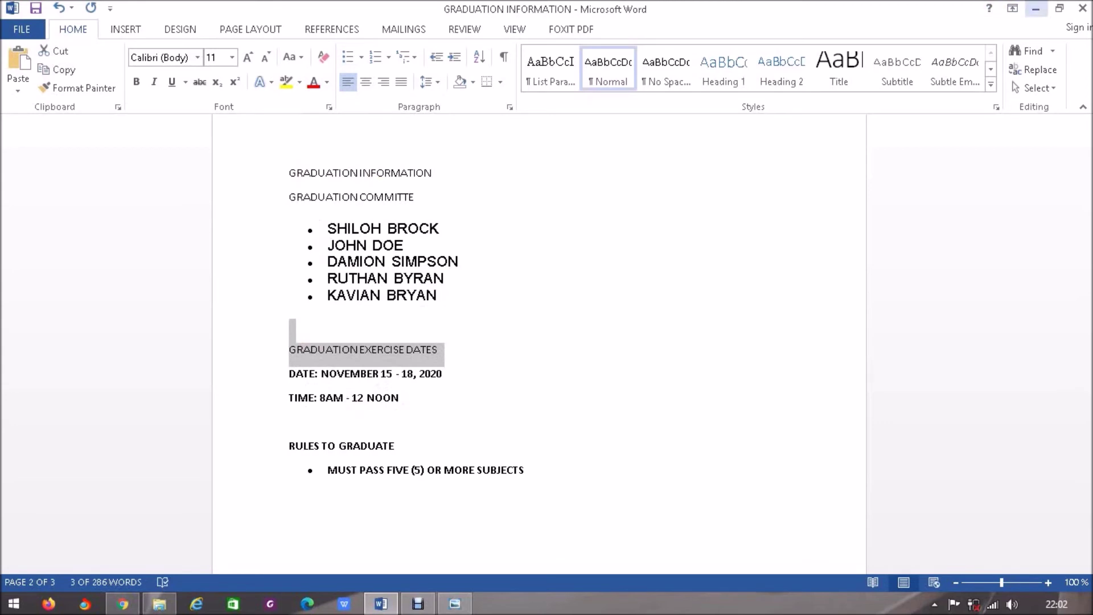
pyautogui.click(1035, 8)
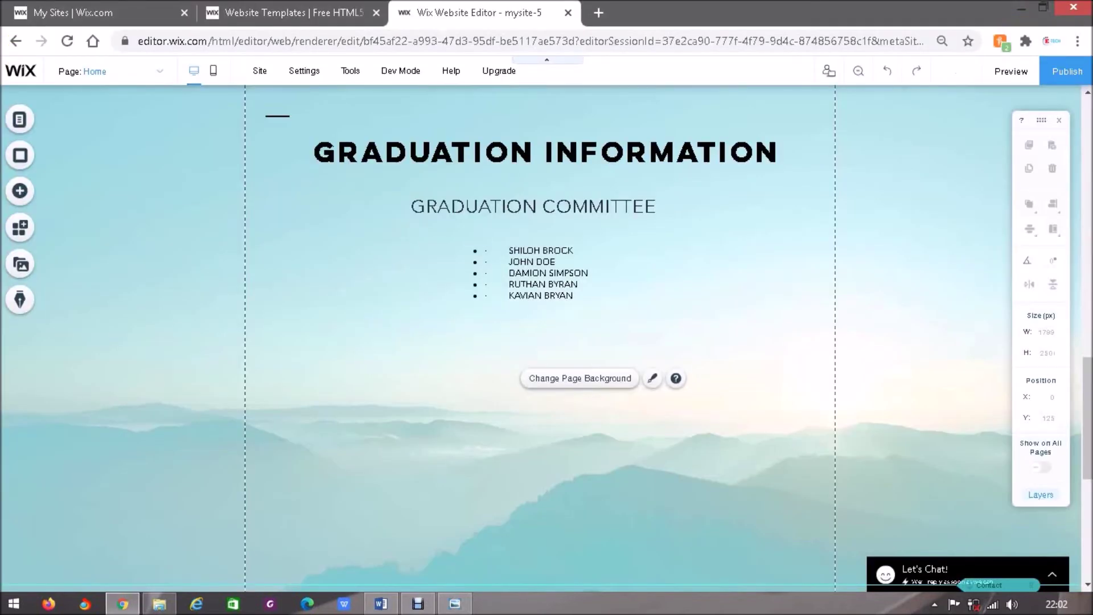
# Step: Add a "The Skinny Title" text element below the committee names list, at about X 391, Y 2219
pyautogui.click(20, 191)
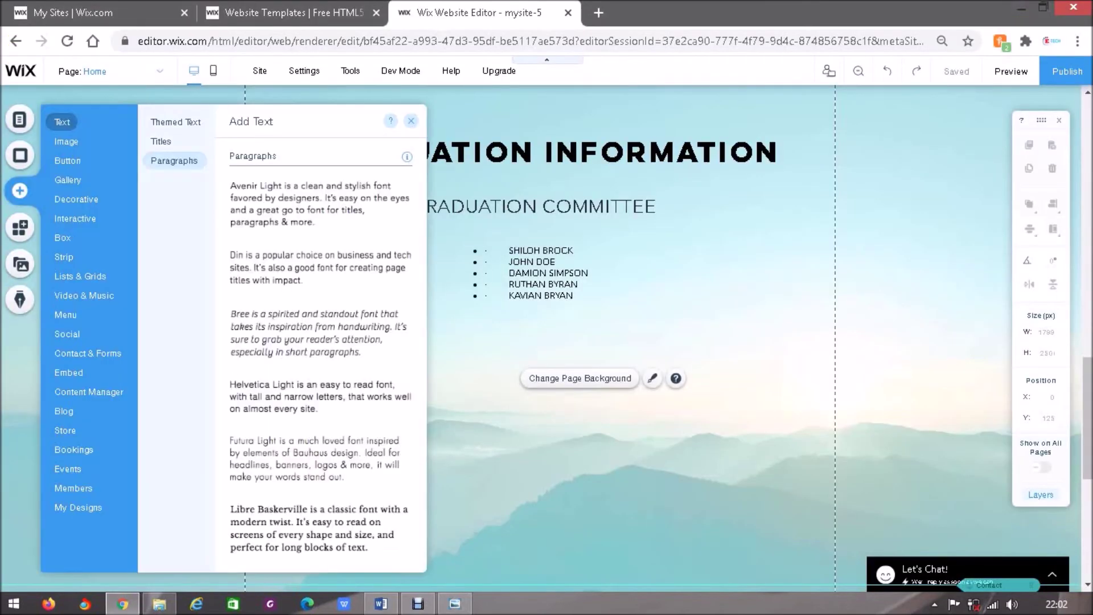
pyautogui.click(161, 141)
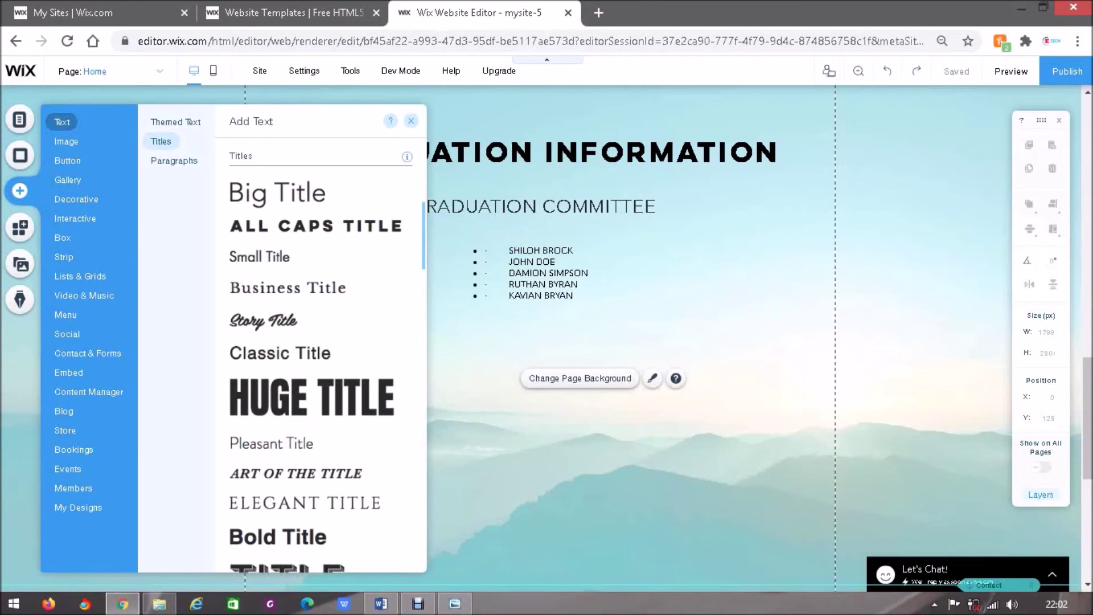
pyautogui.scroll(-4, 318, 353)
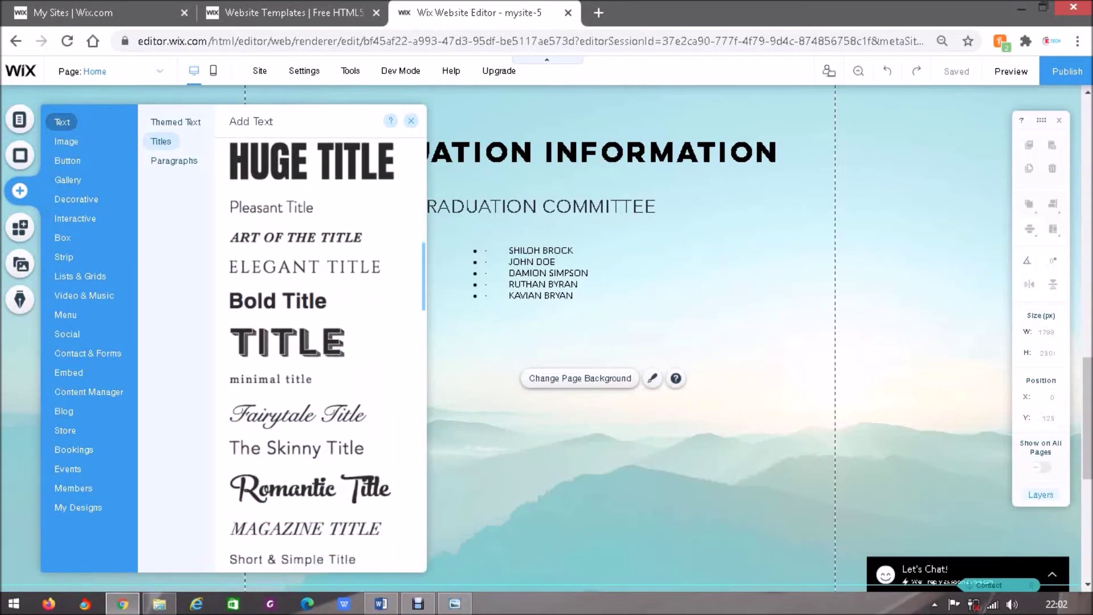
pyautogui.moveTo(296, 449); pyautogui.dragTo(549, 364)
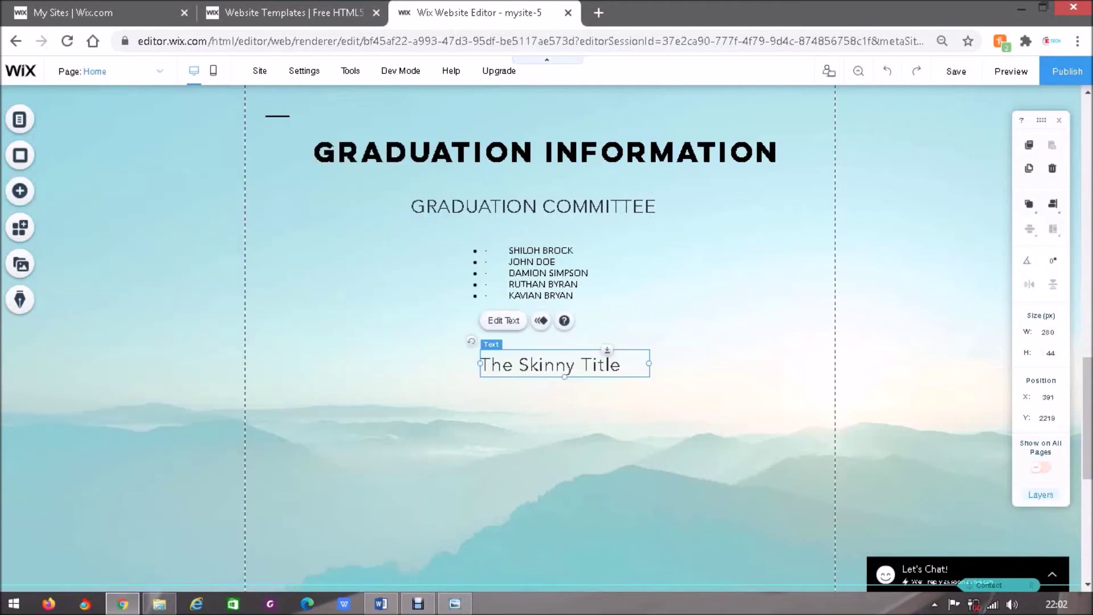
# Step: Replace the Skinny Title placeholder with the copied "GRADUATION EXERCISE DATES" heading and widen its box to about 500 px
pyautogui.doubleClick(538, 364)
pyautogui.rightClick(538, 364)
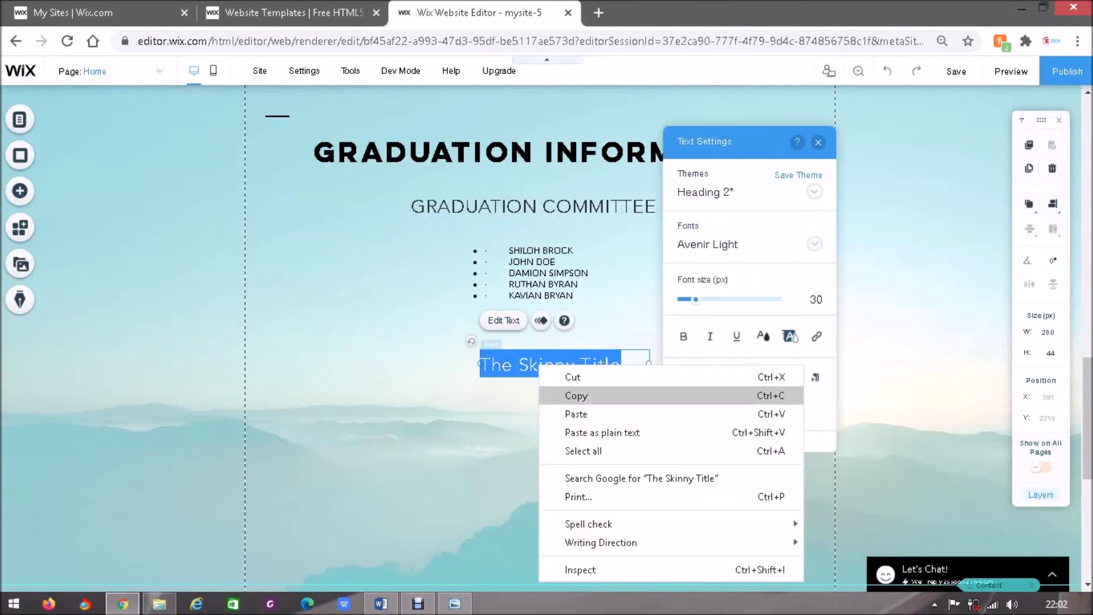
pyautogui.click(575, 414)
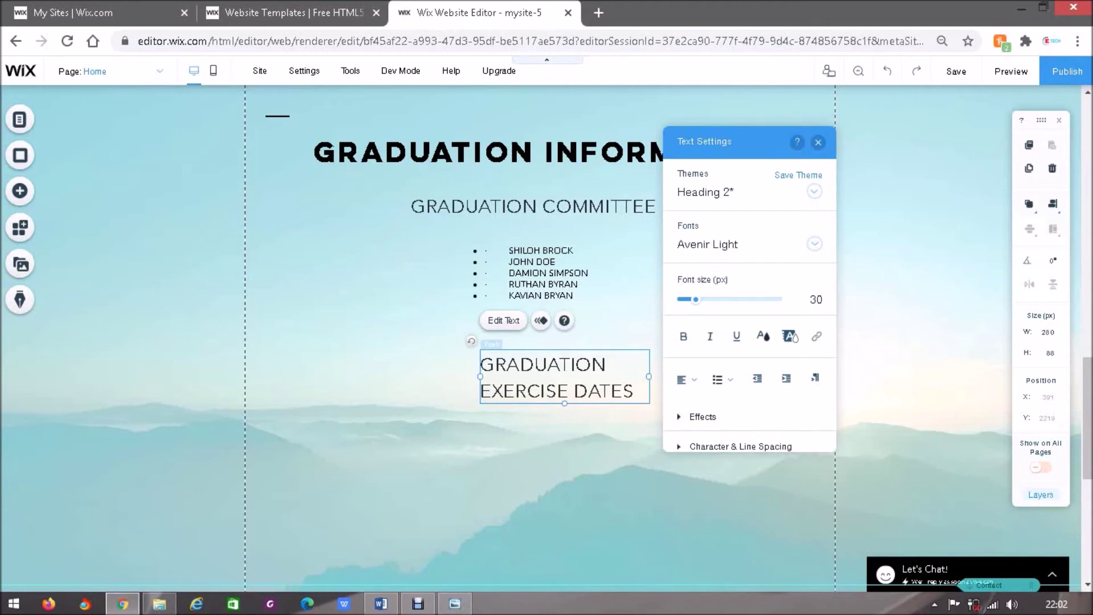
pyautogui.moveTo(480, 377); pyautogui.dragTo(350, 363)
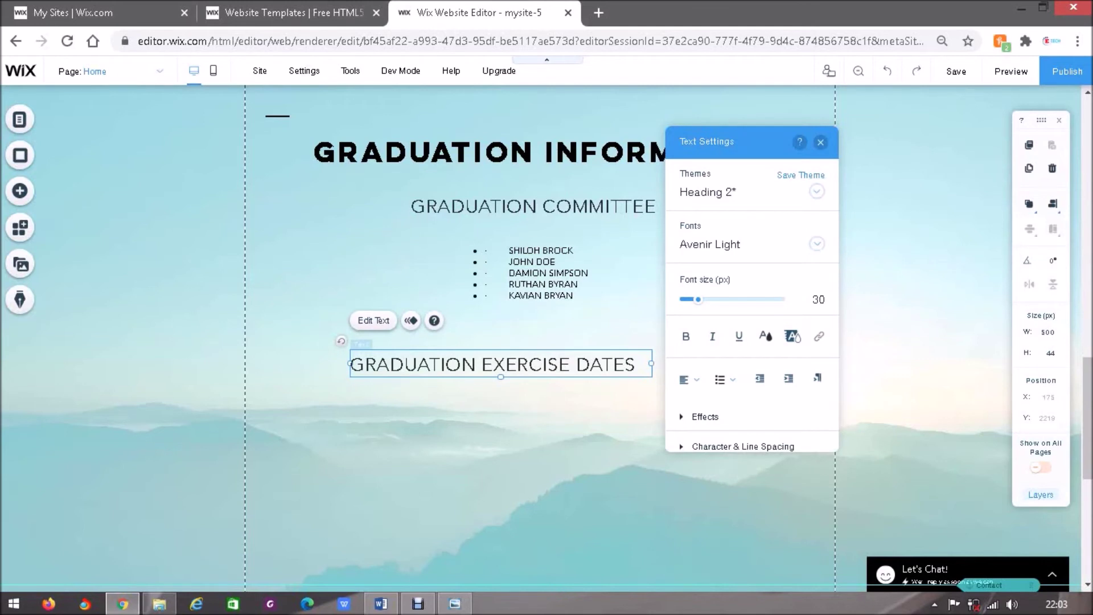
pyautogui.click(515, 398)
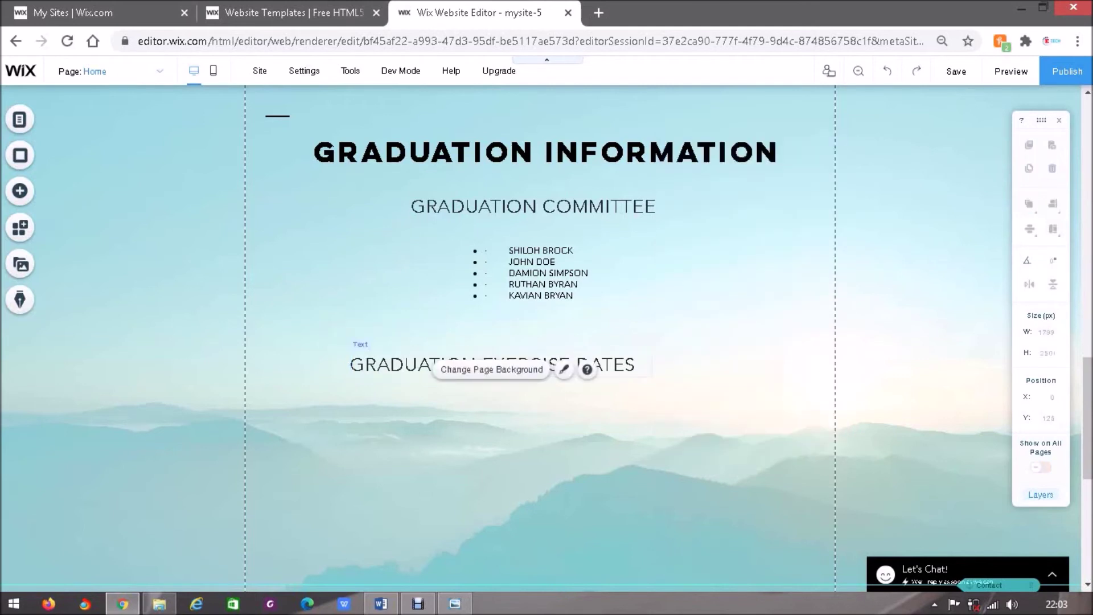
# Step: Move the "GRADUATION EXERCISE DATES" title under the committee list, to about X 247, Y 2213
pyautogui.click(412, 364)
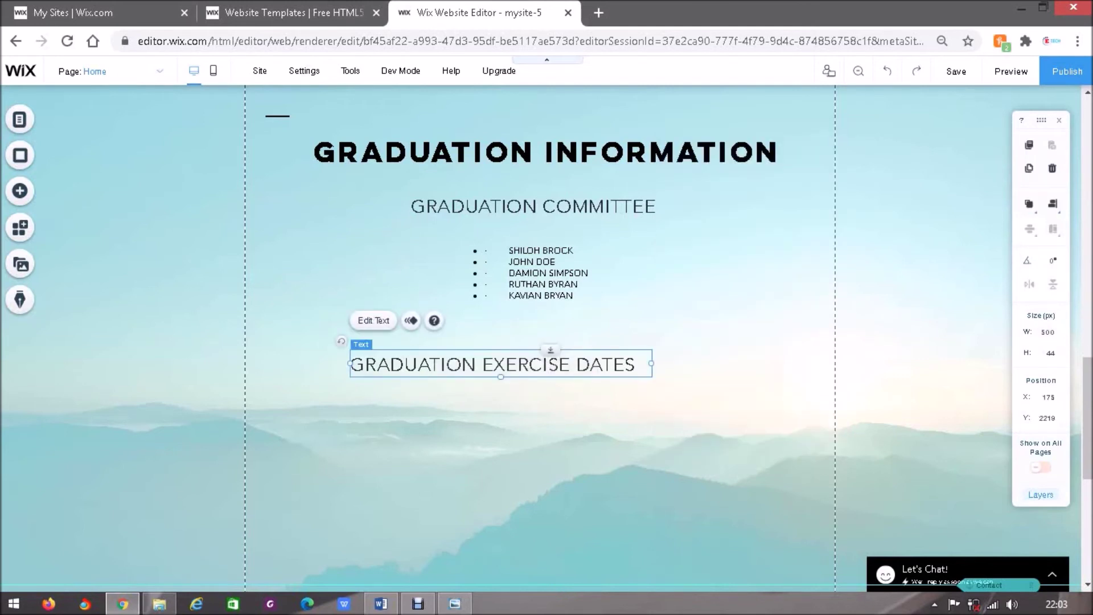
pyautogui.moveTo(412, 364); pyautogui.dragTo(456, 360)
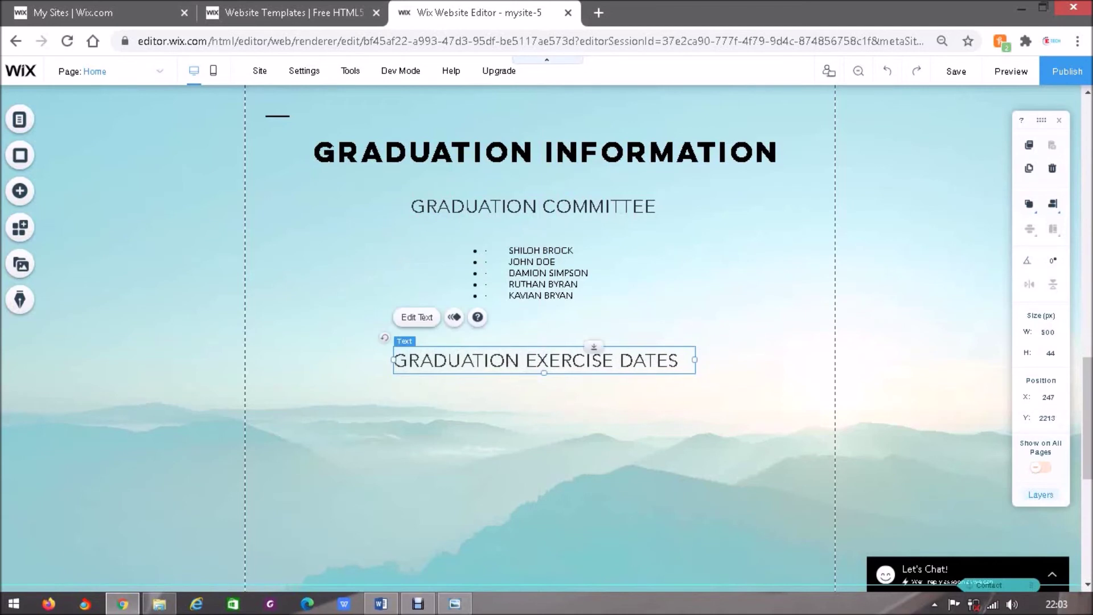
pyautogui.click(432, 413)
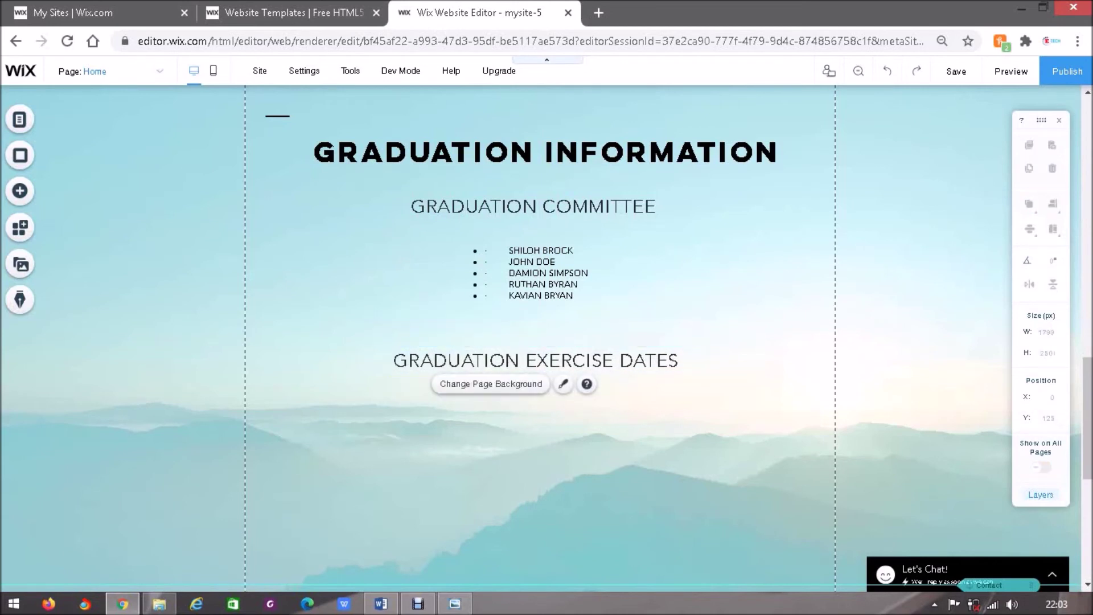
pyautogui.click(627, 424)
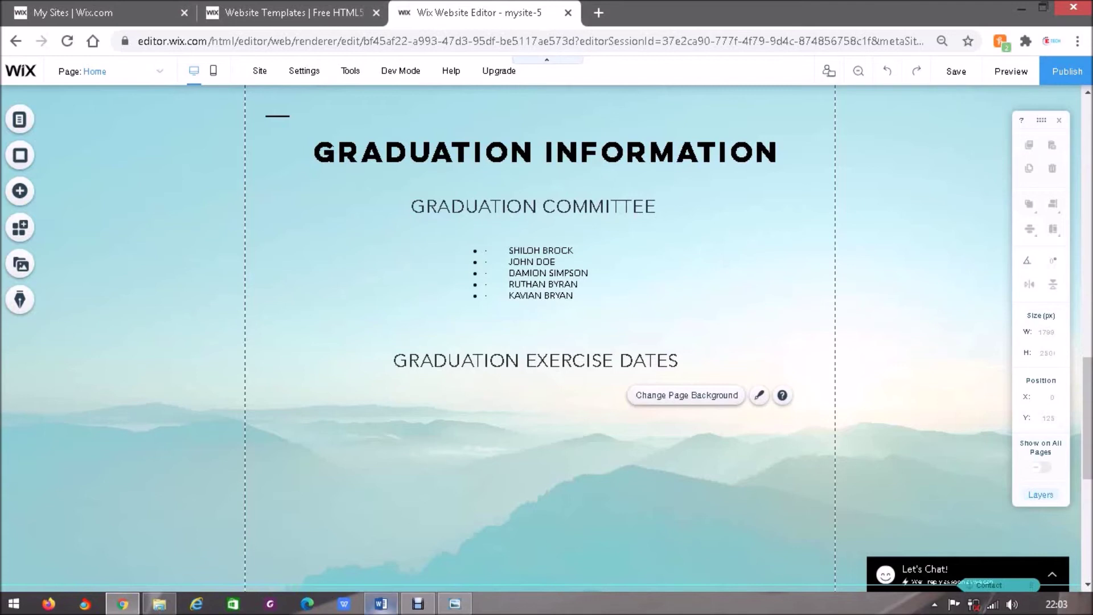
# Step: Copy the "DATE: NOVEMBER 15 - 18, 2020" and "TIME: 8AM - 12 NOON" lines from the Word document and return to the Wix editor
pyautogui.click(381, 604)
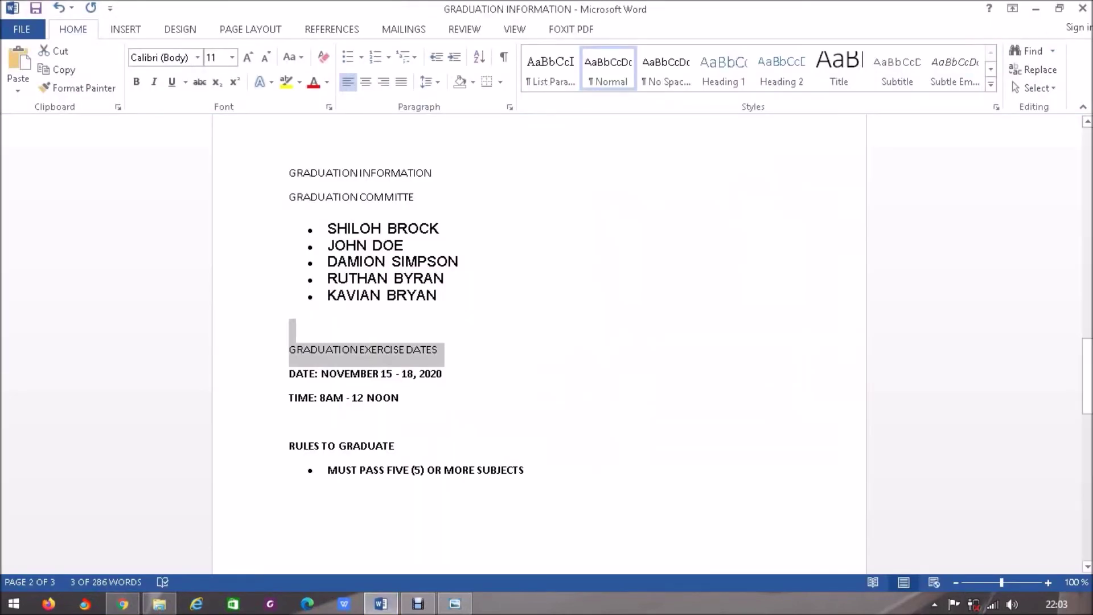
pyautogui.click(401, 397)
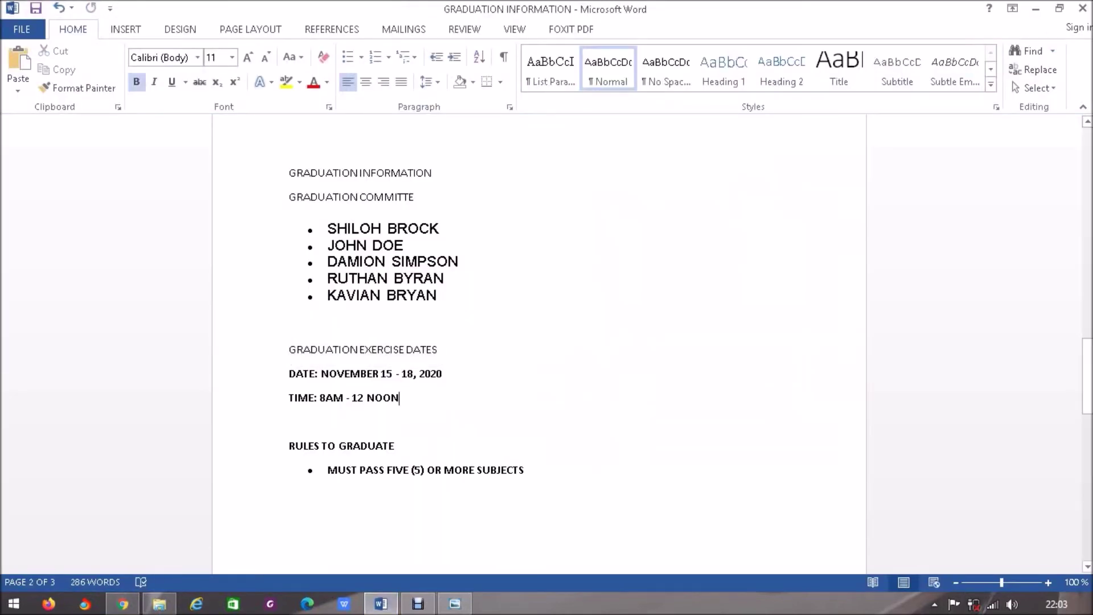
pyautogui.moveTo(401, 398); pyautogui.dragTo(289, 374)
pyautogui.rightClick(305, 378)
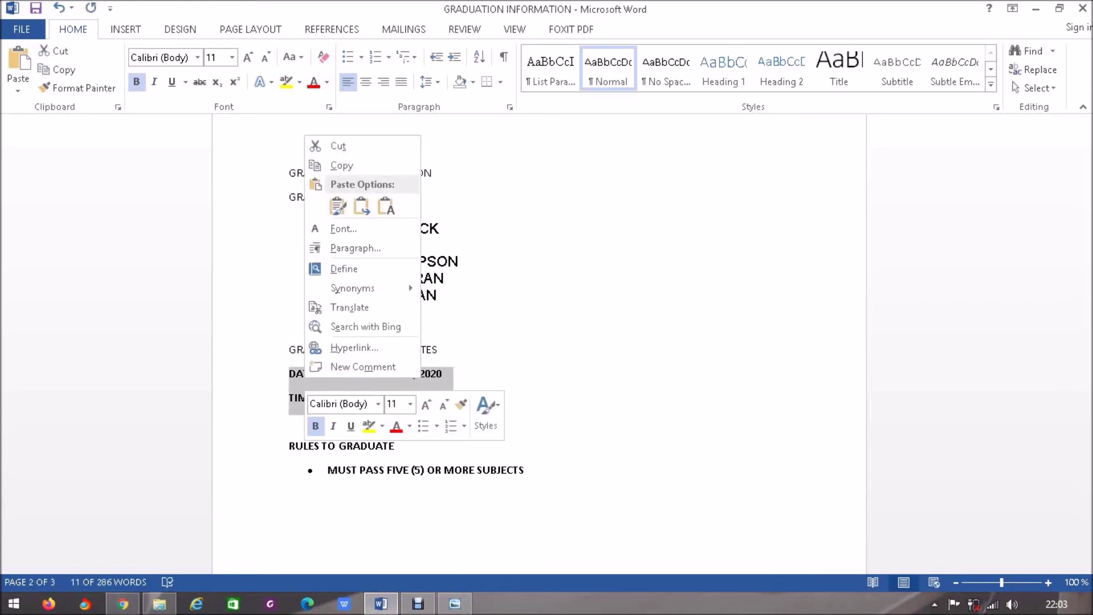
pyautogui.click(342, 165)
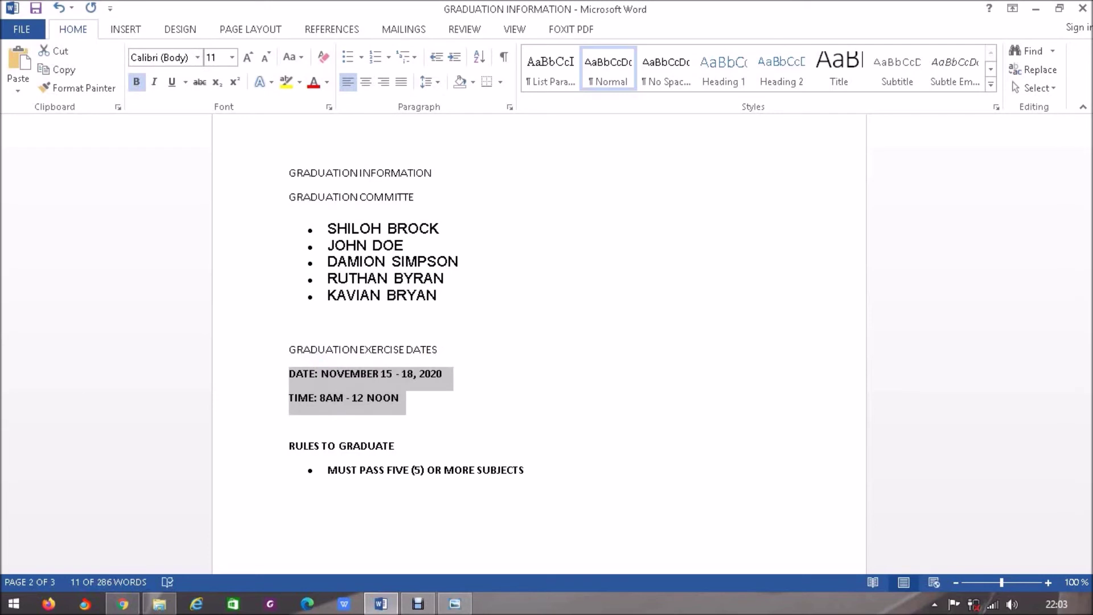
pyautogui.click(1036, 9)
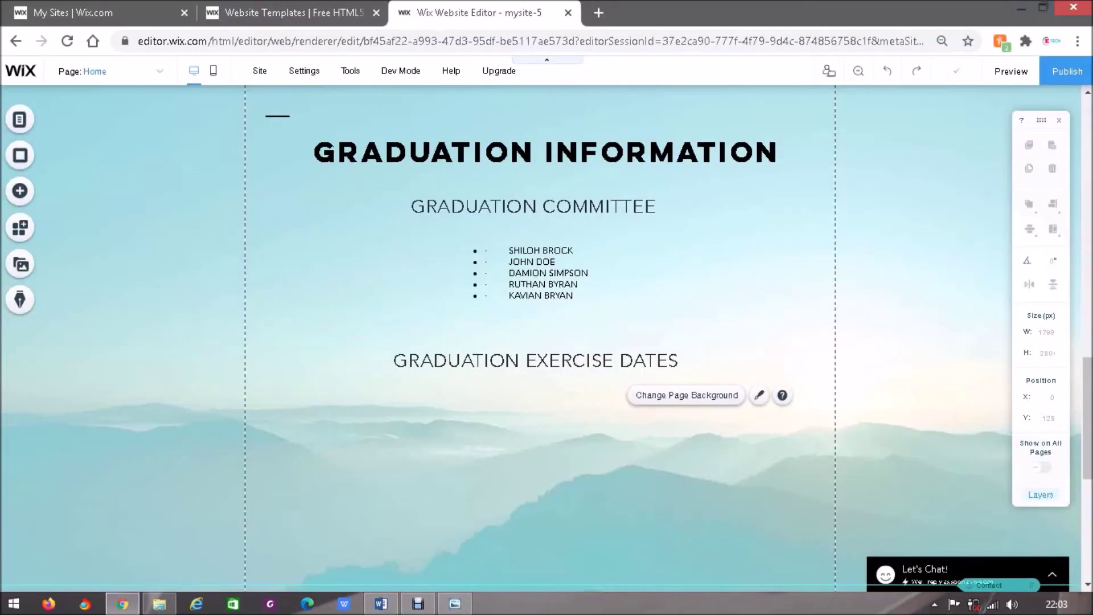
# Step: Add an Avenir Light paragraph text element at the "GRADUATION EXERCISE DATES" title, at about X 411, Y 2239
pyautogui.click(20, 191)
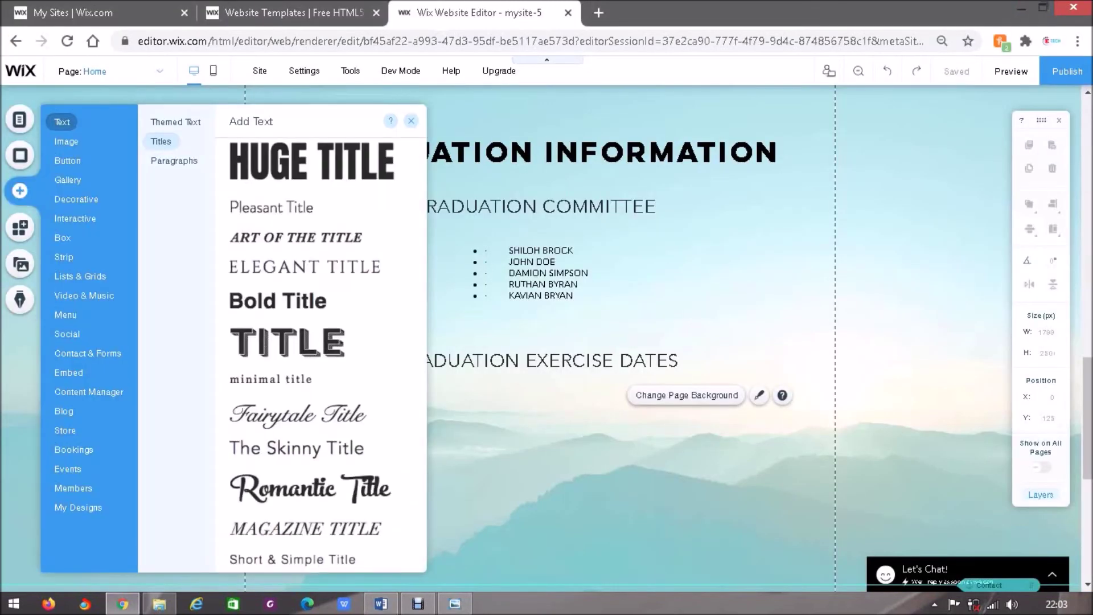
pyautogui.click(174, 161)
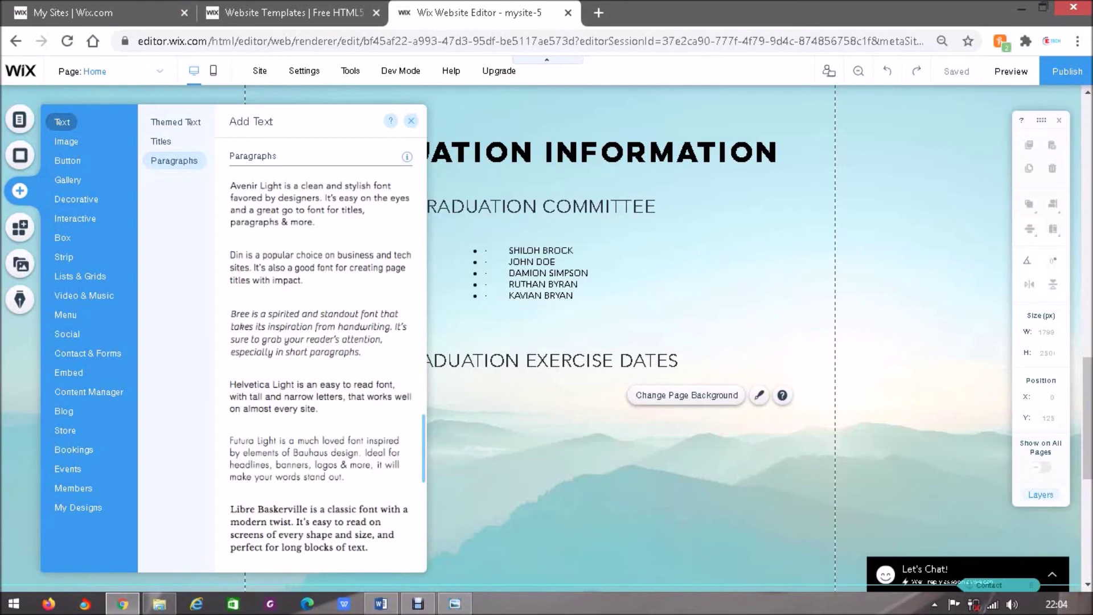
pyautogui.moveTo(319, 204); pyautogui.dragTo(581, 386)
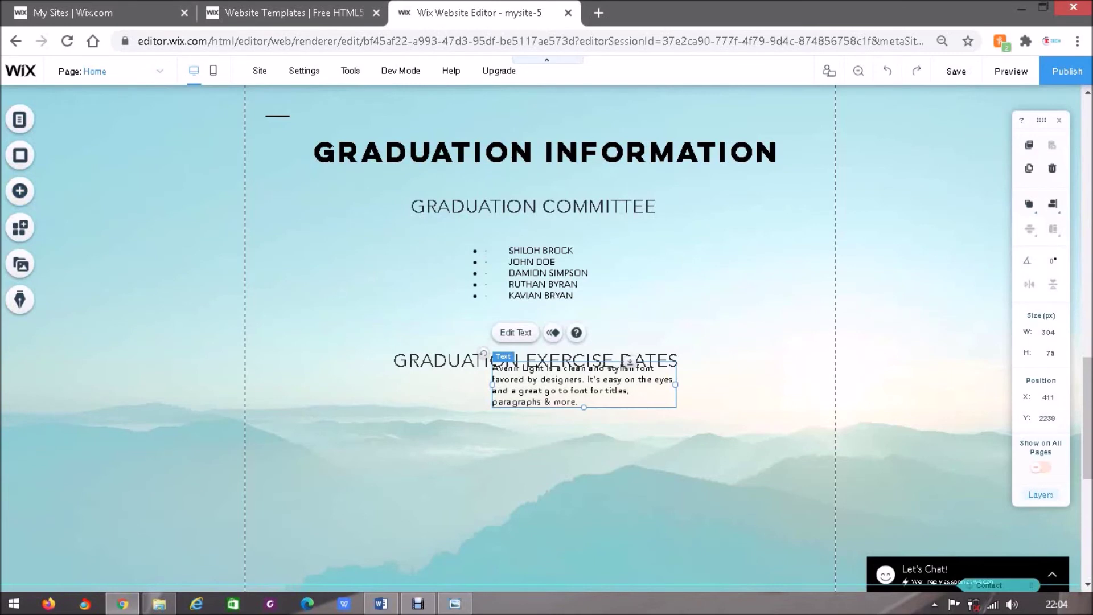
# Step: Replace the Avenir Light placeholder paragraph with the copied date and time lines and stretch its box to about 81 px high
pyautogui.doubleClick(628, 361)
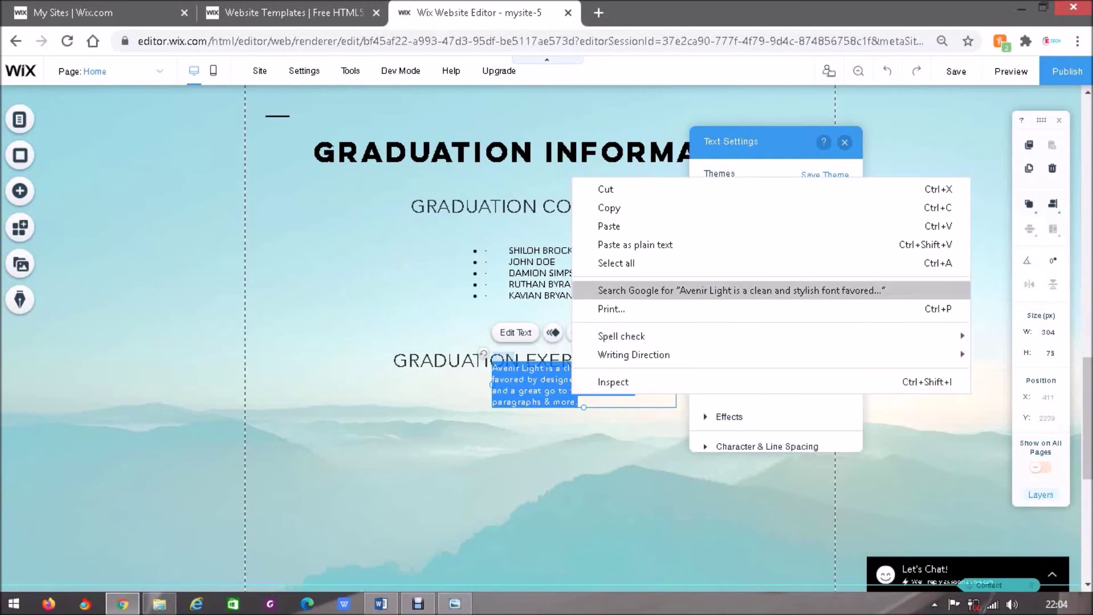
pyautogui.press('Down')
pyautogui.press('Return')
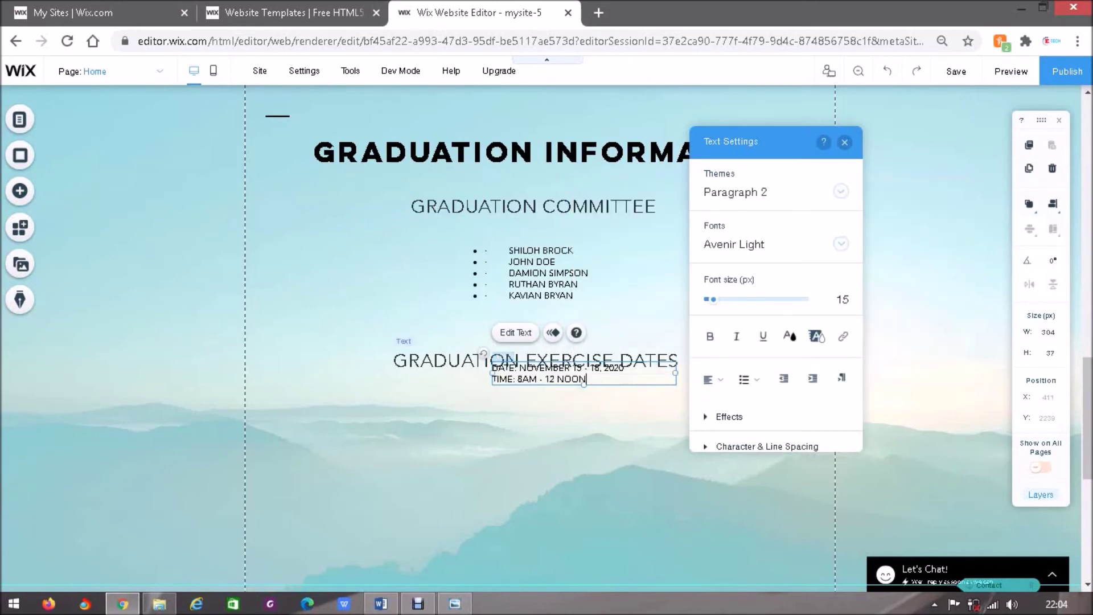
pyautogui.press('Escape')
pyautogui.moveTo(583, 385); pyautogui.dragTo(584, 410)
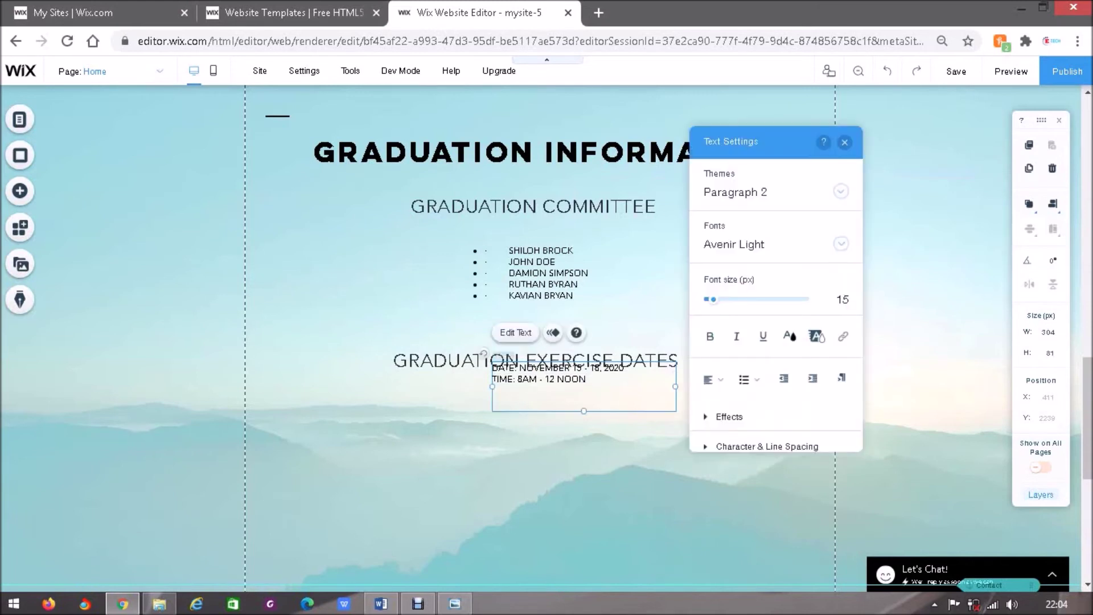
# Step: Move the date and time text box below the "GRADUATION EXERCISE DATES" title, to about X 339, Y 2295, and widen it to about 500 px
pyautogui.click(572, 420)
pyautogui.moveTo(540, 380); pyautogui.dragTo(497, 410)
pyautogui.moveTo(631, 420); pyautogui.dragTo(749, 420)
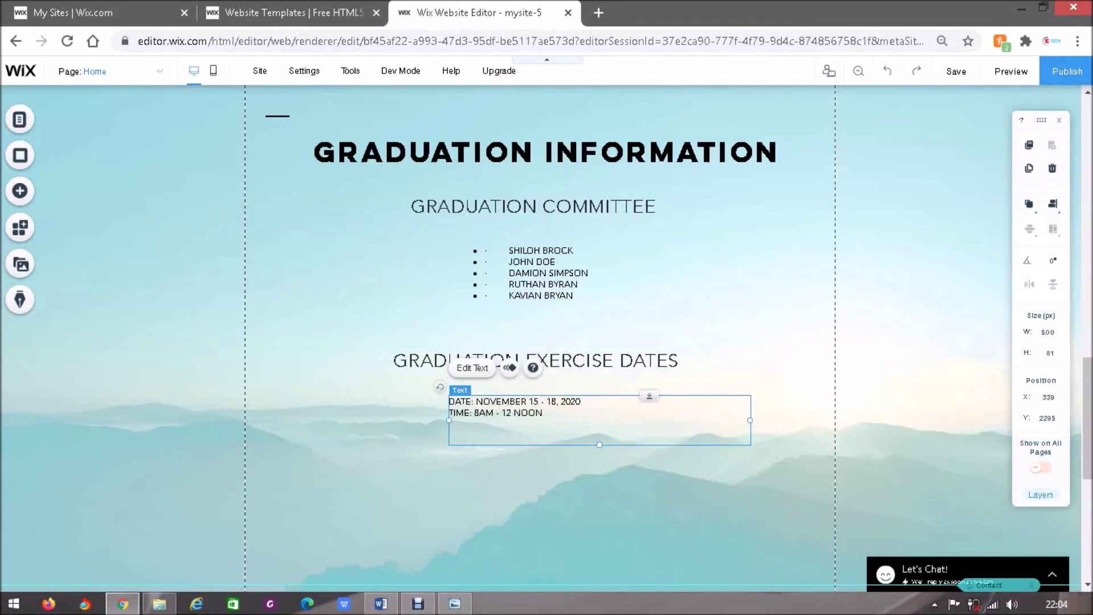
# Step: Re-enter the line break before "TIME" and centre-align both the date and time lines
pyautogui.doubleClick(515, 407)
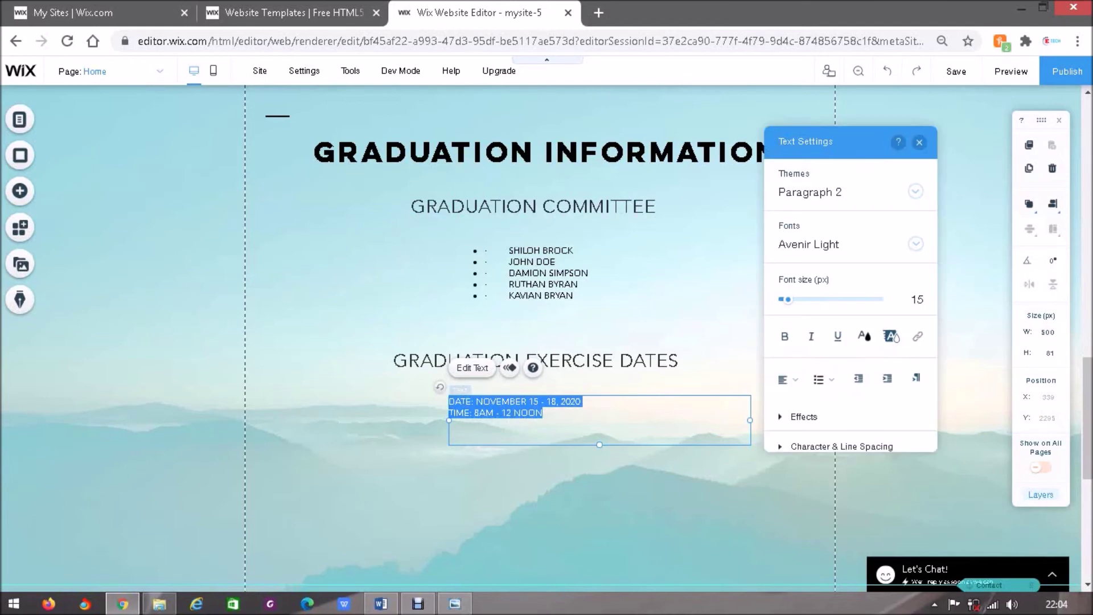
pyautogui.click(456, 412)
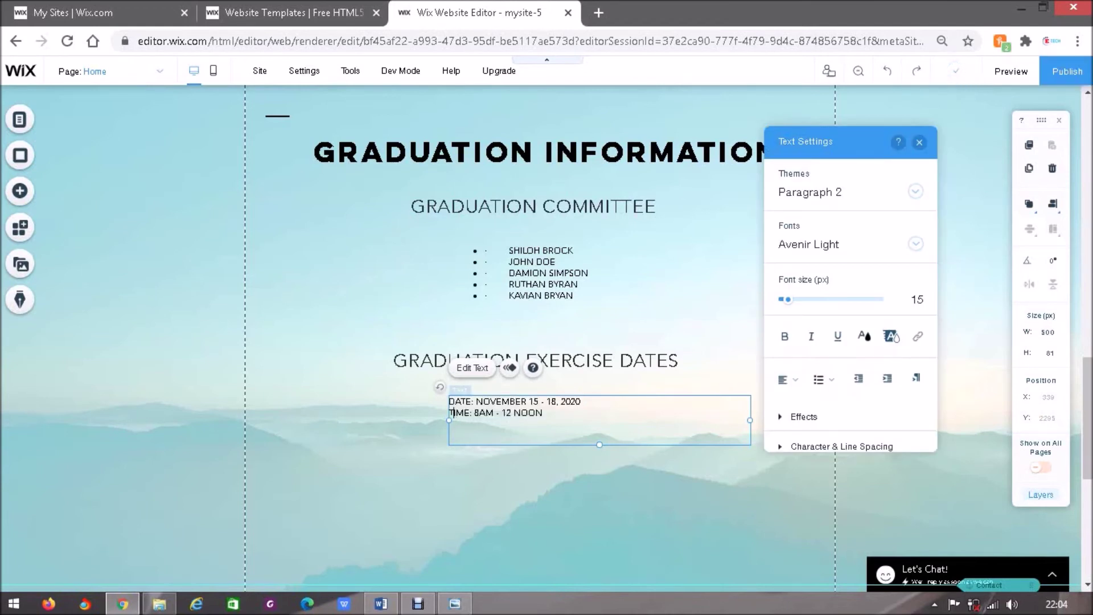
pyautogui.press('BackSpace')
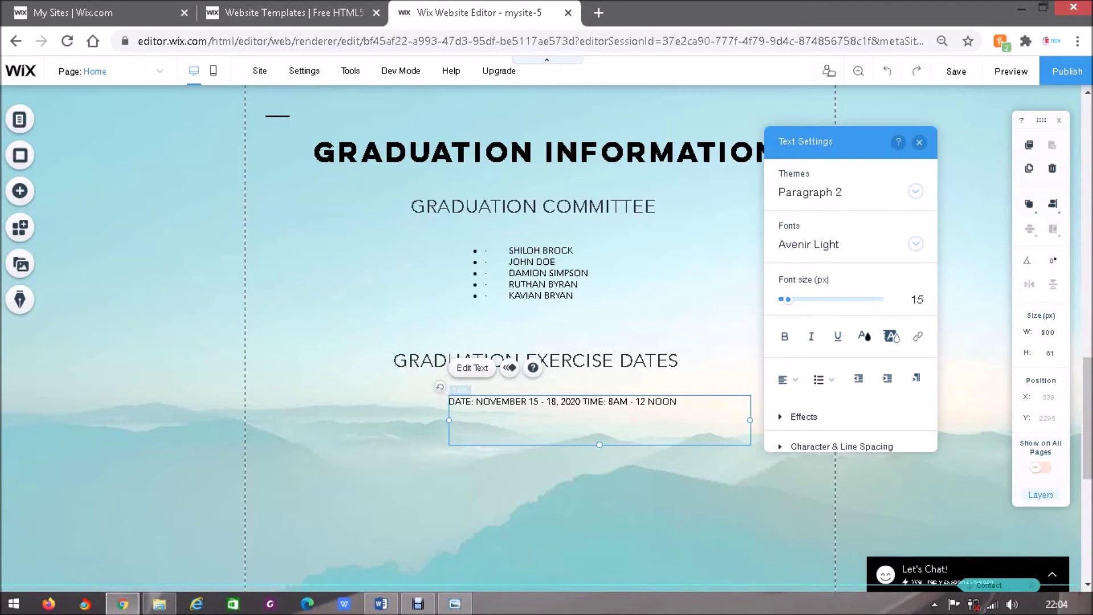
pyautogui.press('Return')
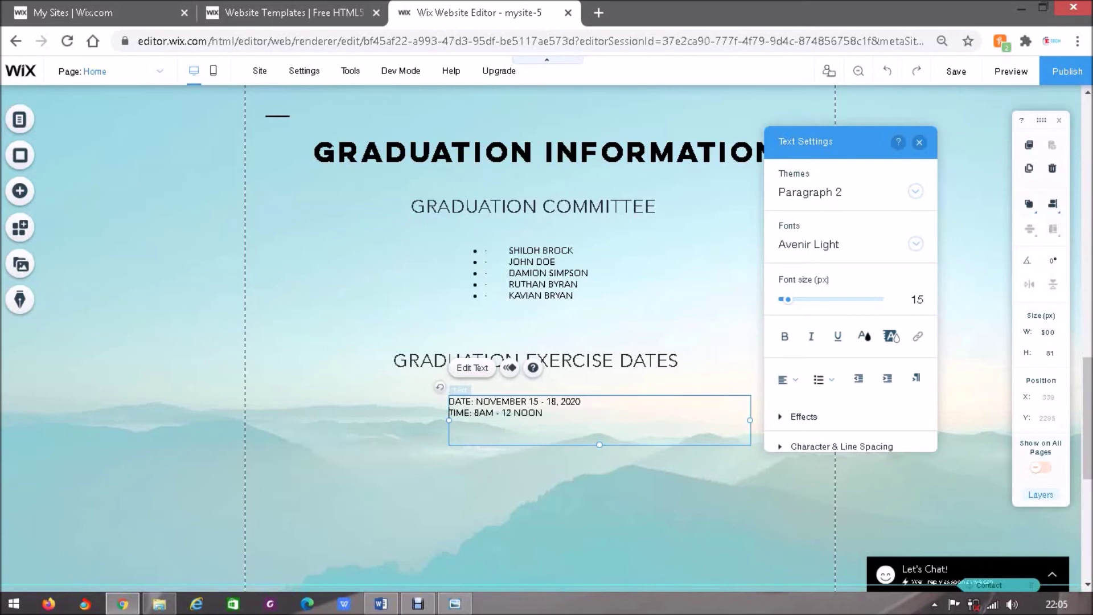
pyautogui.moveTo(543, 413); pyautogui.dragTo(449, 402)
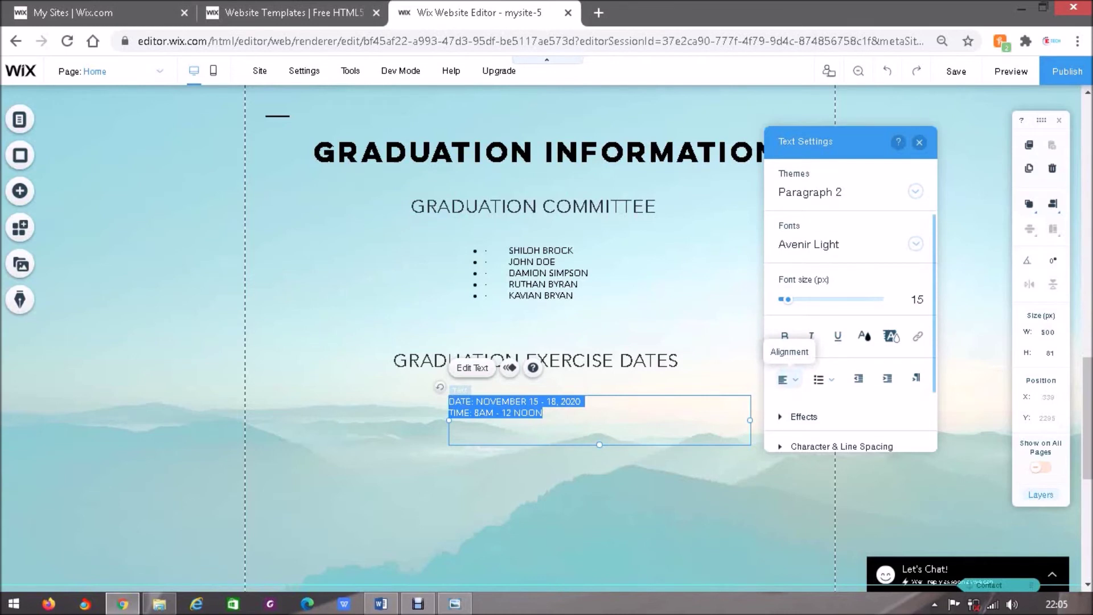
pyautogui.click(788, 379)
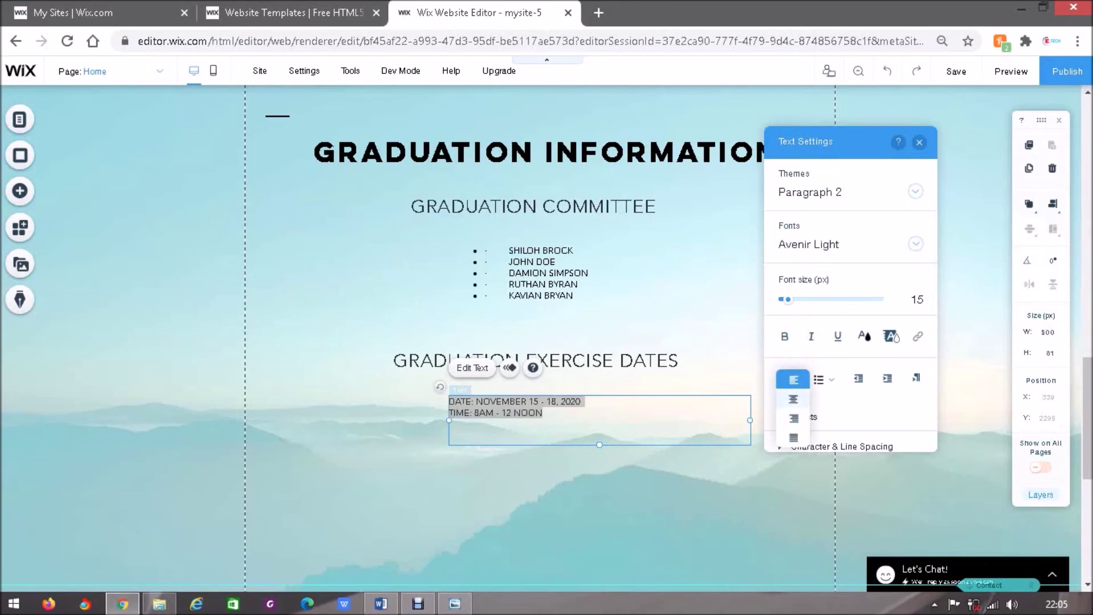
pyautogui.click(793, 398)
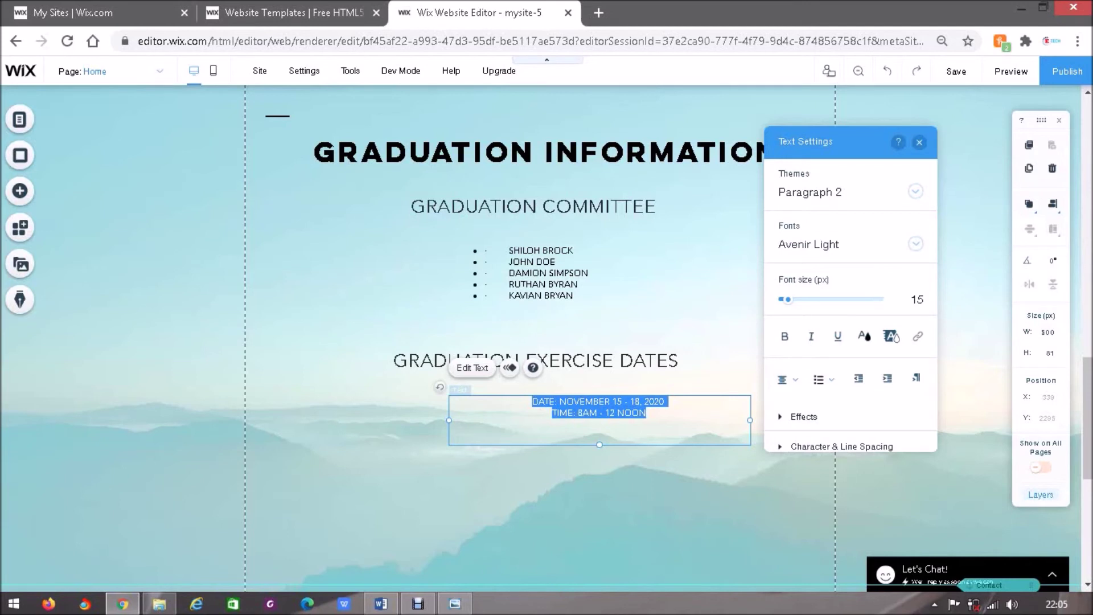
# Step: Narrow the date and time text box to about 316 px and move it up to about Y 2287
pyautogui.moveTo(750, 421); pyautogui.dragTo(640, 420)
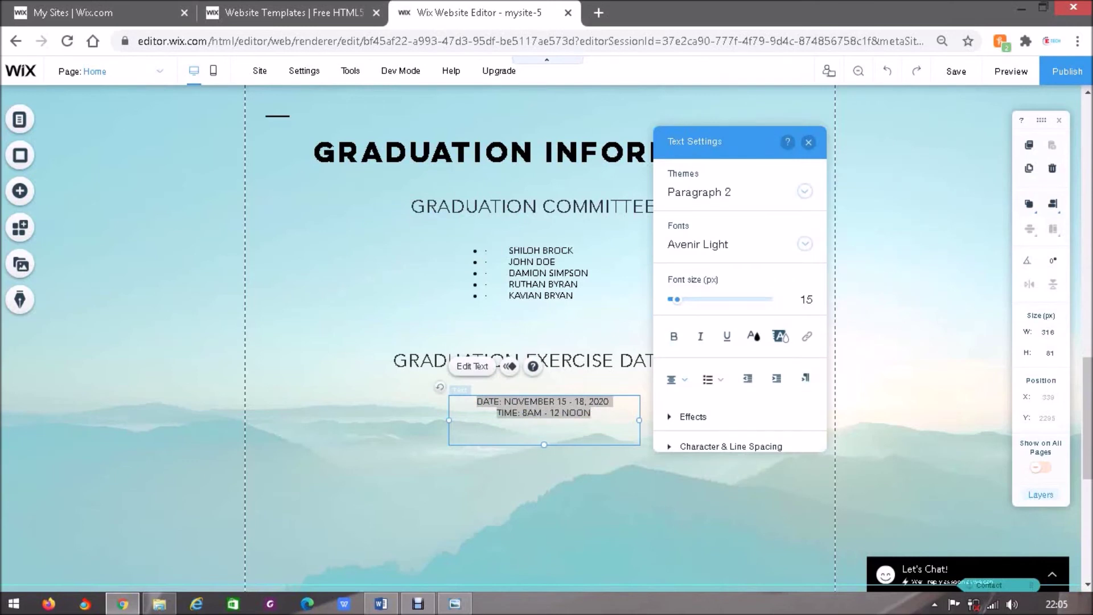
pyautogui.click(551, 471)
pyautogui.moveTo(551, 407)
pyautogui.mouseDown()
pyautogui.moveTo(542, 391)
pyautogui.moveTo(551, 403)
pyautogui.mouseUp()
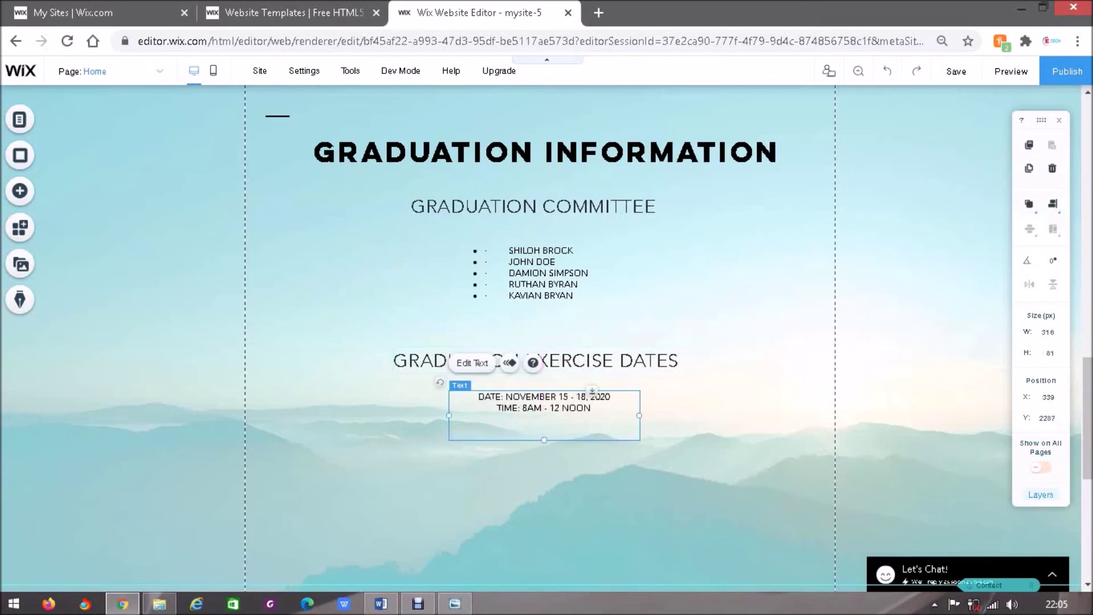
pyautogui.click(726, 400)
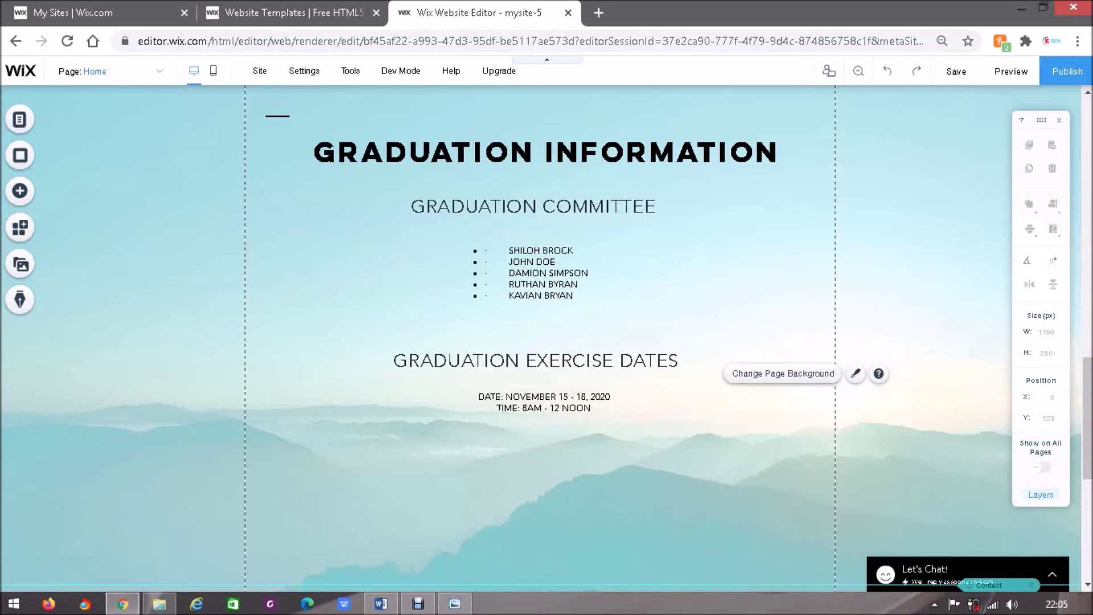
# Step: Switch to the Word document and highlight "Names of the teachers on the graduation committee" in yellow in the requirements list
pyautogui.click(381, 604)
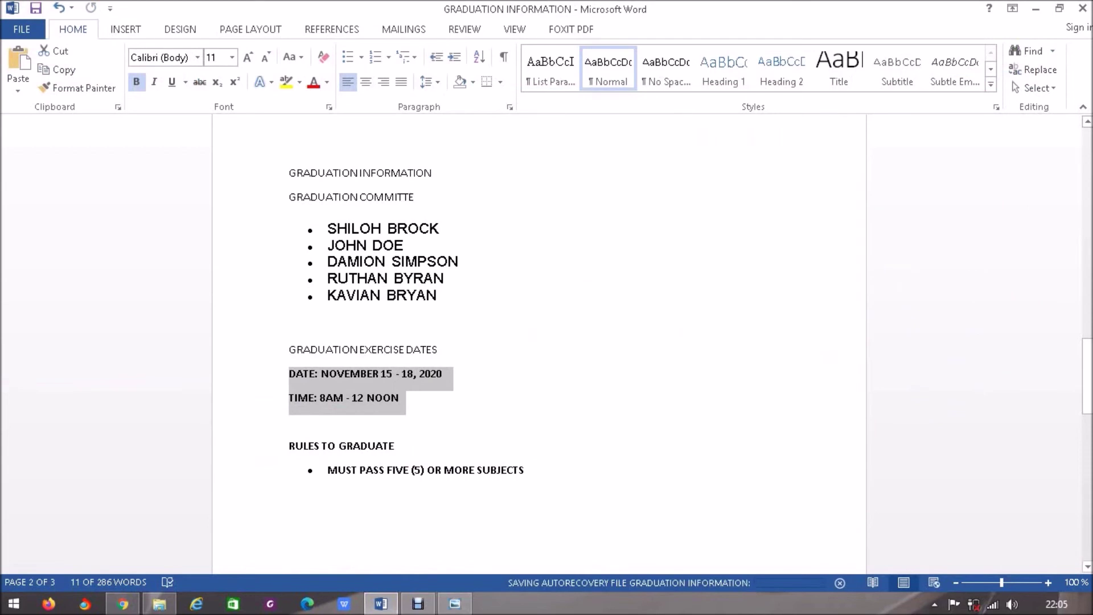
pyautogui.moveTo(1087, 377); pyautogui.dragTo(1087, 198)
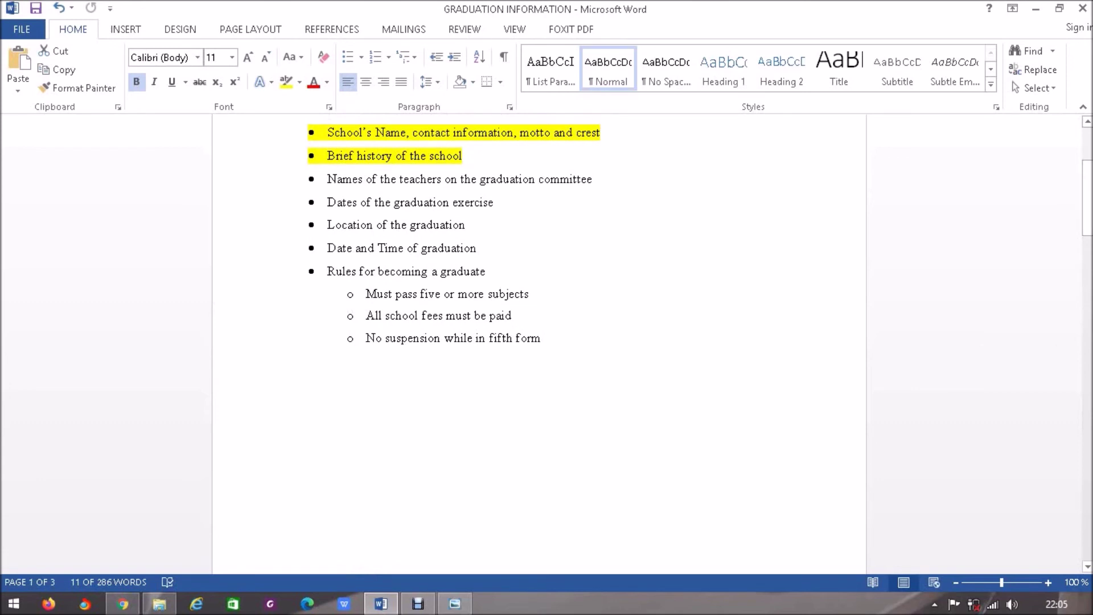
pyautogui.moveTo(595, 181); pyautogui.dragTo(327, 181)
pyautogui.click(399, 166)
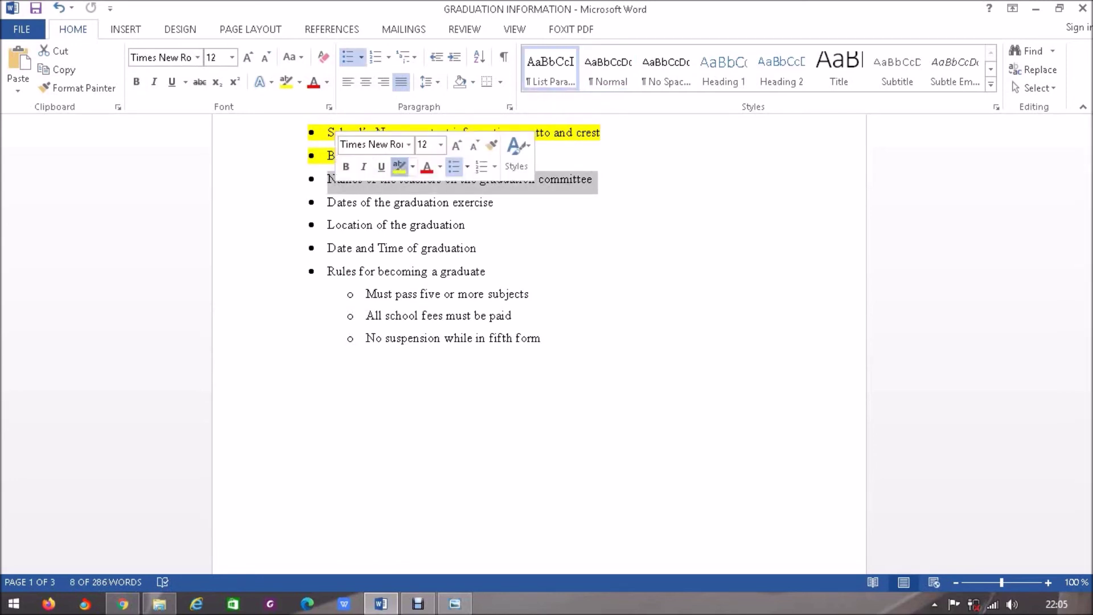
# Step: Highlight the "Dates of the graduation exercise" item in yellow and return to the Wix editor
pyautogui.moveTo(494, 204); pyautogui.dragTo(324, 218)
pyautogui.click(494, 223)
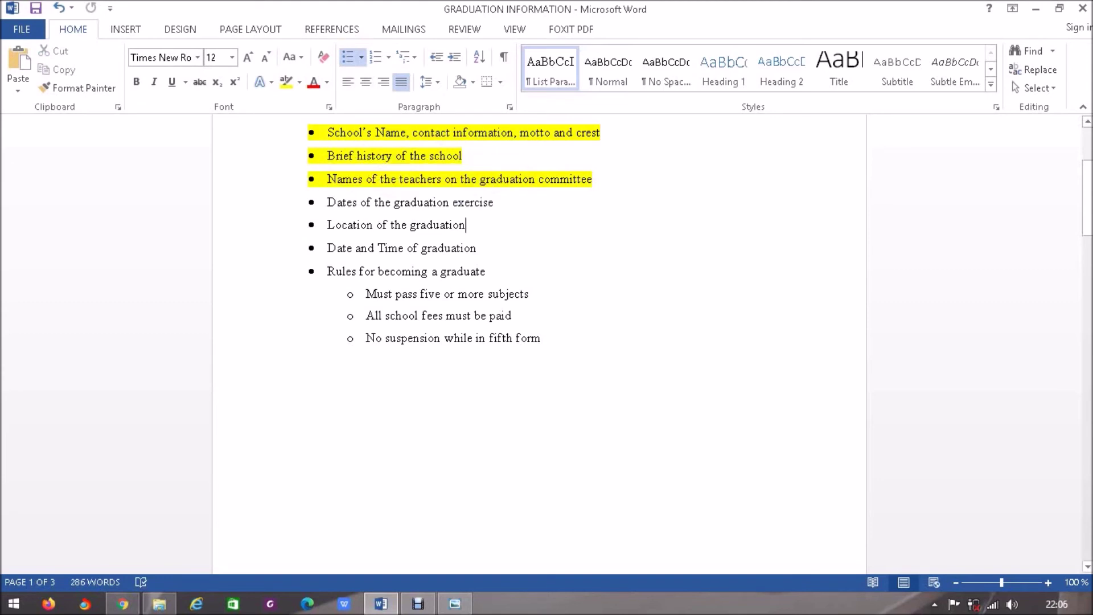
pyautogui.moveTo(495, 204); pyautogui.dragTo(328, 204)
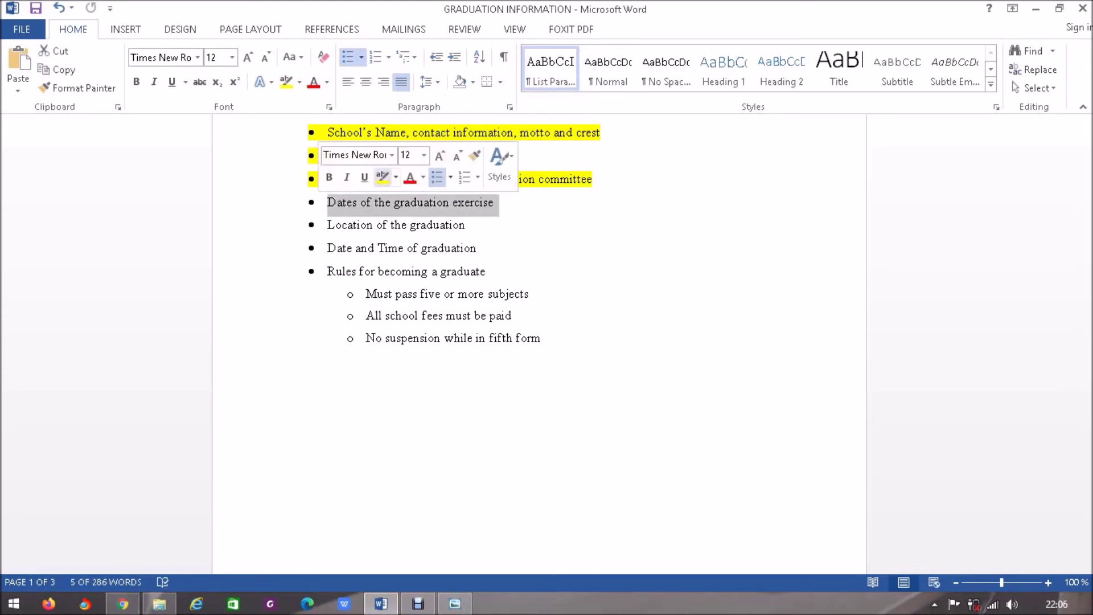
pyautogui.click(383, 177)
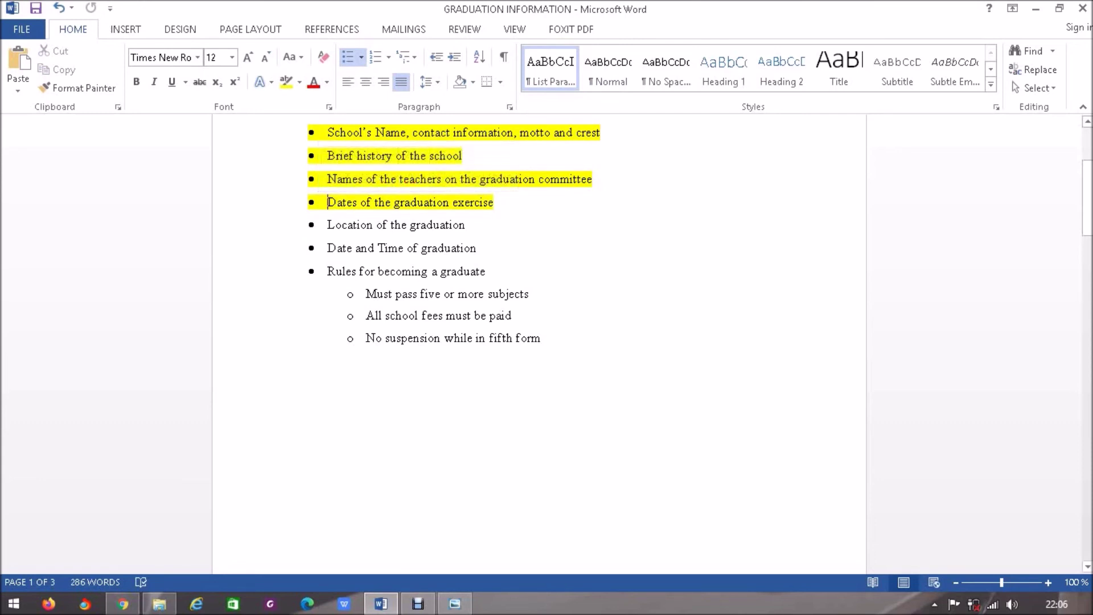
pyautogui.click(1036, 8)
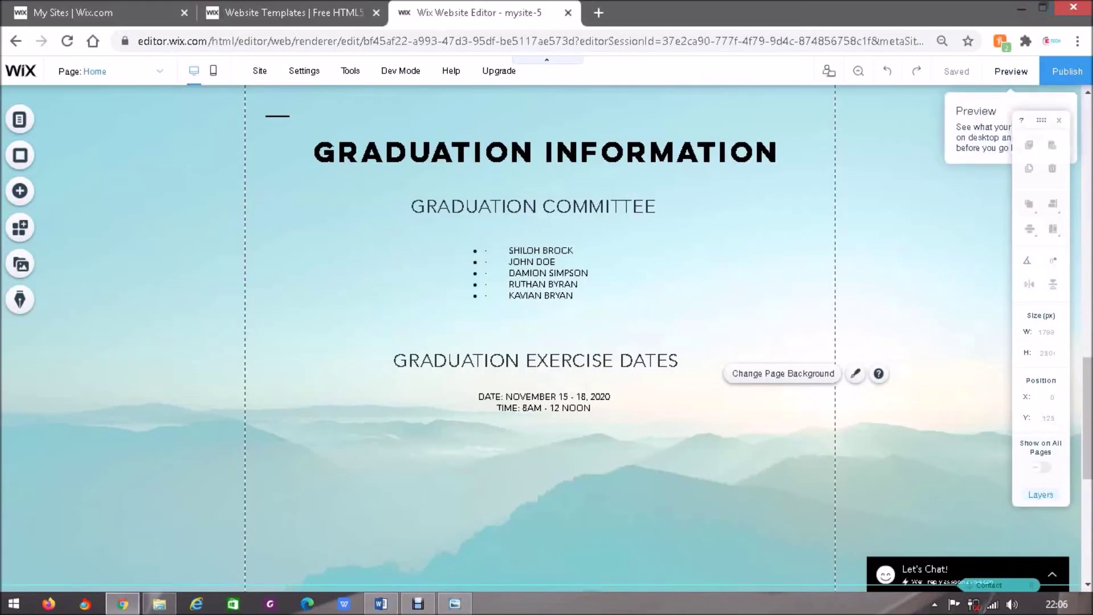
# Step: Check the space left under the exercise dates, review the rules to graduate in the Word document, and return to the Wix editor
pyautogui.scroll(-4, 540, 341)
pyautogui.scroll(3, 541, 342)
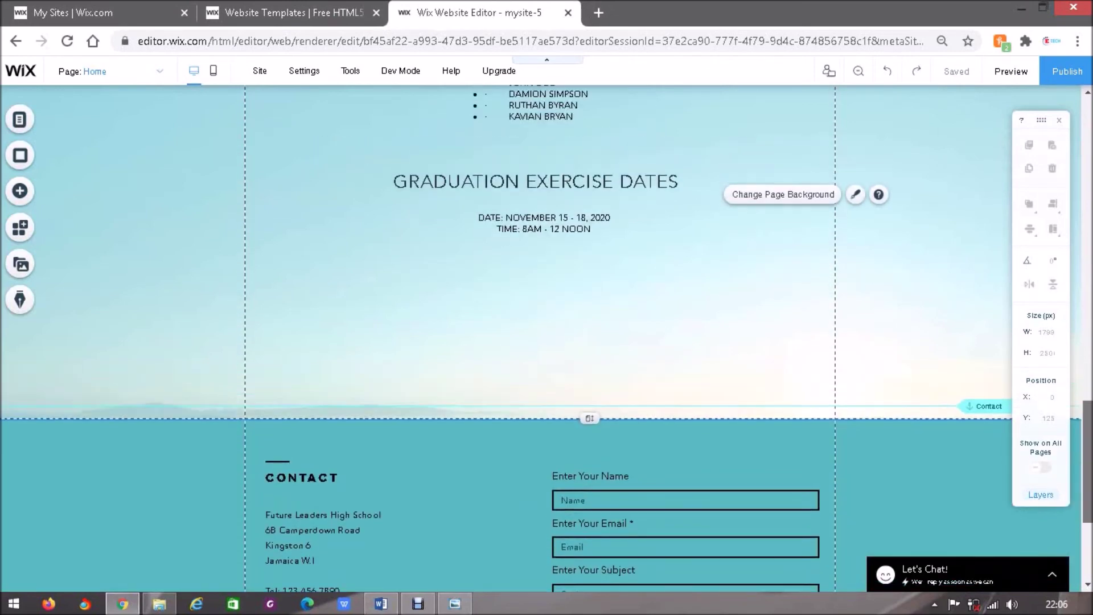
pyautogui.scroll(1, 541, 342)
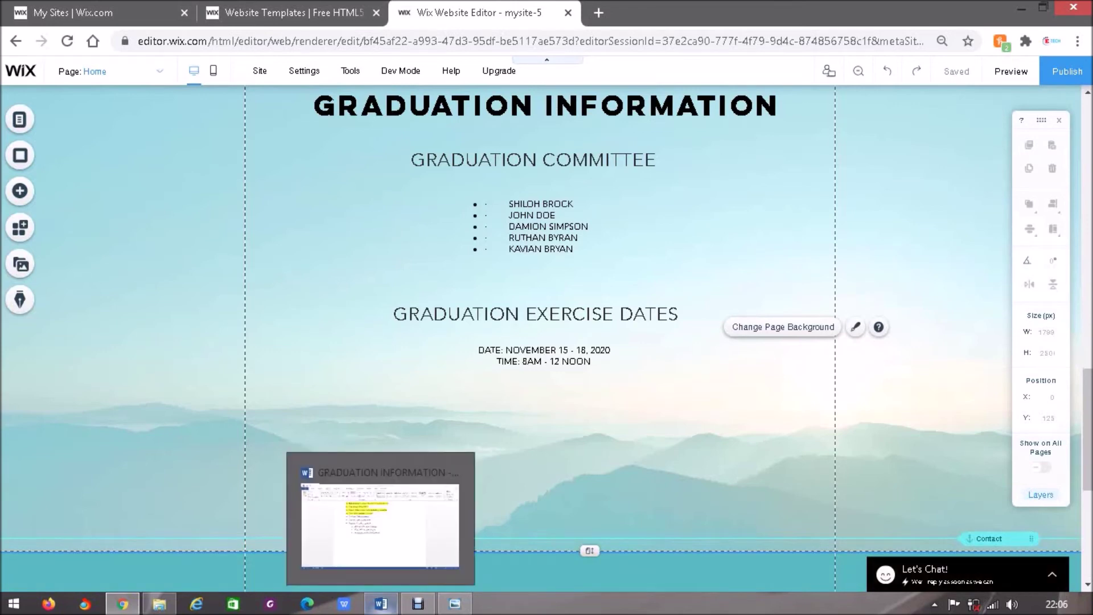
pyautogui.click(381, 604)
pyautogui.moveTo(1087, 198); pyautogui.dragTo(1087, 421)
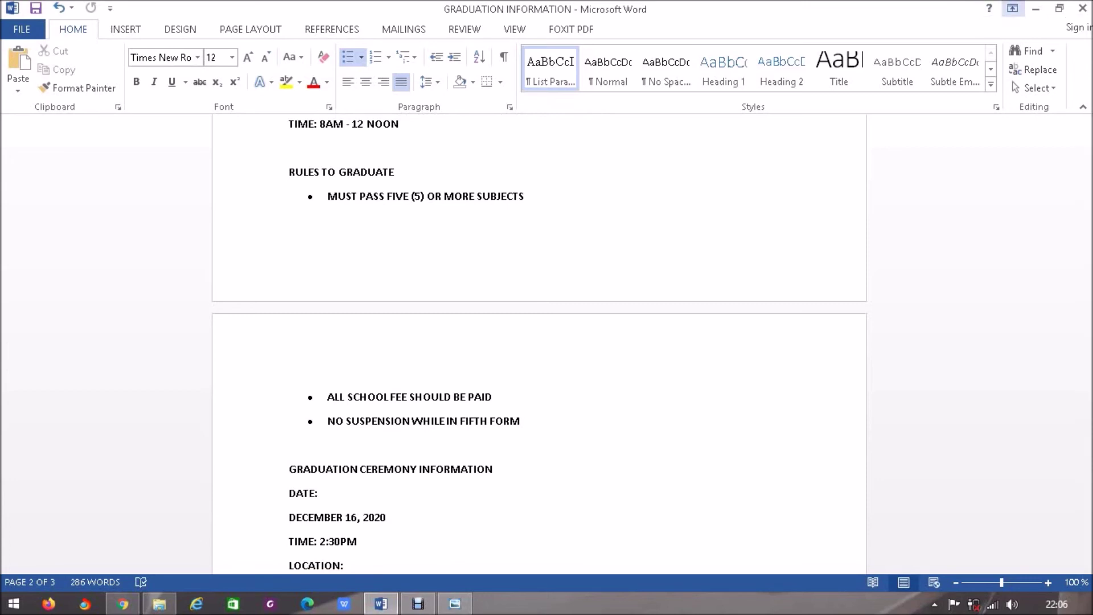
pyautogui.click(1036, 8)
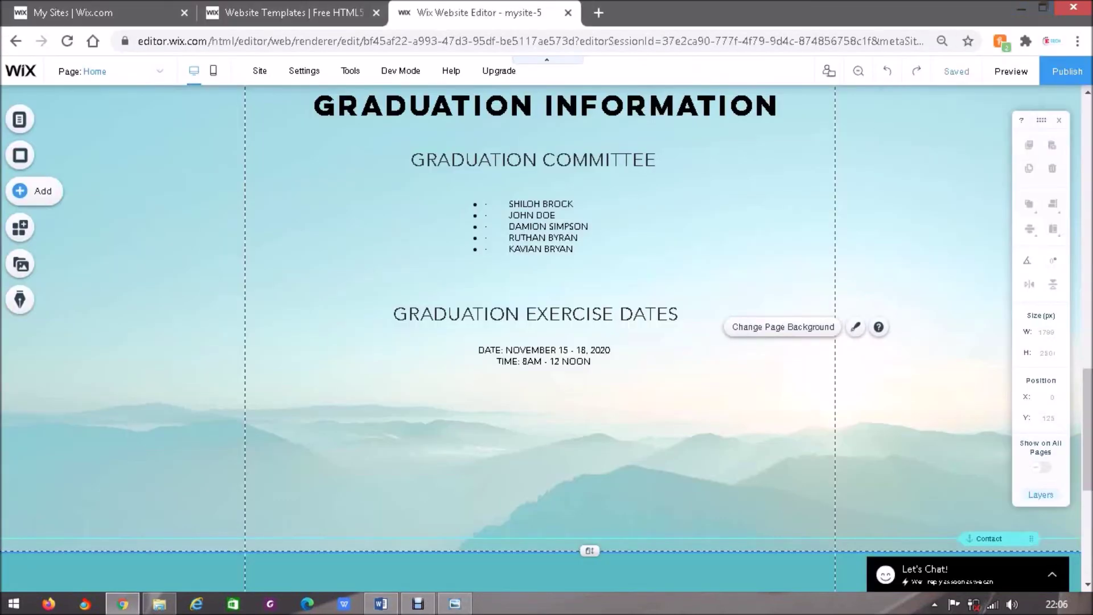
# Step: Add a "The Skinny Title" text element and place it below the date and time lines, at about X 351, Y 2359
pyautogui.click(34, 191)
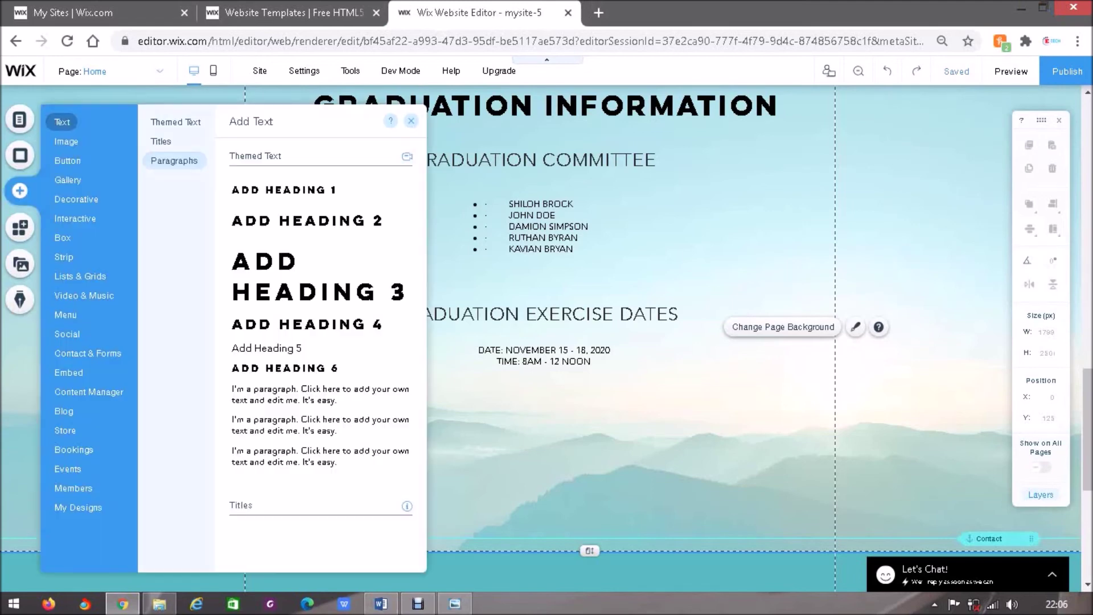
pyautogui.click(161, 141)
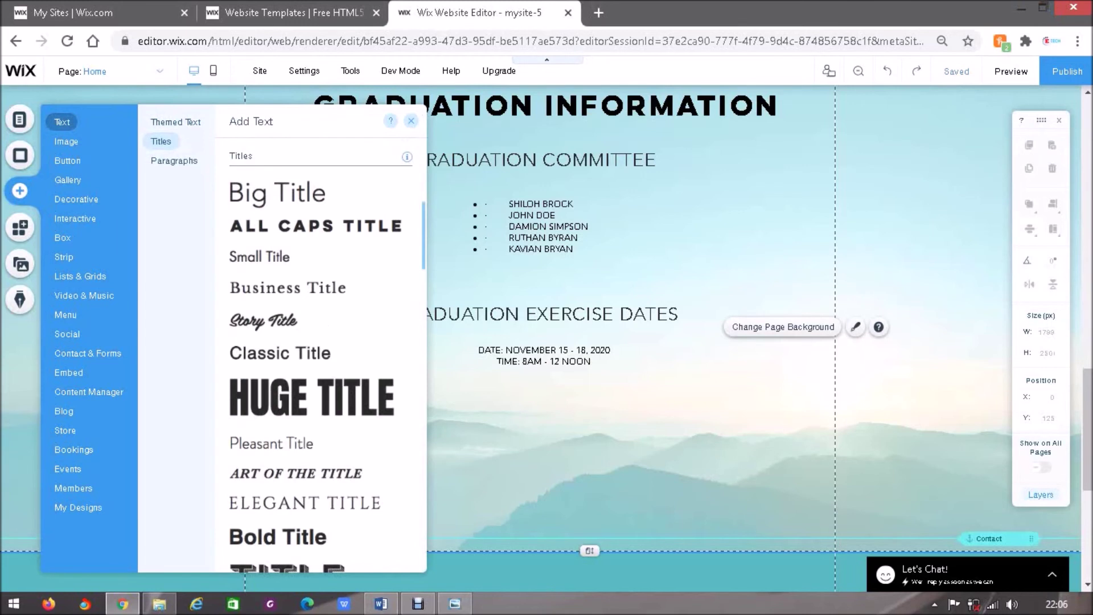
pyautogui.scroll(-5, 321, 359)
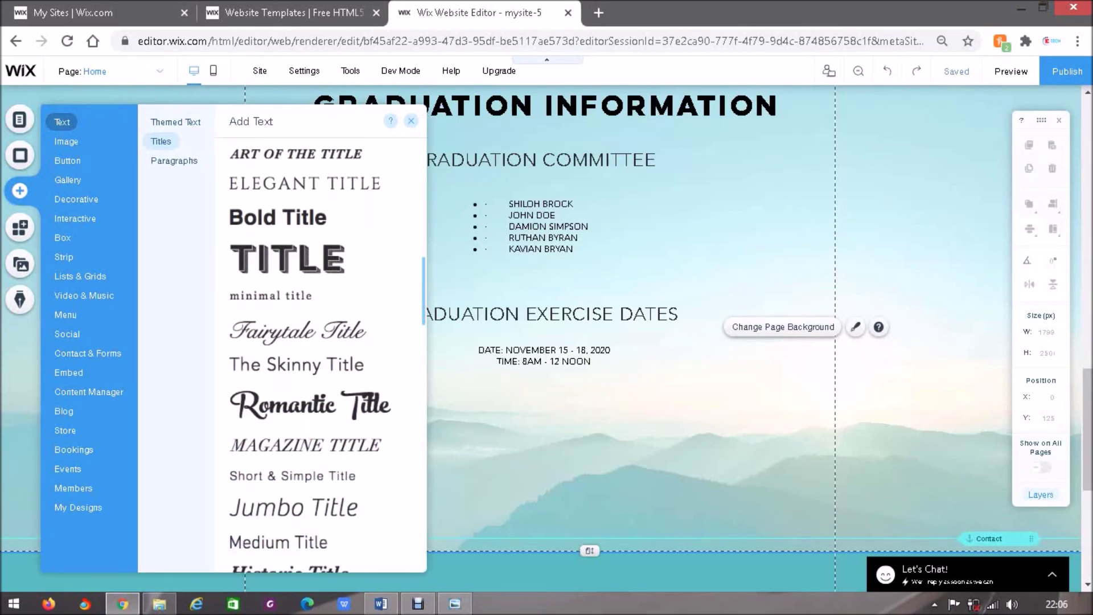
pyautogui.click(296, 365)
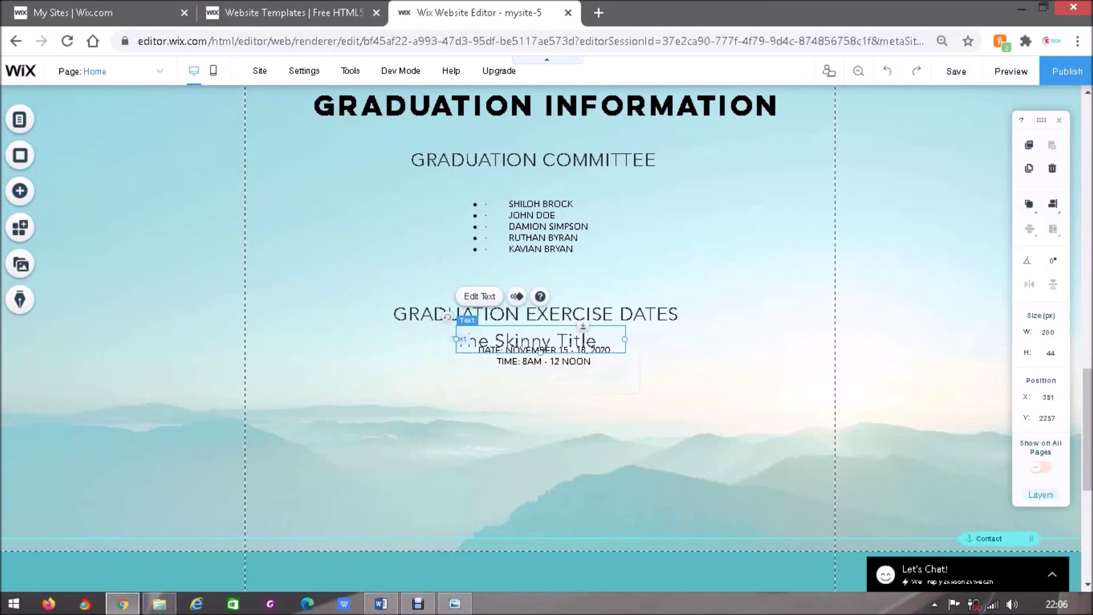
pyautogui.moveTo(535, 341); pyautogui.dragTo(535, 402)
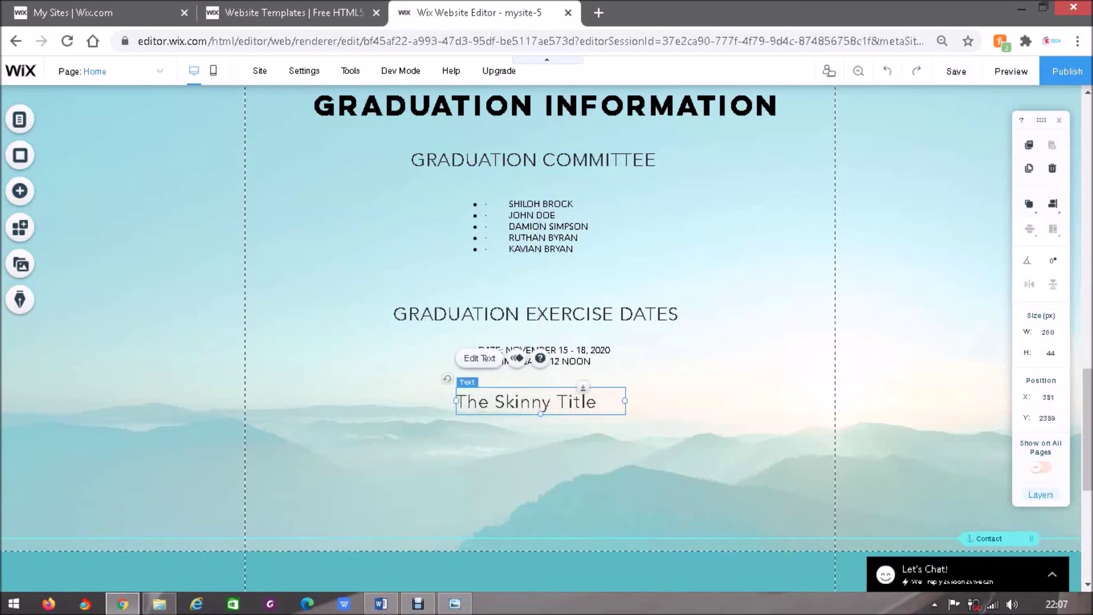
# Step: Replace the placeholder title with "RULES TO GRADUATE" and widen its box to about 379 px so it fits on one line
pyautogui.doubleClick(535, 402)
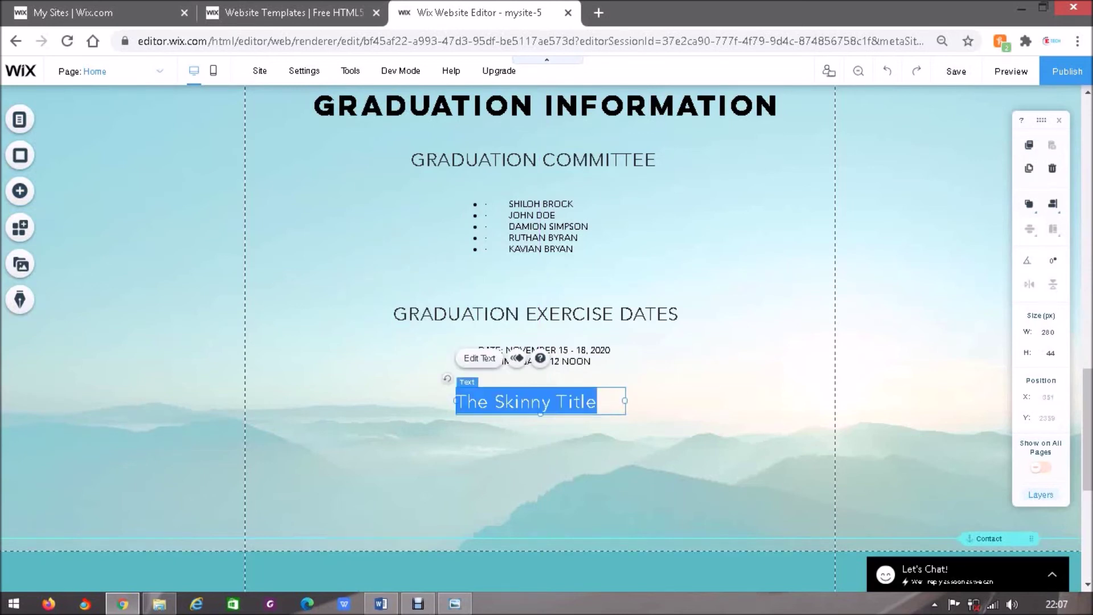
pyautogui.write('RULES TO GRADUATE')
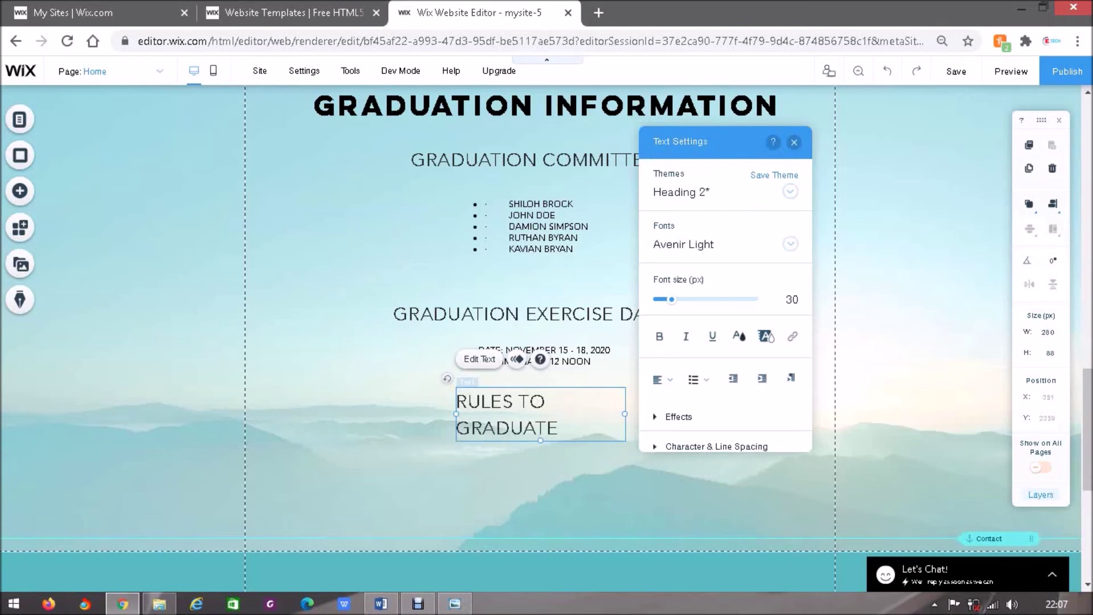
pyautogui.moveTo(456, 414); pyautogui.dragTo(397, 401)
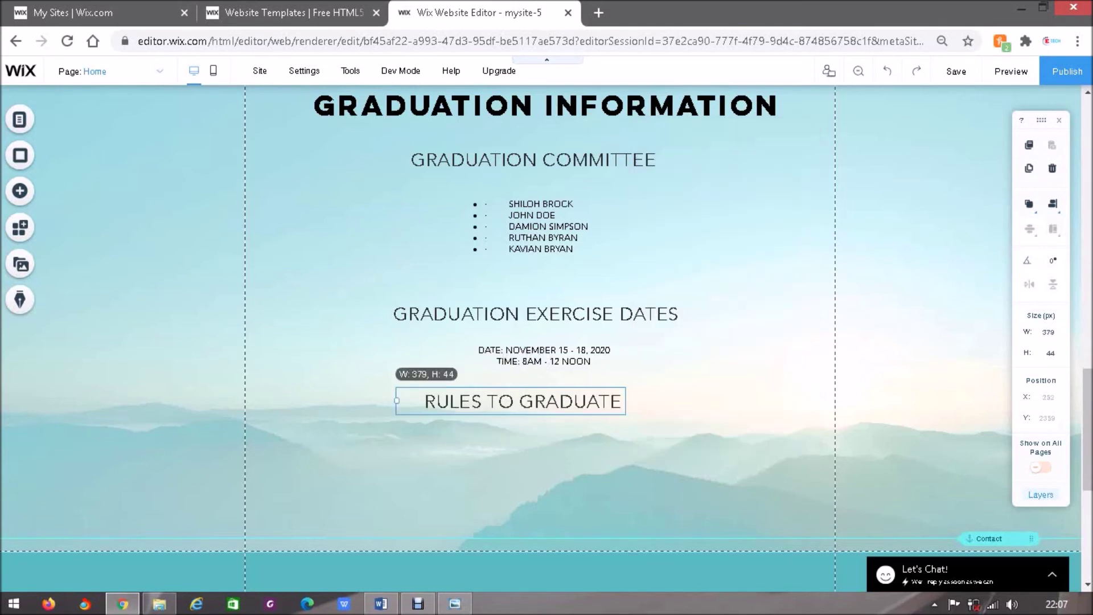
# Step: Move the "RULES TO GRADUATE" title to about X 327, Y 2374, roughly centred under the exercise dates
pyautogui.click(510, 422)
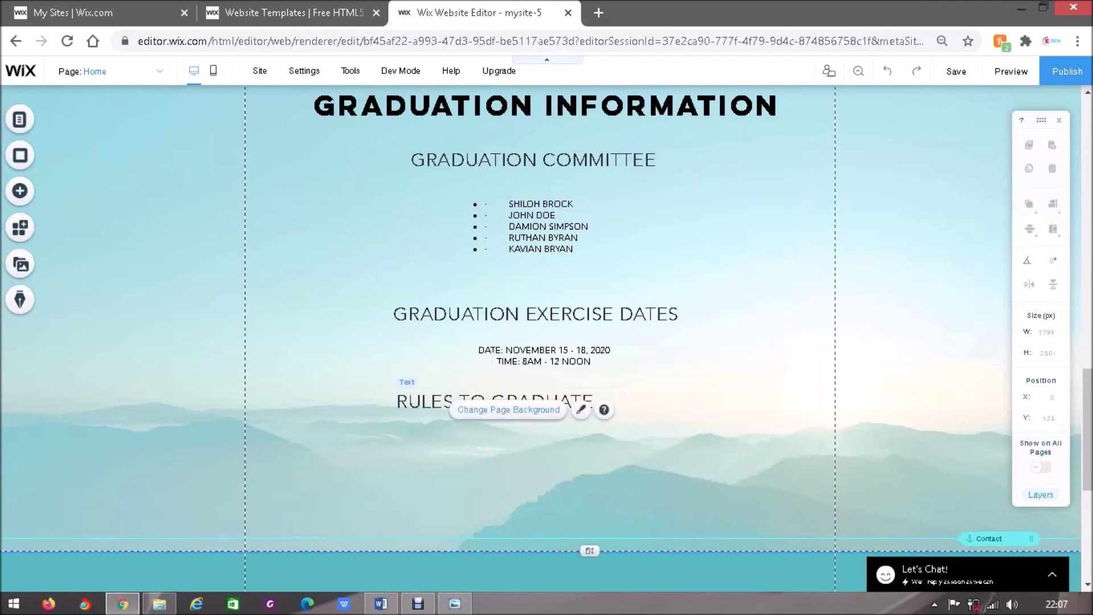
pyautogui.click(441, 400)
pyautogui.moveTo(441, 400); pyautogui.dragTo(483, 409)
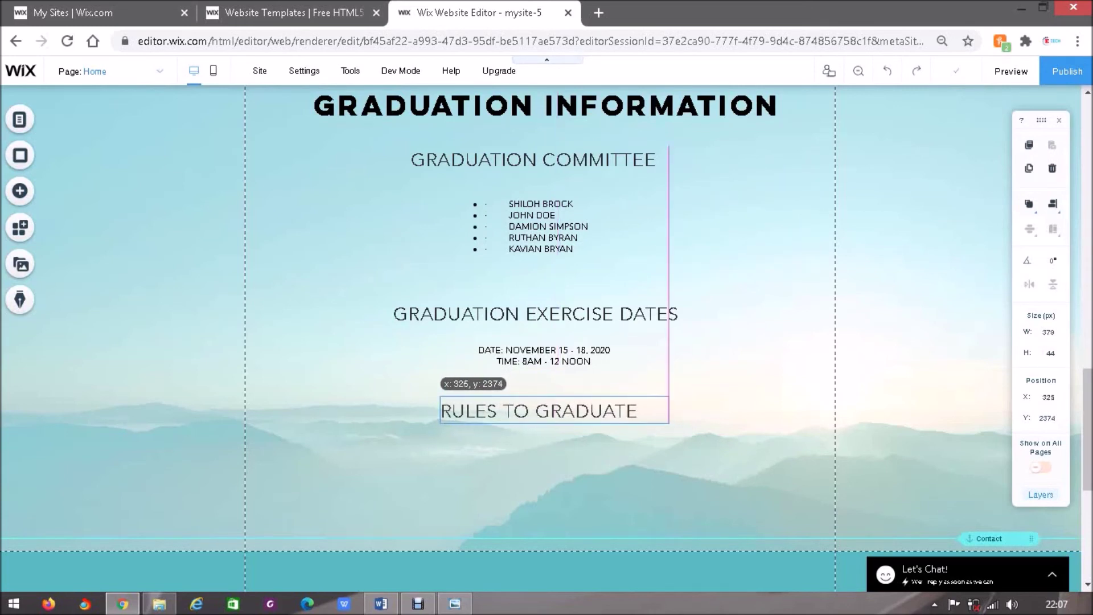
pyautogui.moveTo(482, 410); pyautogui.dragTo(483, 410)
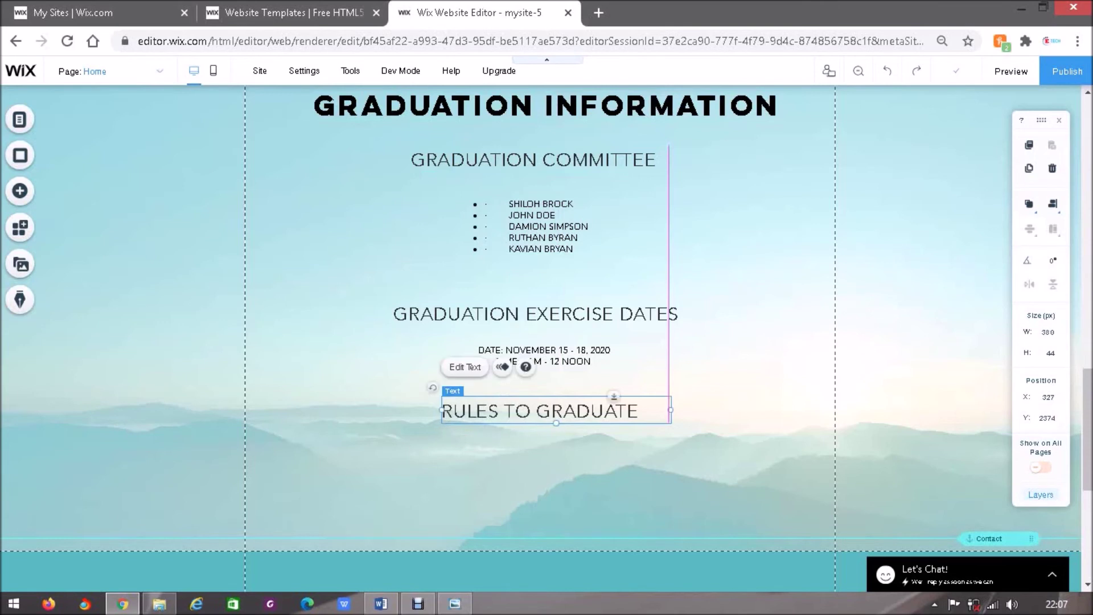
pyautogui.click(569, 449)
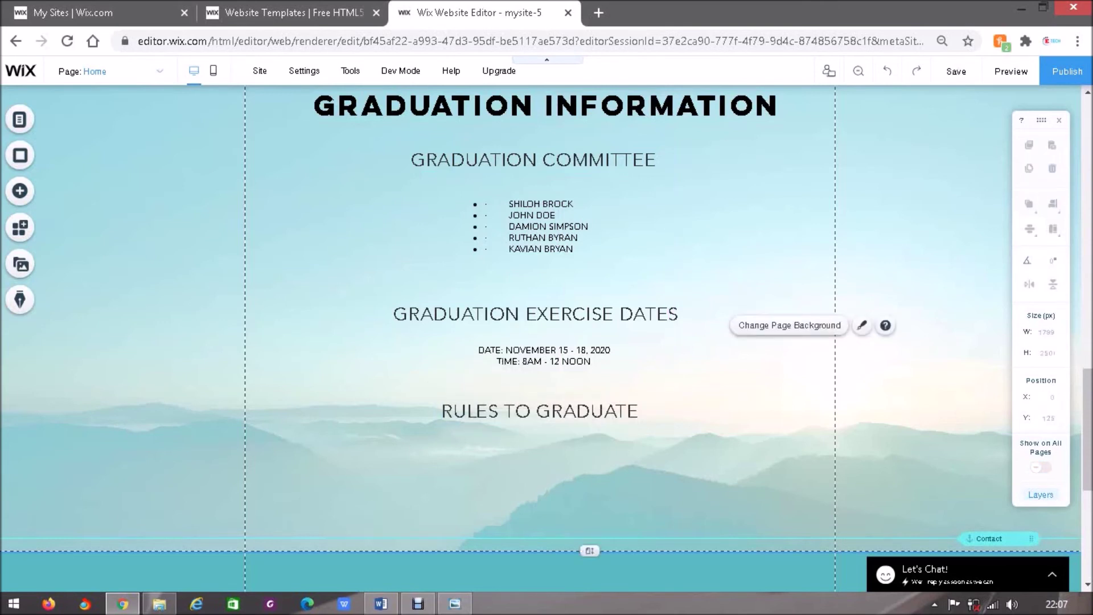
pyautogui.click(614, 398)
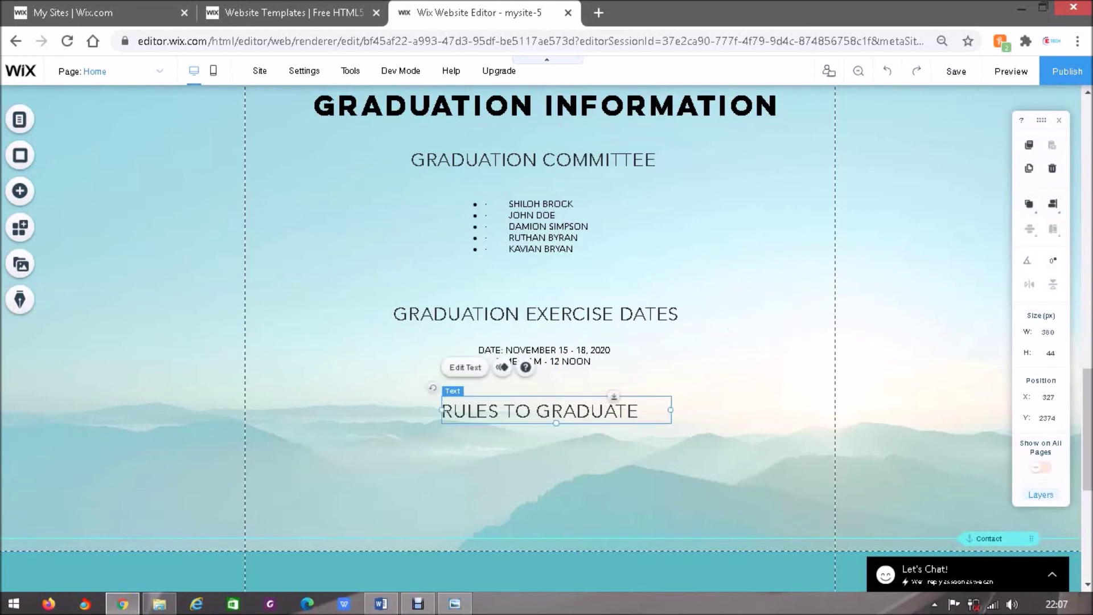
# Step: Nudge the "RULES TO GRADUATE" title to about X 319, Y 2368, aligned under the date and time lines
pyautogui.moveTo(614, 398); pyautogui.dragTo(609, 394)
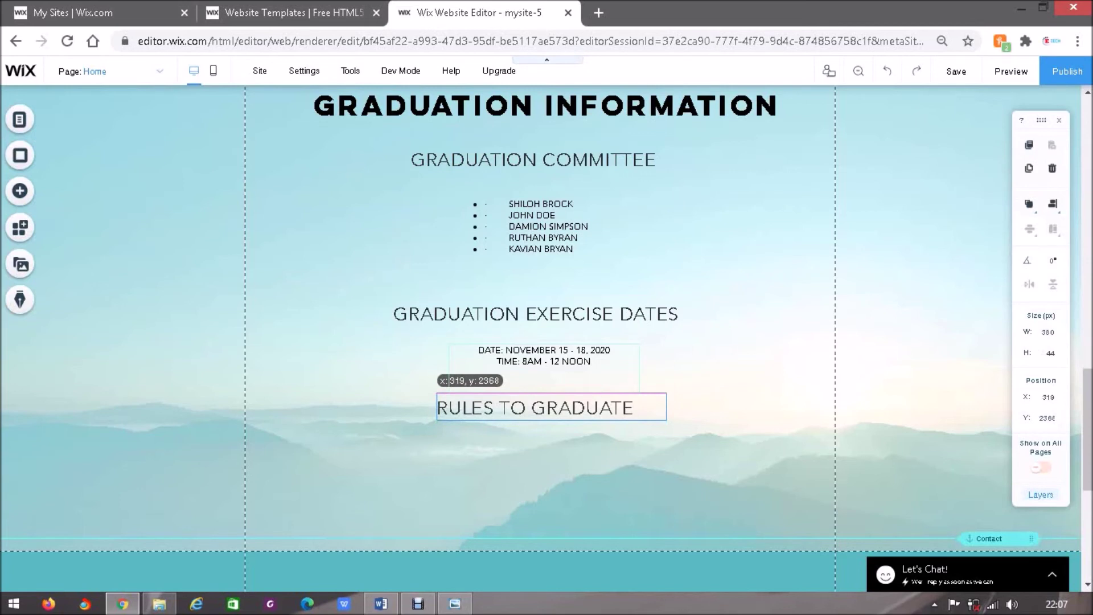
pyautogui.moveTo(610, 395); pyautogui.dragTo(609, 394)
pyautogui.click(698, 392)
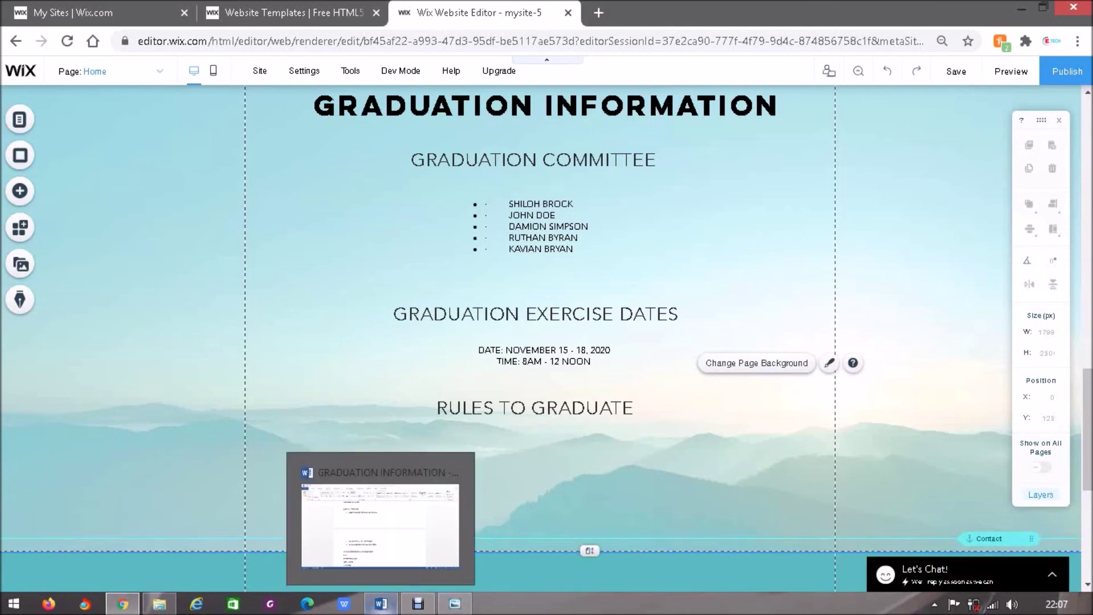
# Step: Switch to the Word document, review the rules to graduate and correct "FEE" to "FEES" in the school fee rule
pyautogui.click(381, 603)
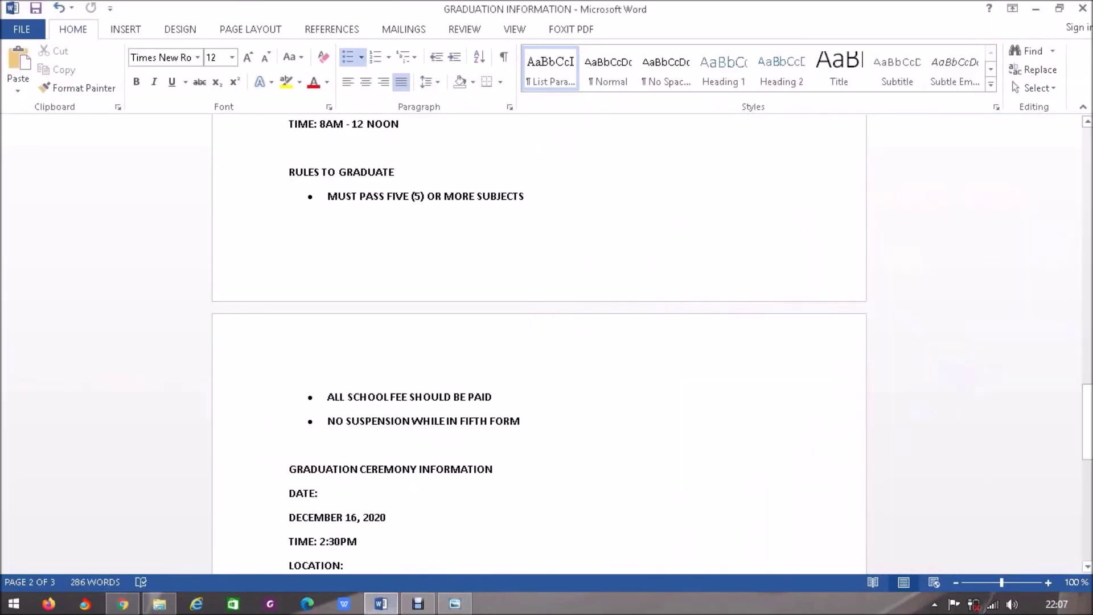
pyautogui.moveTo(328, 197); pyautogui.dragTo(531, 197)
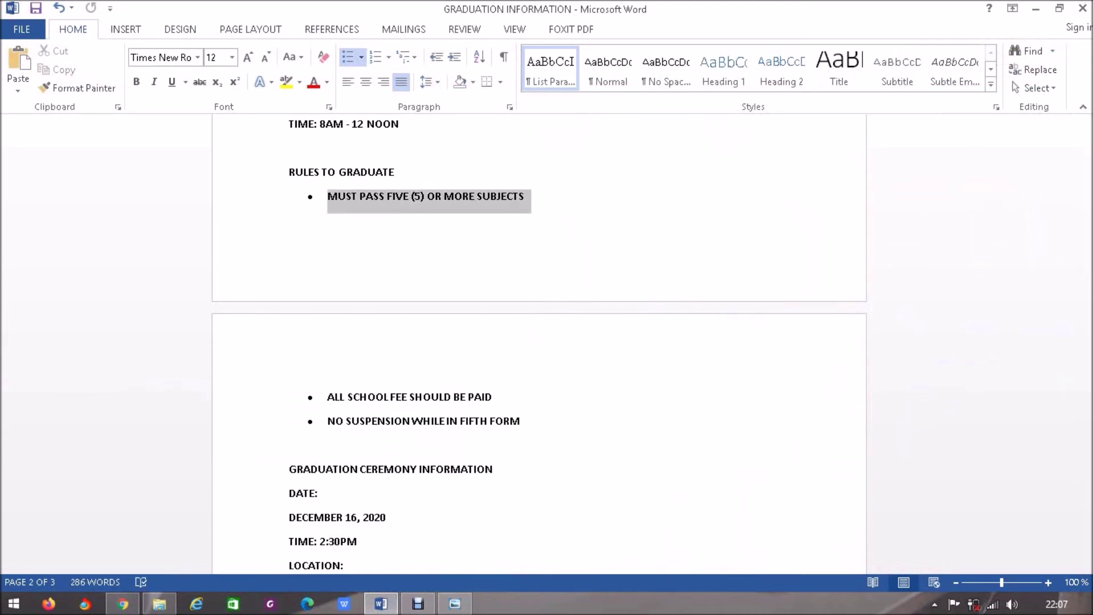
pyautogui.moveTo(328, 397); pyautogui.dragTo(499, 398)
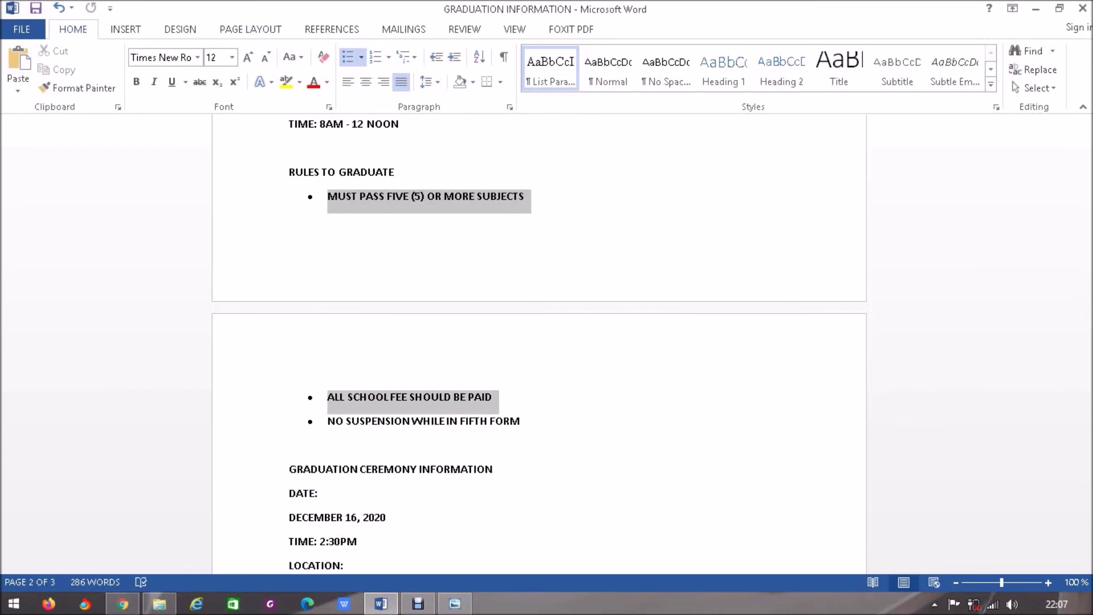
pyautogui.click(408, 397)
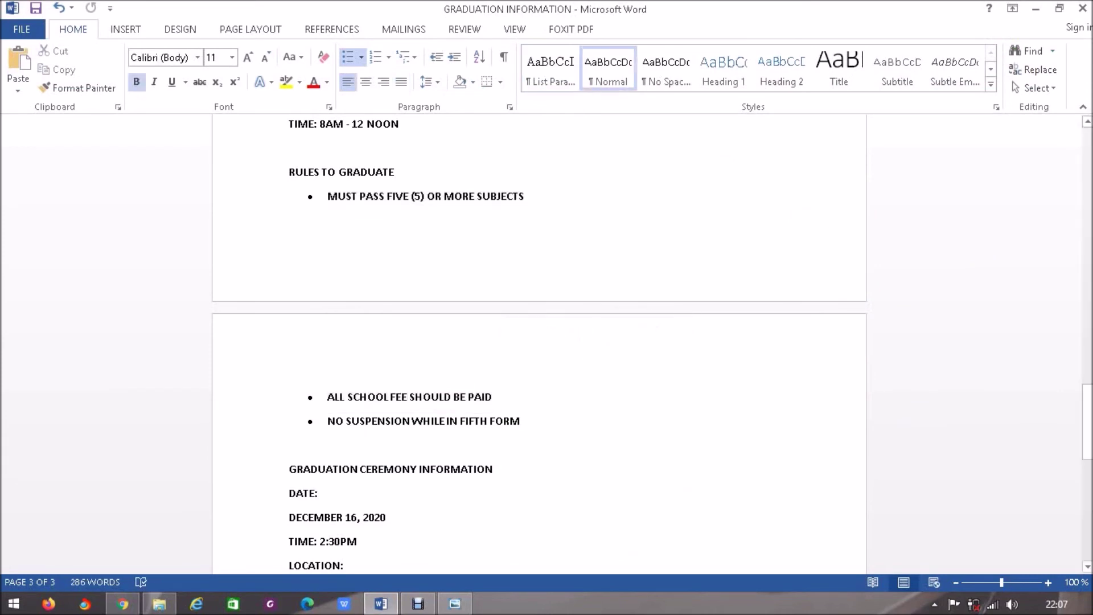
pyautogui.write('S')
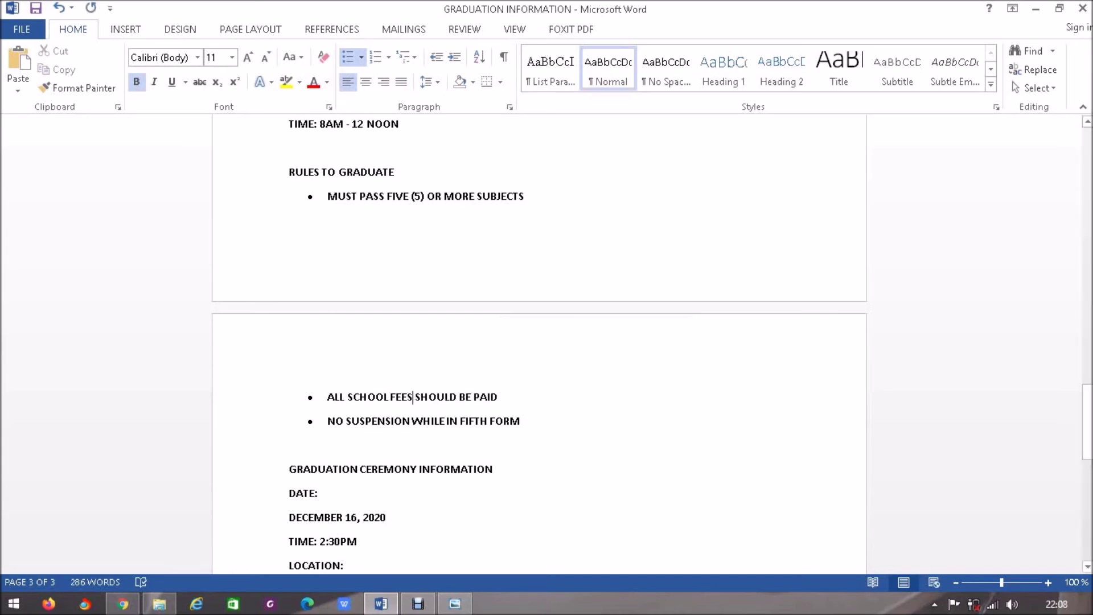
# Step: Copy the three bulleted rules under "RULES TO GRADUATE" and return to the Wix editor
pyautogui.moveTo(521, 423); pyautogui.dragTo(329, 201)
pyautogui.rightClick(333, 200)
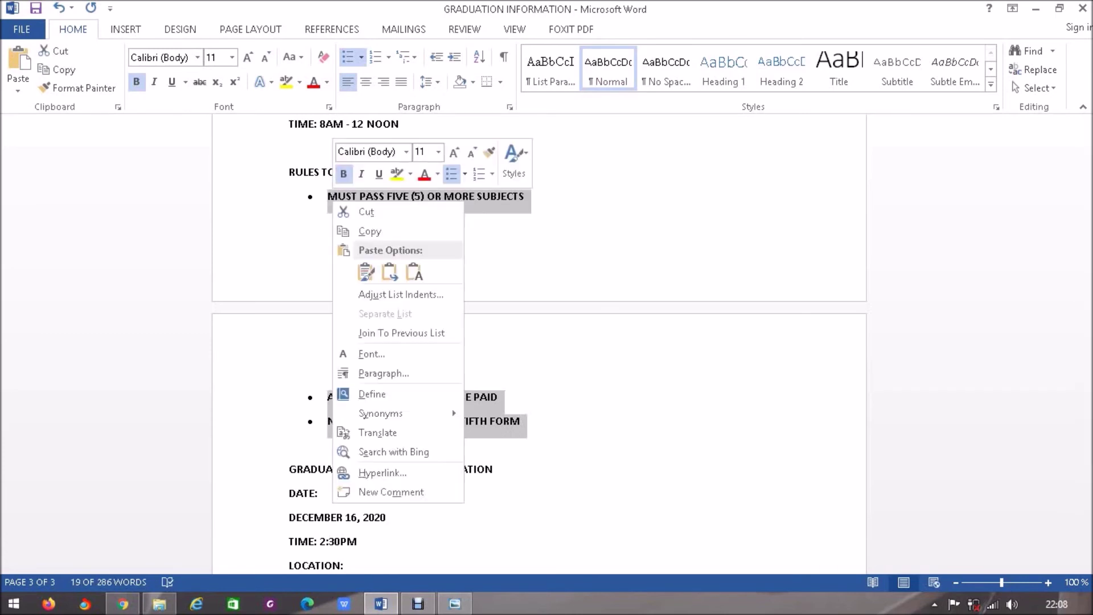
pyautogui.click(368, 229)
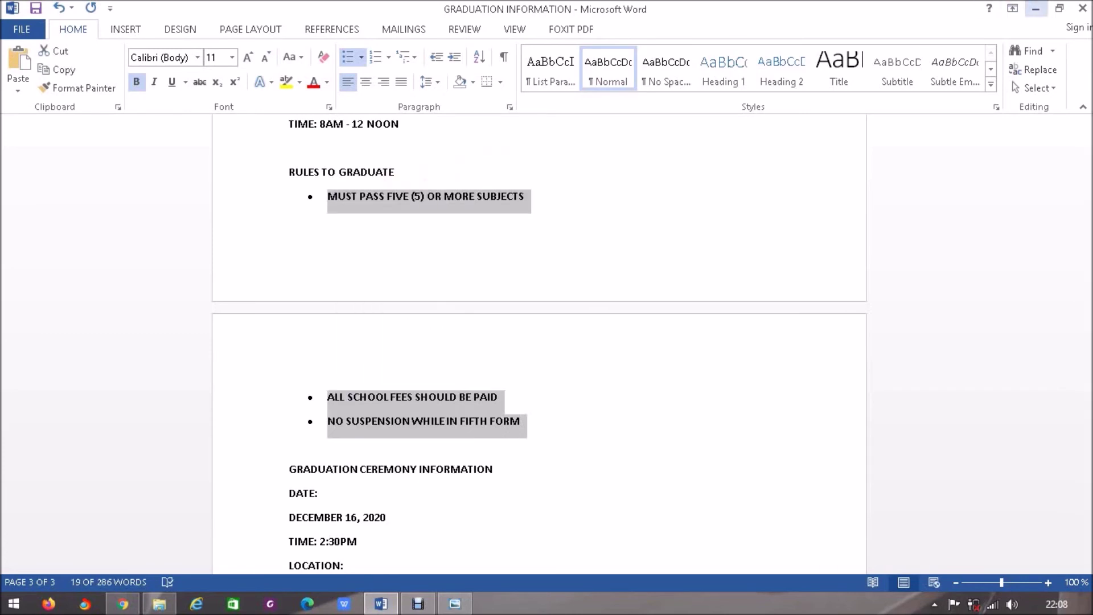
pyautogui.click(1036, 9)
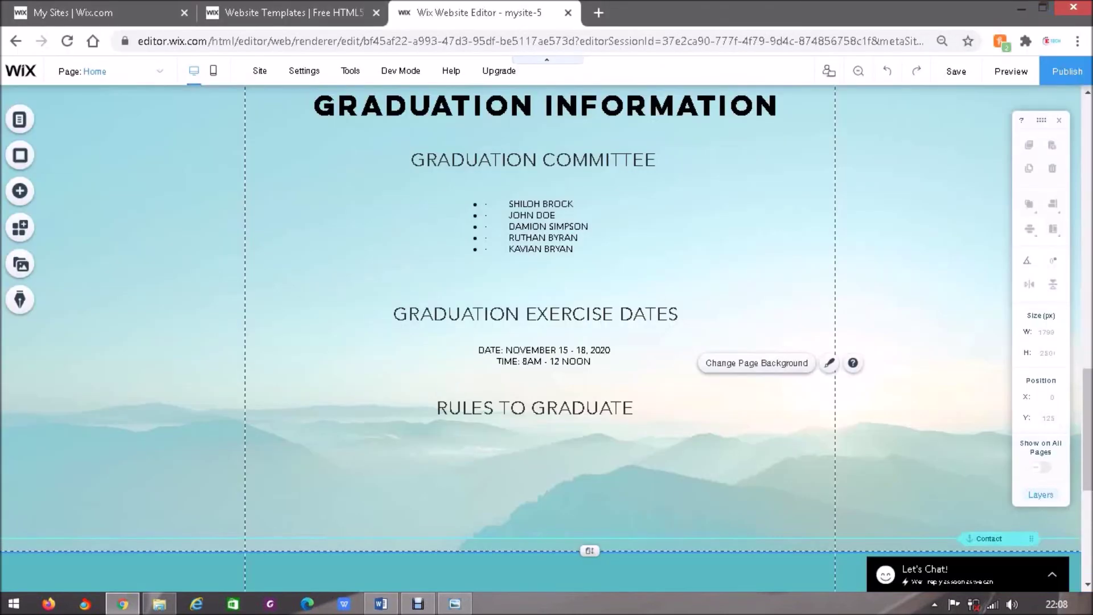
# Step: Add an Avenir Light paragraph text element and replace its placeholder text with the copied graduation rules
pyautogui.click(20, 191)
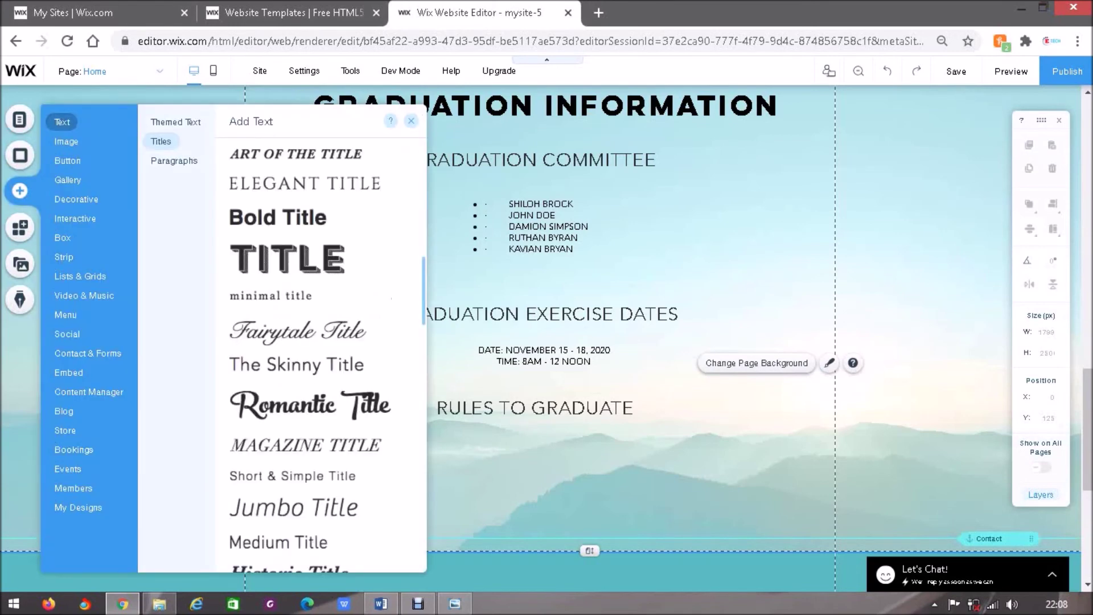
pyautogui.click(173, 160)
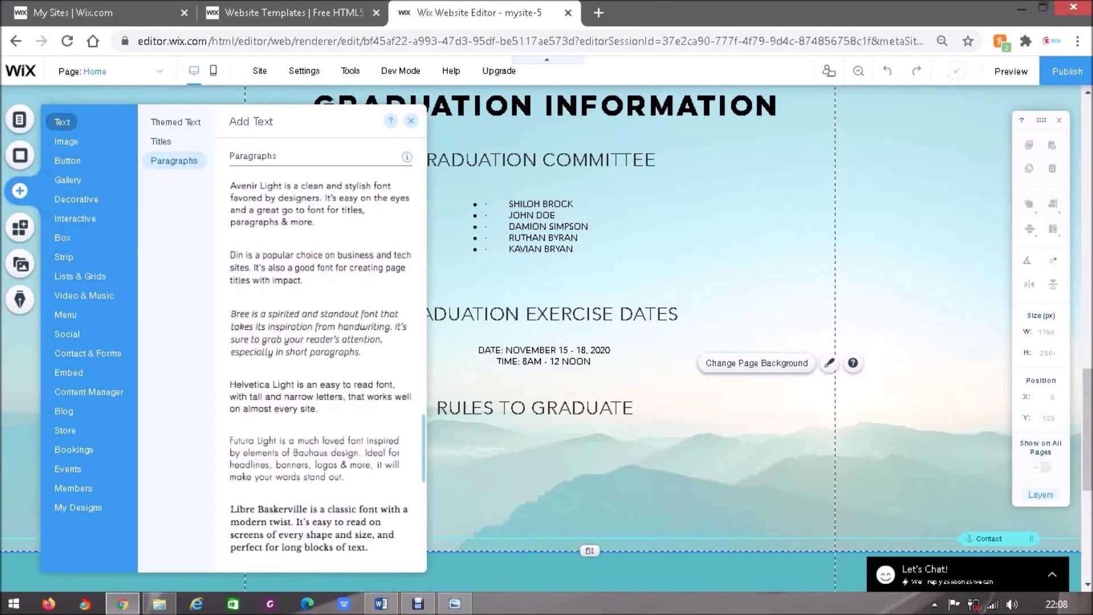
pyautogui.click(320, 204)
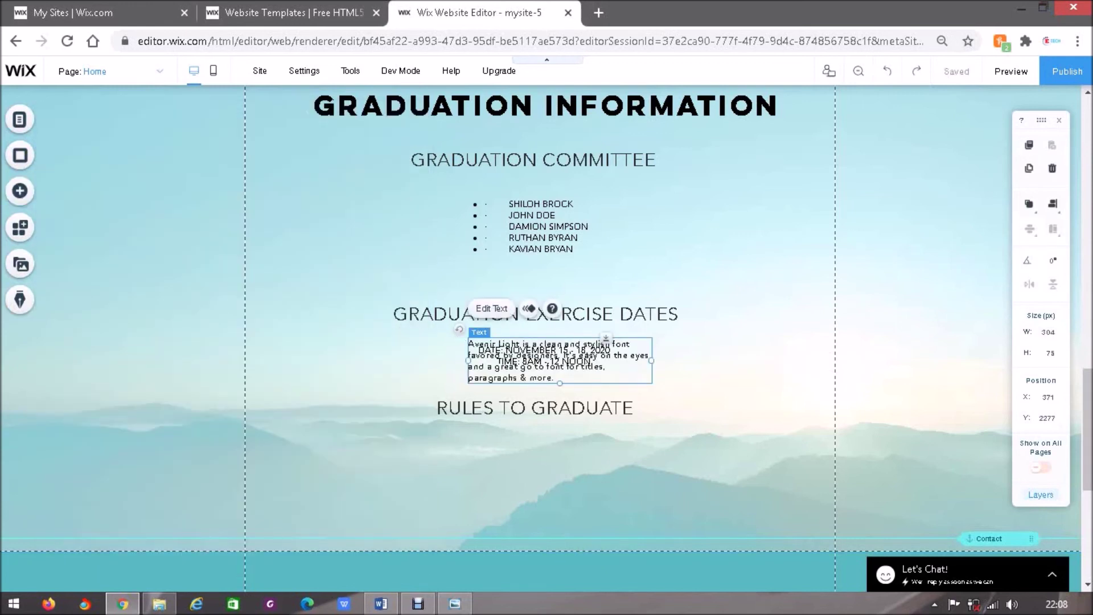
pyautogui.doubleClick(520, 369)
pyautogui.rightClick(521, 370)
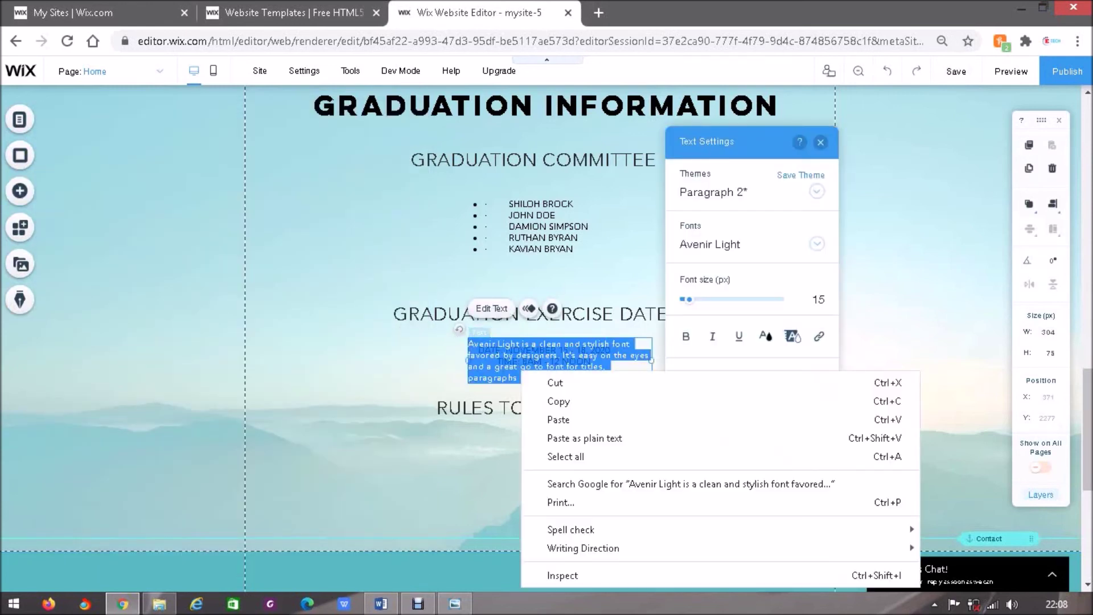
pyautogui.click(558, 420)
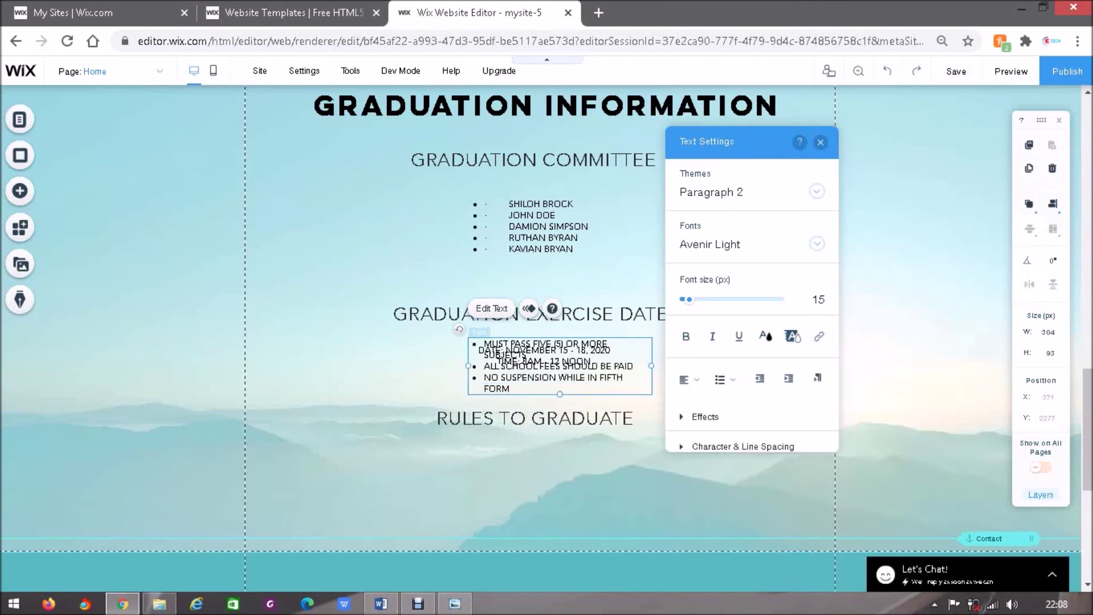
pyautogui.click(593, 453)
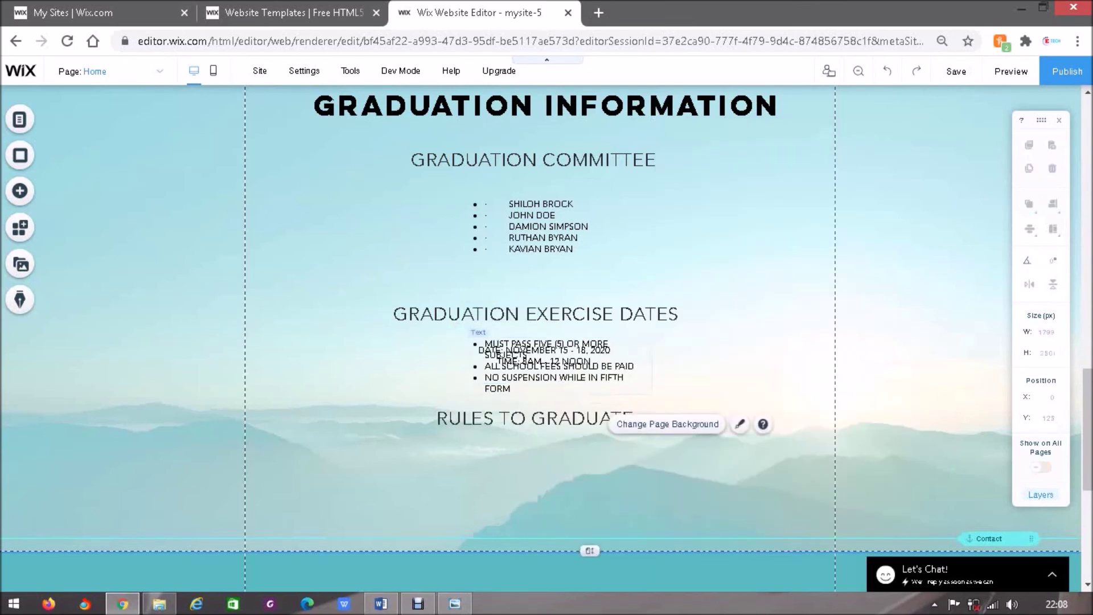
# Step: Move the bulleted rules text below the "RULES TO GRADUATE" title, at about X 363, Y 2472
pyautogui.click(556, 377)
pyautogui.moveTo(555, 377); pyautogui.dragTo(550, 494)
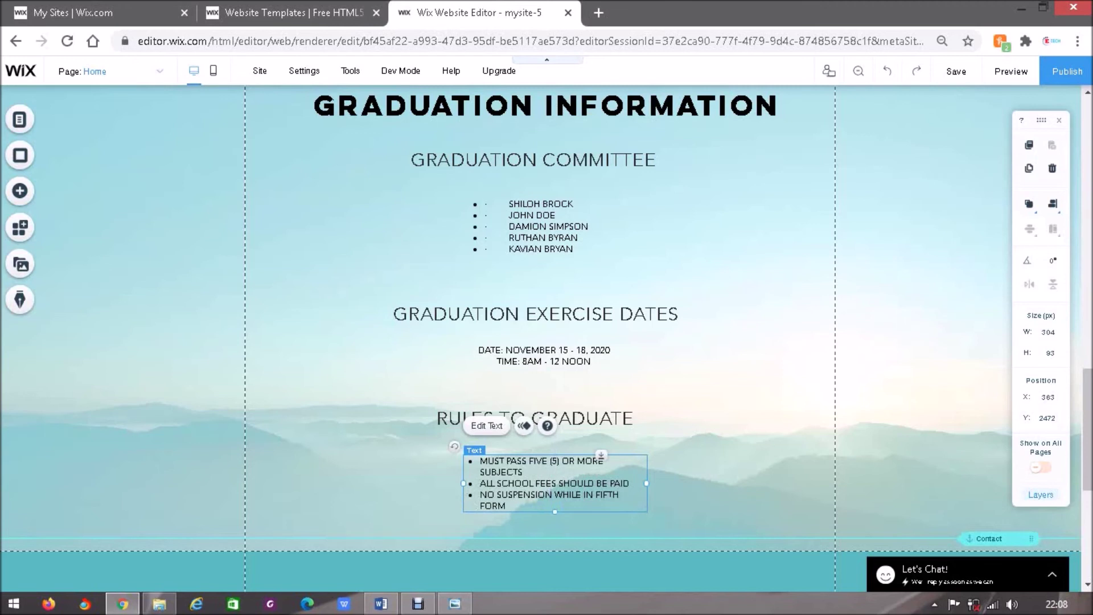
pyautogui.doubleClick(550, 494)
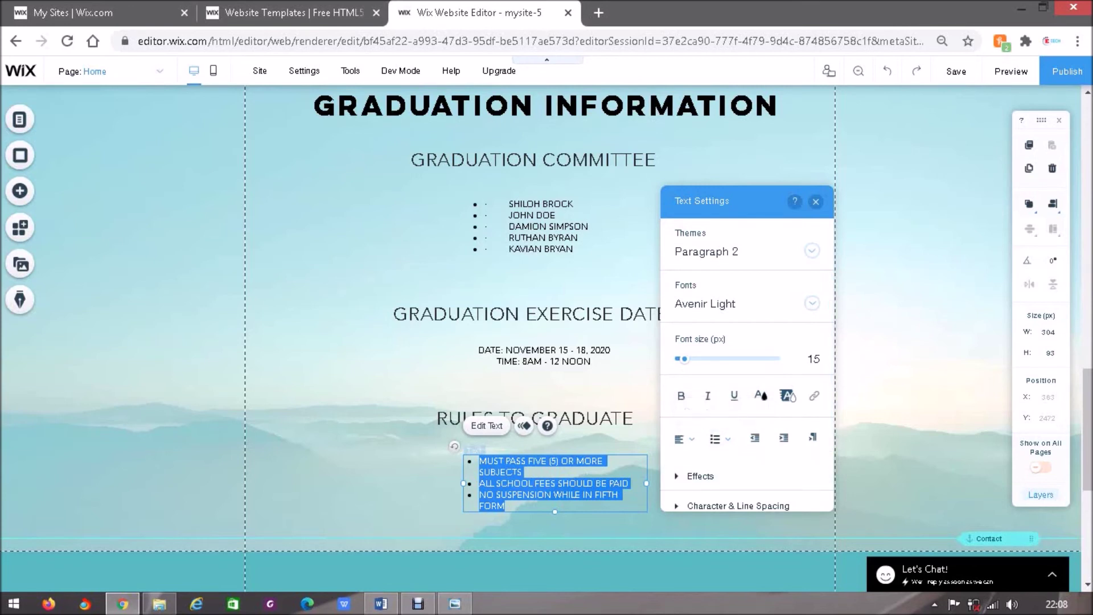
pyautogui.click(629, 483)
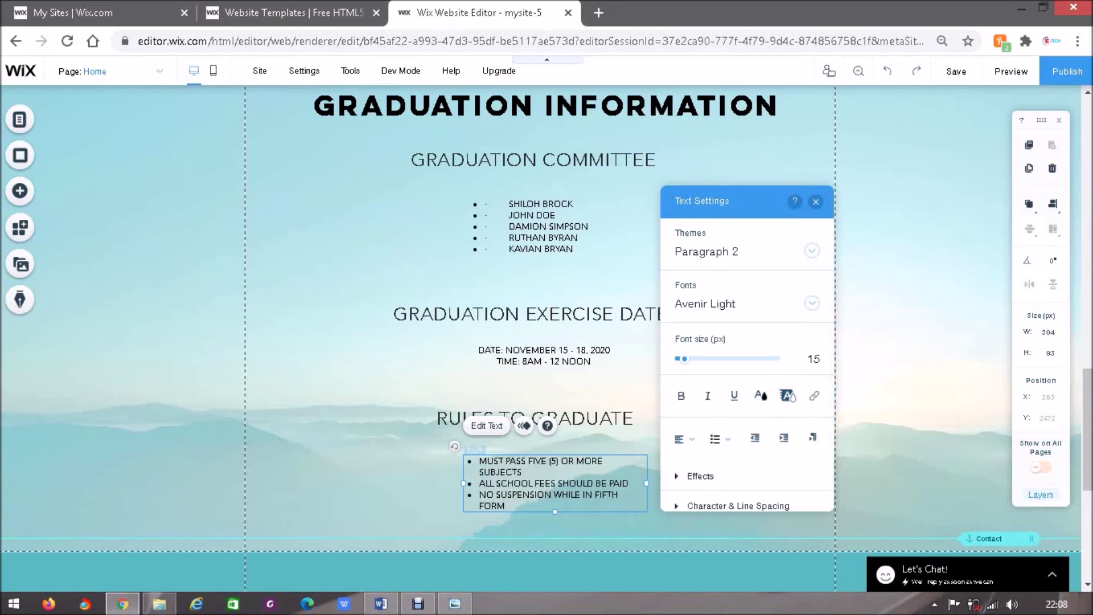
pyautogui.click(421, 466)
# Step: Widen the rules text box to about 352 px so each rule fits on one line, and shift it under its title
pyautogui.click(547, 484)
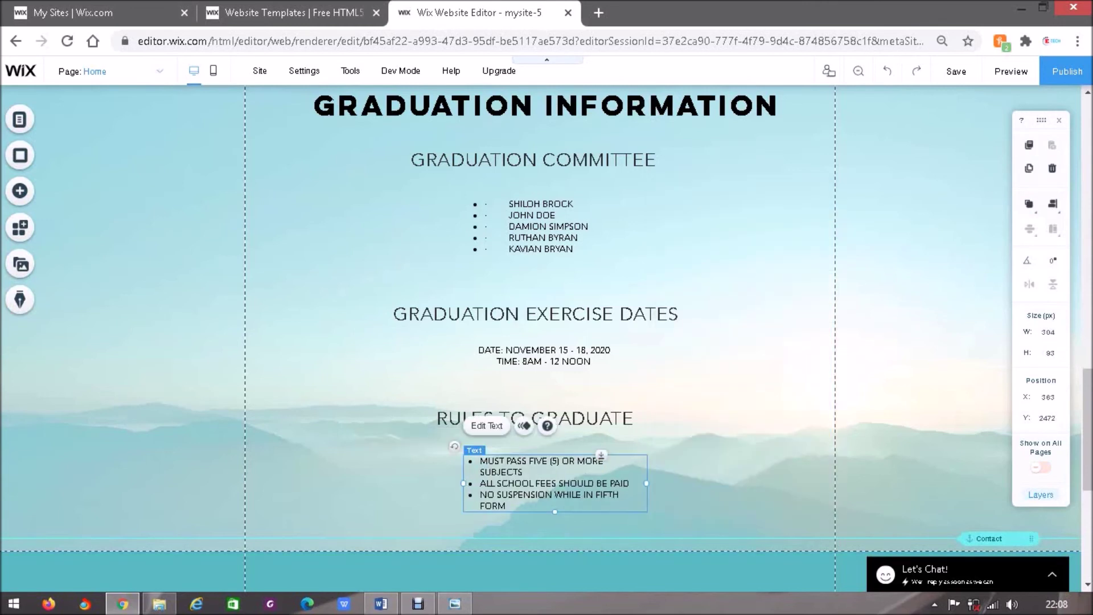
pyautogui.moveTo(646, 483); pyautogui.dragTo(676, 472)
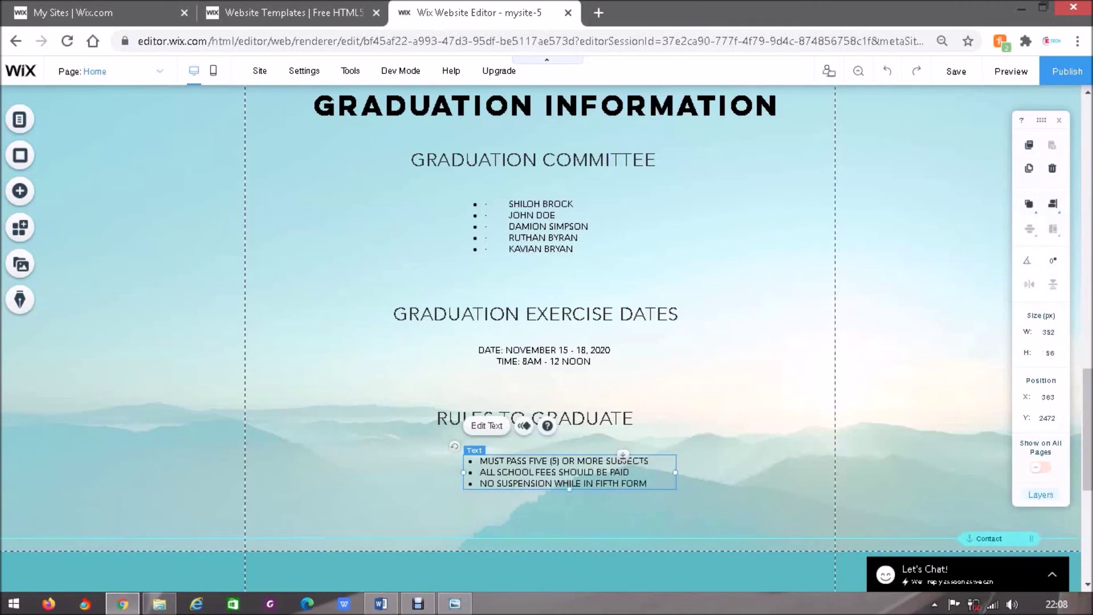
pyautogui.moveTo(569, 472); pyautogui.dragTo(546, 472)
pyautogui.click(677, 440)
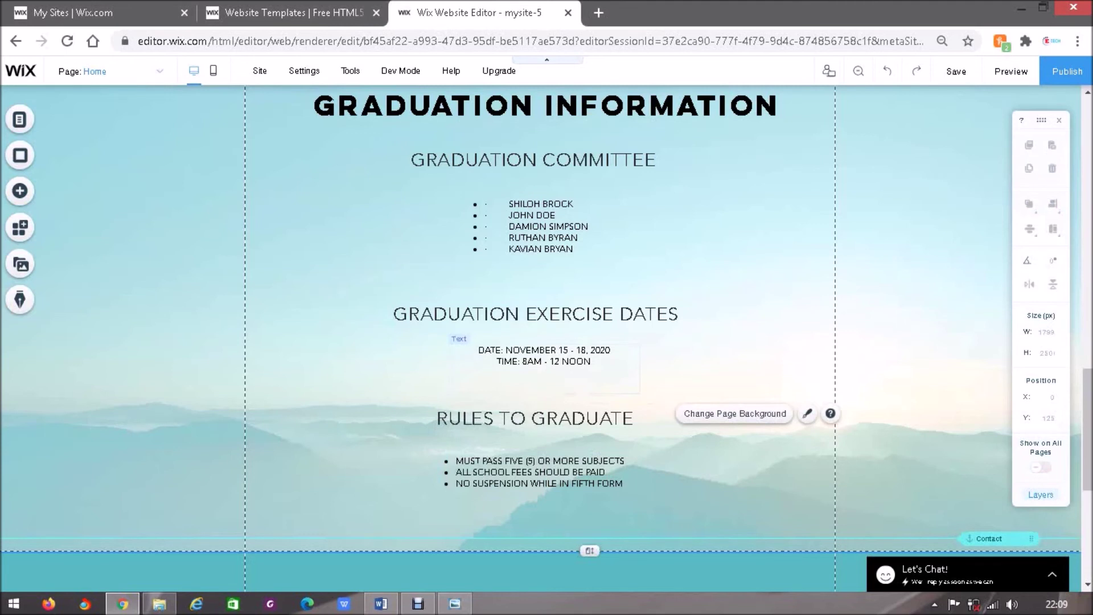
# Step: Move the date and time text to about X 323, Y 2287, centred under "GRADUATION EXERCISE DATES"
pyautogui.click(592, 347)
pyautogui.moveTo(592, 347); pyautogui.dragTo(582, 347)
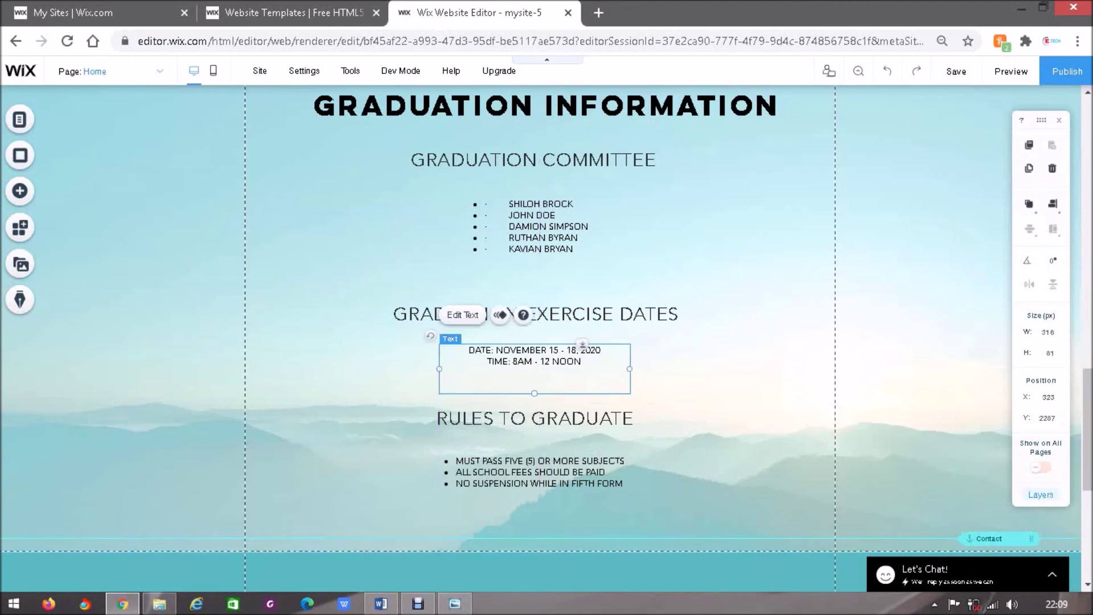
pyautogui.click(678, 369)
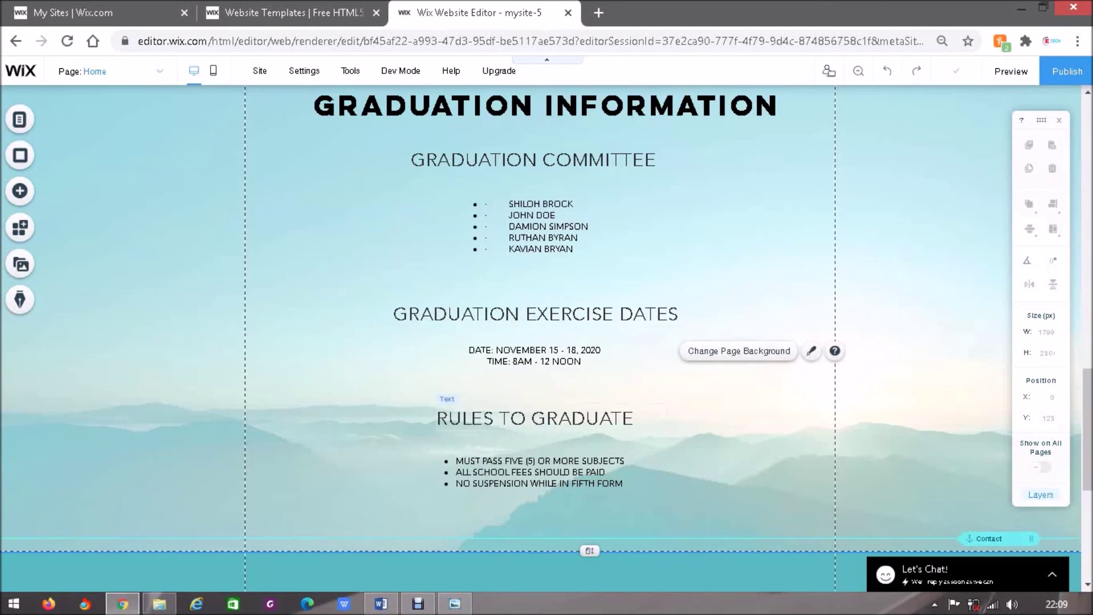
# Step: Review the graduation ceremony information in the Word document and return to the Wix editor
pyautogui.hotkey('alt', 'Tab')
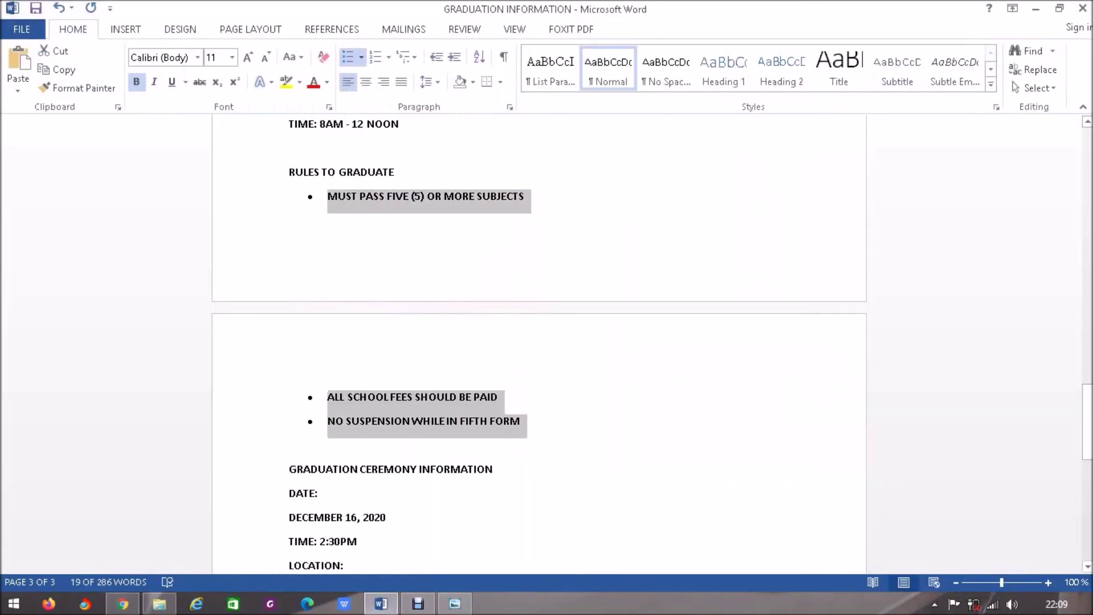
pyautogui.moveTo(1087, 421); pyautogui.dragTo(1088, 443)
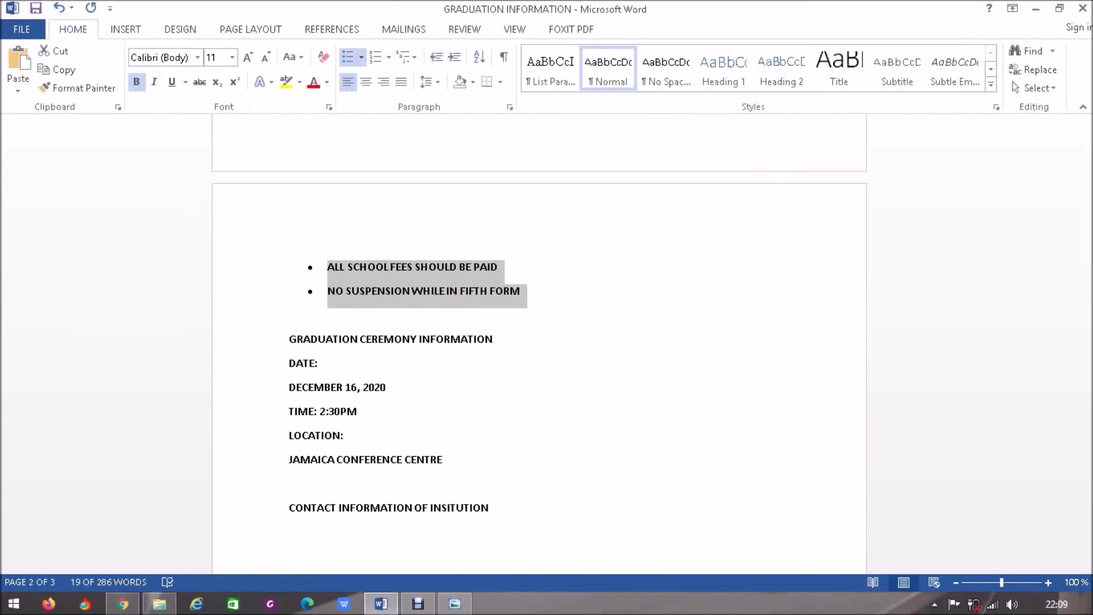
pyautogui.hotkey('alt', 'Tab')
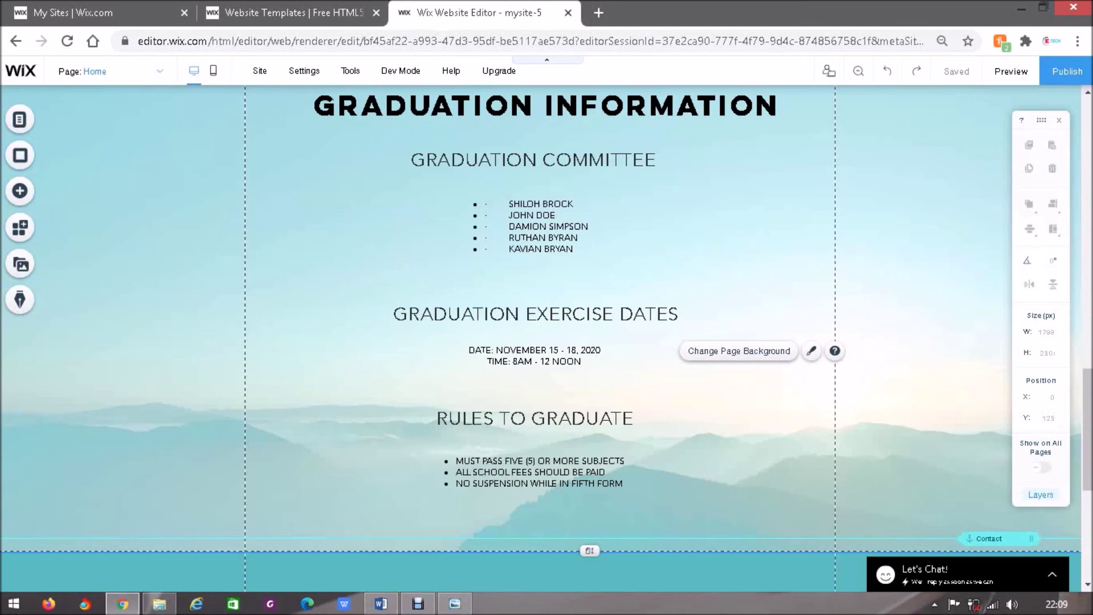
# Step: Move the "RULES TO GRADUATE" title to about X 335, Y 2386 and narrow its text box closer to the text
pyautogui.moveTo(1087, 436); pyautogui.dragTo(1087, 464)
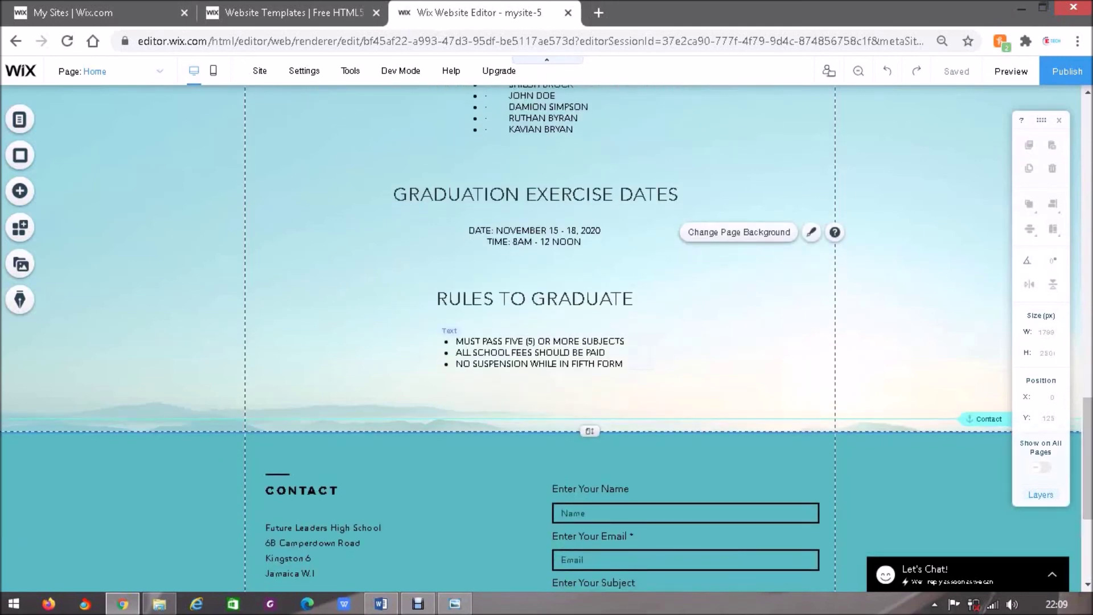
pyautogui.click(536, 299)
pyautogui.moveTo(536, 299); pyautogui.dragTo(545, 299)
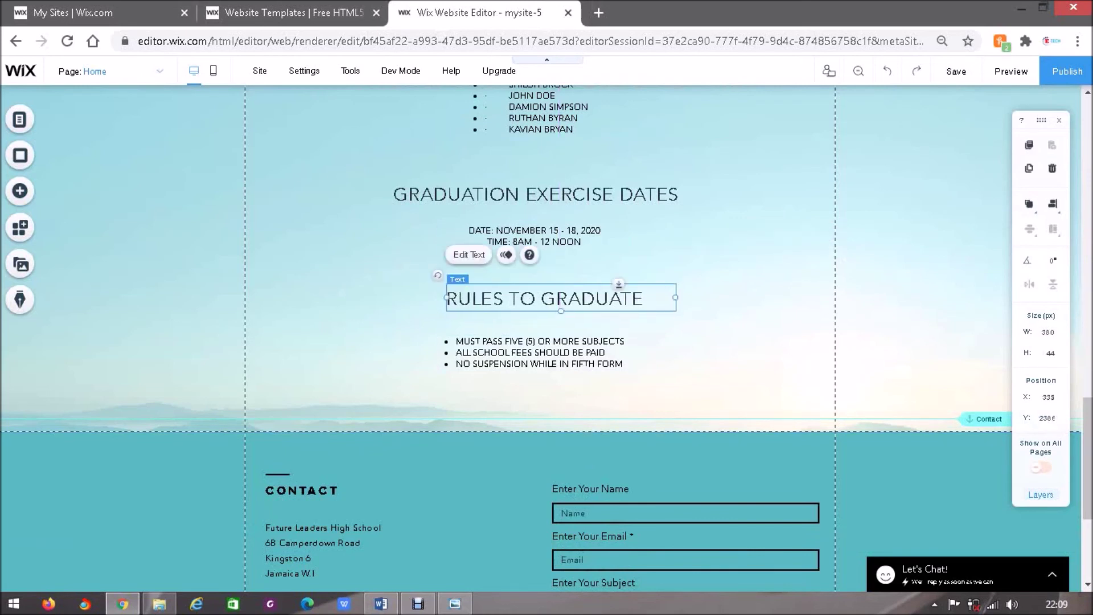
pyautogui.moveTo(675, 297); pyautogui.dragTo(652, 297)
pyautogui.click(677, 296)
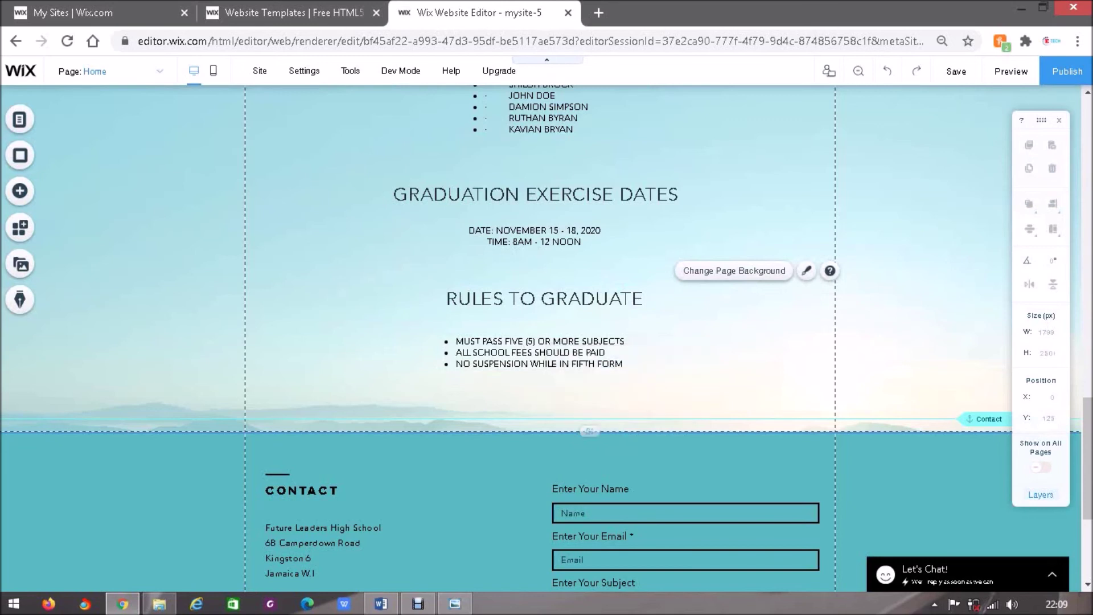
# Step: Extend the home page height to about 2900 px and move the Contact anchor to Y 3017, just above the footer
pyautogui.moveTo(590, 431); pyautogui.dragTo(590, 574)
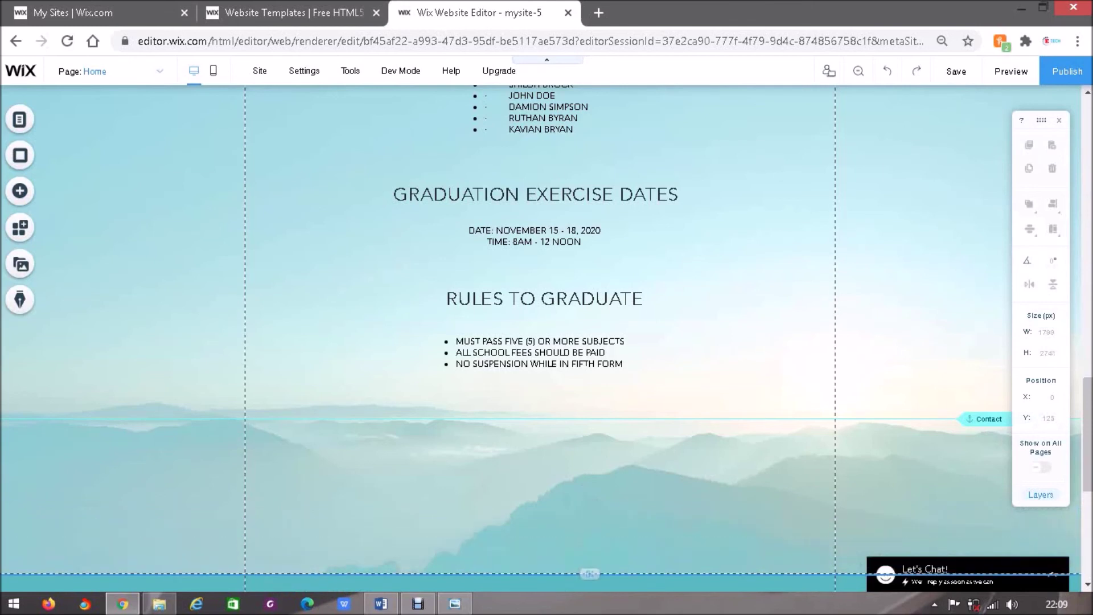
pyautogui.scroll(-2, 589, 574)
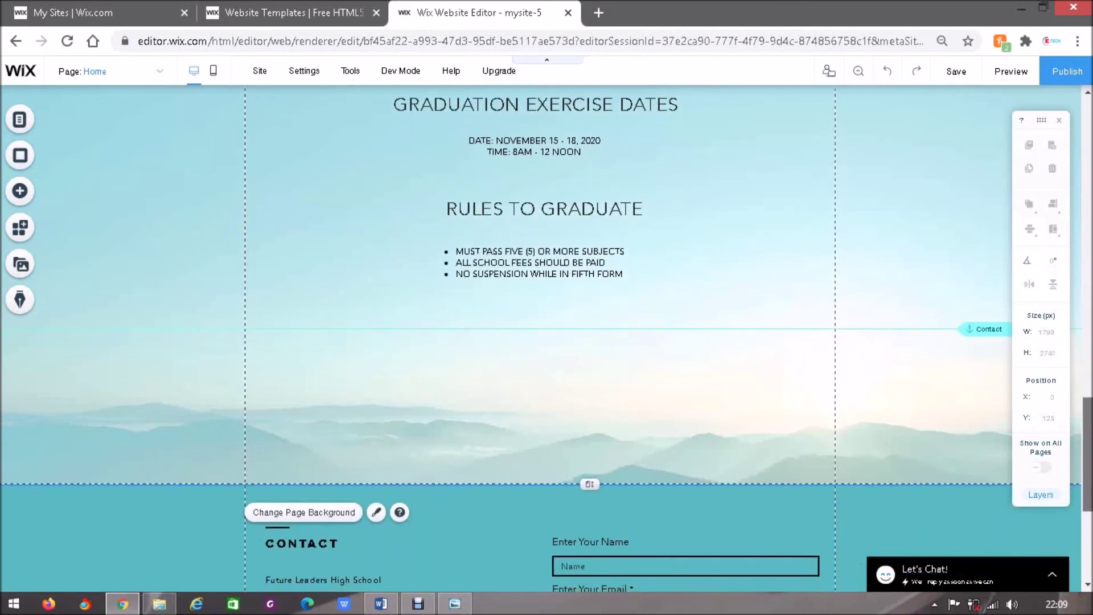
pyautogui.scroll(-1, 589, 444)
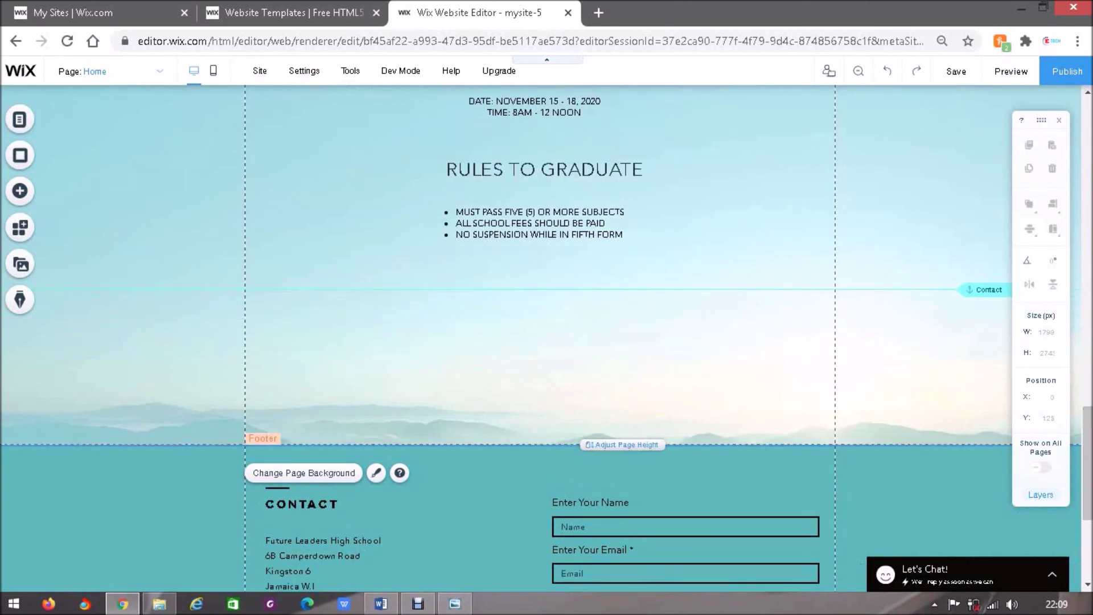
pyautogui.moveTo(589, 444); pyautogui.dragTo(589, 539)
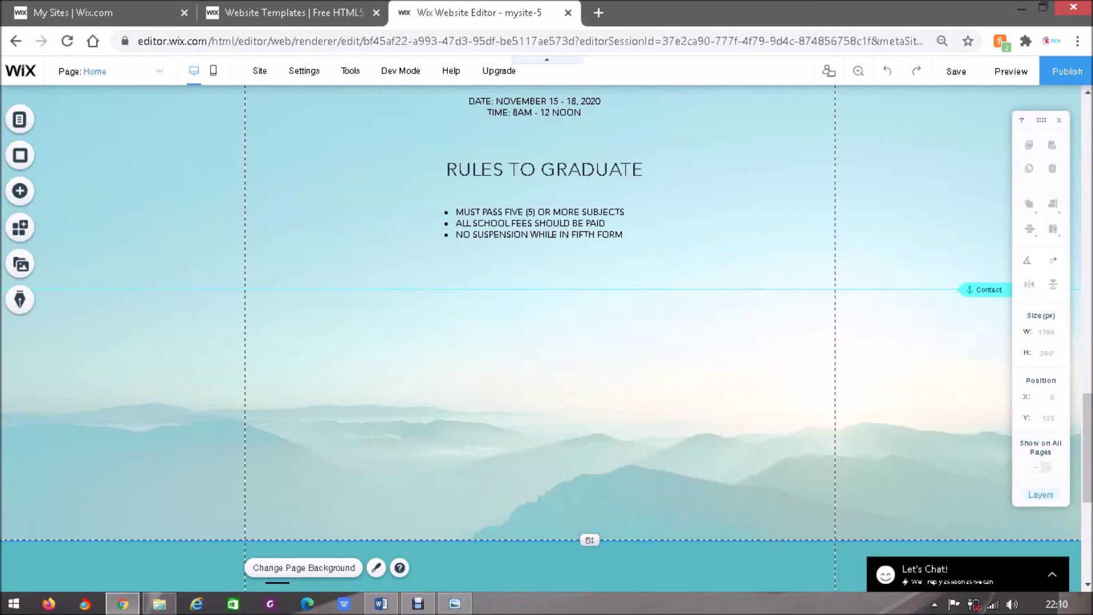
pyautogui.moveTo(984, 290); pyautogui.dragTo(985, 534)
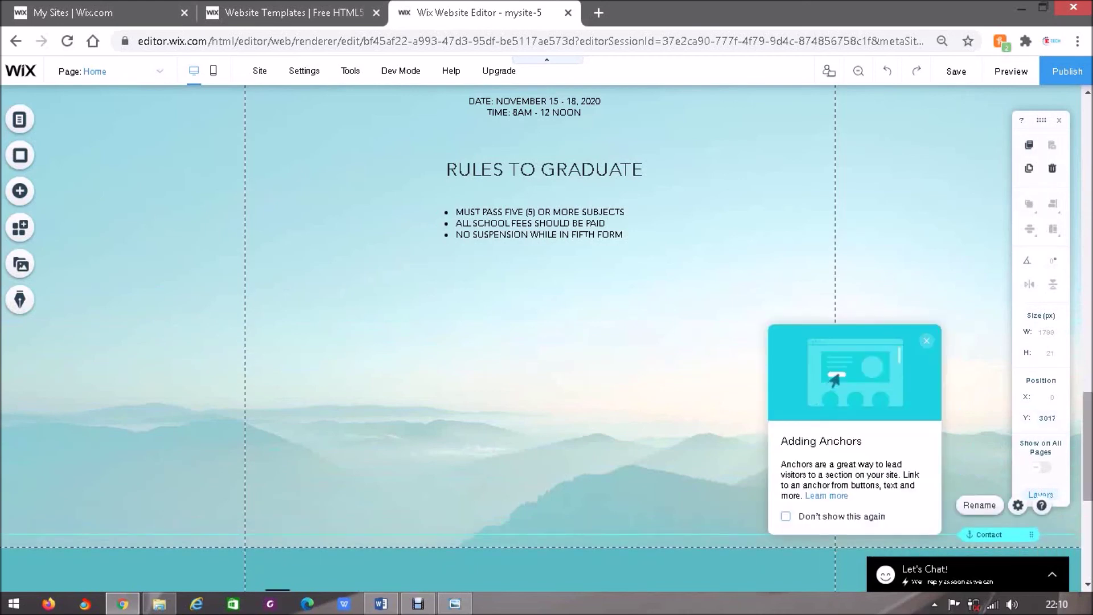
# Step: Shift the bulleted graduation rules slightly right so they sit centred under the "RULES TO GRADUATE" title
pyautogui.moveTo(1088, 455); pyautogui.dragTo(1088, 432)
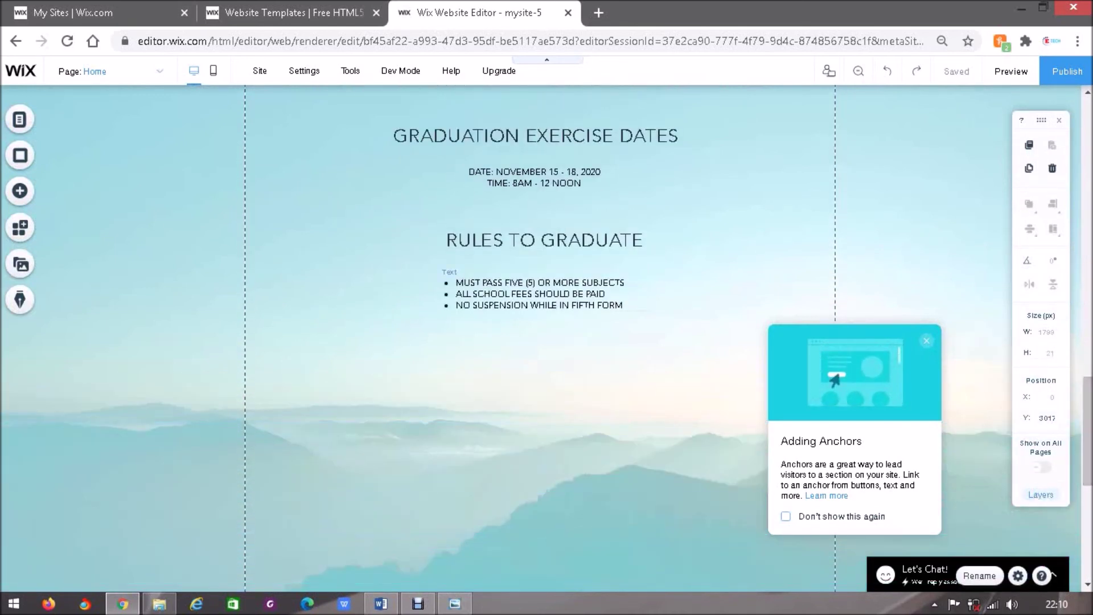
pyautogui.click(545, 294)
pyautogui.moveTo(545, 294); pyautogui.dragTo(552, 294)
pyautogui.click(563, 380)
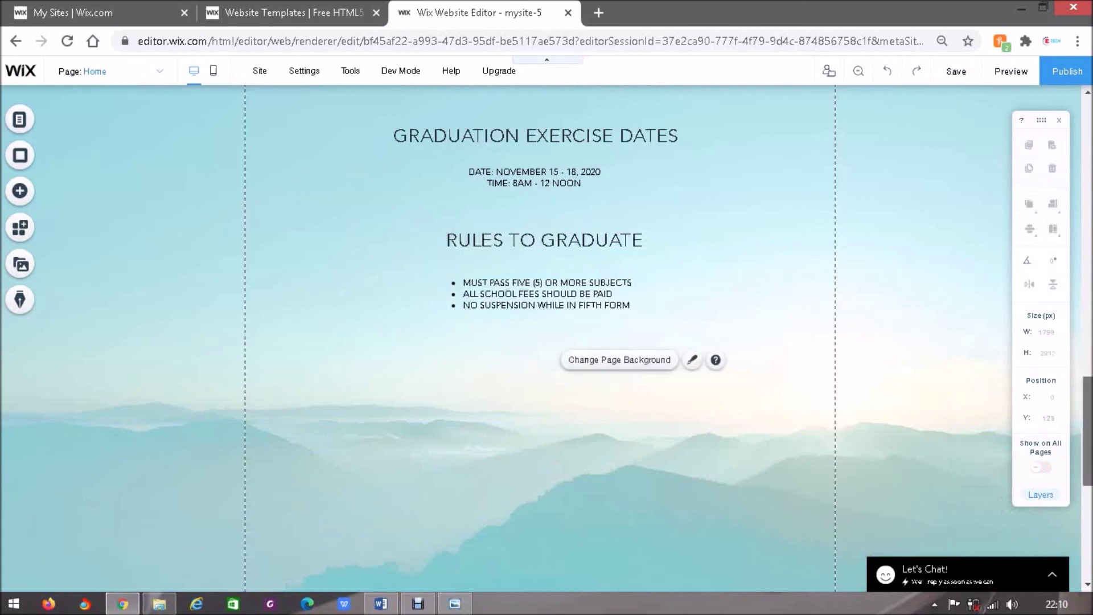
# Step: Add an "ALL CAPS TITLE" text element to the page below the graduation rules list
pyautogui.scroll(-1, 541, 341)
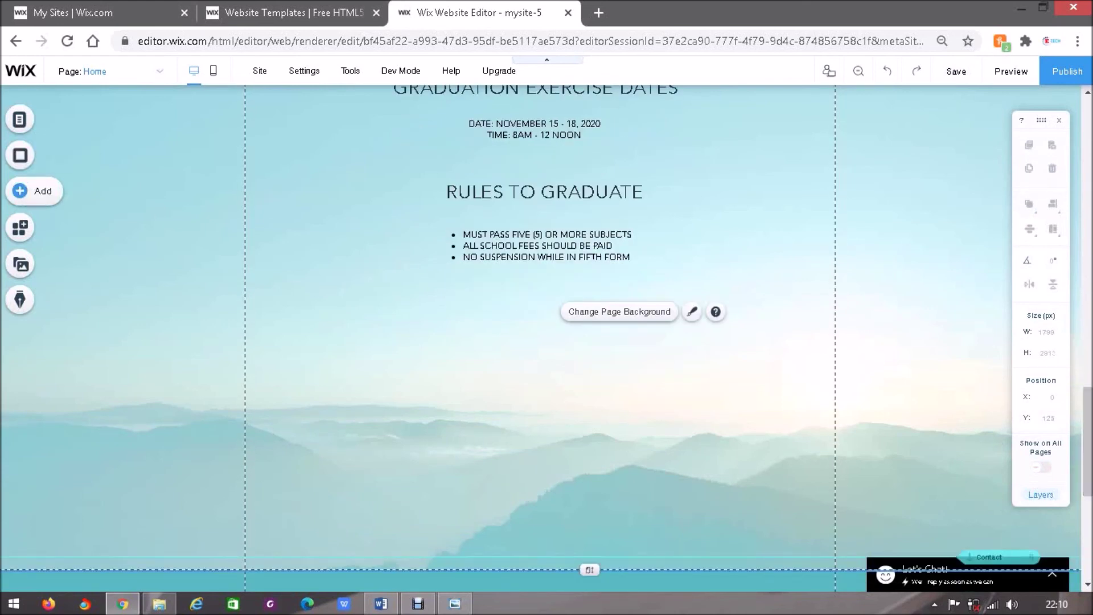
pyautogui.click(21, 191)
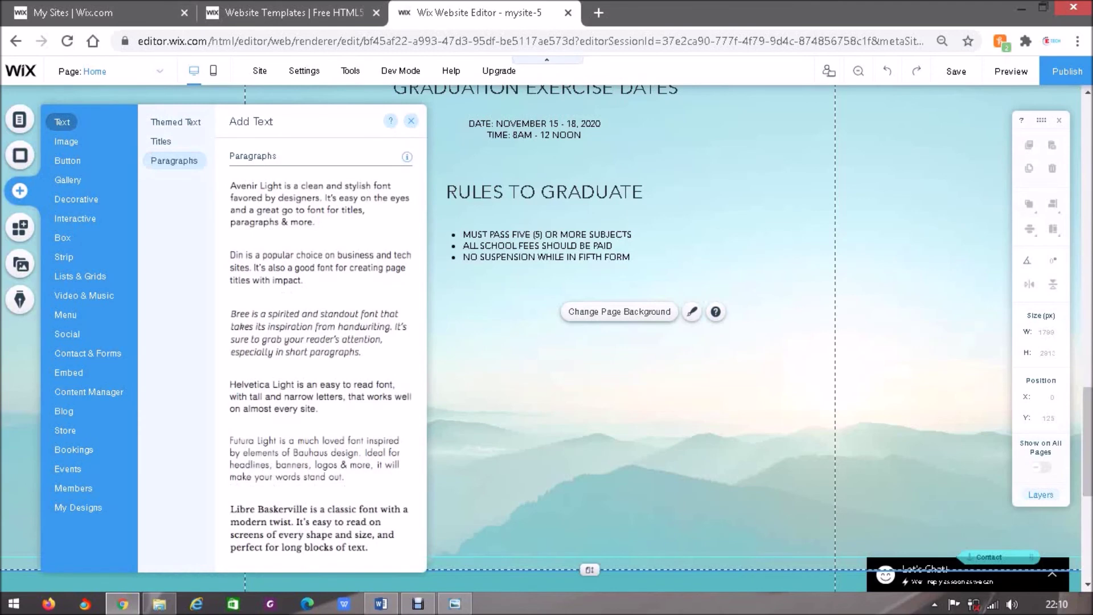
pyautogui.click(176, 122)
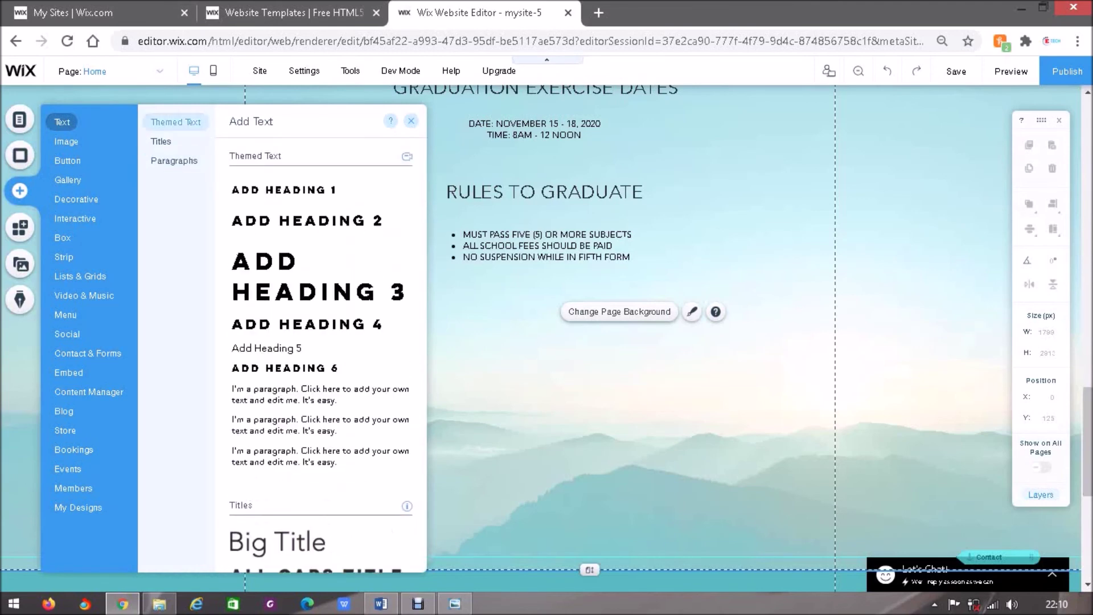
pyautogui.click(161, 141)
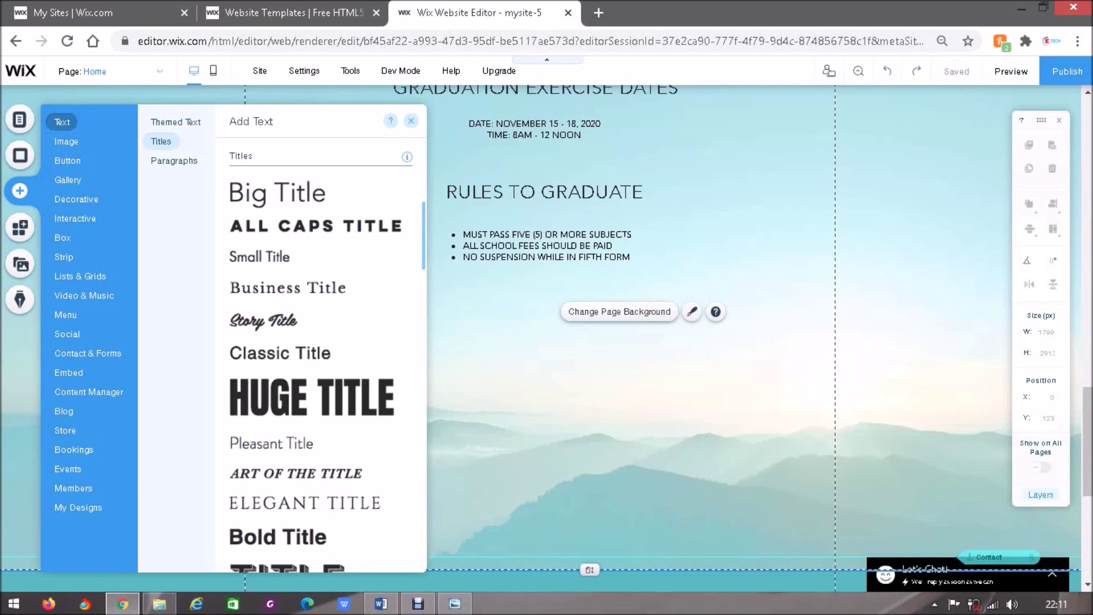
pyautogui.press('Escape')
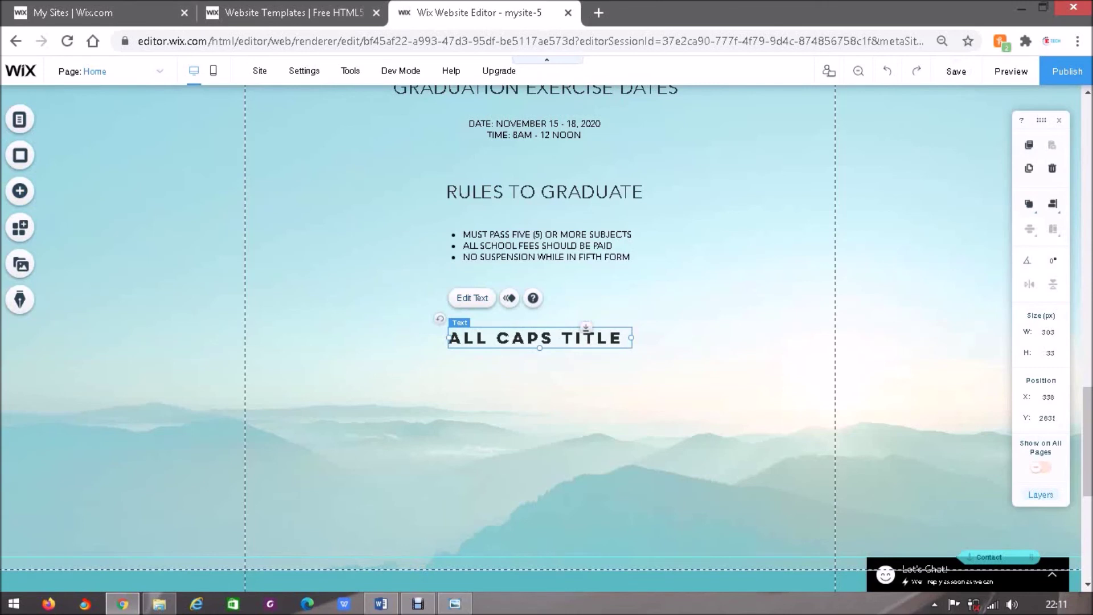
# Step: Replace the new title's placeholder text with "GRADUATION CEREMONY INFORMATION"
pyautogui.doubleClick(536, 338)
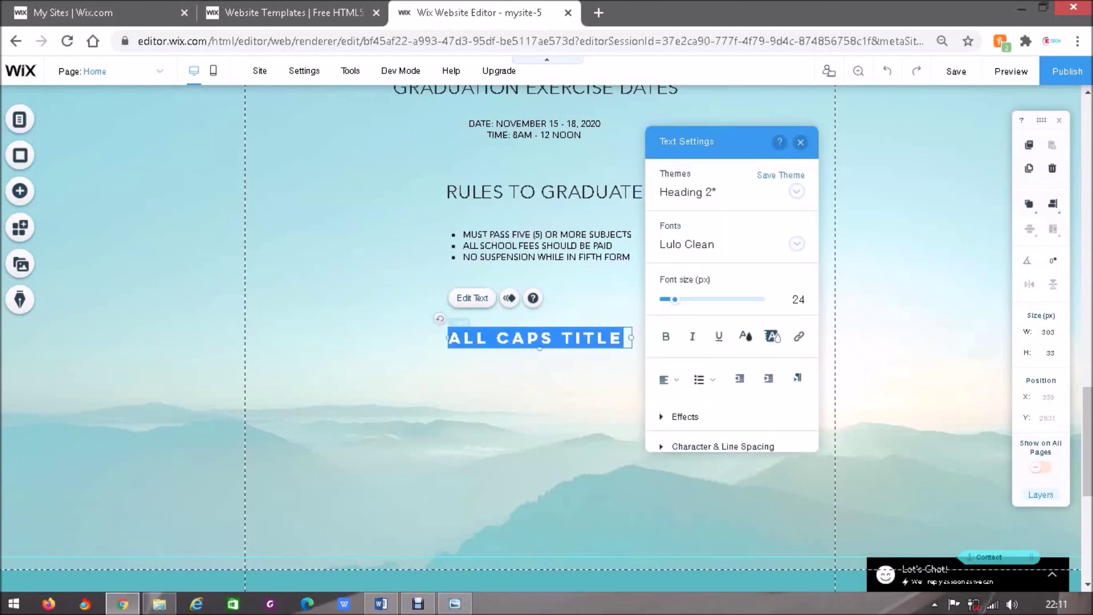
pyautogui.write('G')
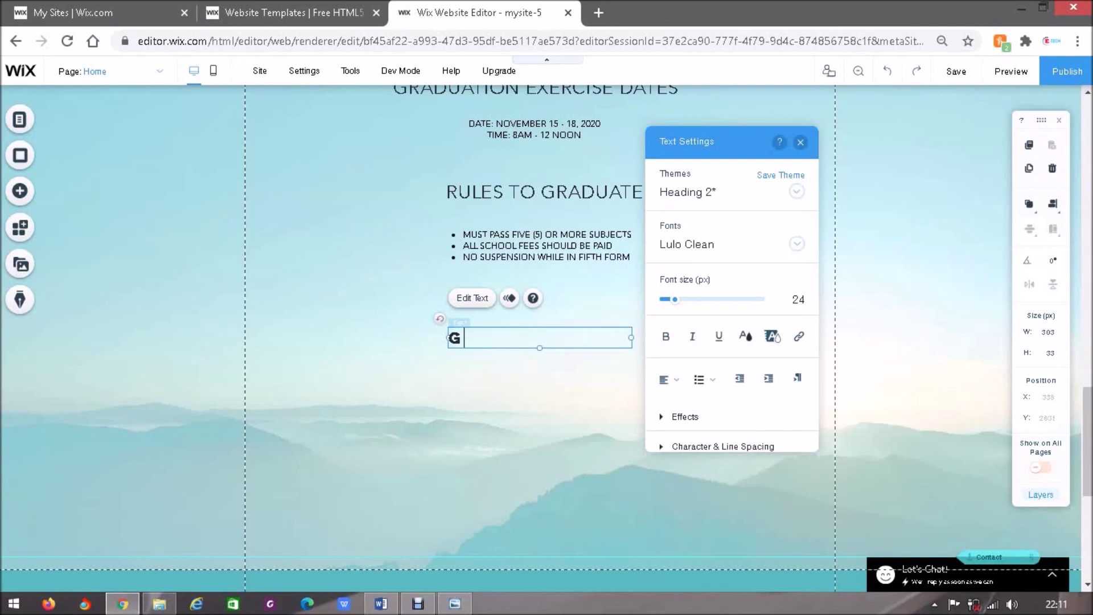
pyautogui.write('RADUATION CE')
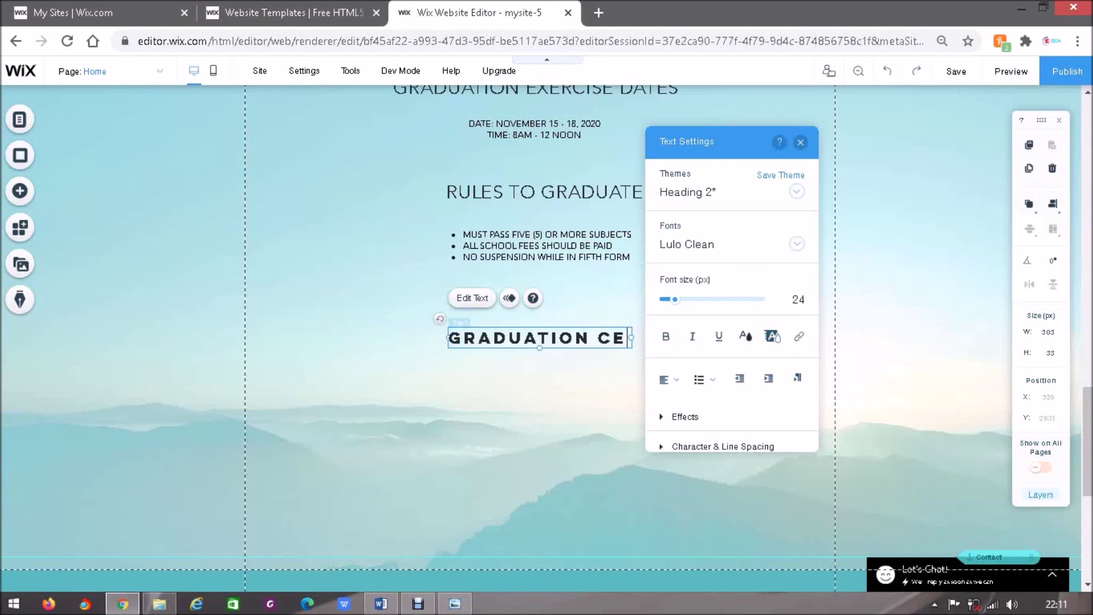
pyautogui.write('REMONY')
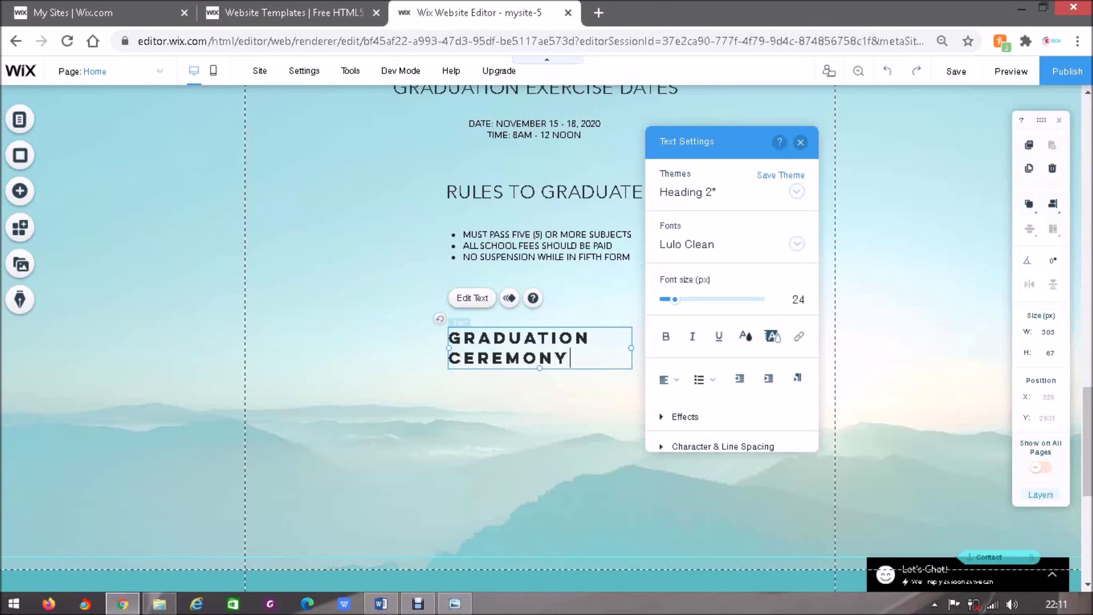
pyautogui.write(' INFORMATION')
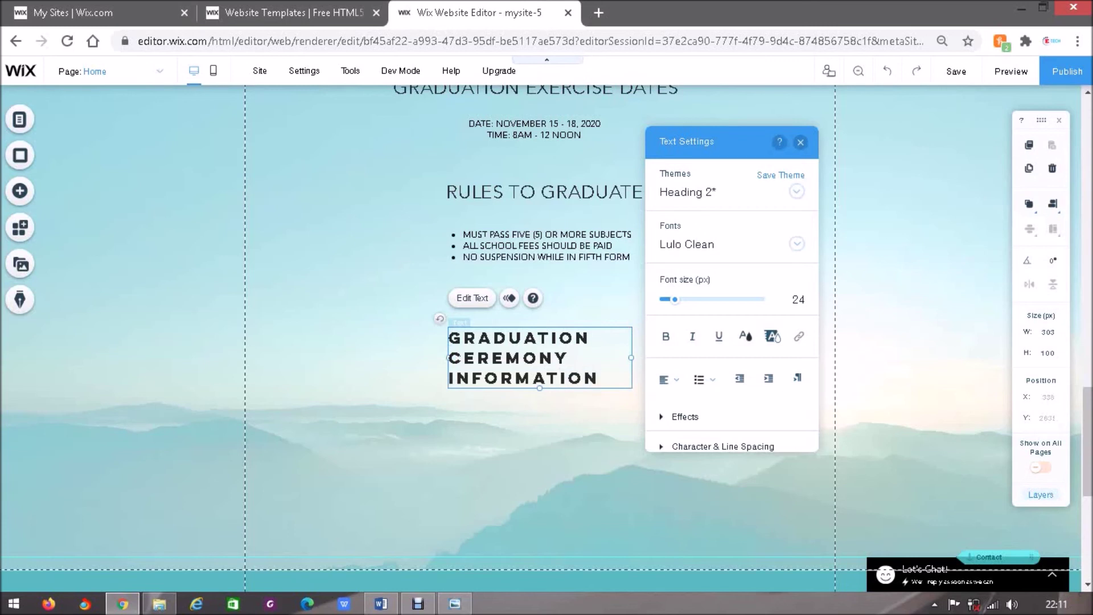
# Step: Widen the "GRADUATION CEREMONY INFORMATION" text box to about 729 px so the title fits on one line
pyautogui.moveTo(448, 358); pyautogui.dragTo(265, 348)
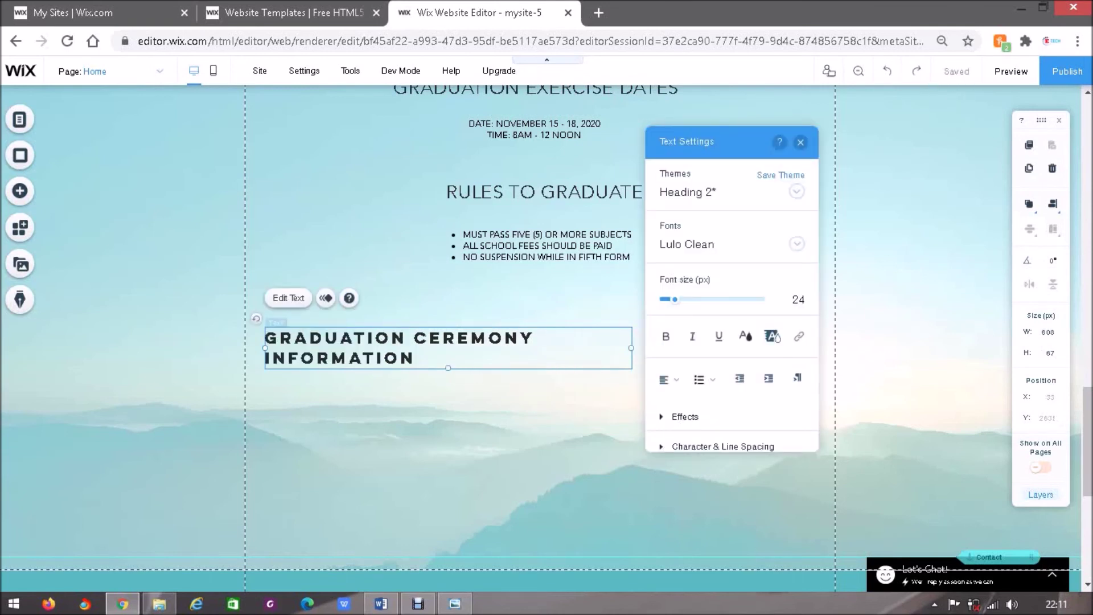
pyautogui.click(601, 380)
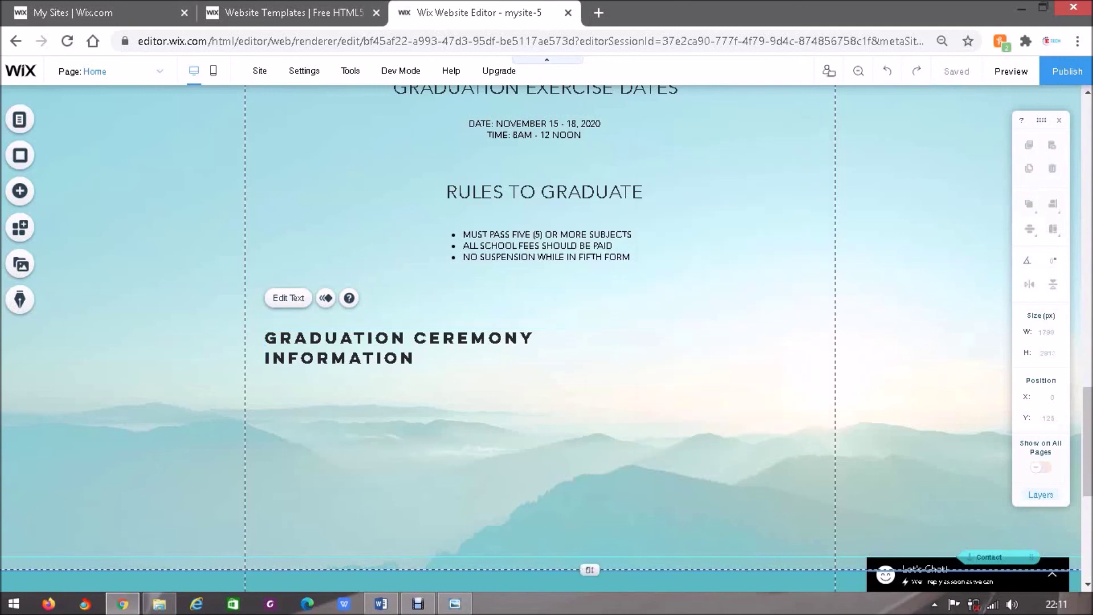
pyautogui.click(497, 345)
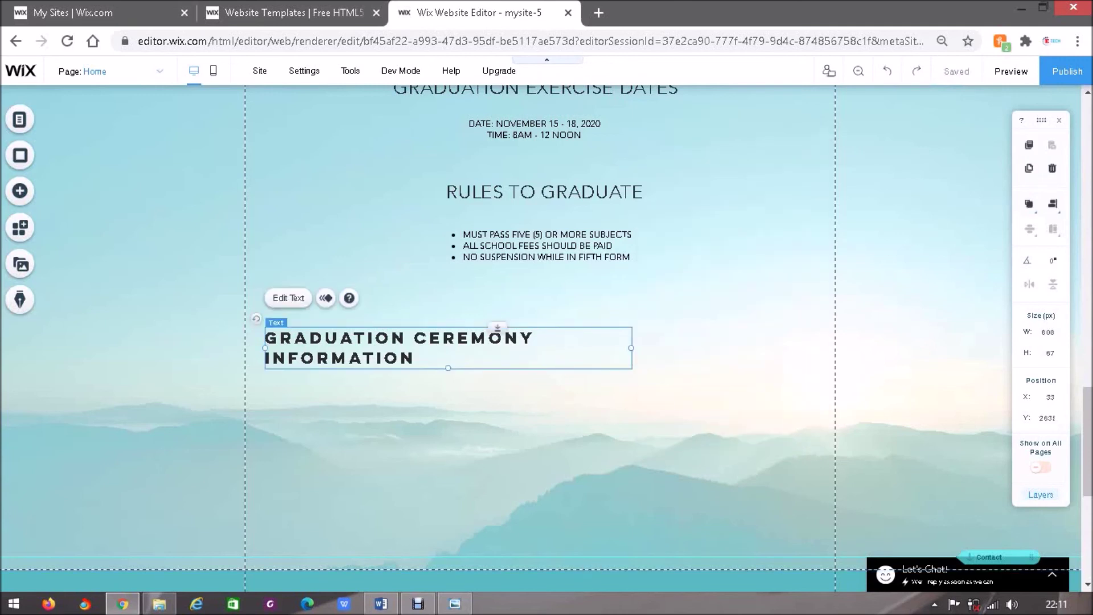
pyautogui.moveTo(630, 347); pyautogui.dragTo(704, 338)
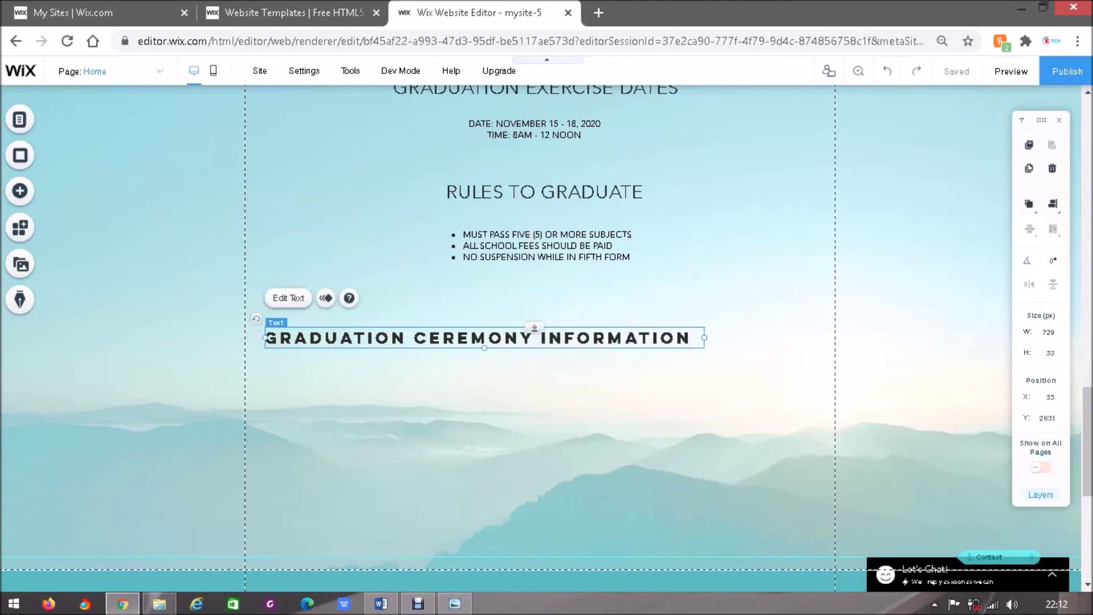
pyautogui.click(484, 369)
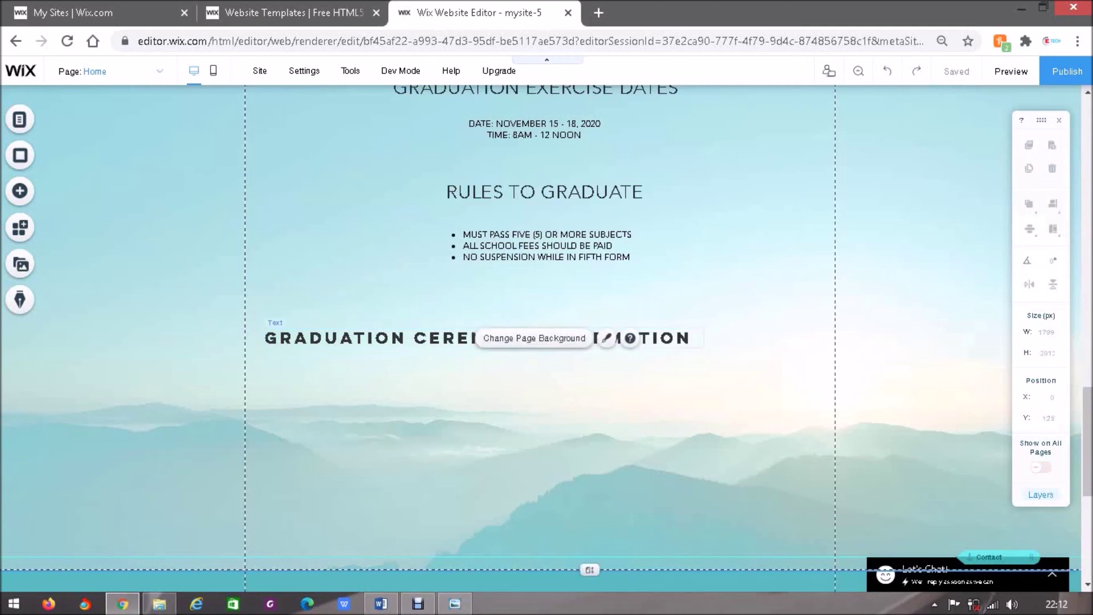
# Step: Move the "GRADUATION CEREMONY INFORMATION" title to about X 132, Y 2598, centred below the rules list
pyautogui.click(524, 333)
pyautogui.moveTo(524, 333); pyautogui.dragTo(585, 311)
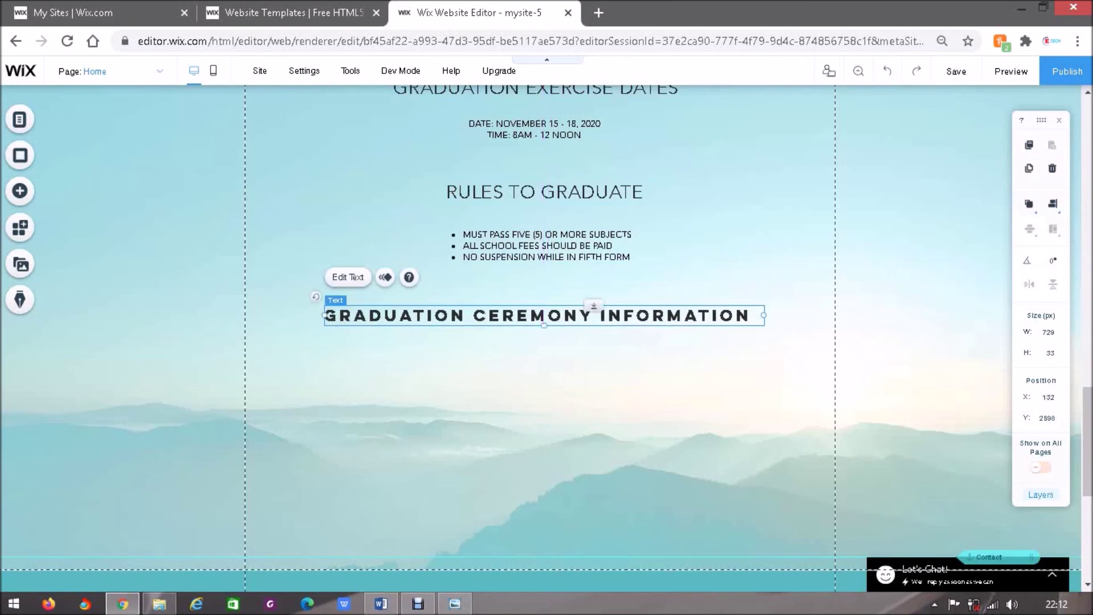
pyautogui.click(552, 363)
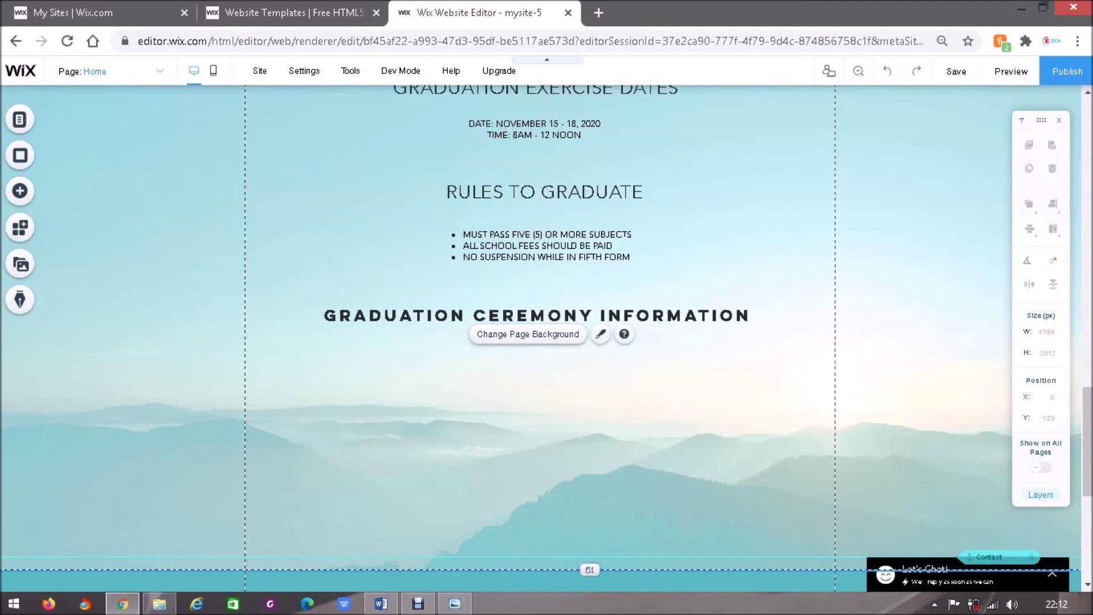
# Step: Copy the graduation ceremony date, time and location lines from the Word document and return to the Wix editor
pyautogui.click(380, 604)
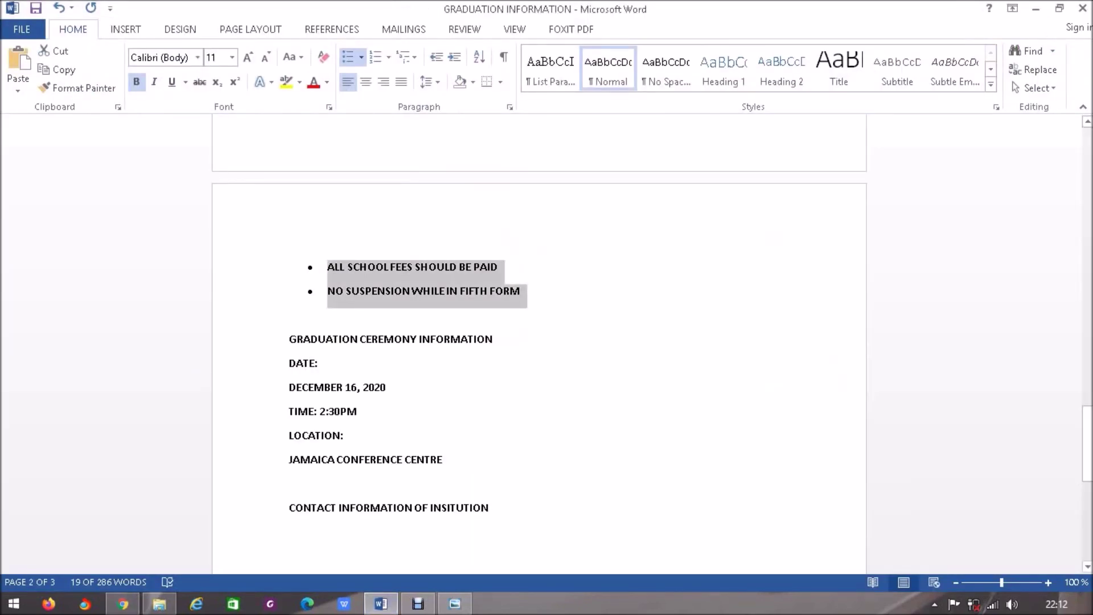
pyautogui.moveTo(443, 460); pyautogui.dragTo(289, 363)
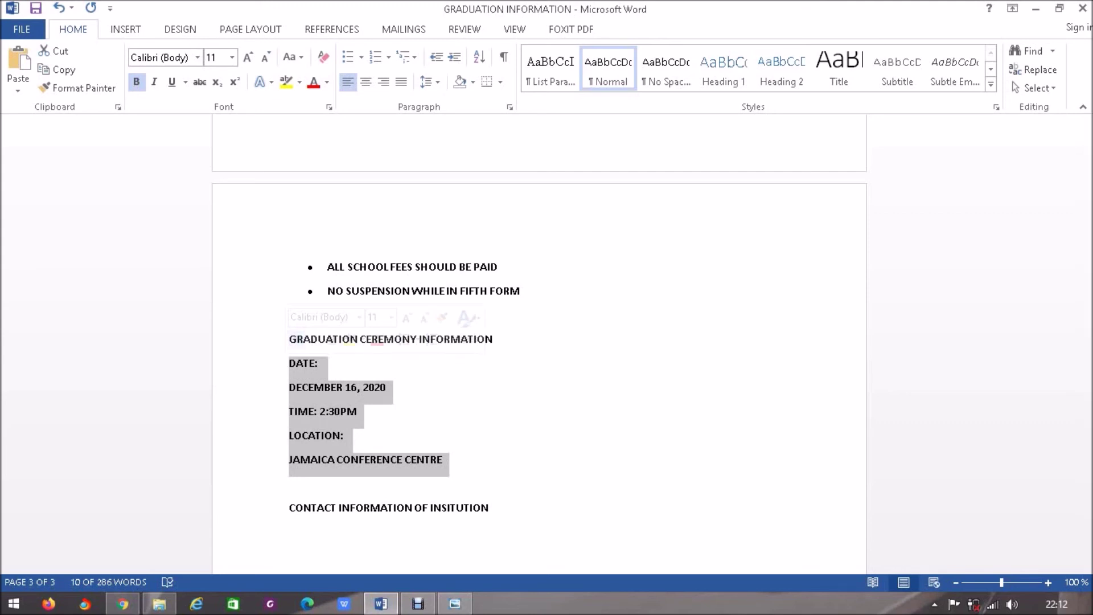
pyautogui.rightClick(323, 424)
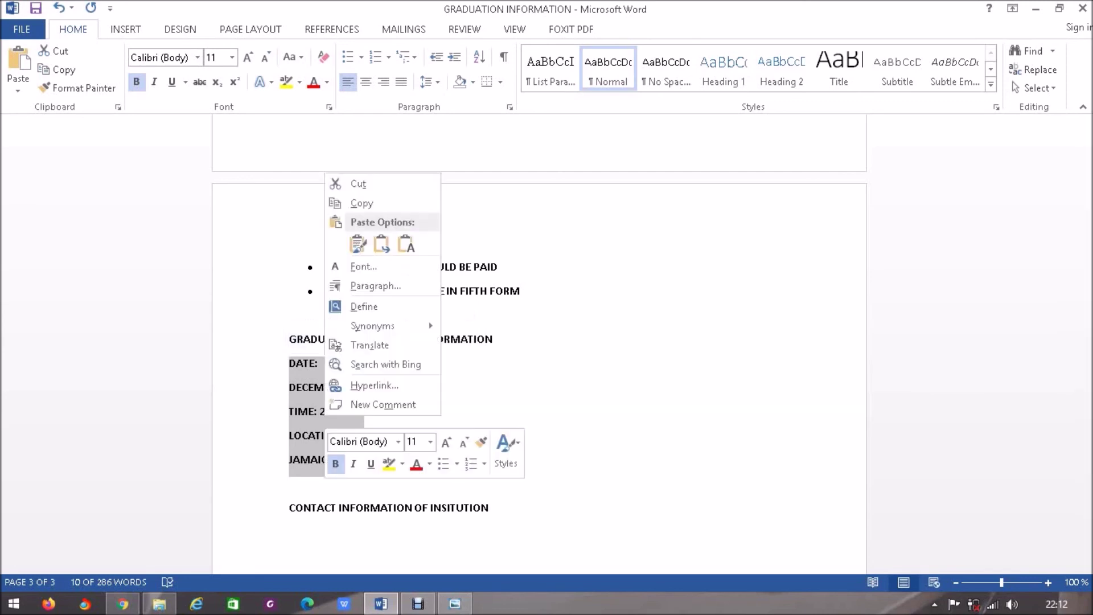
pyautogui.click(353, 203)
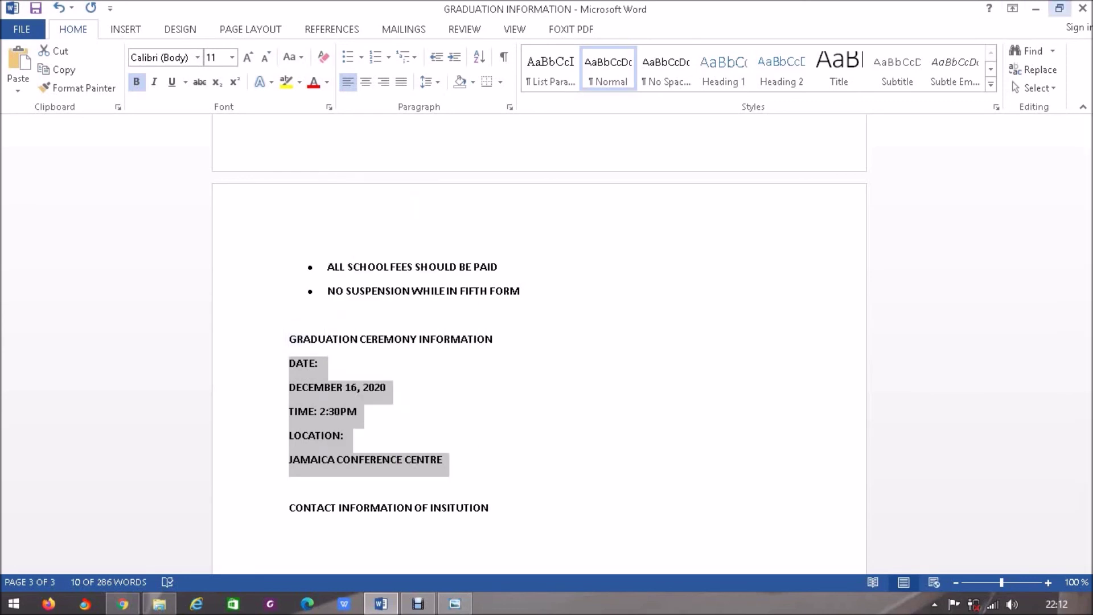
pyautogui.click(1035, 9)
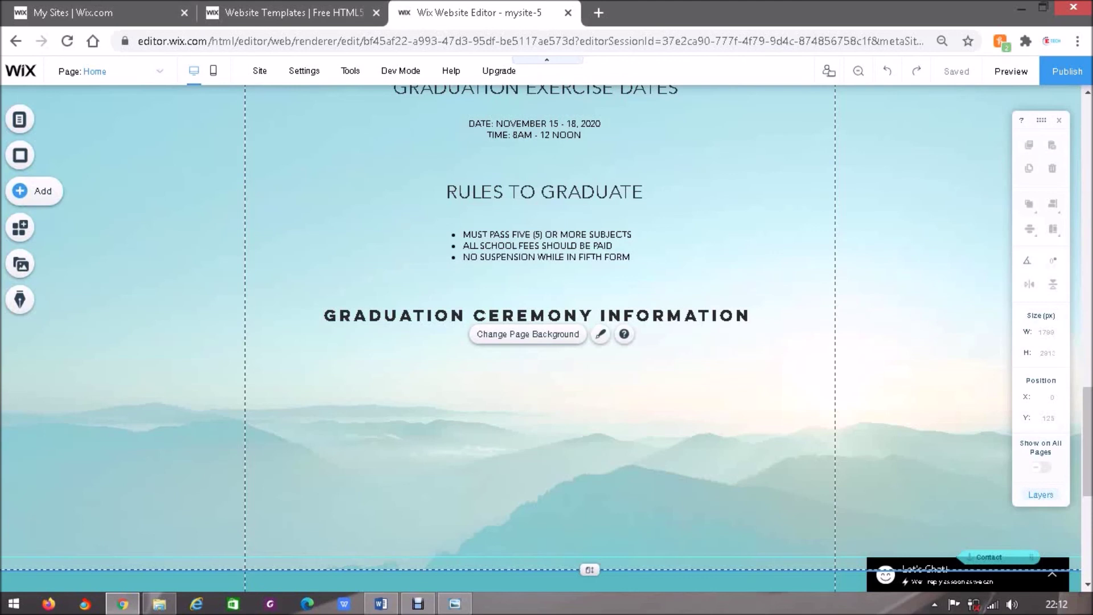
# Step: Add a "The Skinny Title" text element under the "GRADUATION CEREMONY INFORMATION" title
pyautogui.click(20, 190)
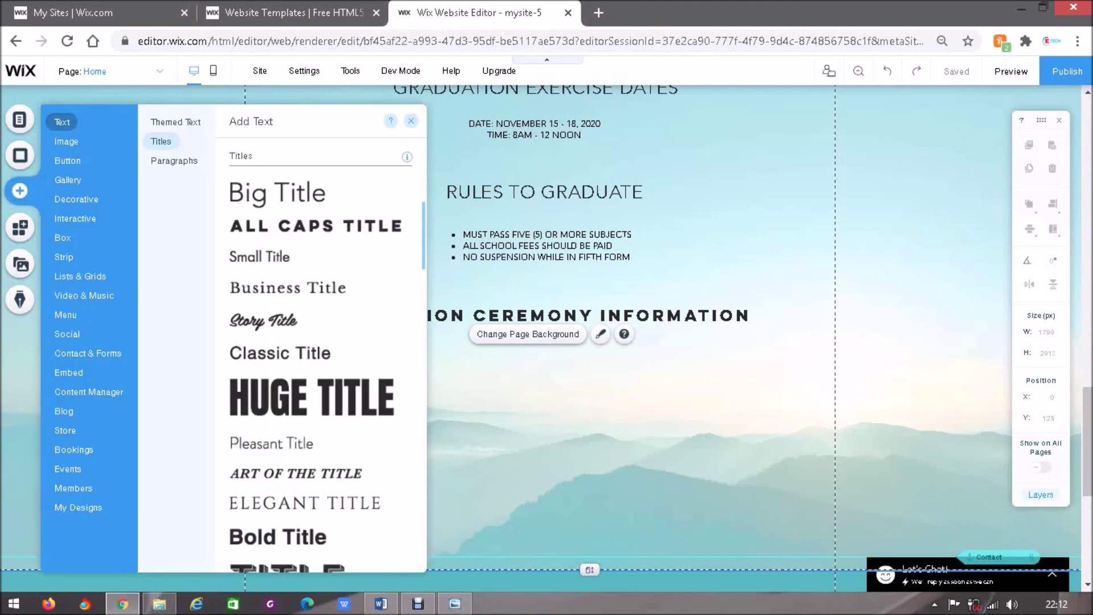
pyautogui.scroll(-6, 319, 353)
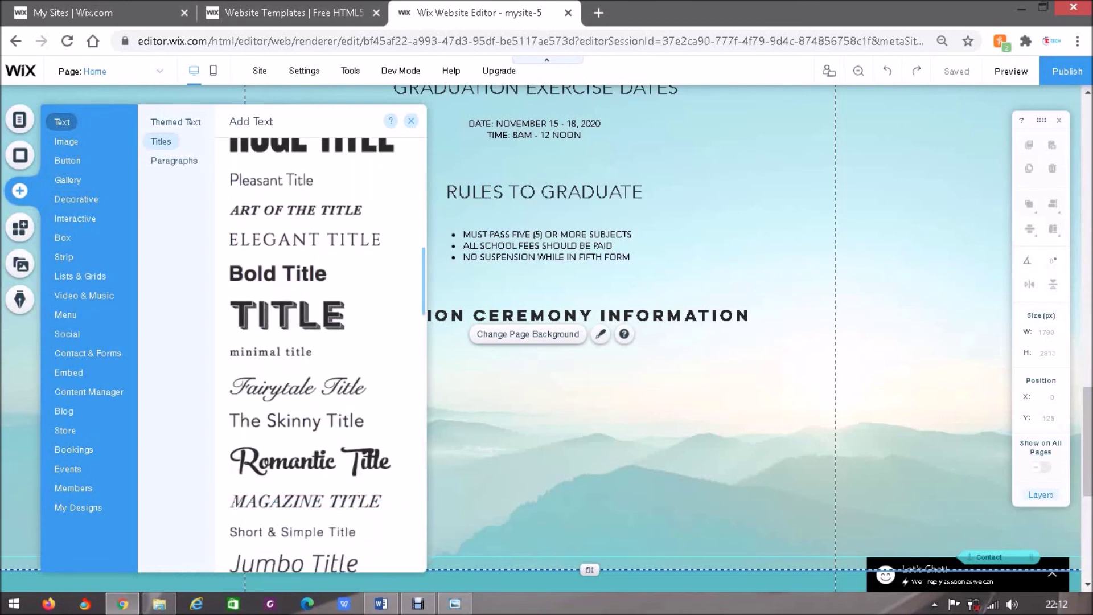
pyautogui.scroll(-2, 319, 353)
pyautogui.scroll(1, 319, 353)
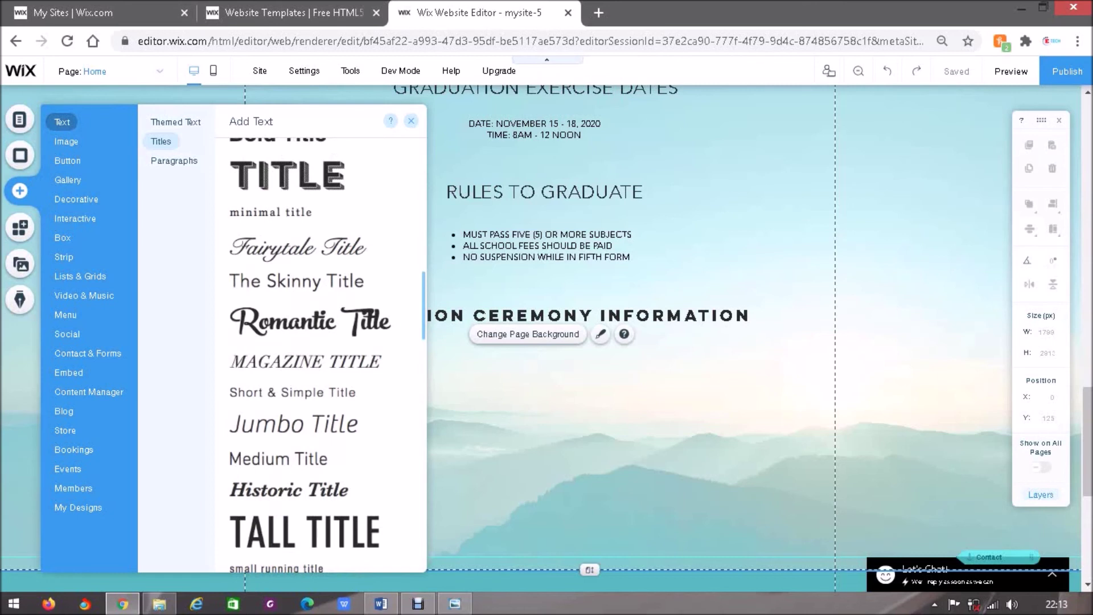
pyautogui.click(296, 281)
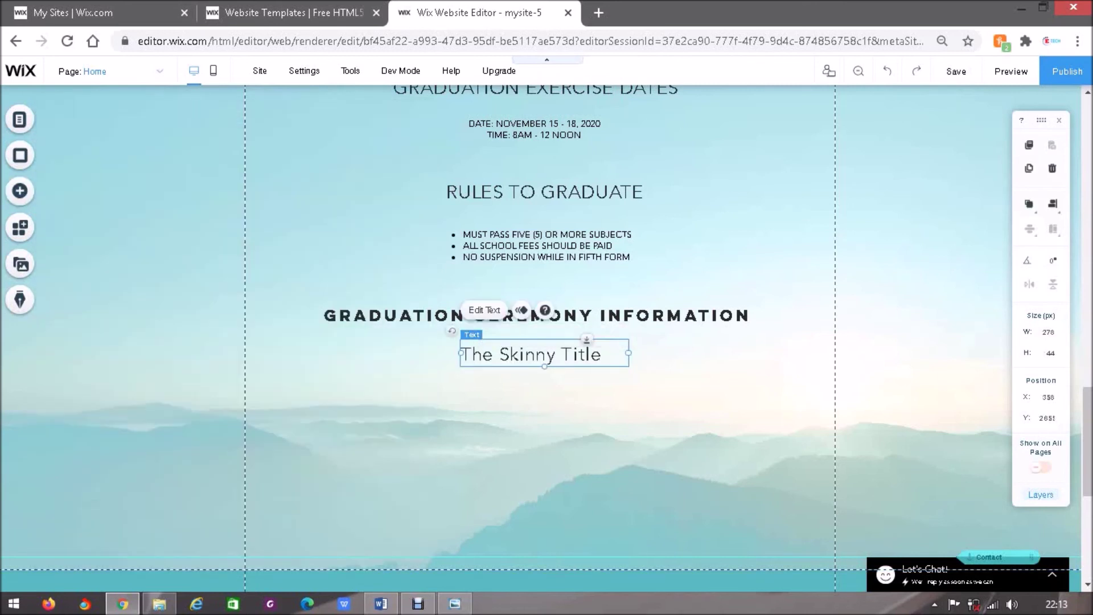
# Step: Replace the skinny title's placeholder text with the copied ceremony date, time and location lines
pyautogui.doubleClick(524, 353)
pyautogui.rightClick(525, 354)
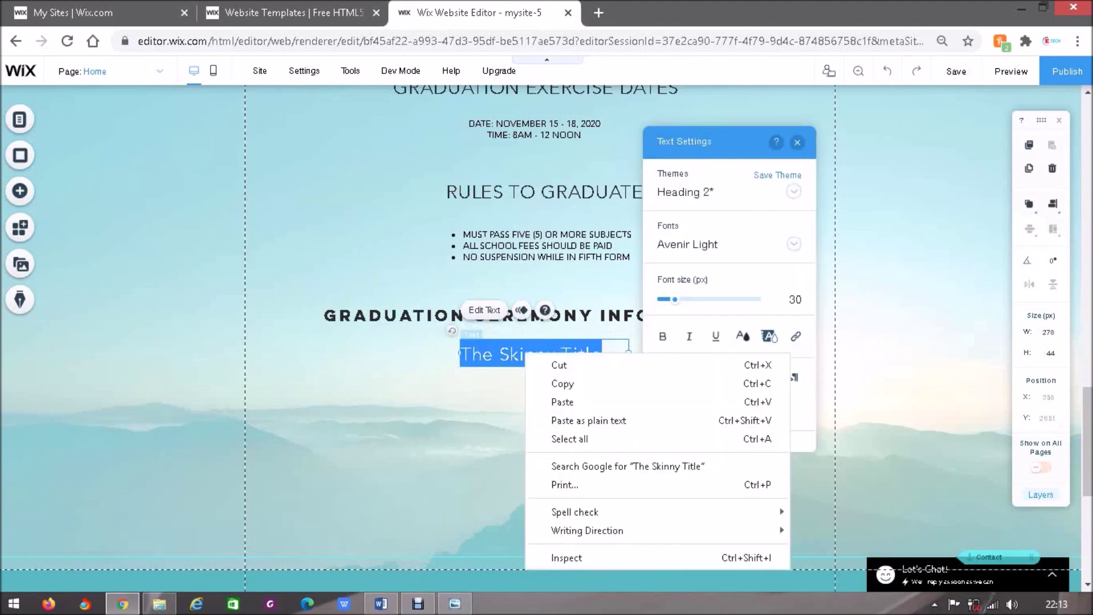
pyautogui.click(562, 401)
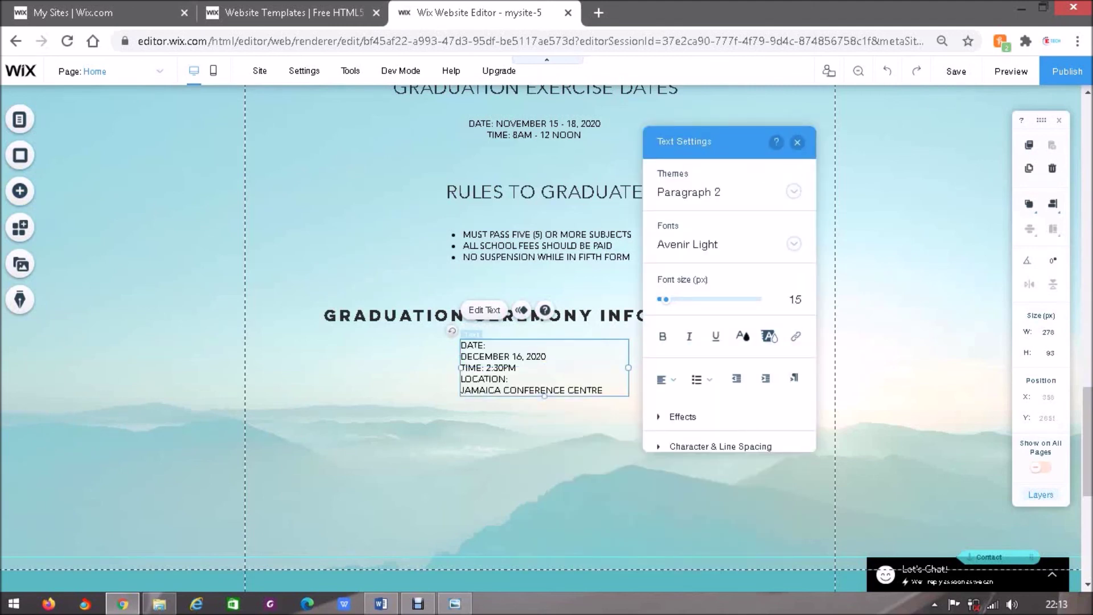
# Step: Set the ceremony details text to font size 26 px and widen its text box to about 442 px
pyautogui.moveTo(603, 390); pyautogui.dragTo(461, 345)
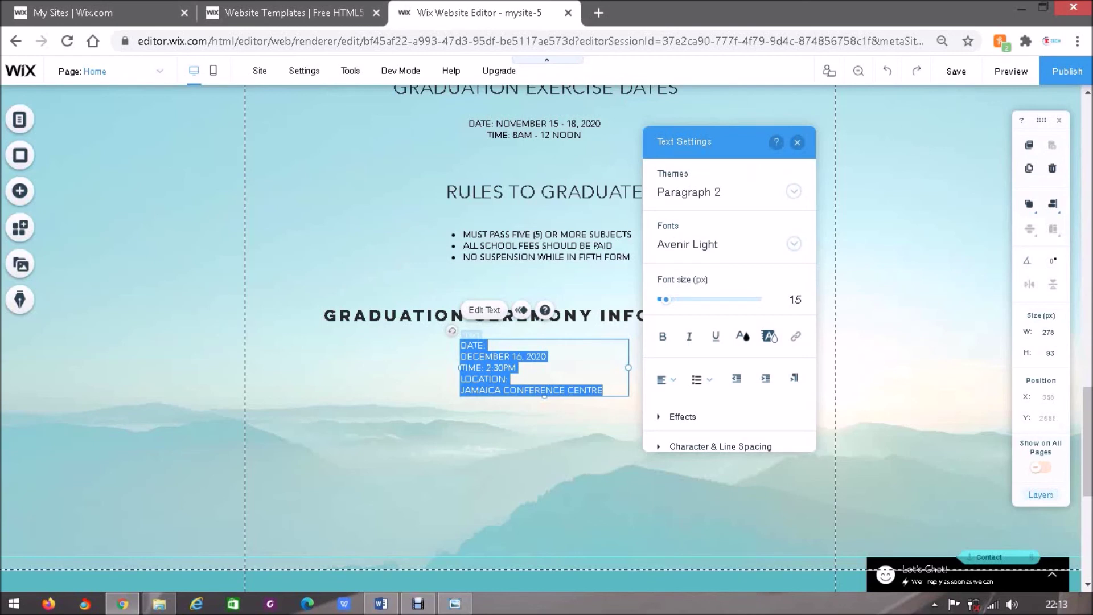
pyautogui.moveTo(666, 299); pyautogui.dragTo(673, 300)
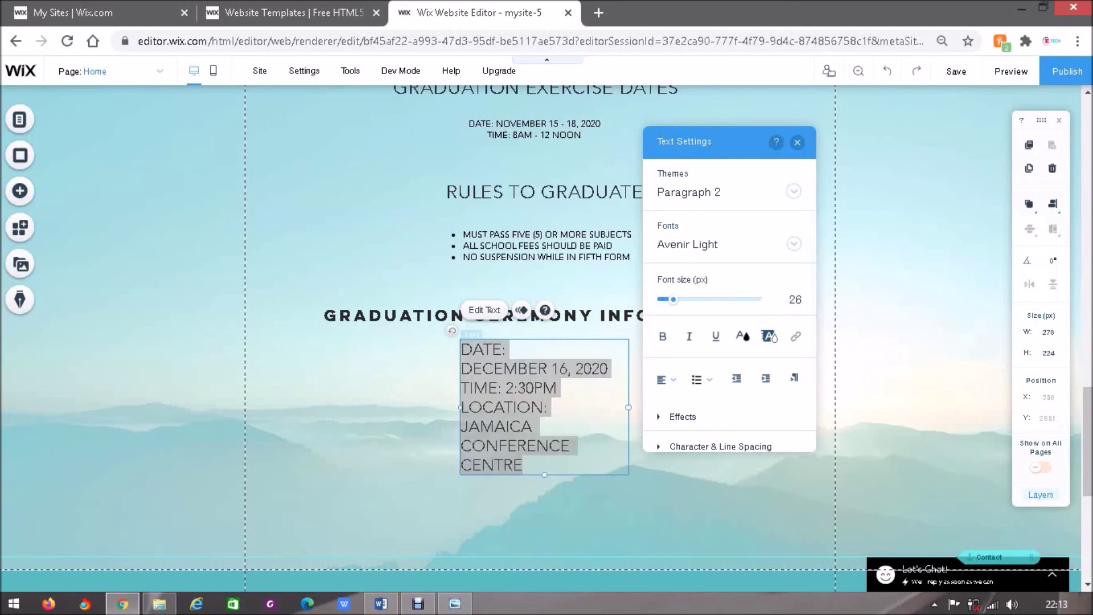
pyautogui.moveTo(628, 407); pyautogui.dragTo(676, 398)
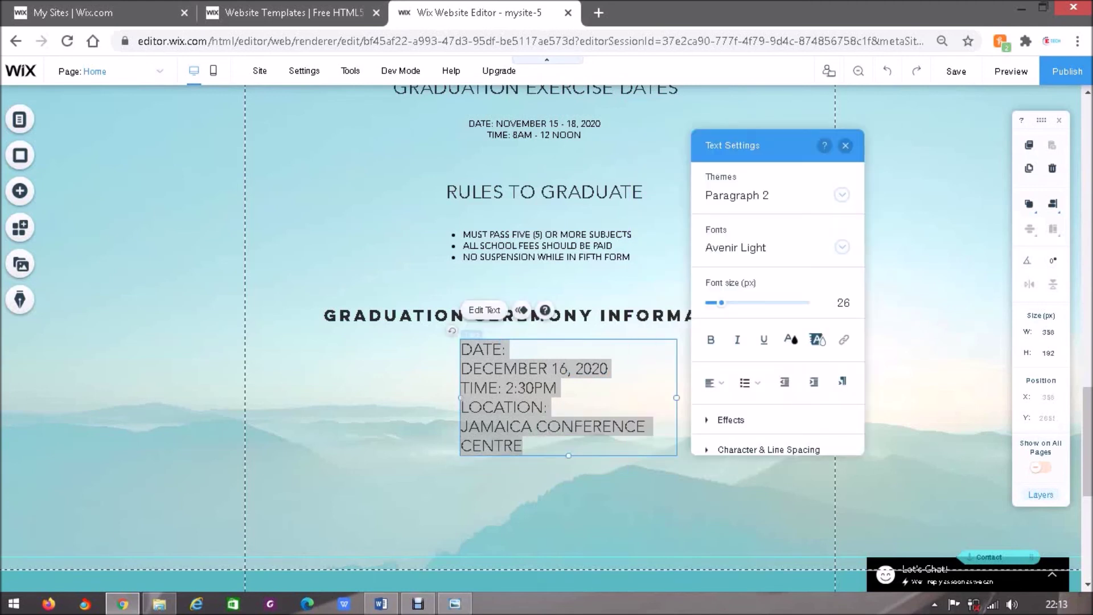
pyautogui.moveTo(676, 398); pyautogui.dragTo(727, 387)
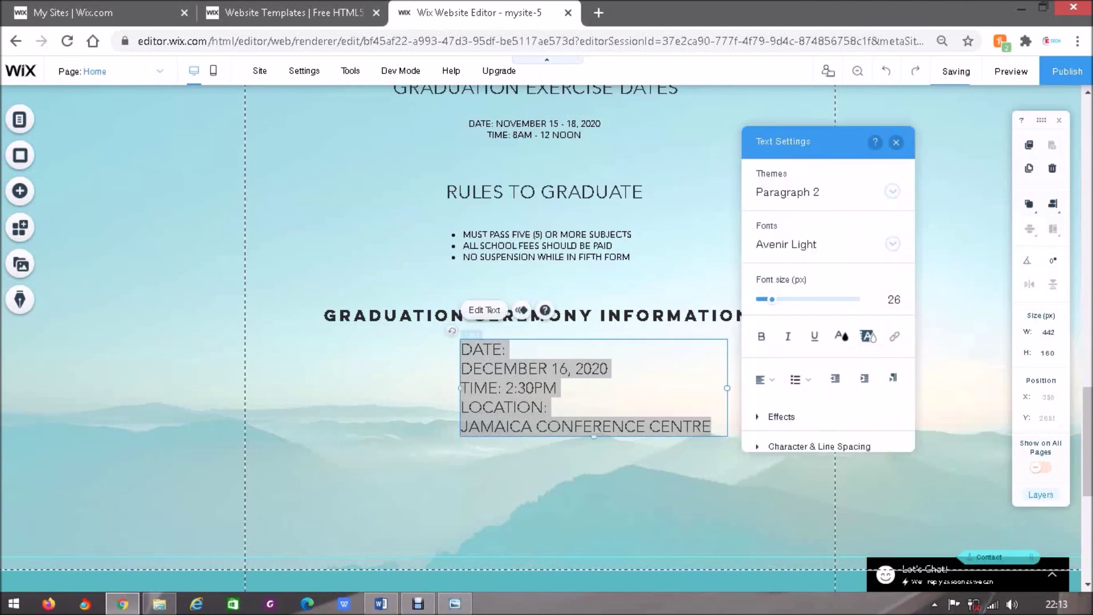
# Step: Centre-align the ceremony details text and shift its text box to sit roughly centred under the "GRADUATION CEREMONY INFORMATION" title
pyautogui.click(765, 379)
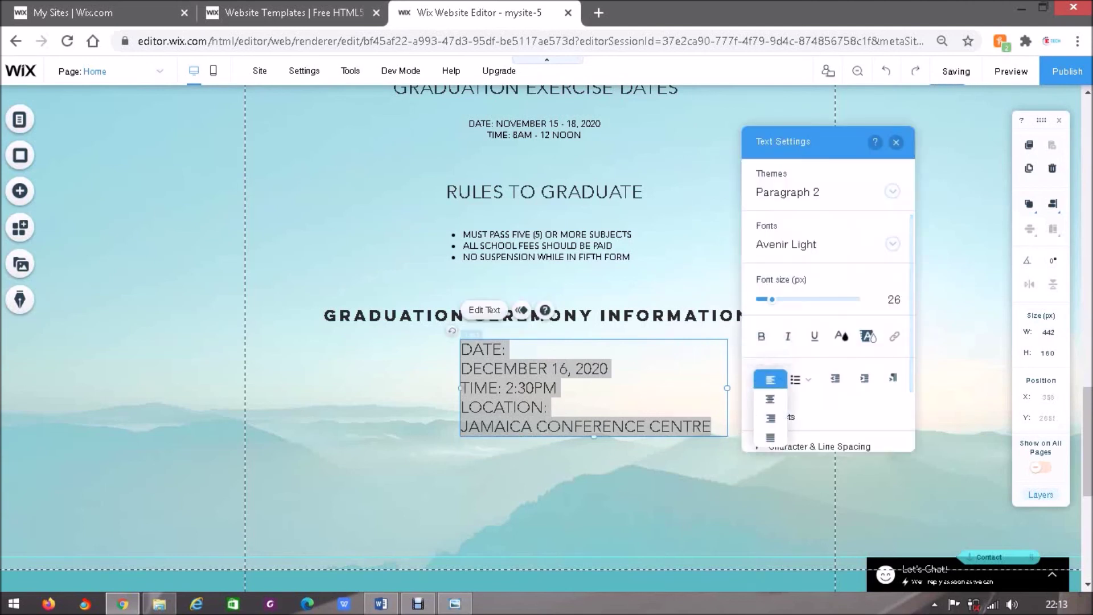
pyautogui.click(770, 398)
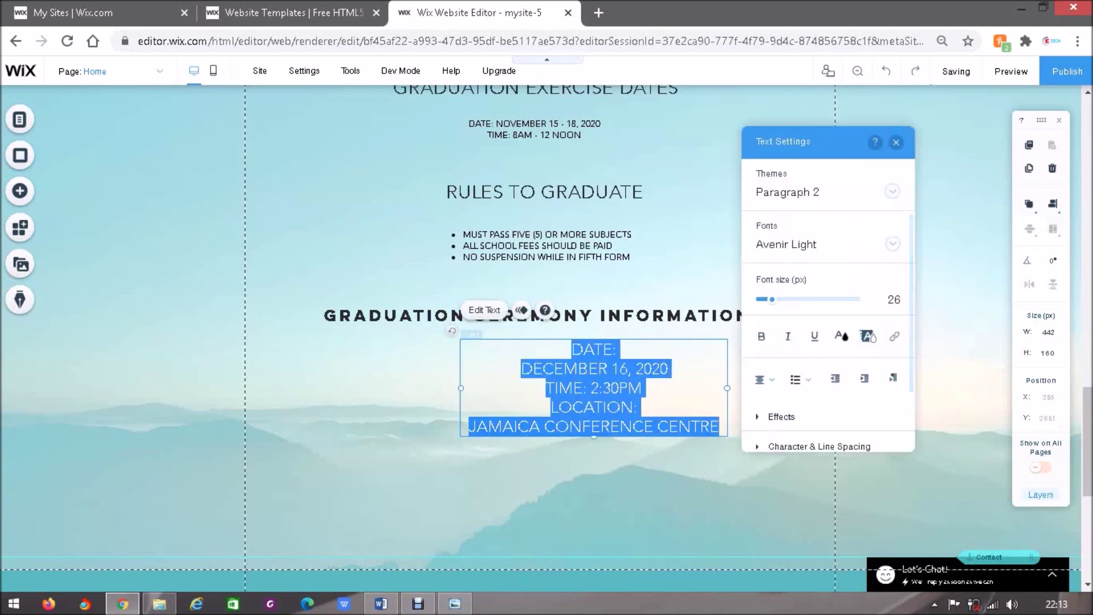
pyautogui.click(617, 349)
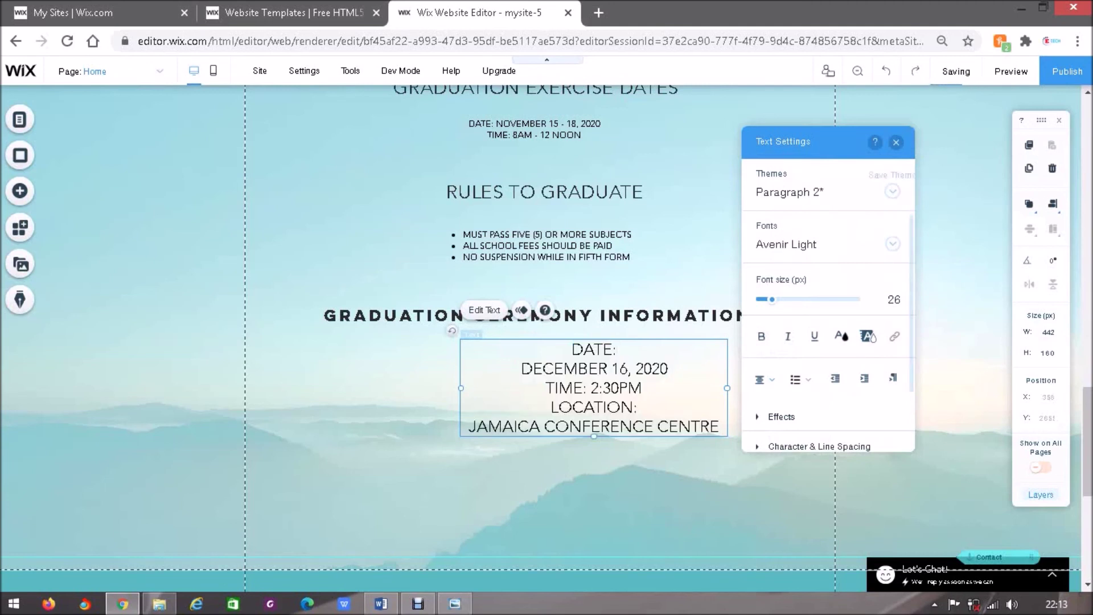
pyautogui.click(735, 354)
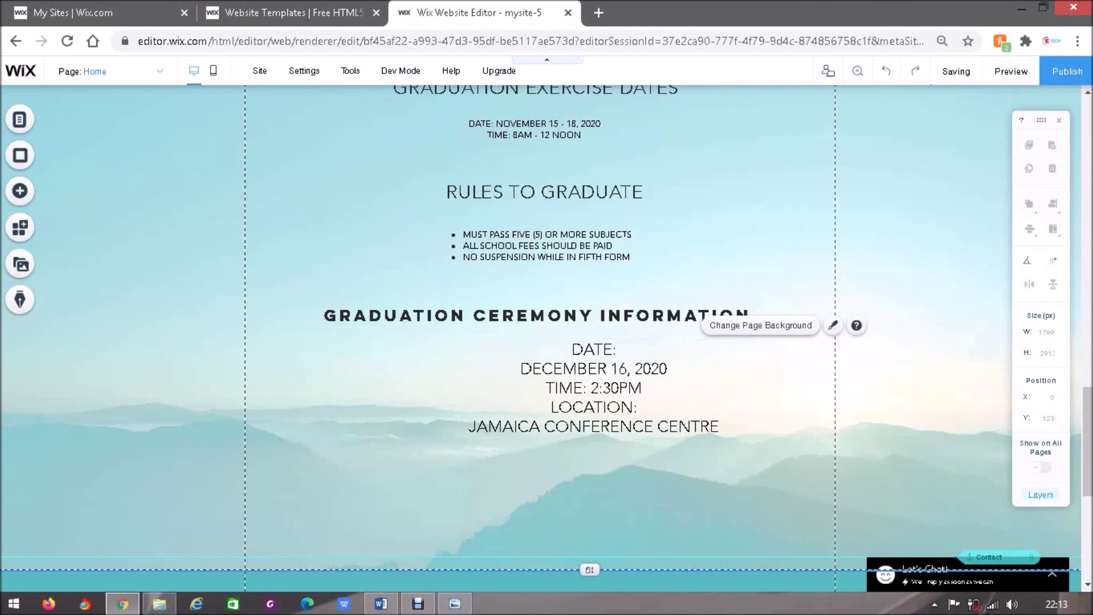
pyautogui.moveTo(594, 388); pyautogui.dragTo(549, 390)
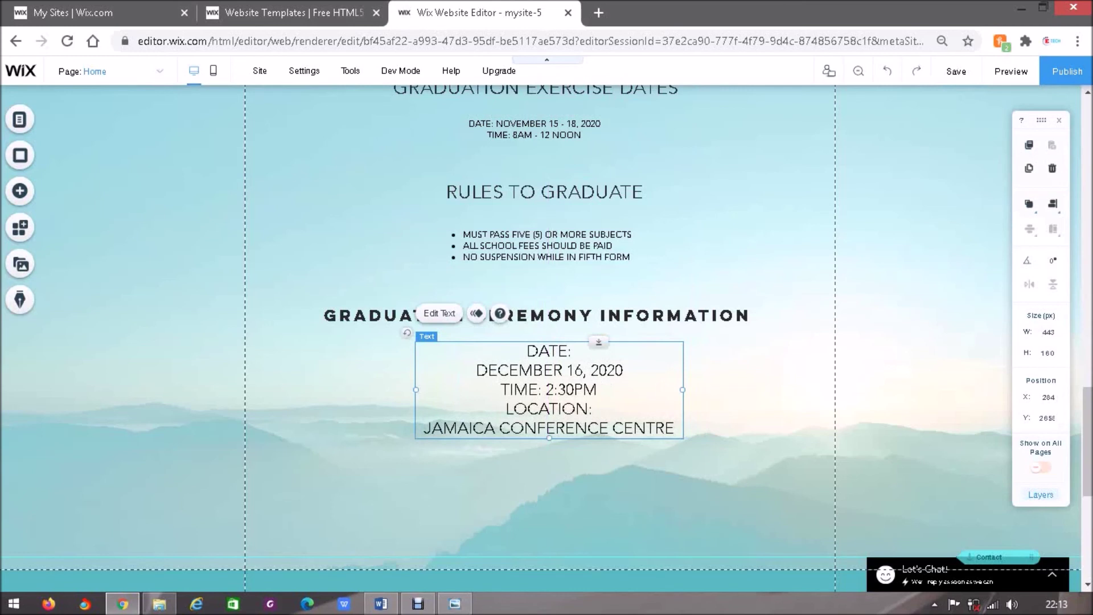
# Step: Make all of the ceremony date, time and location text bold
pyautogui.doubleClick(549, 390)
pyautogui.click(718, 336)
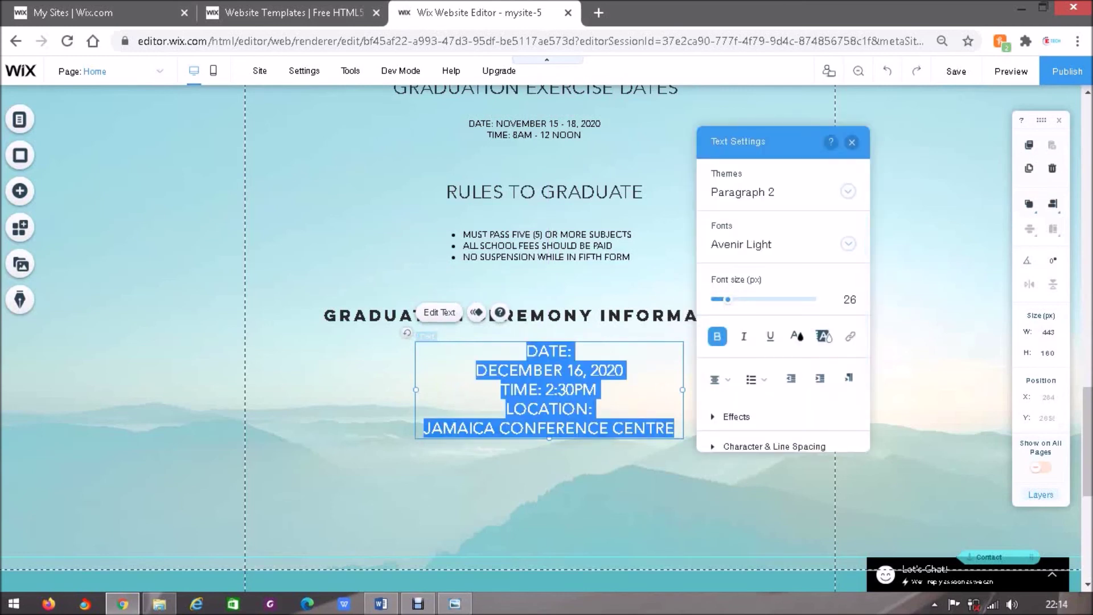
pyautogui.click(612, 470)
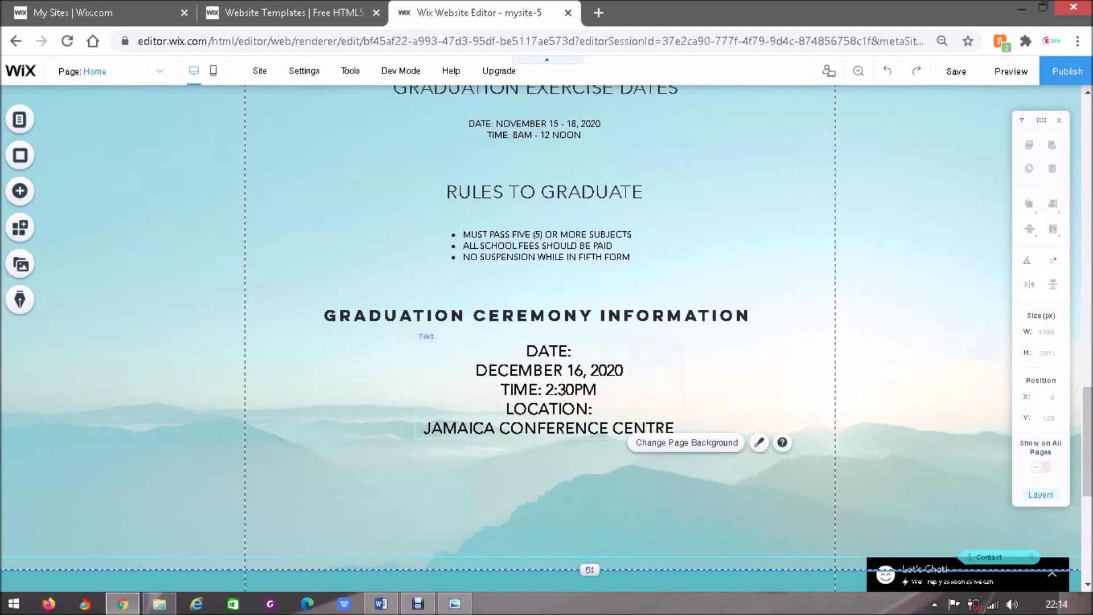
# Step: Join the date and the location each onto the same line as its label, and widen the ceremony details text box to about 681 px
pyautogui.doubleClick(592, 390)
pyautogui.click(592, 390)
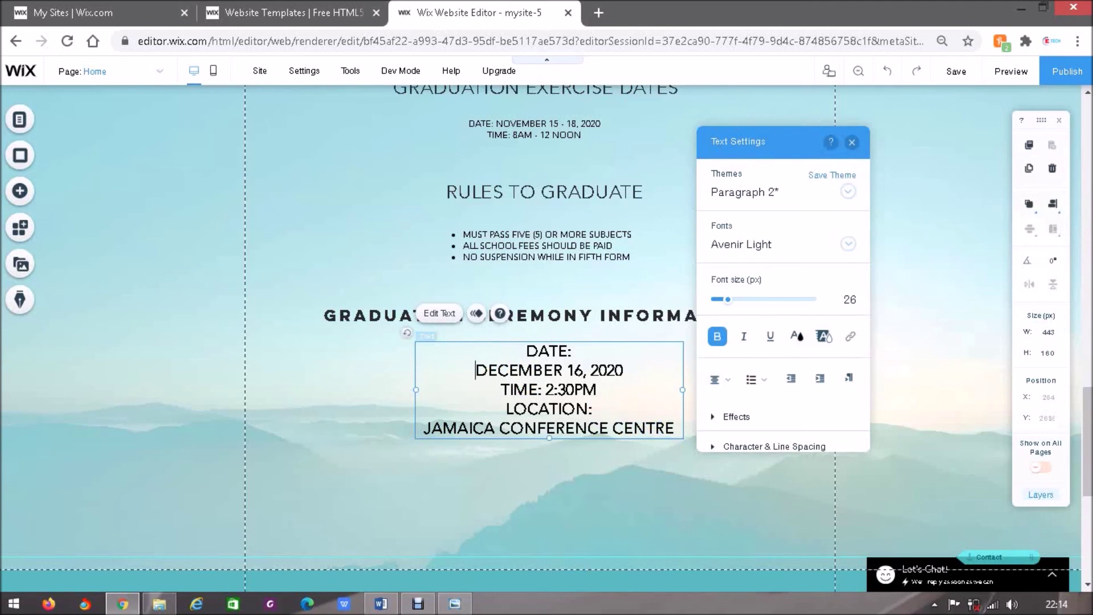
pyautogui.press('BackSpace')
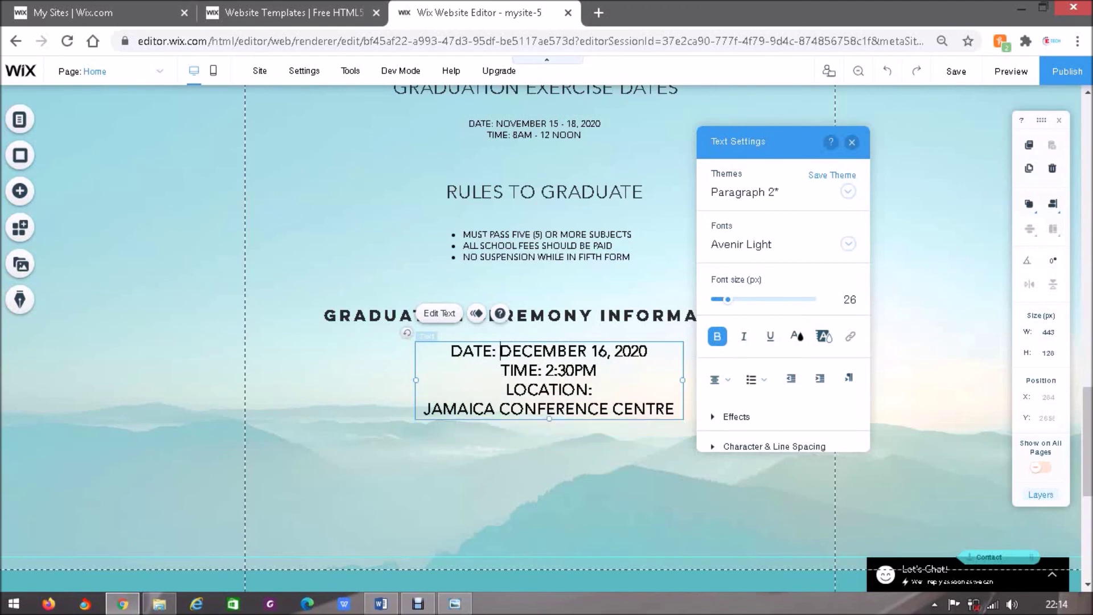
pyautogui.click(506, 389)
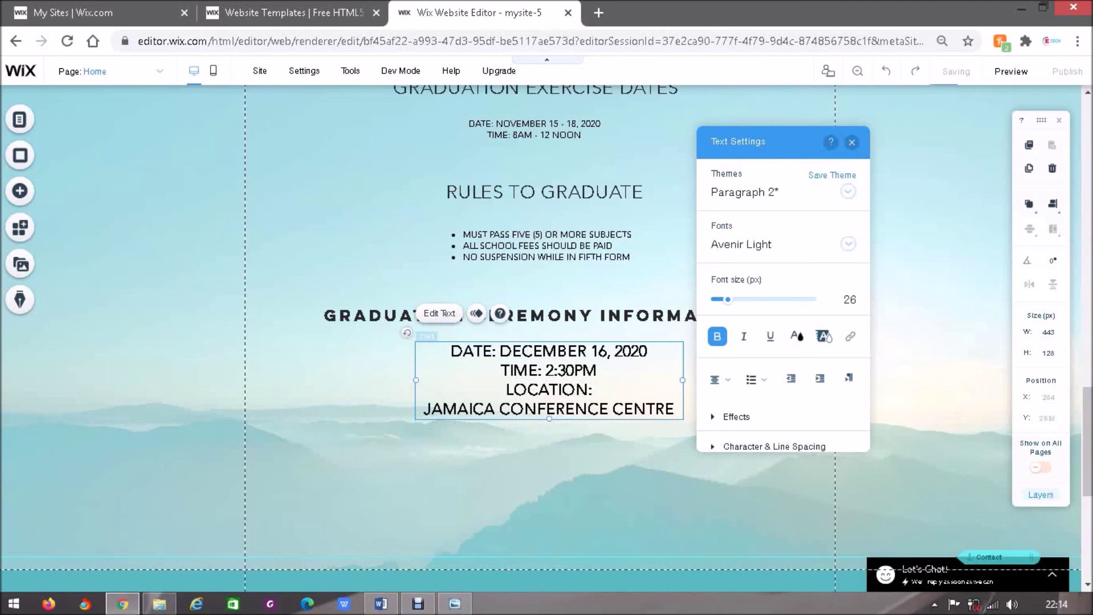
pyautogui.press('BackSpace')
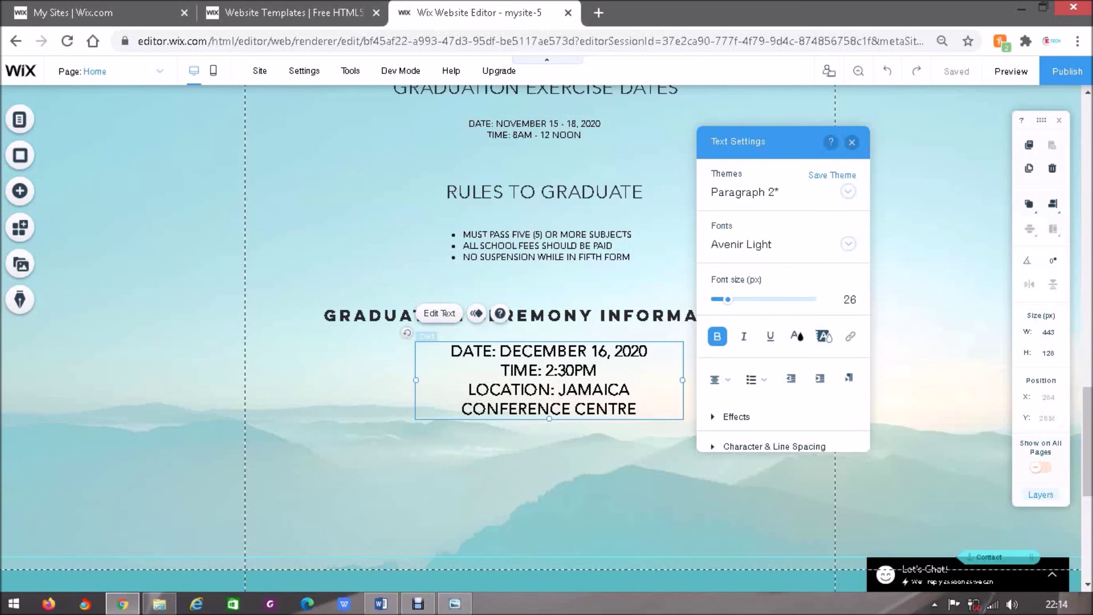
pyautogui.moveTo(416, 379); pyautogui.dragTo(273, 371)
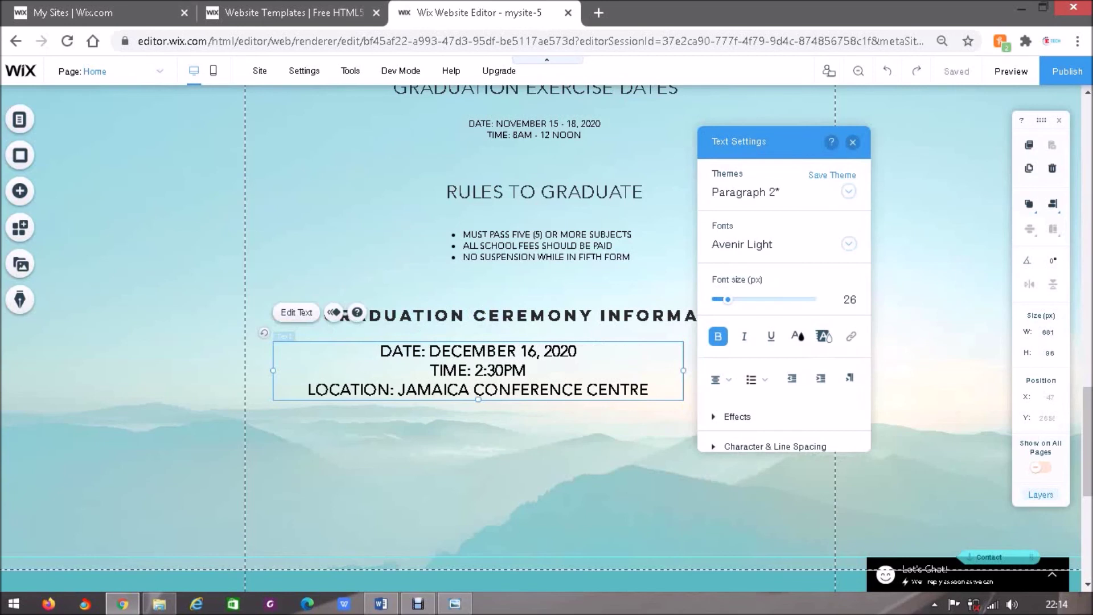
pyautogui.click(590, 439)
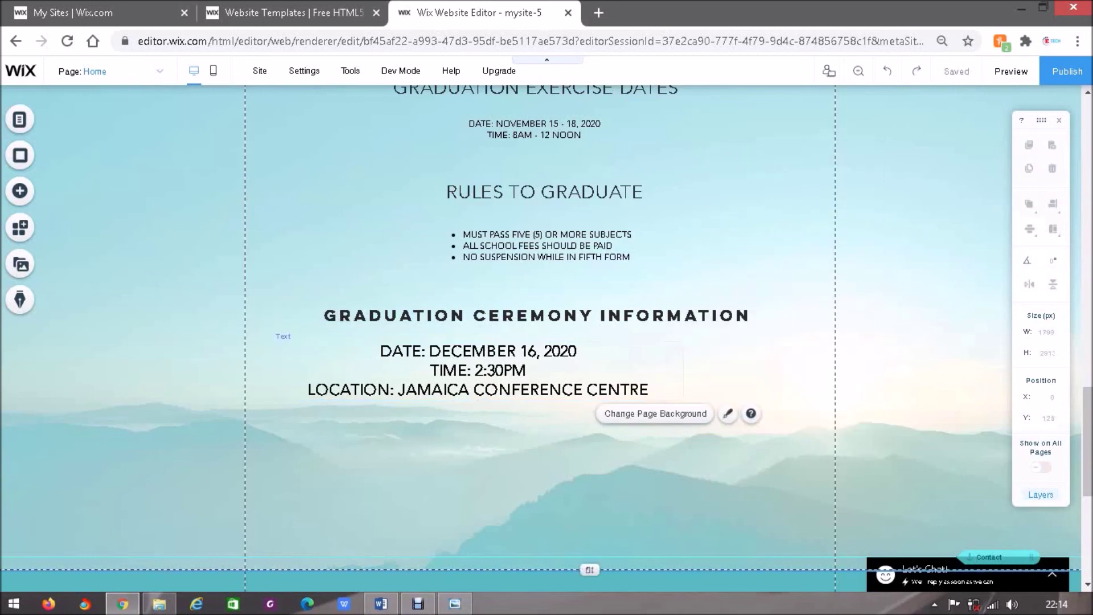
# Step: Move the widened ceremony details text box so it is centred below the "GRADUATION CEREMONY INFORMATION" title
pyautogui.click(528, 344)
pyautogui.moveTo(528, 343); pyautogui.dragTo(593, 346)
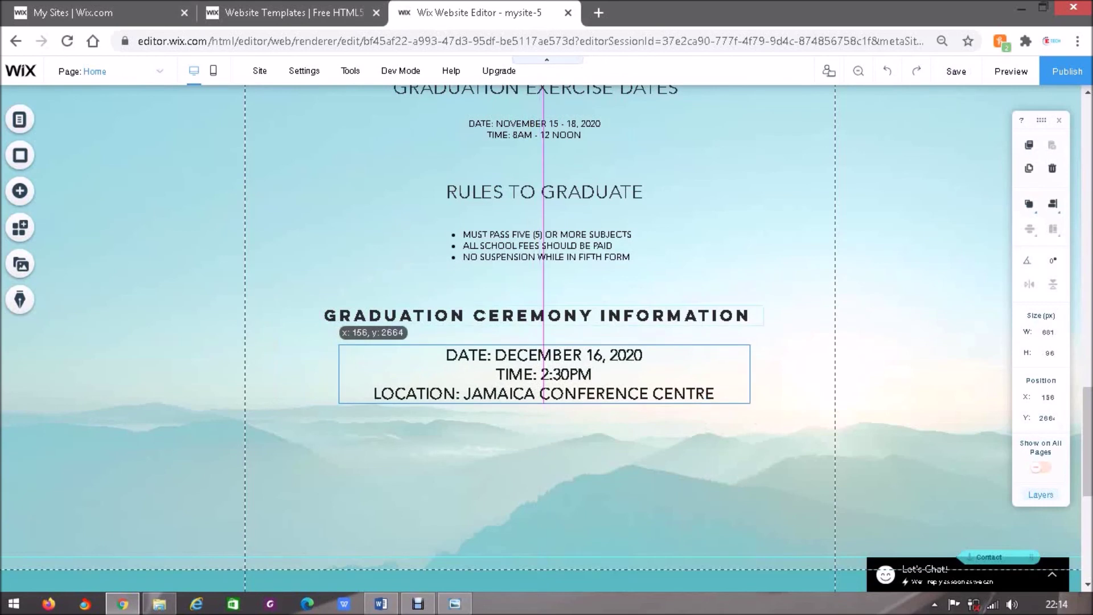
pyautogui.moveTo(593, 346); pyautogui.dragTo(589, 346)
pyautogui.click(762, 394)
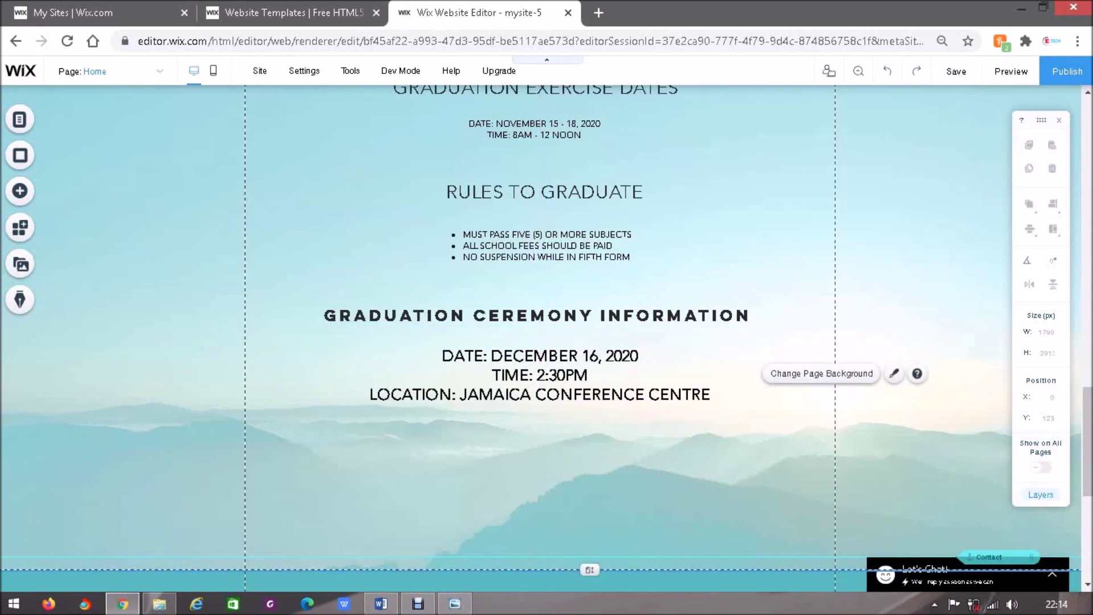
# Step: Move the Contact anchor up to just below the ceremony details and shorten the page so the footer starts right beneath the anchor
pyautogui.scroll(-3, 540, 341)
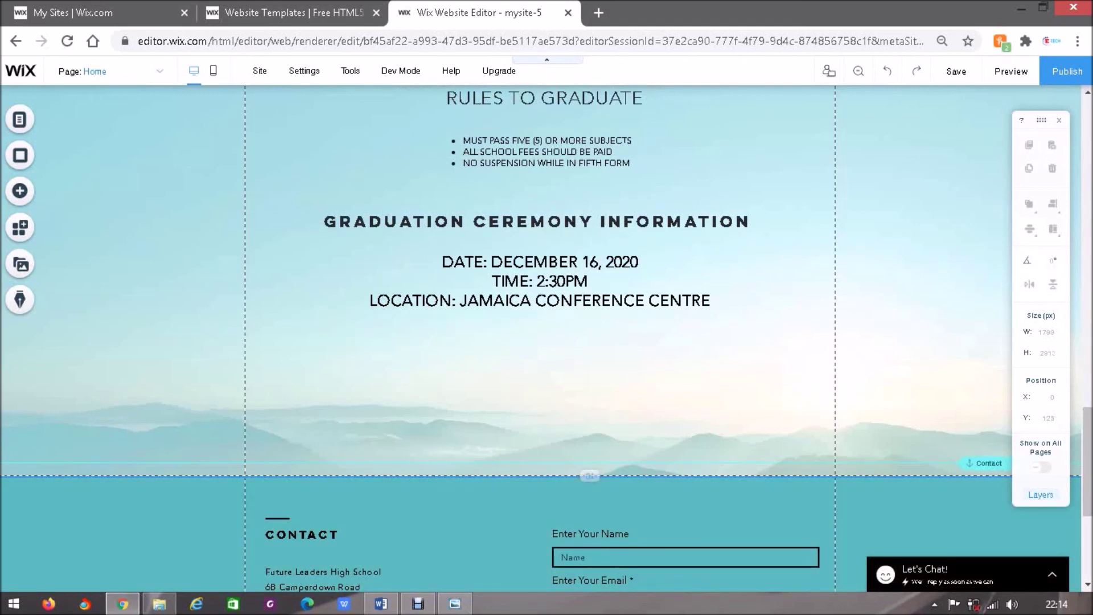
pyautogui.moveTo(989, 464); pyautogui.dragTo(989, 373)
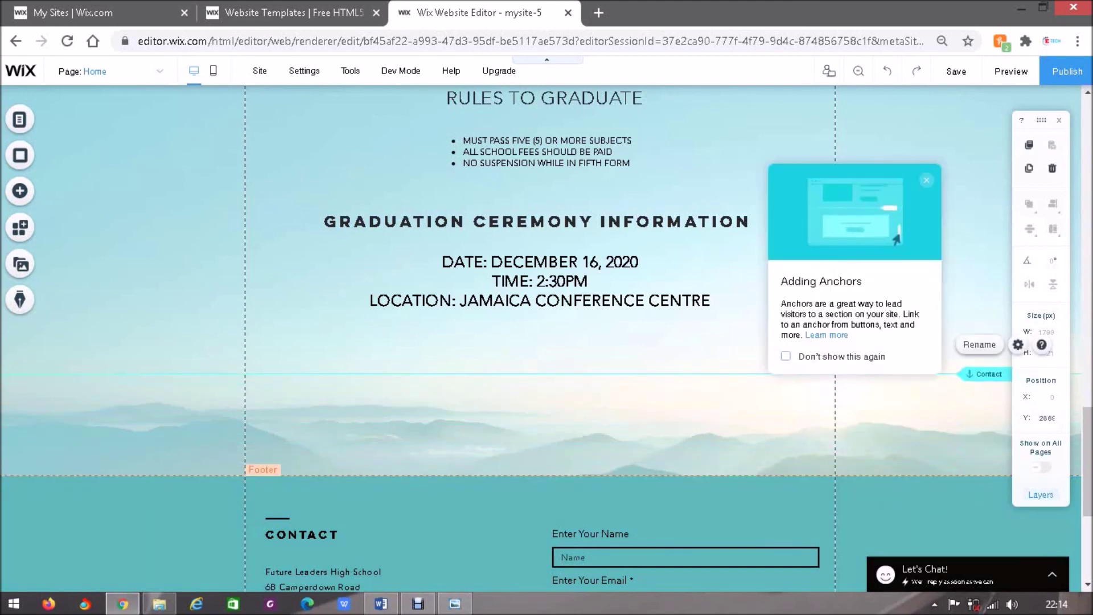
pyautogui.click(638, 500)
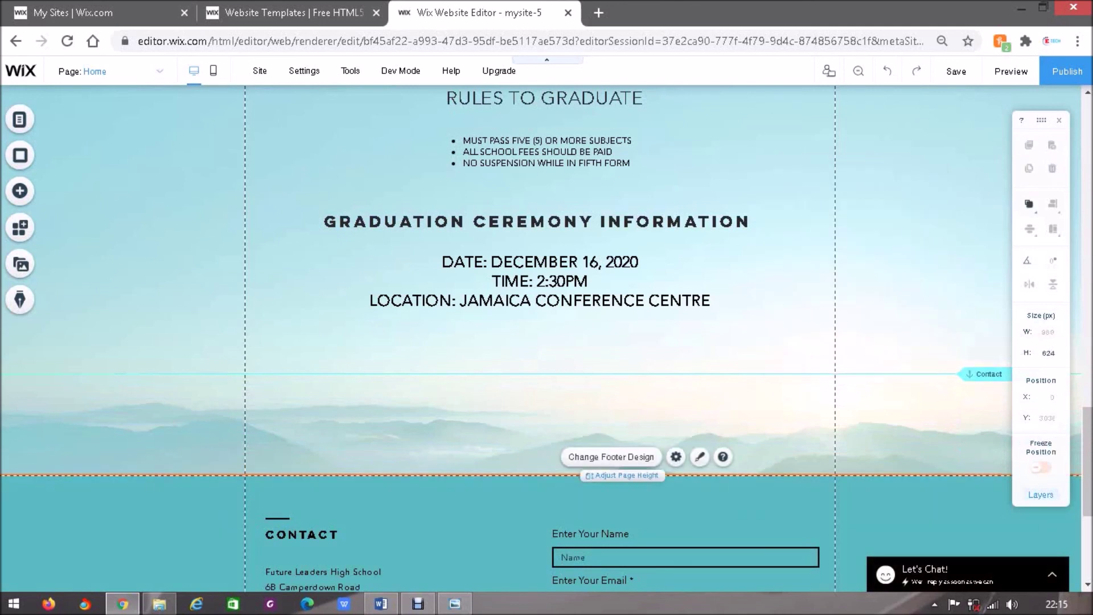
pyautogui.moveTo(590, 476); pyautogui.dragTo(590, 388)
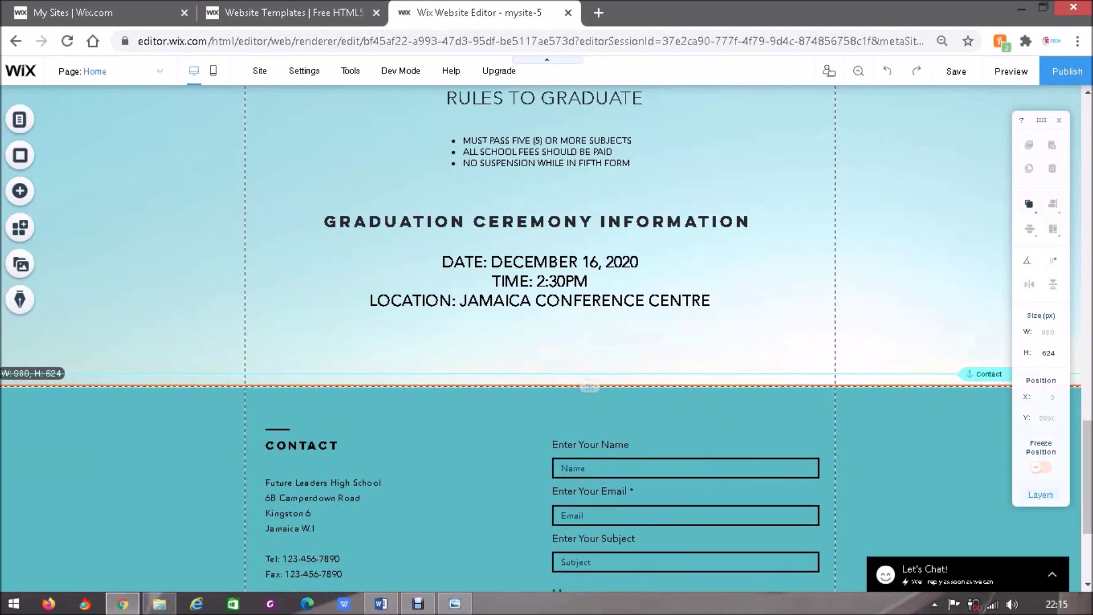
pyautogui.moveTo(590, 388); pyautogui.dragTo(590, 387)
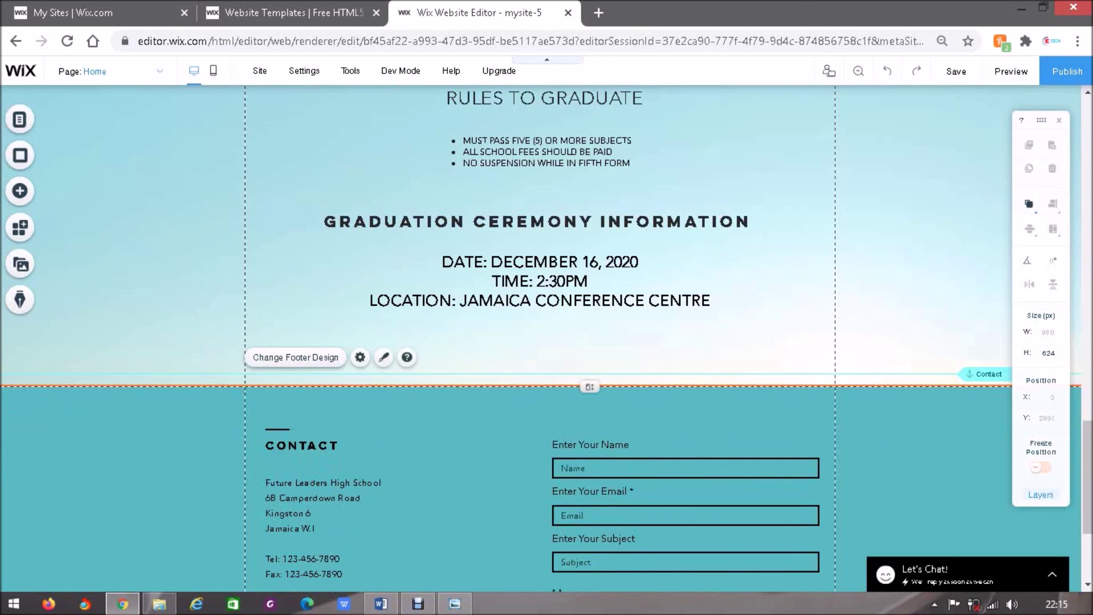
# Step: Save the site with the completed graduation section
pyautogui.moveTo(1088, 477); pyautogui.dragTo(1088, 368)
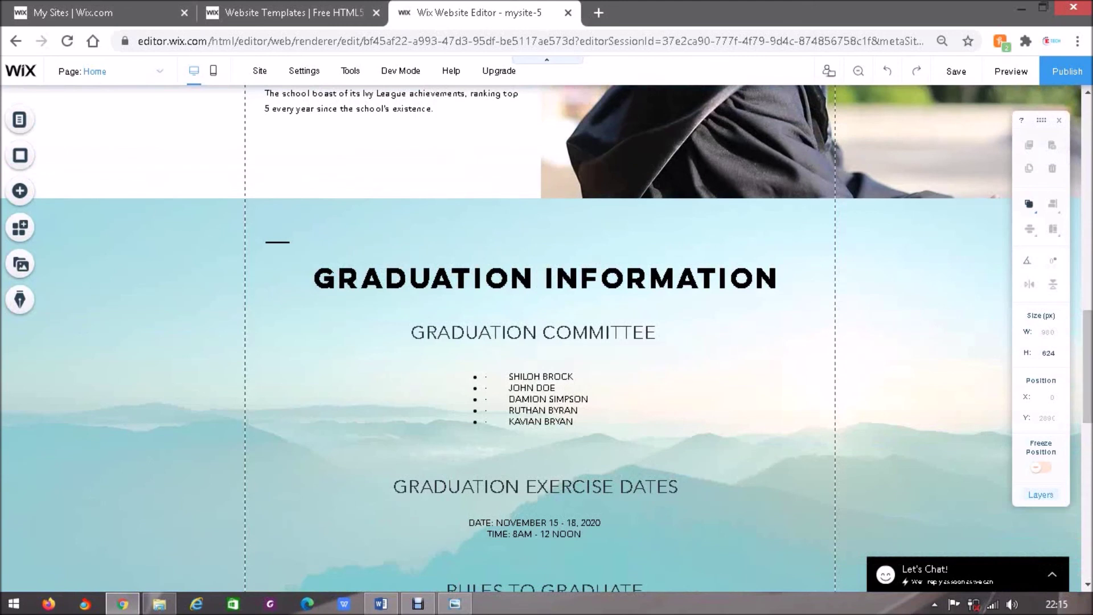
pyautogui.moveTo(956, 72)
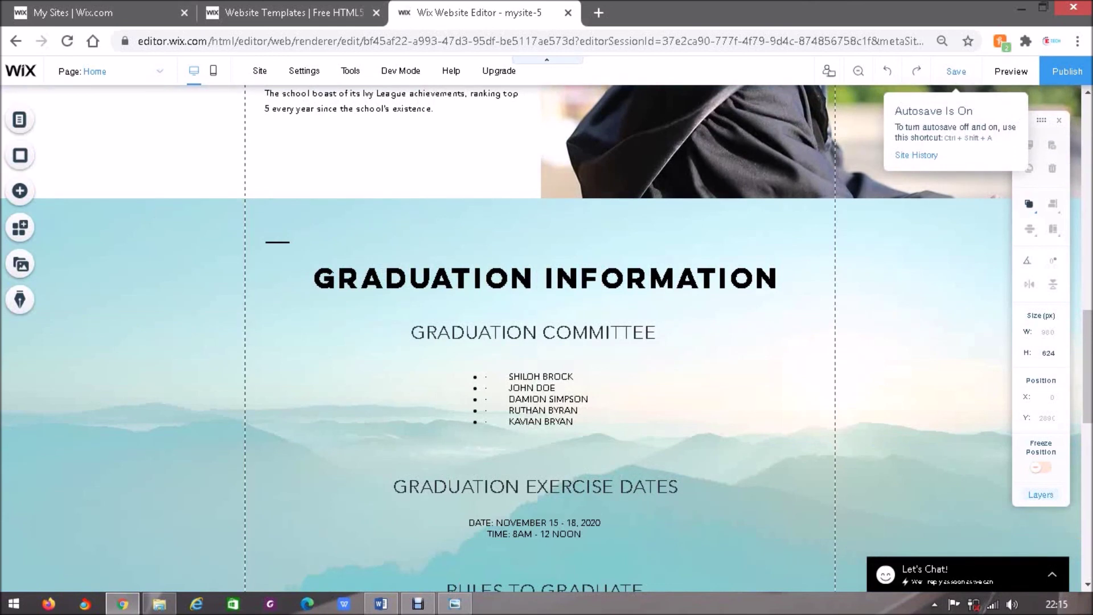
pyautogui.click(956, 72)
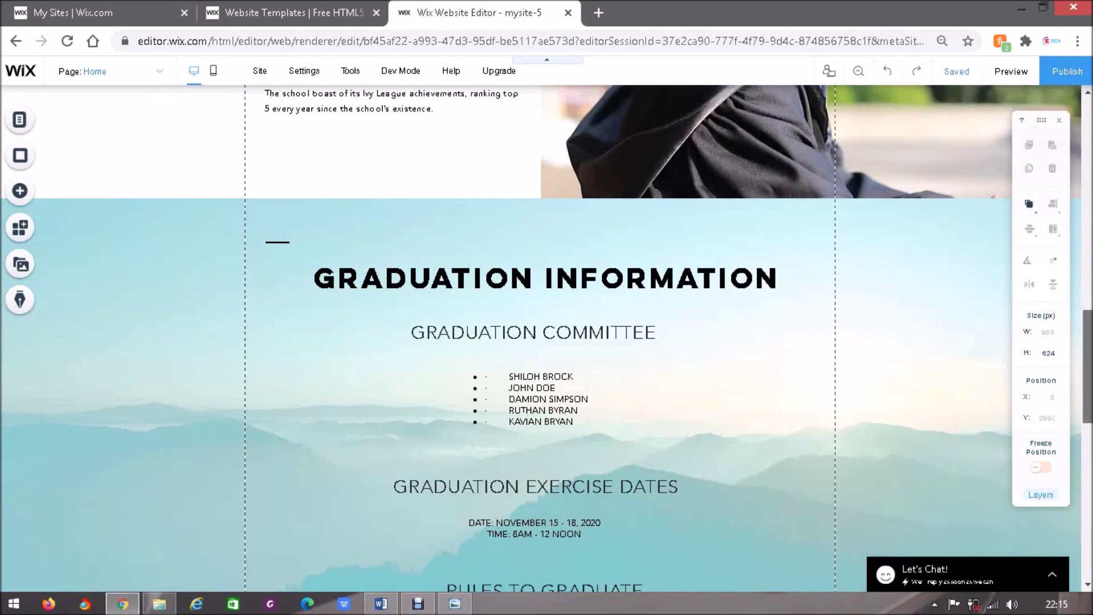
# Step: Review the whole home page, from the header and school history through the graduation information to the contact footer
pyautogui.scroll(5, 541, 296)
pyautogui.scroll(7, 540, 296)
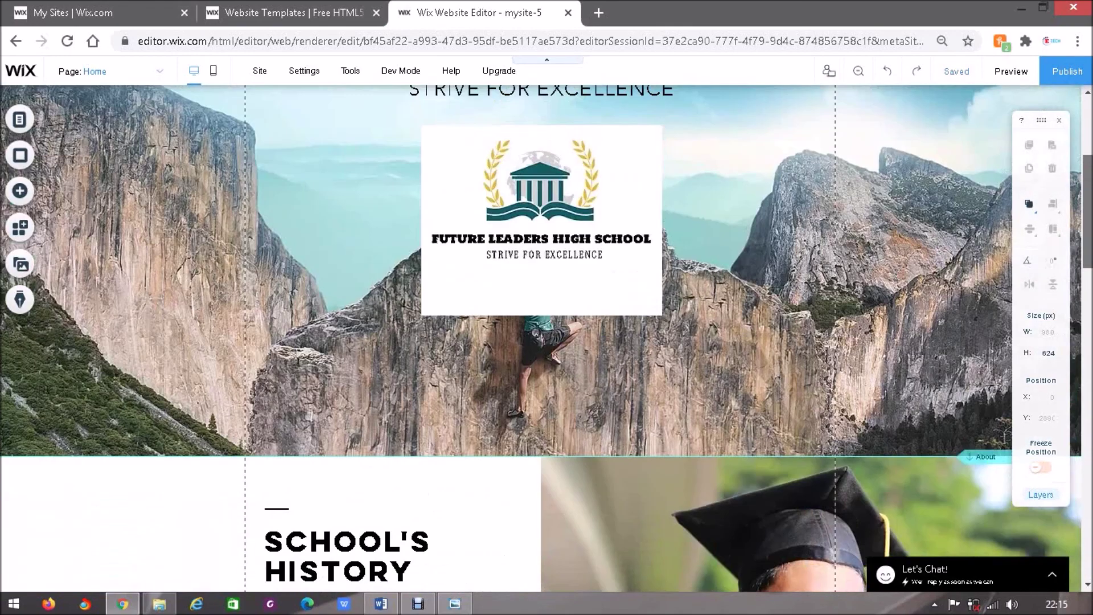
pyautogui.scroll(4, 540, 338)
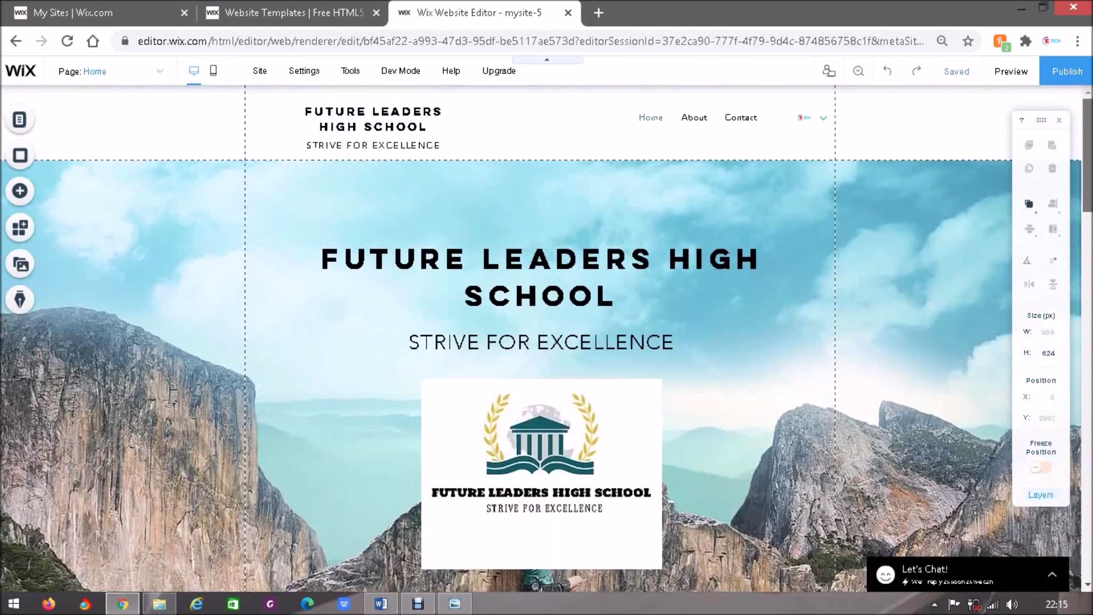
pyautogui.scroll(-2, 540, 341)
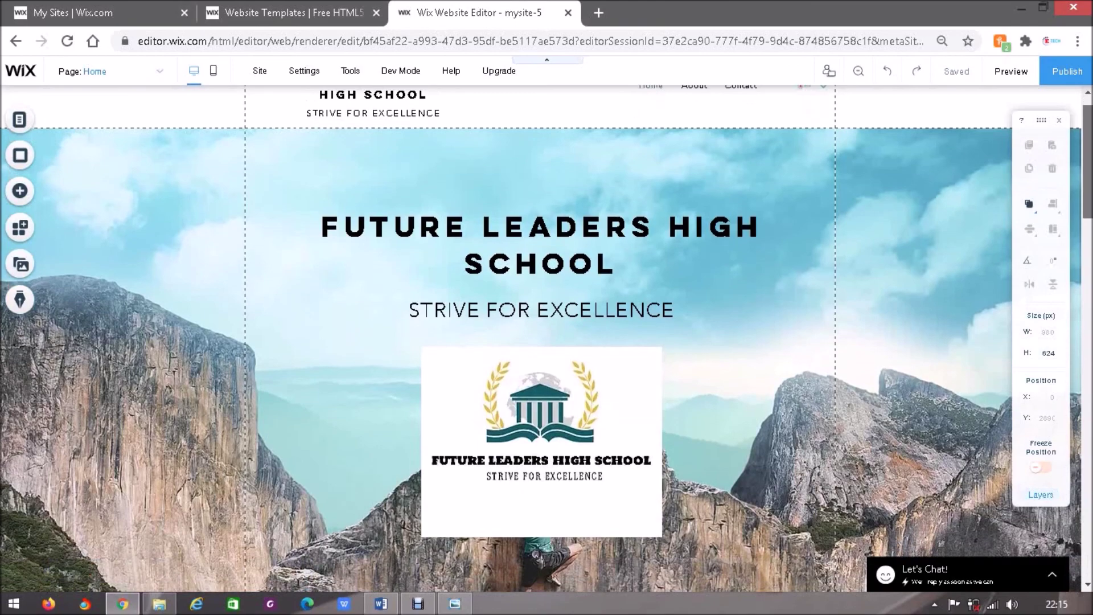
pyautogui.scroll(-5, 541, 338)
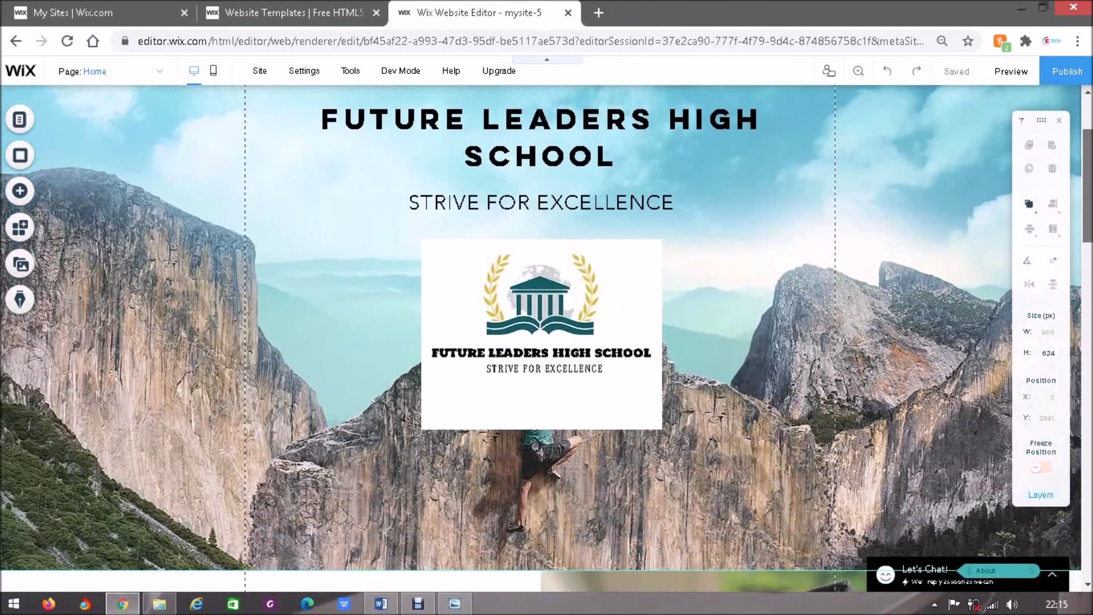
pyautogui.scroll(-8, 541, 338)
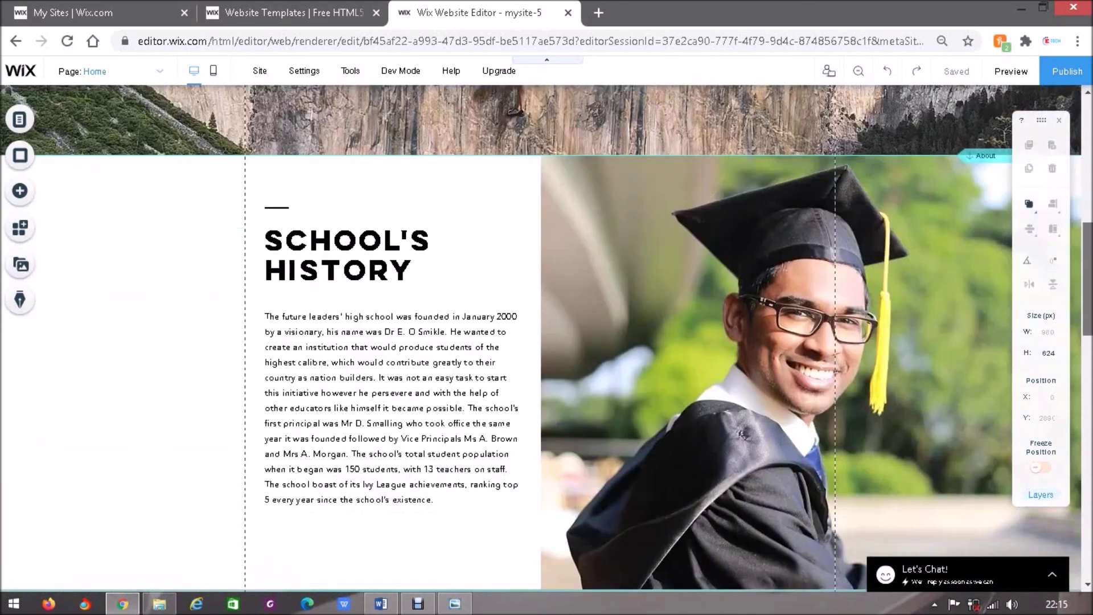
pyautogui.scroll(-3, 541, 338)
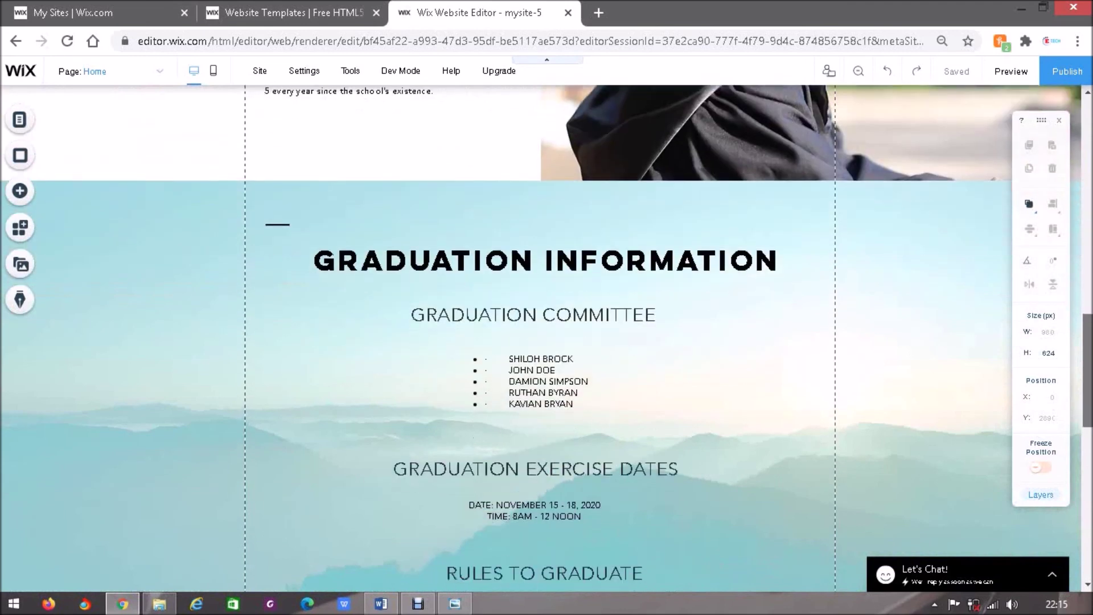
pyautogui.scroll(-1, 540, 338)
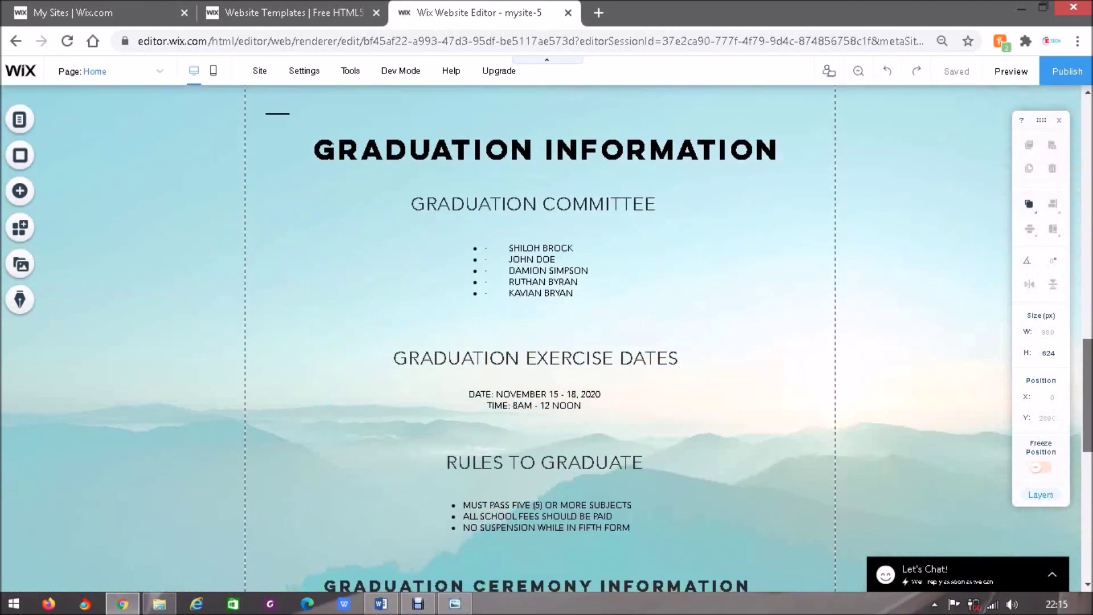
pyautogui.scroll(-3, 541, 338)
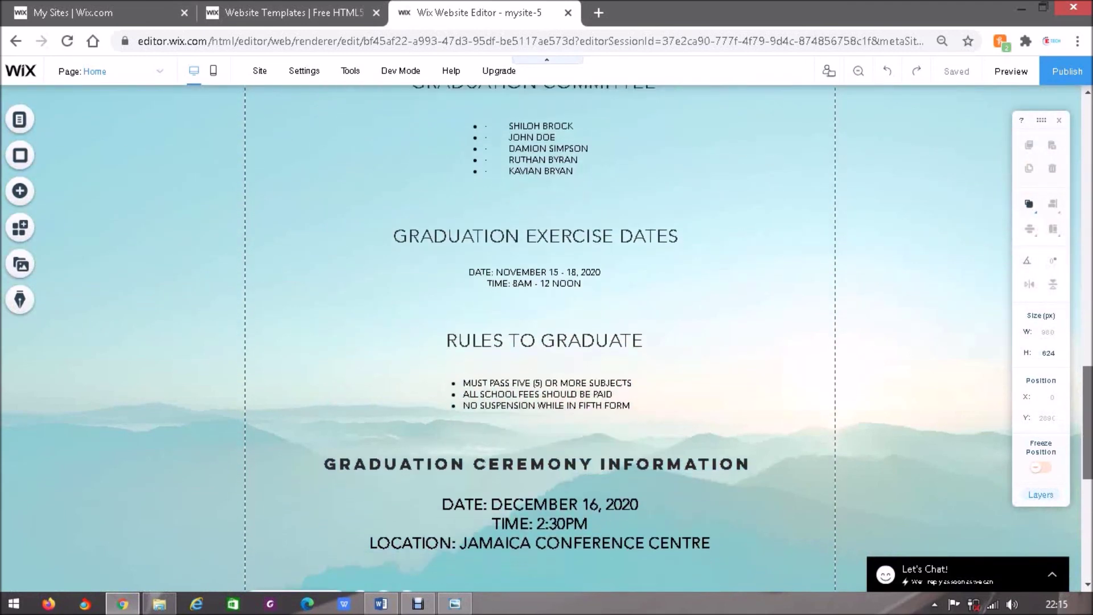
pyautogui.scroll(-3, 540, 338)
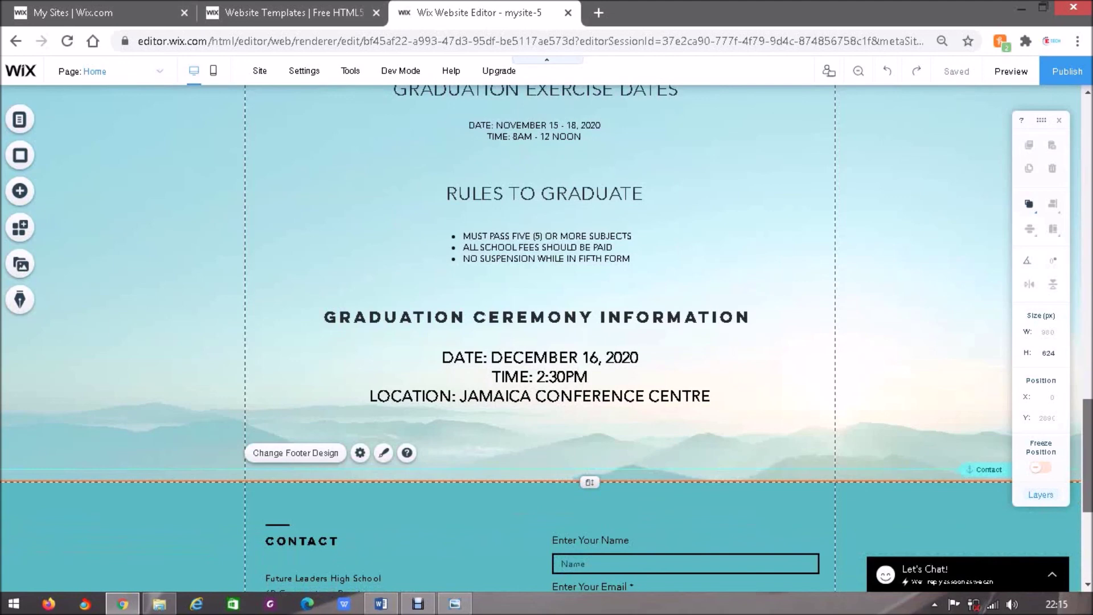
pyautogui.scroll(-3, 541, 338)
pyautogui.scroll(-3, 540, 338)
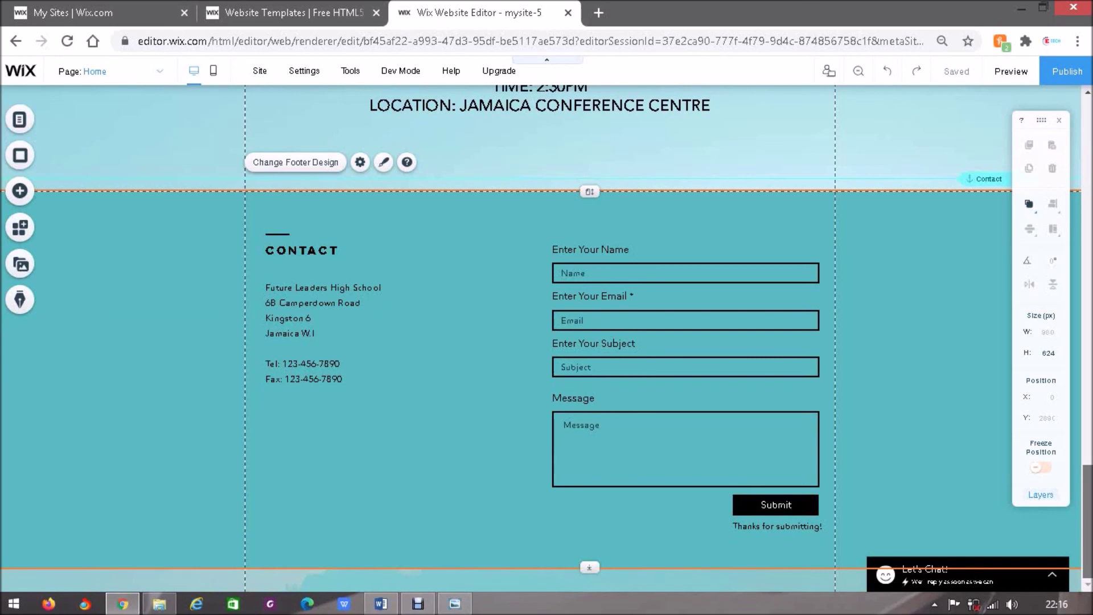
pyautogui.scroll(20, 540, 338)
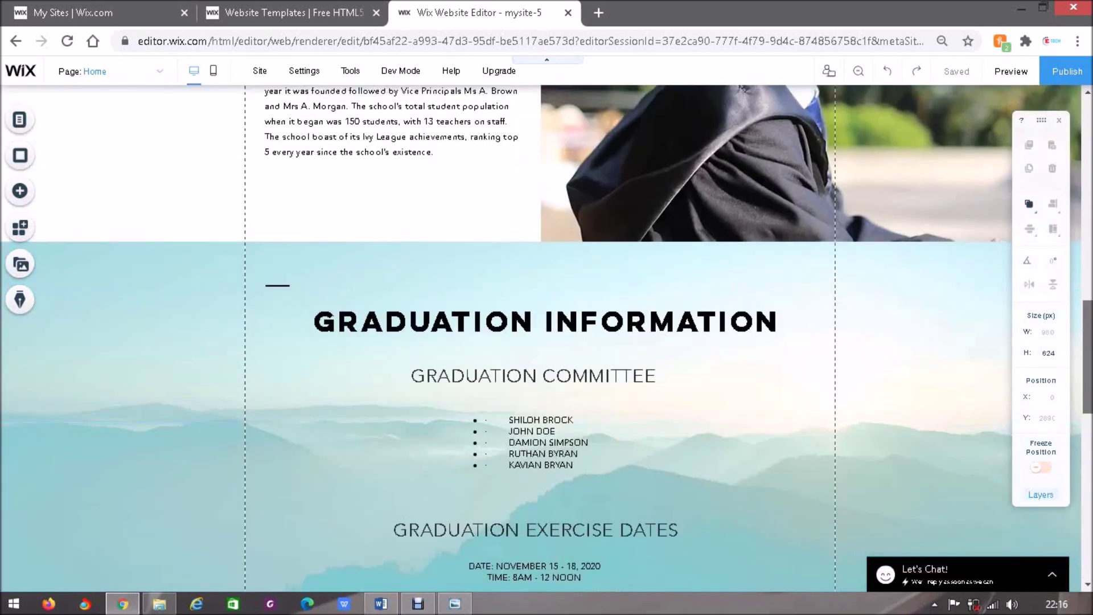
pyautogui.scroll(6, 541, 339)
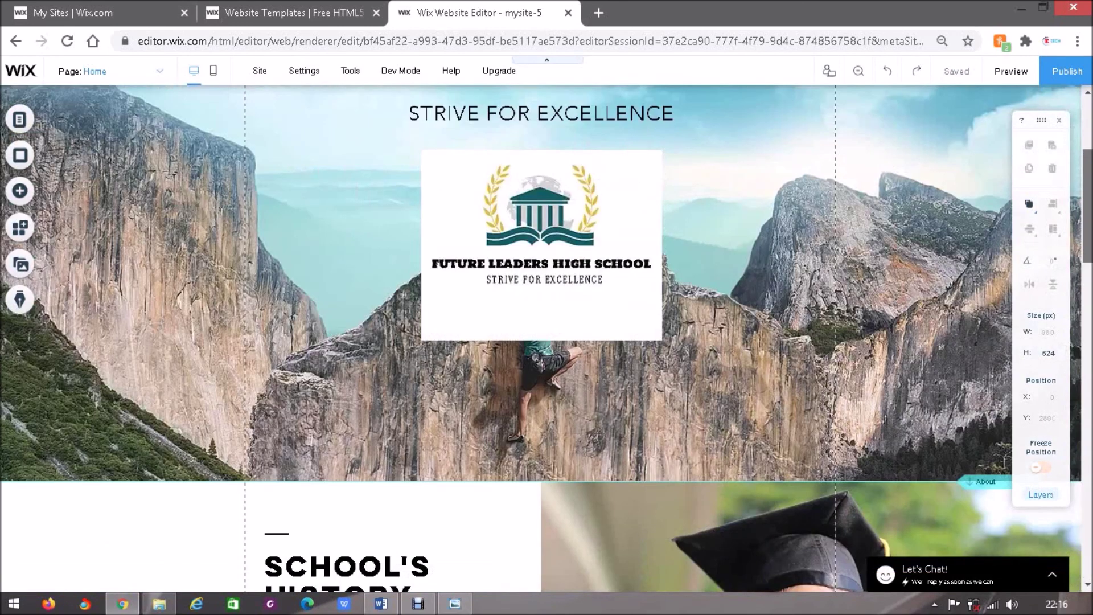
# Step: Preview the site in desktop view and check the whole home page down to the contact form, then return to editing
pyautogui.scroll(3, 541, 338)
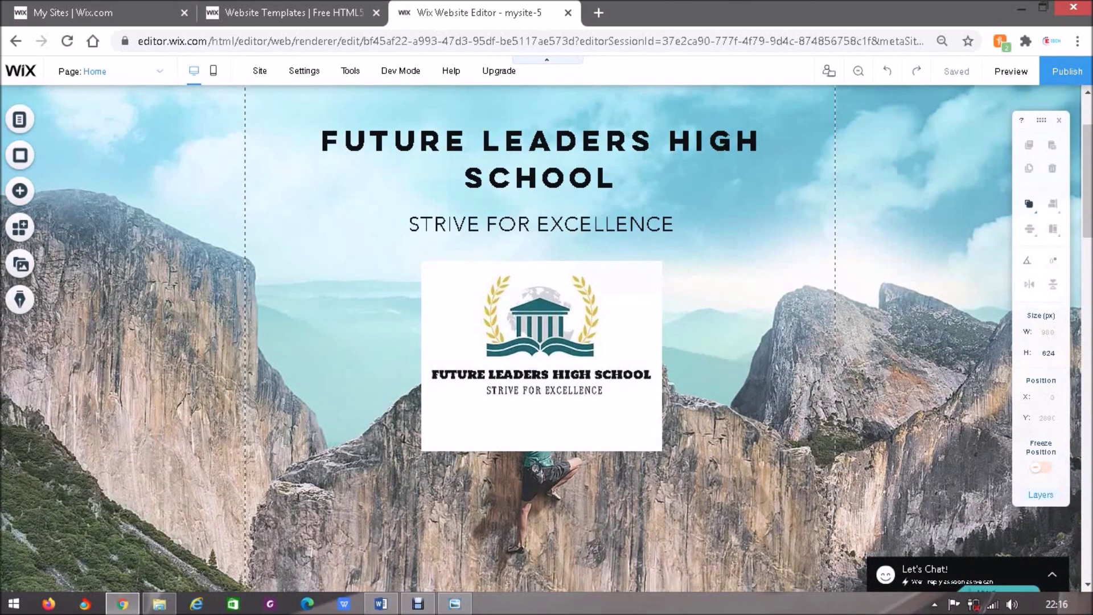
pyautogui.scroll(-2, 541, 339)
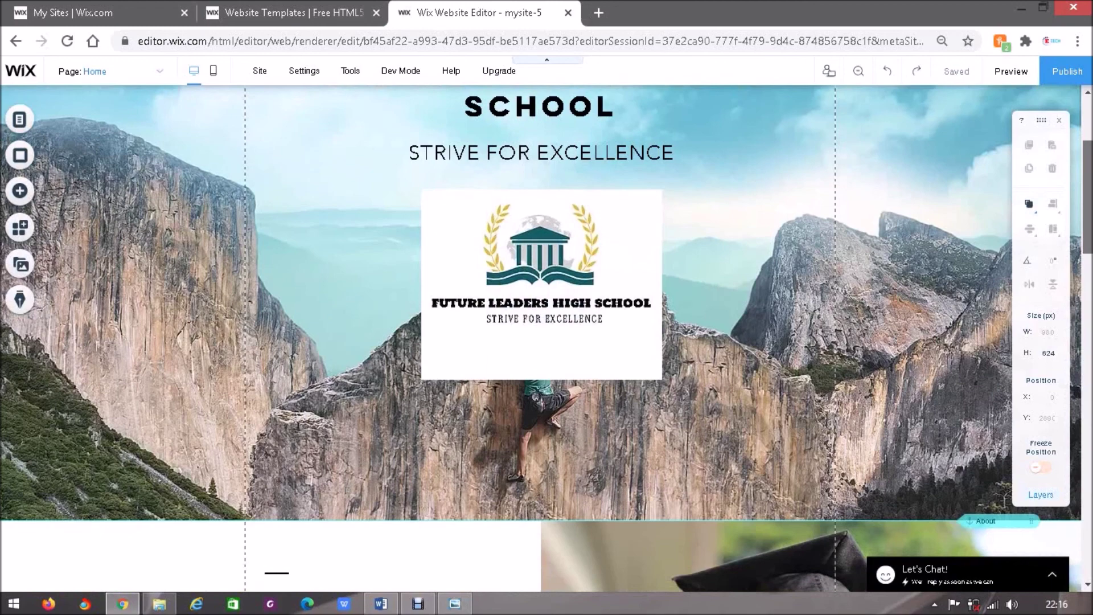
pyautogui.scroll(4, 540, 339)
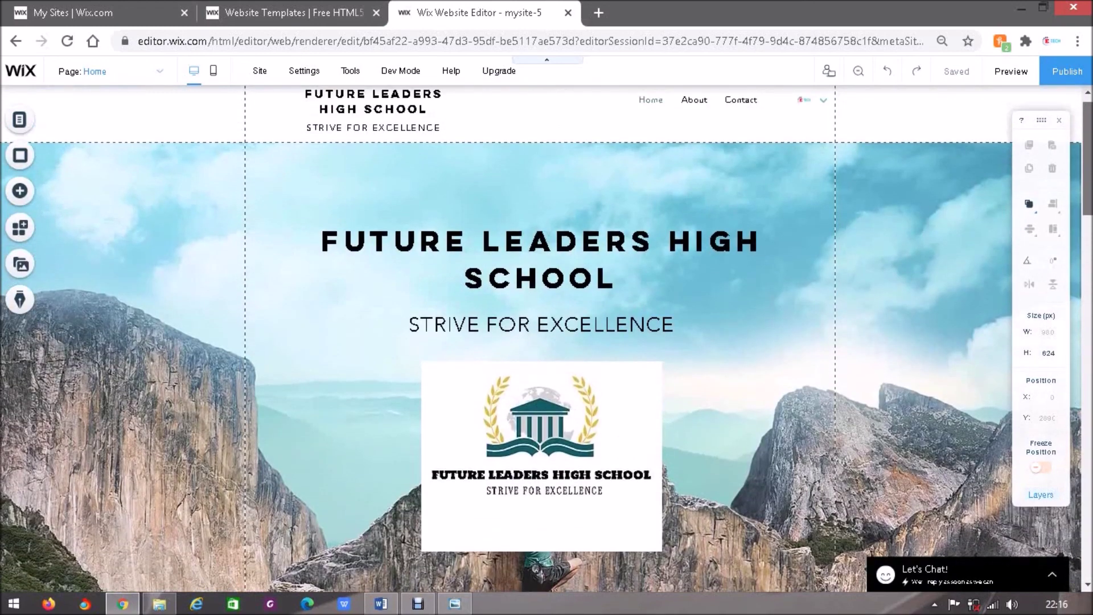
pyautogui.scroll(1, 541, 338)
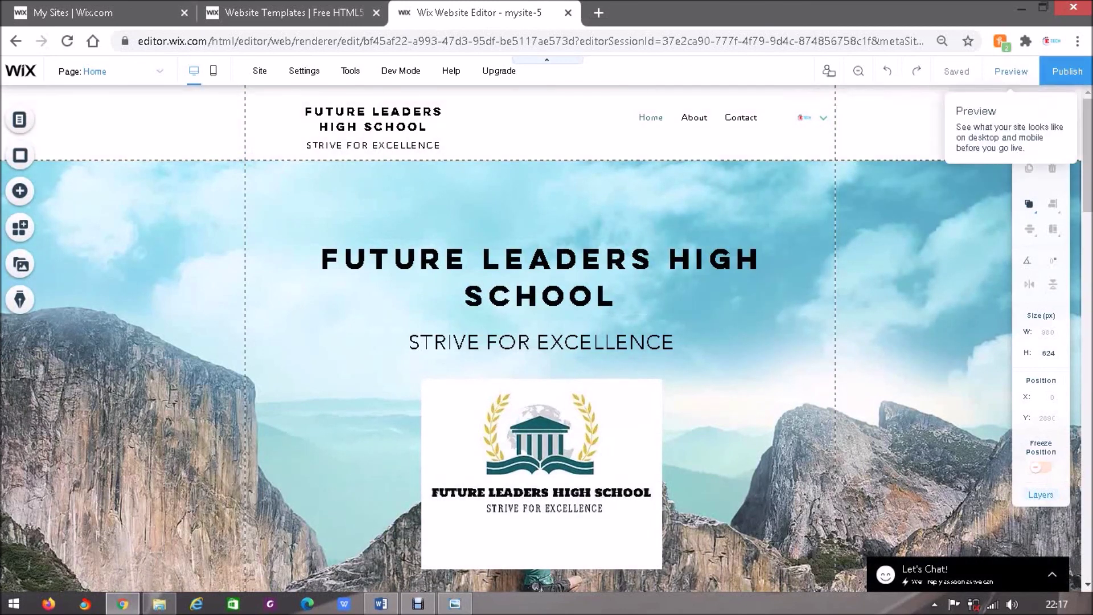
pyautogui.click(1010, 71)
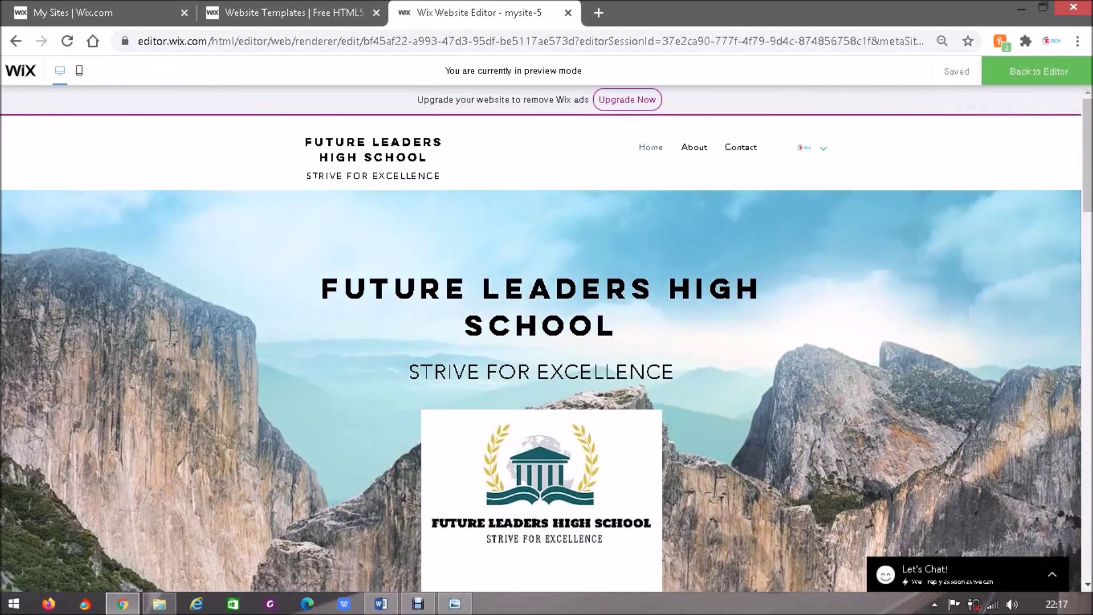
pyautogui.scroll(-6, 541, 391)
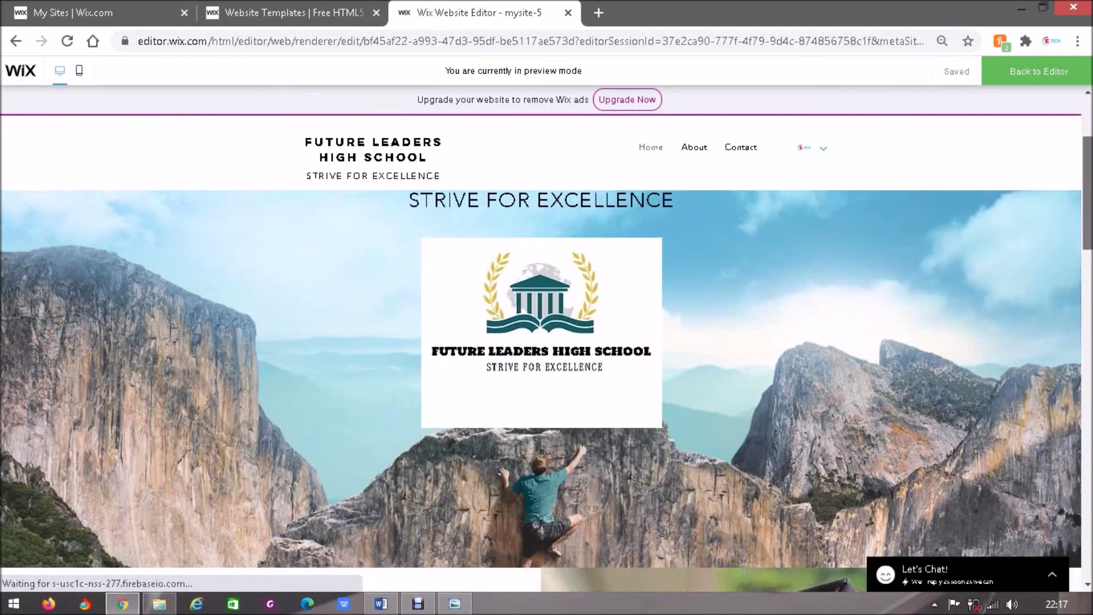
pyautogui.scroll(-8, 541, 391)
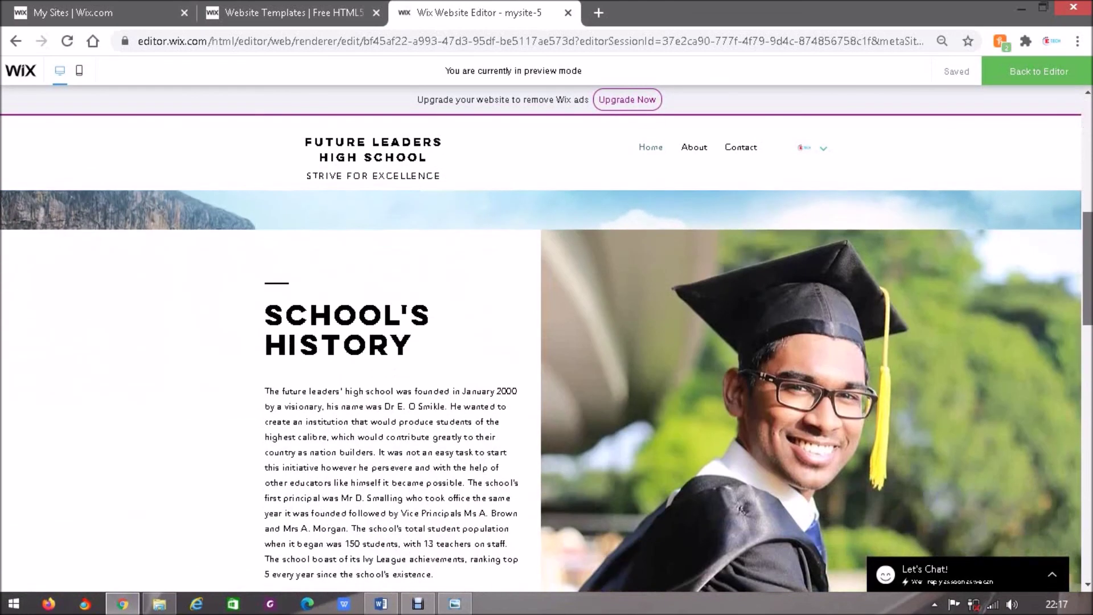
pyautogui.scroll(-6, 541, 391)
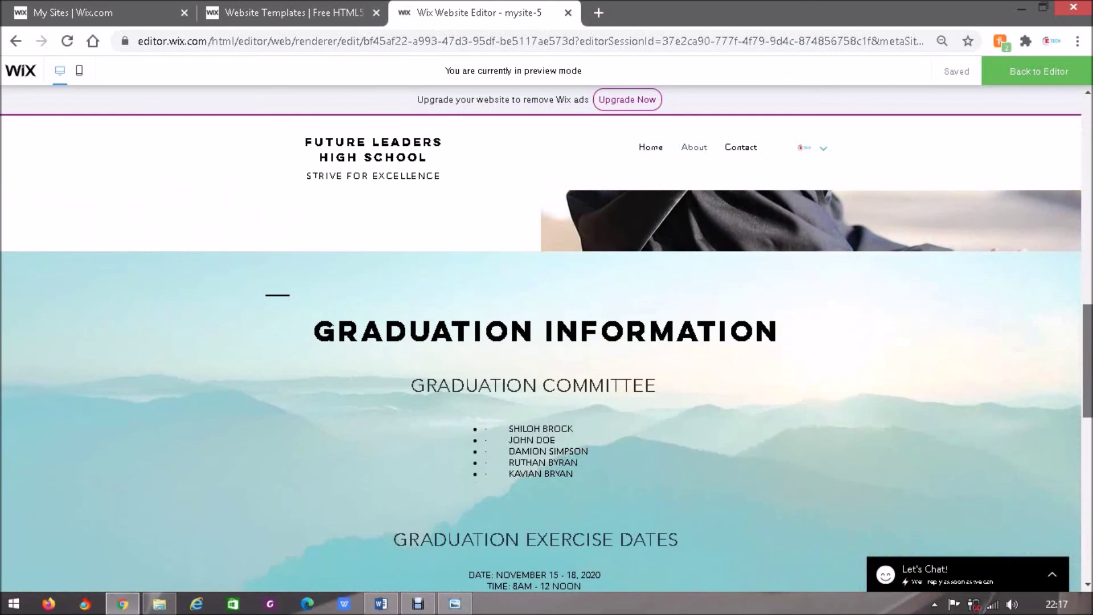
pyautogui.scroll(-6, 541, 391)
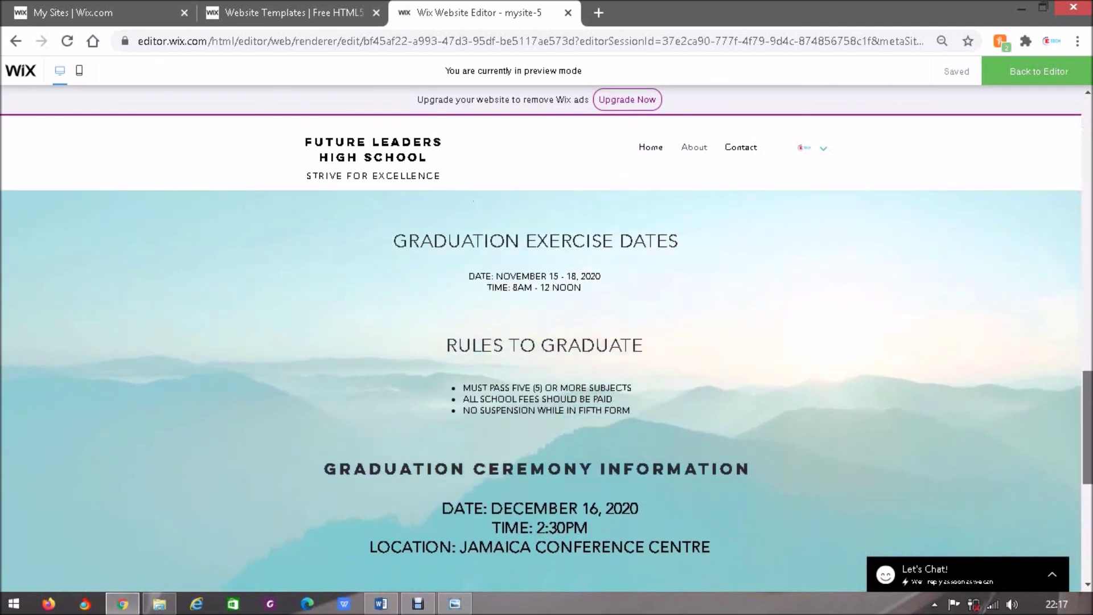
pyautogui.scroll(-2, 541, 391)
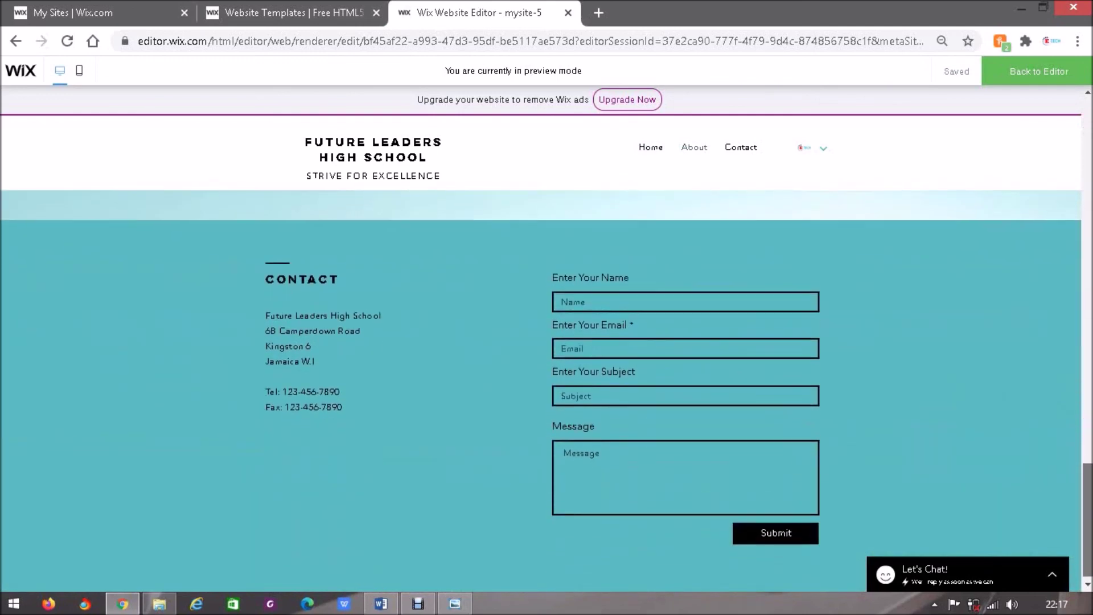
pyautogui.scroll(15, 541, 391)
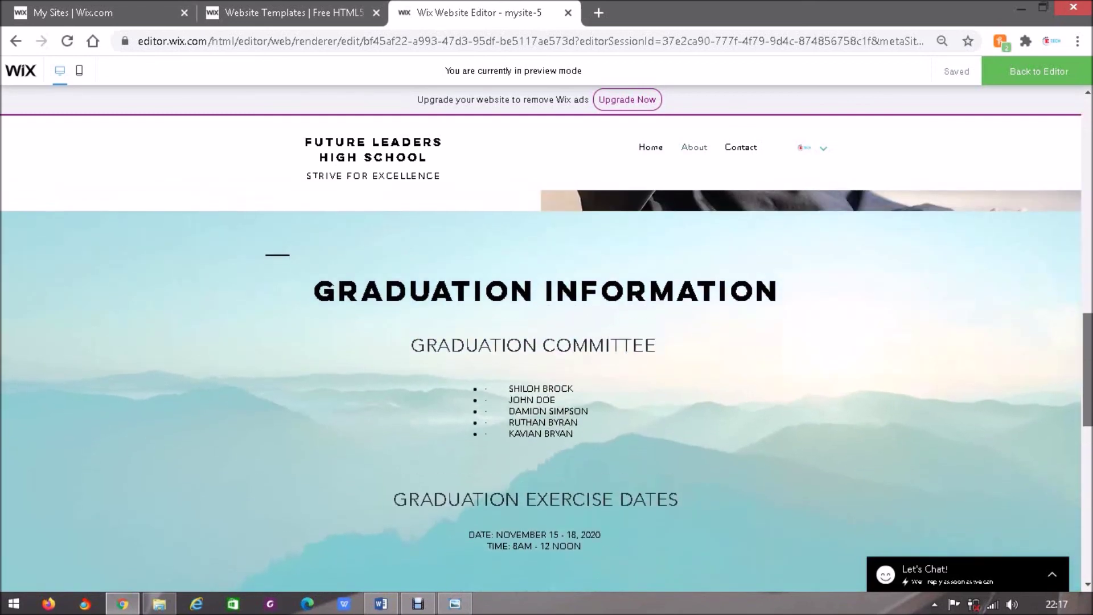
pyautogui.scroll(8, 540, 391)
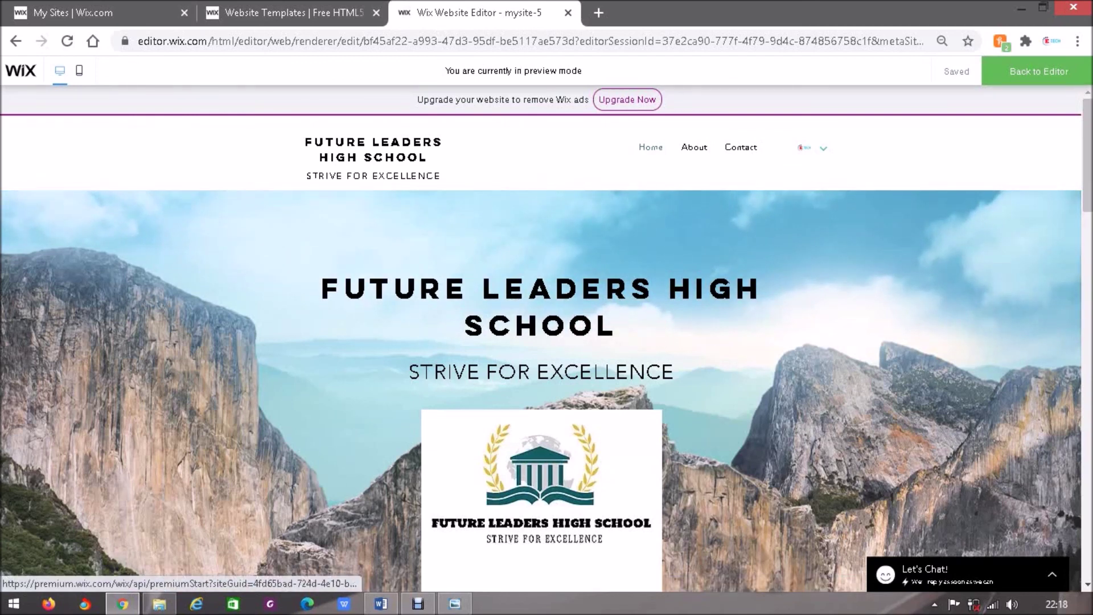
pyautogui.click(1019, 71)
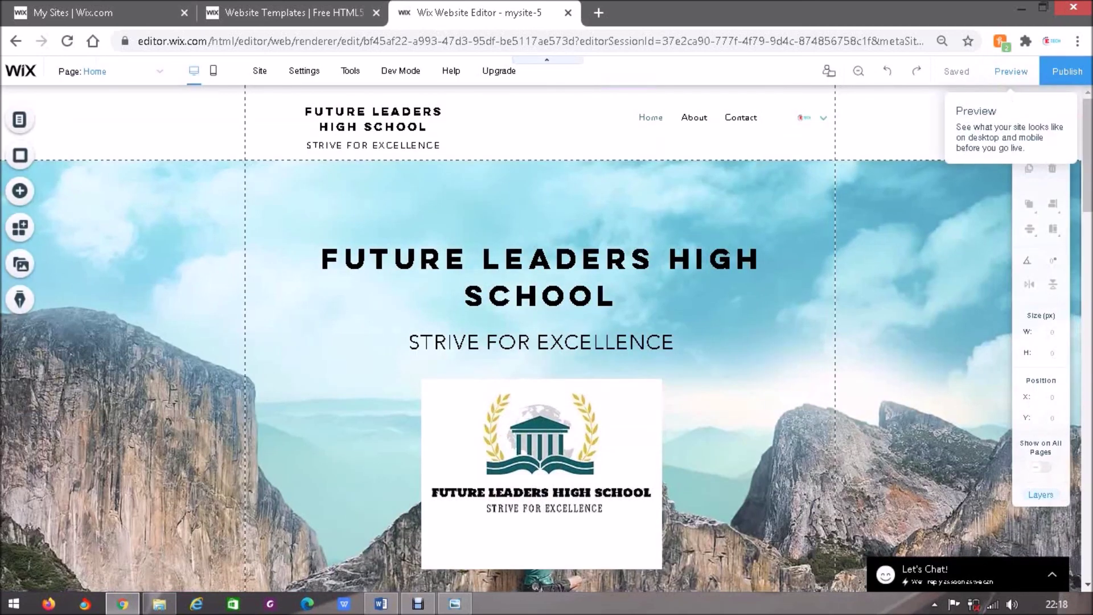
# Step: Publish the site and open its live version
pyautogui.click(1067, 72)
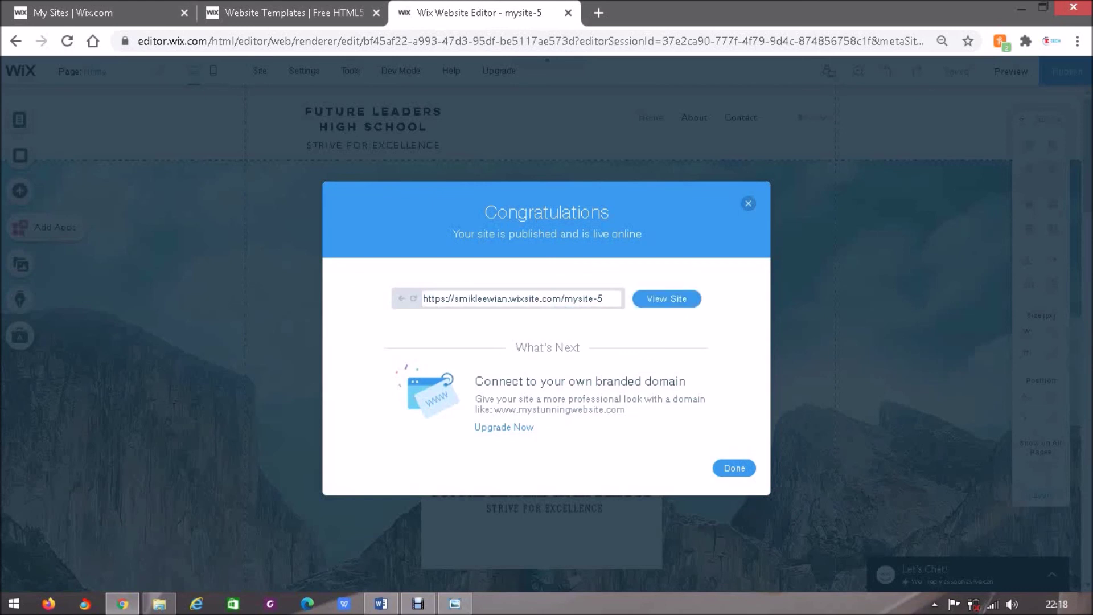
pyautogui.click(667, 299)
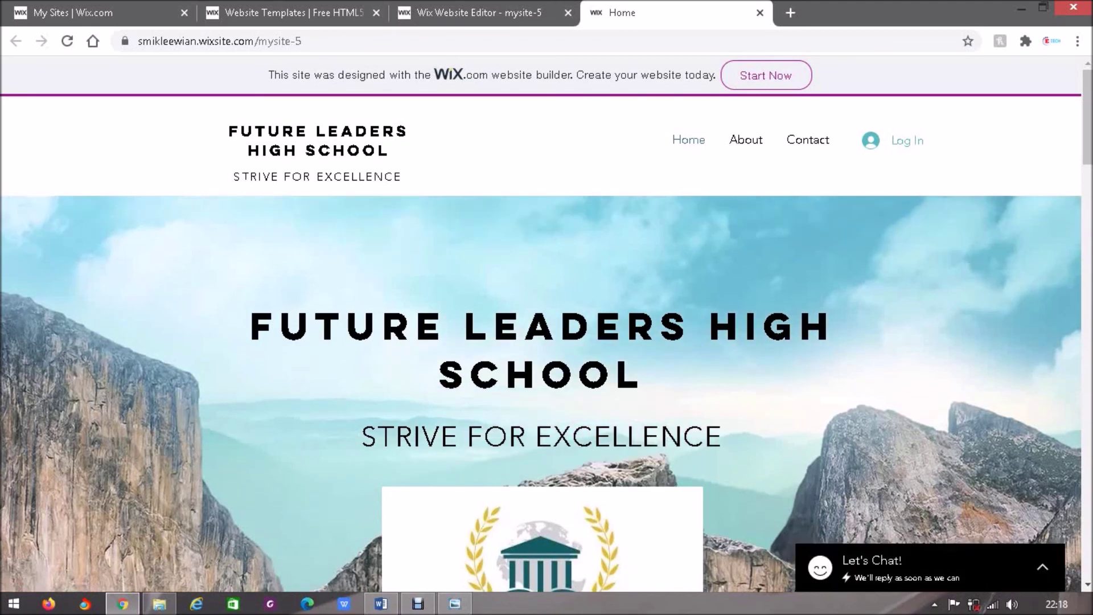
# Step: Check the live site's member sign-up page, close it, and look over the published home page
pyautogui.click(907, 141)
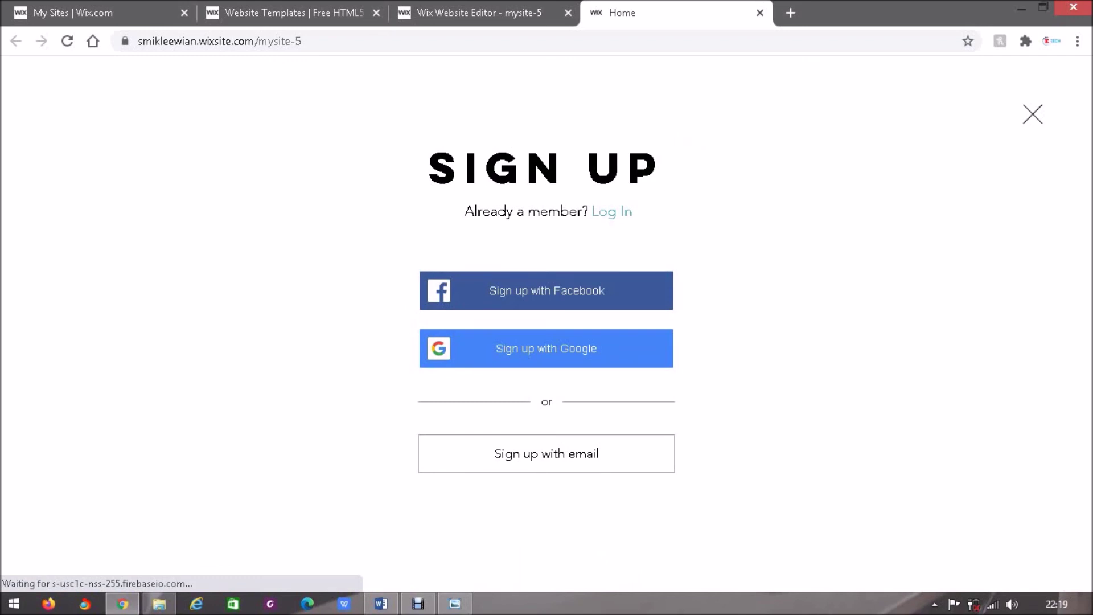
pyautogui.click(1032, 114)
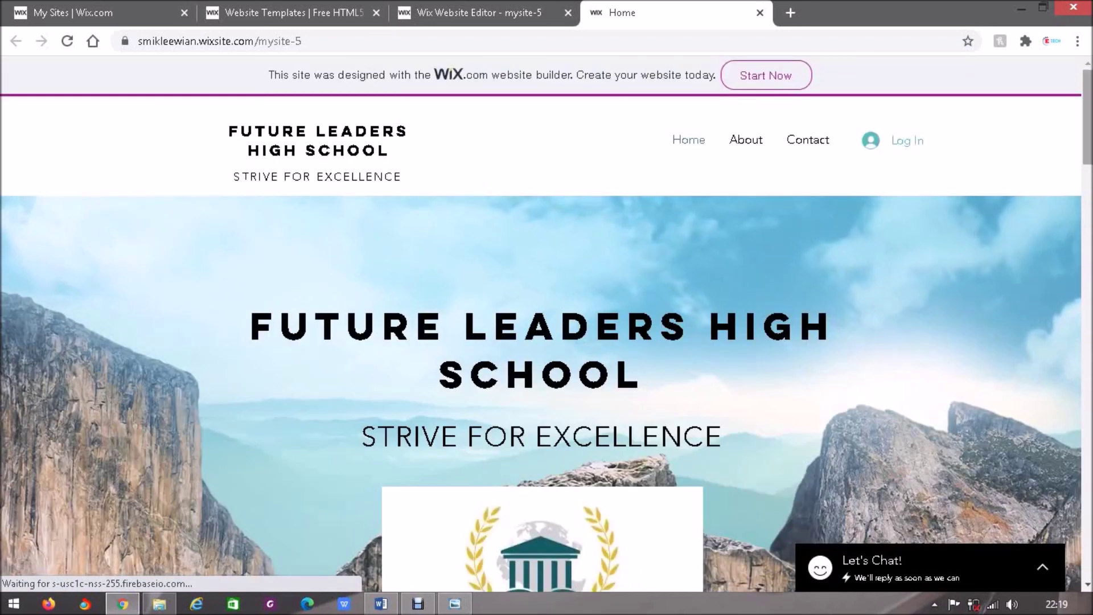
pyautogui.scroll(-6, 1088, 114)
pyautogui.scroll(-1, 541, 393)
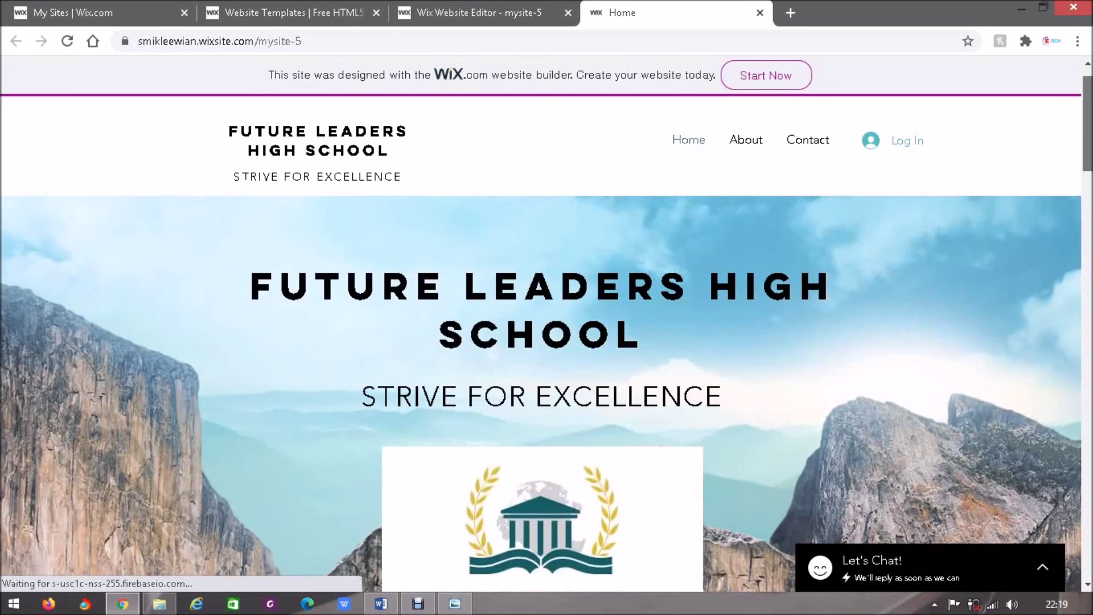
pyautogui.click(219, 41)
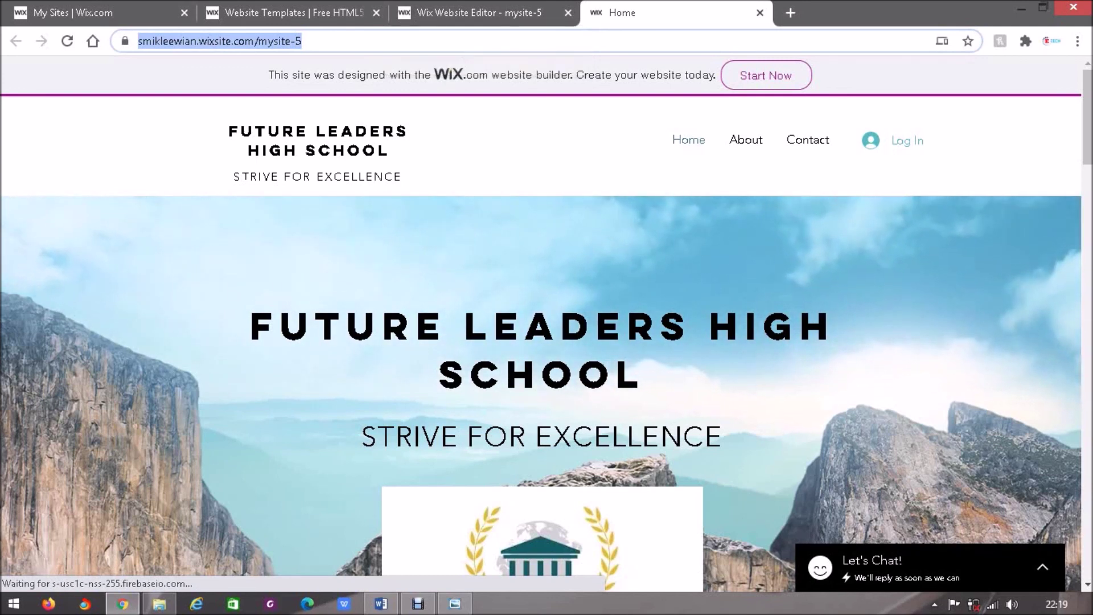
pyautogui.click(418, 603)
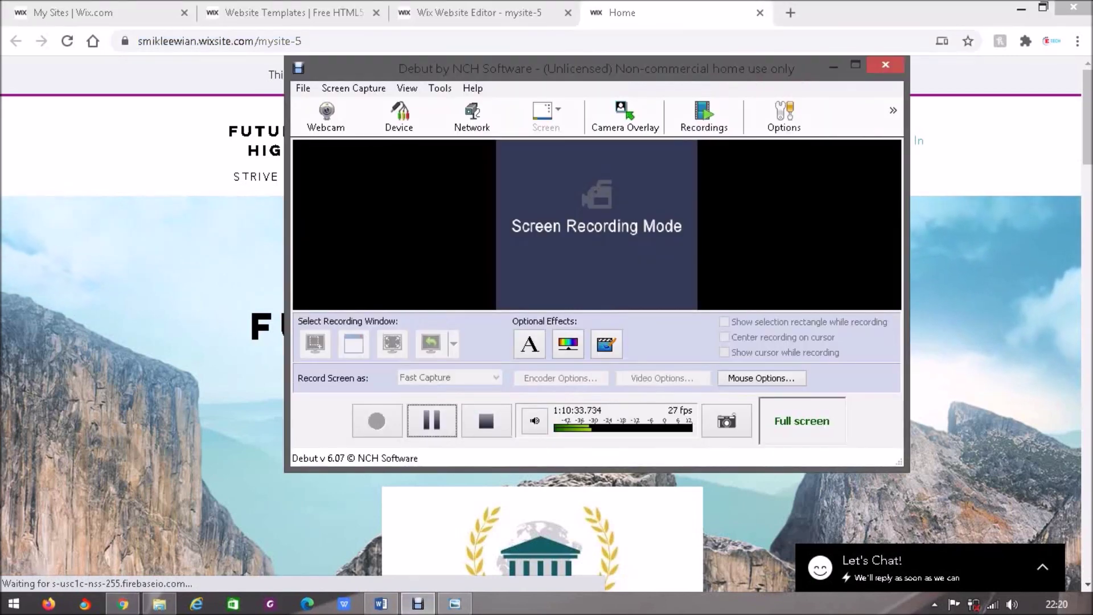